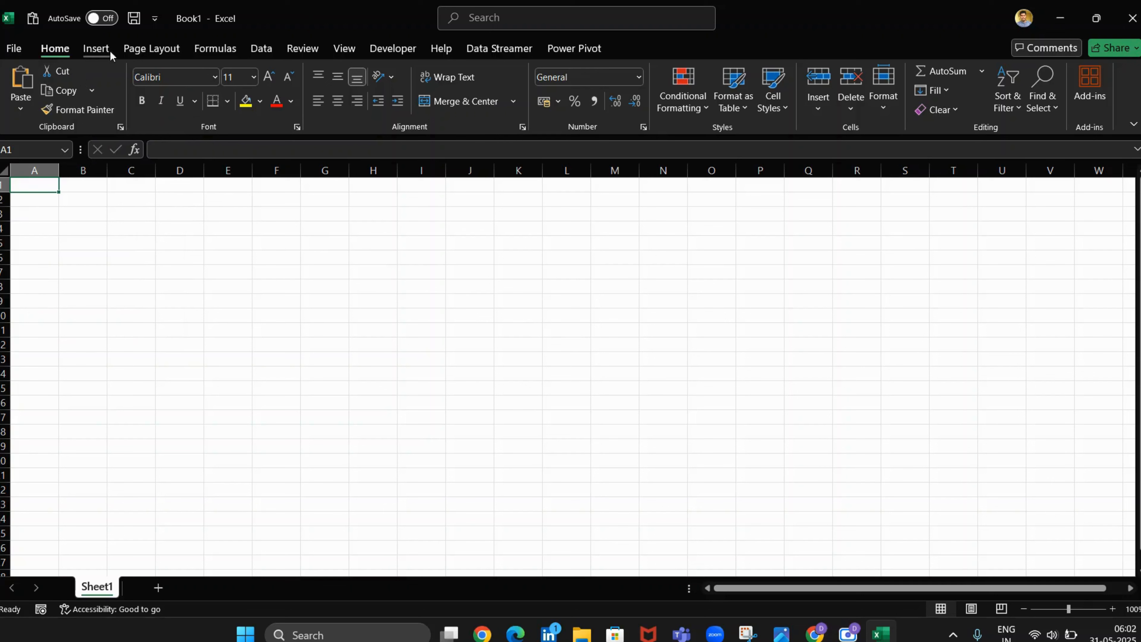
Start a text/CSV data import and browse to the Downloads folder.
click(260, 48)
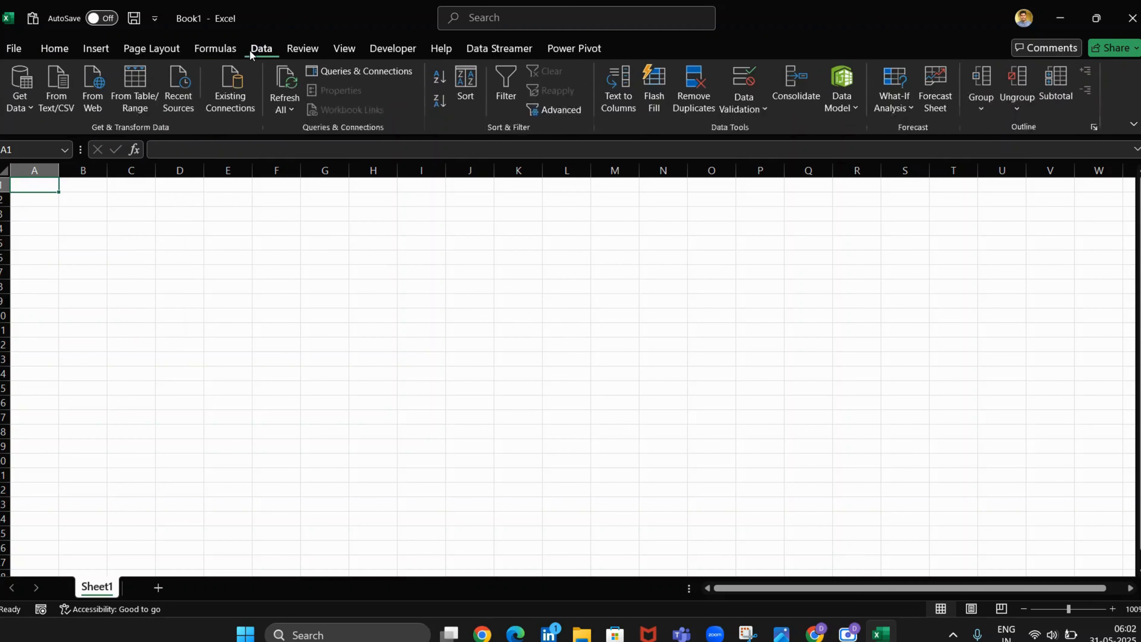
click(67, 108)
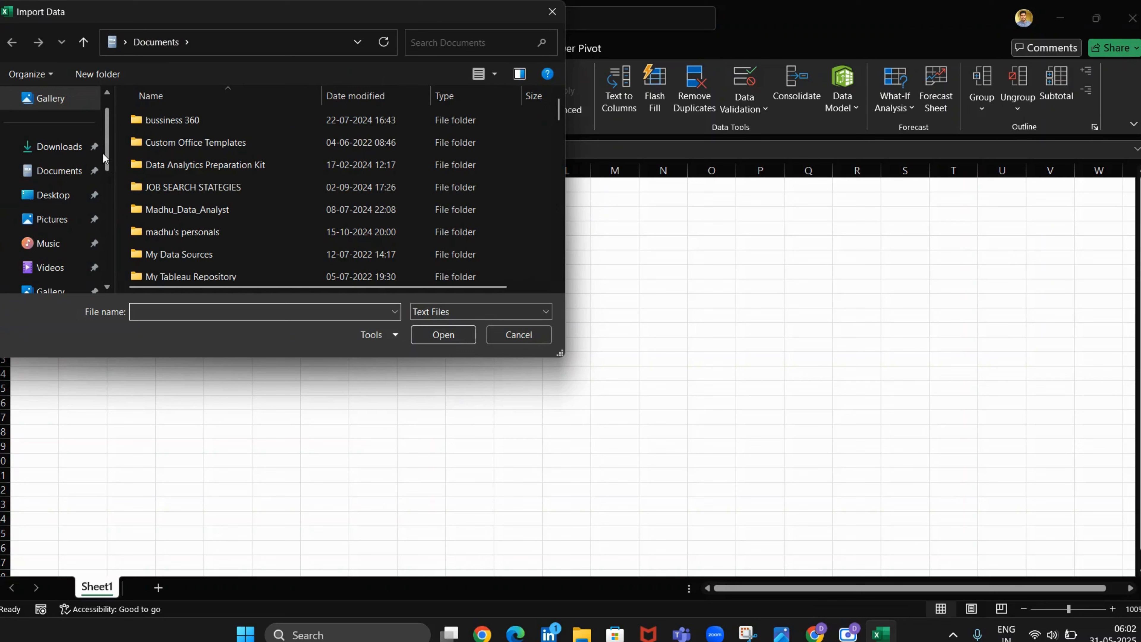
scroll(105, 138, up, 1)
click(91, 103)
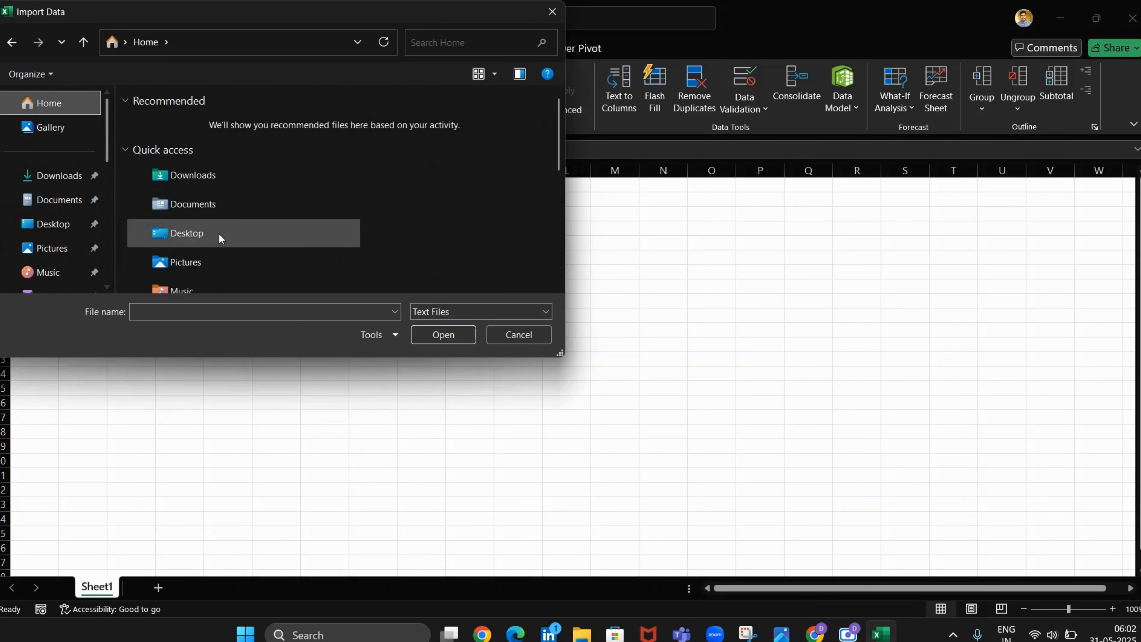
click(77, 177)
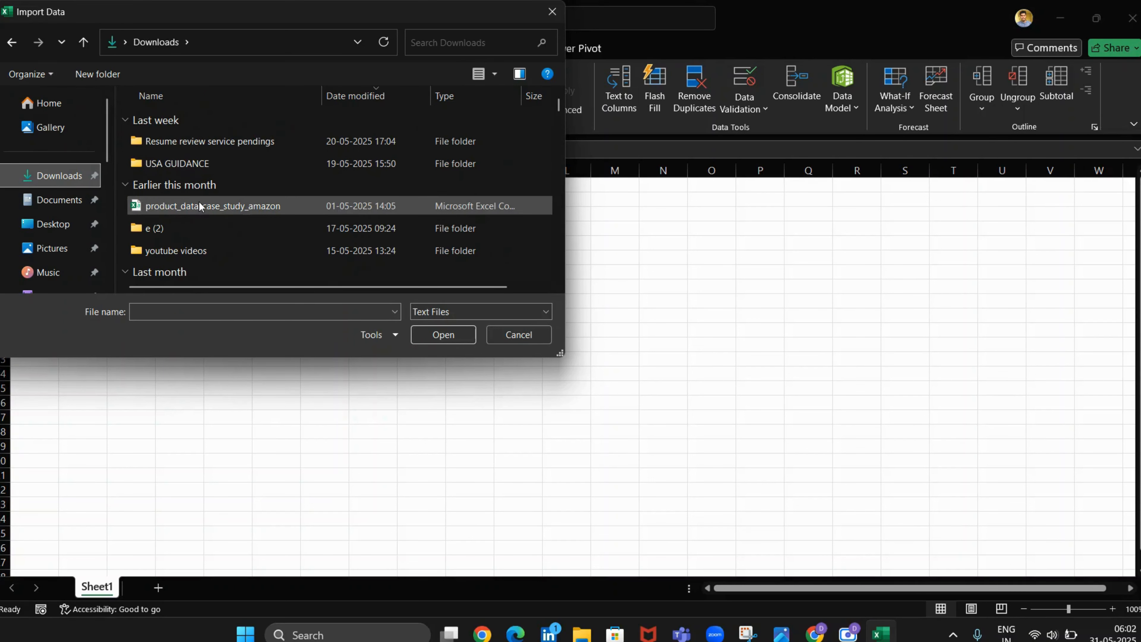
Show all file types and open the 5b_cleaning_data (1) workbook as the import source.
click(433, 312)
click(440, 338)
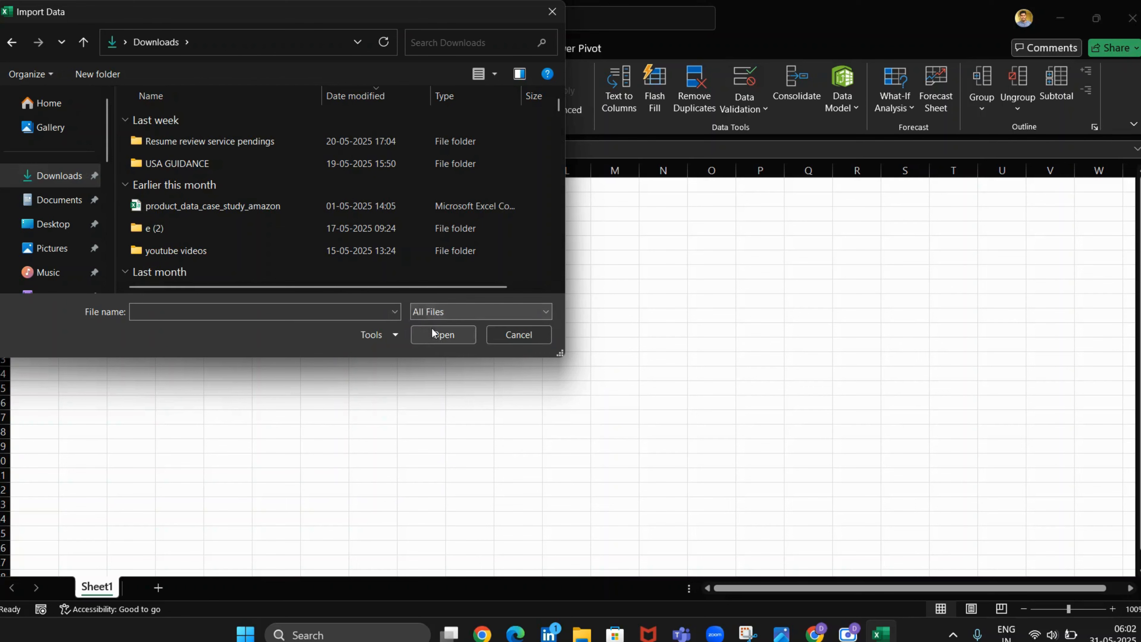
scroll(243, 211, down, 3)
scroll(249, 203, up, 2)
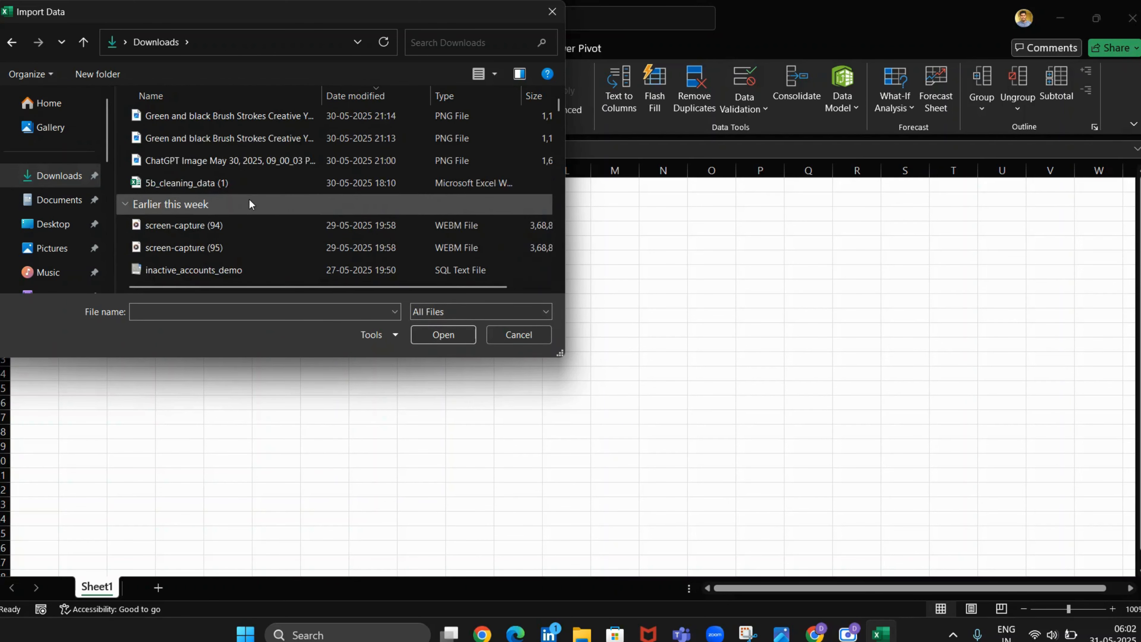
scroll(254, 187, up, 1)
scroll(255, 197, down, 3)
scroll(256, 191, up, 2)
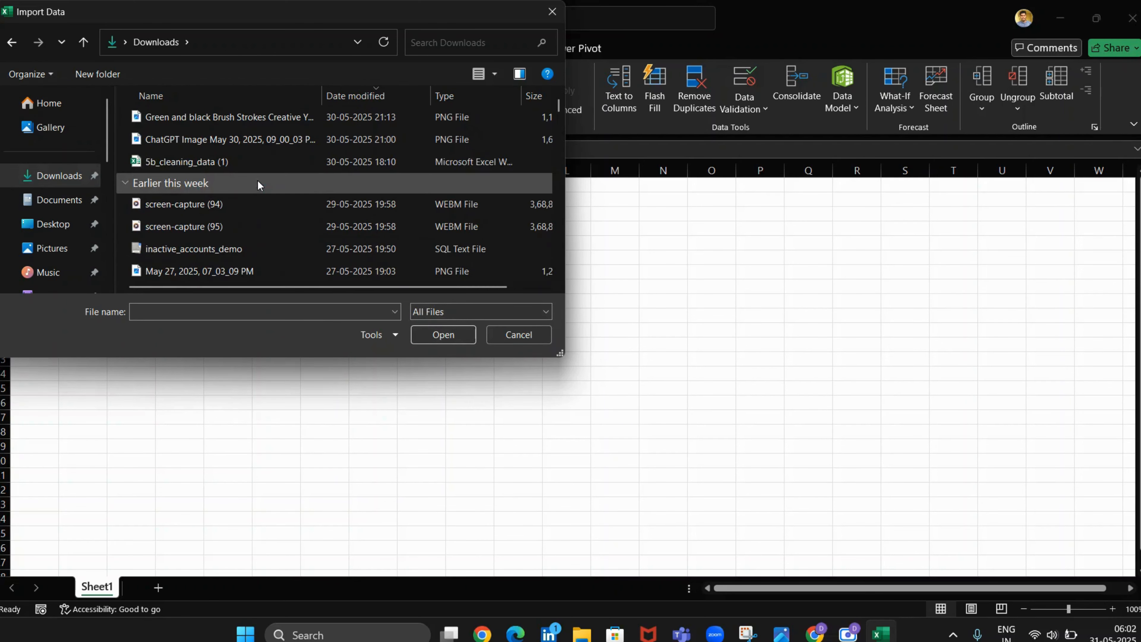
double_click(252, 163)
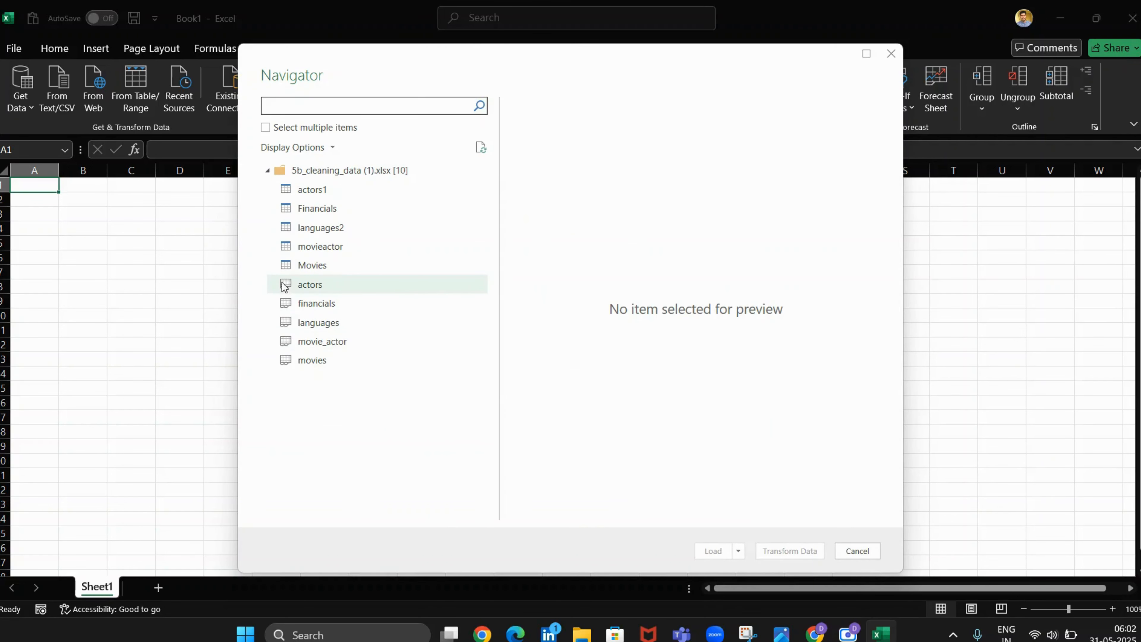
Enable multiple selection and choose the Movies table plus the actors, financials, languages and movie_actor sheets for import.
click(266, 127)
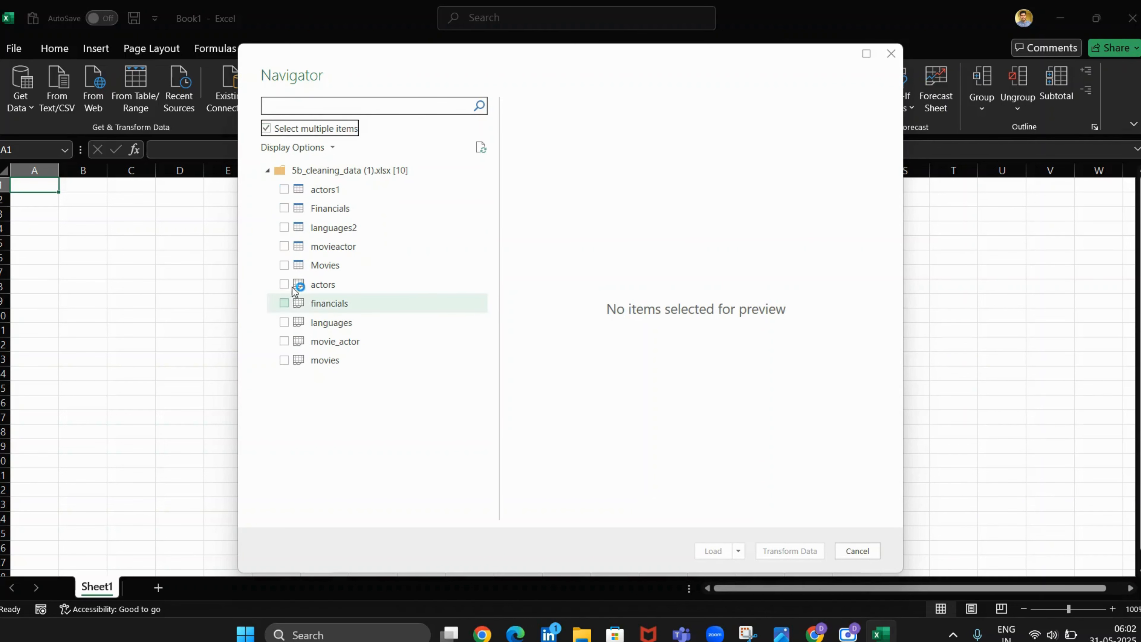
click(284, 303)
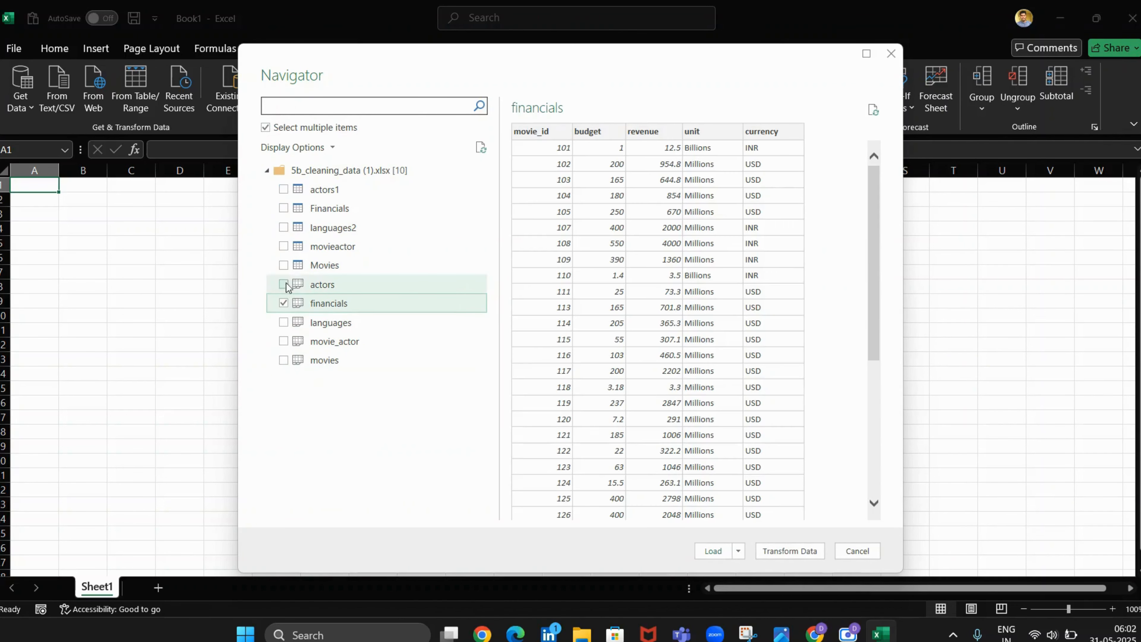
click(284, 269)
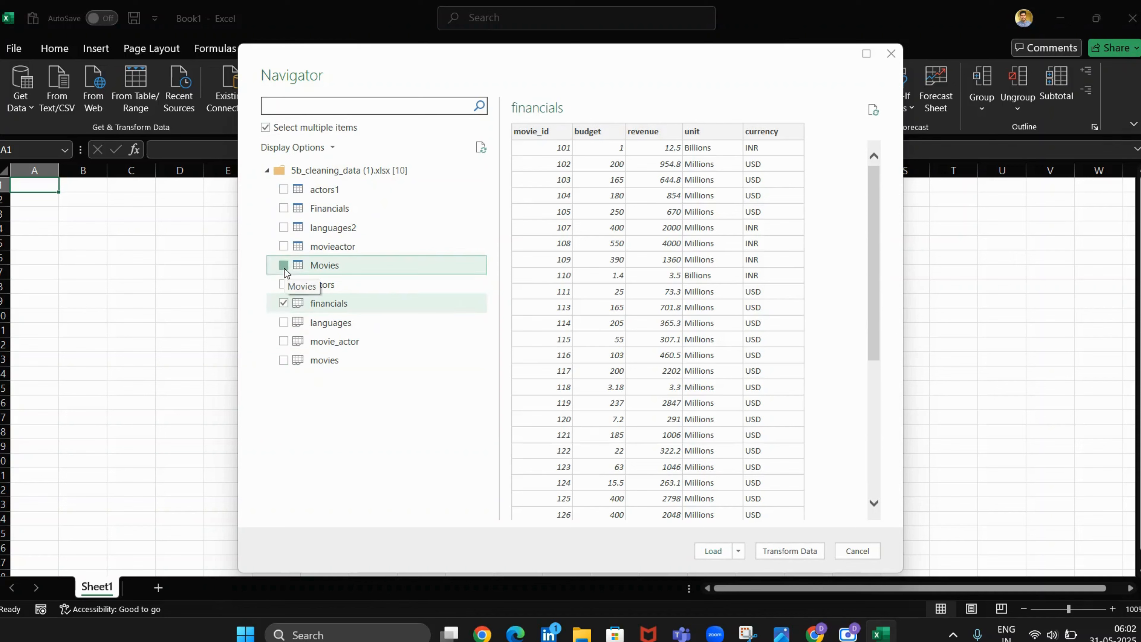
click(284, 284)
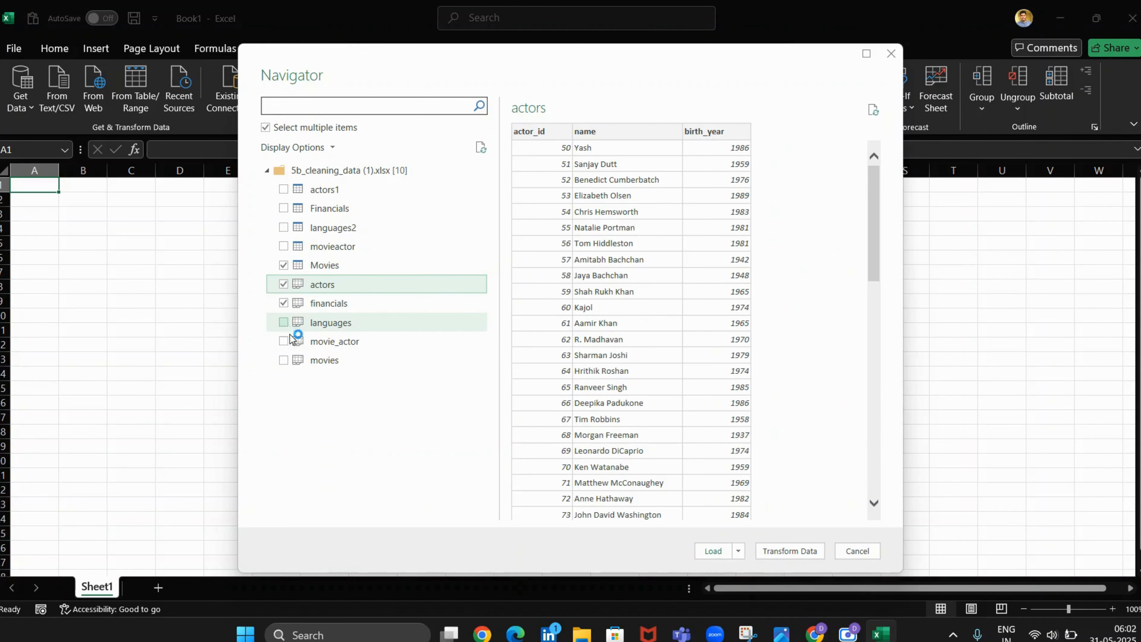
click(283, 323)
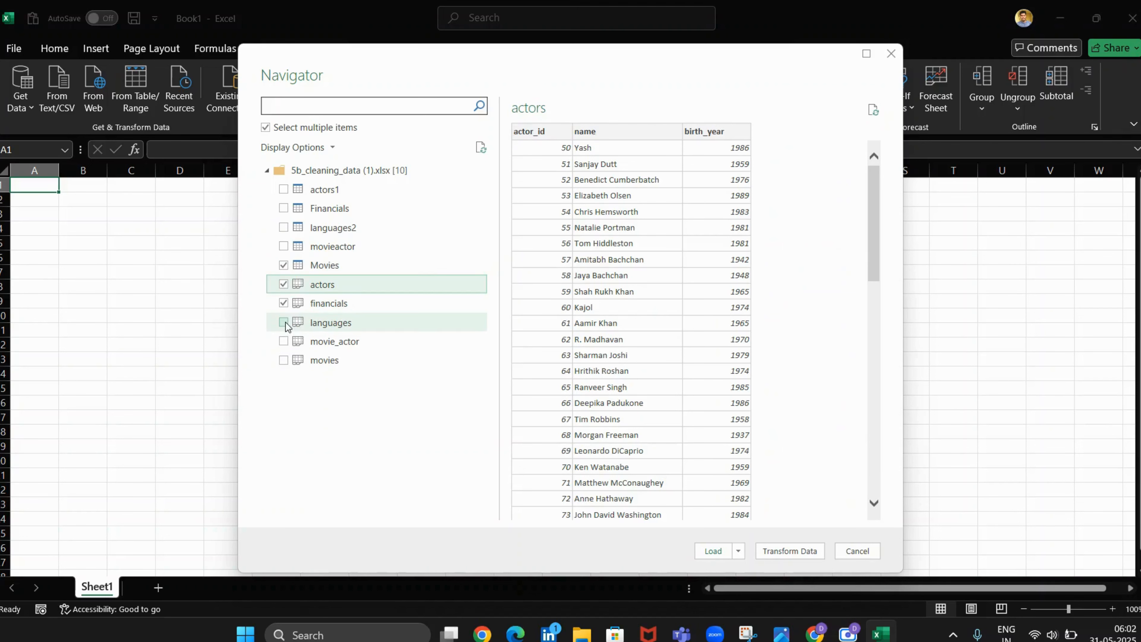
click(284, 342)
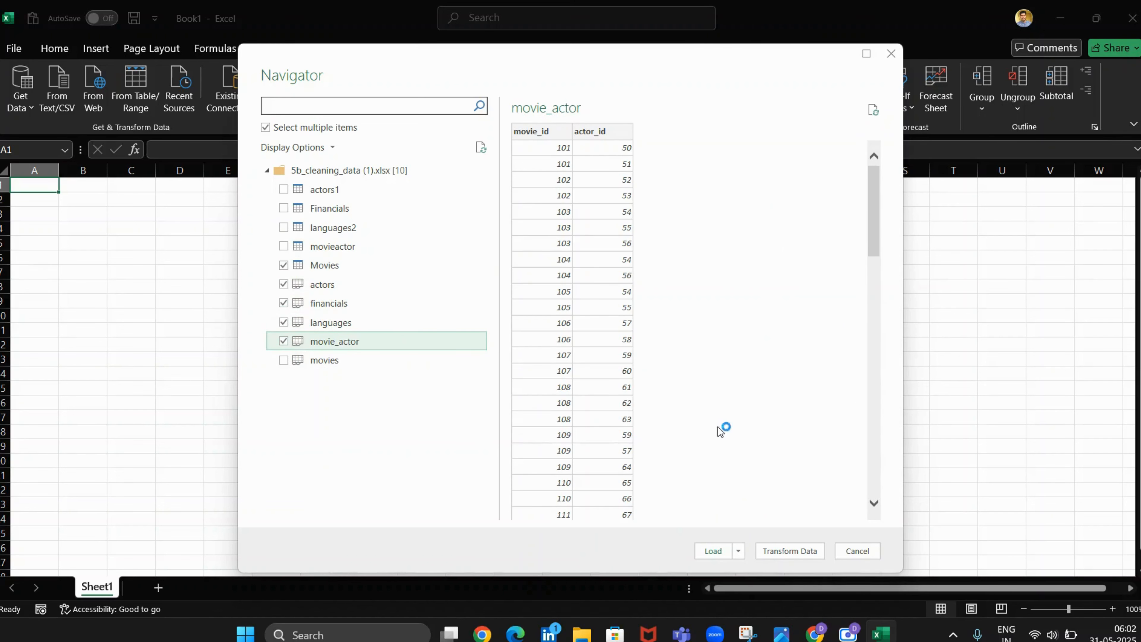
Load the chosen items as tables in the workbook, with the data added to the Data Model.
click(739, 550)
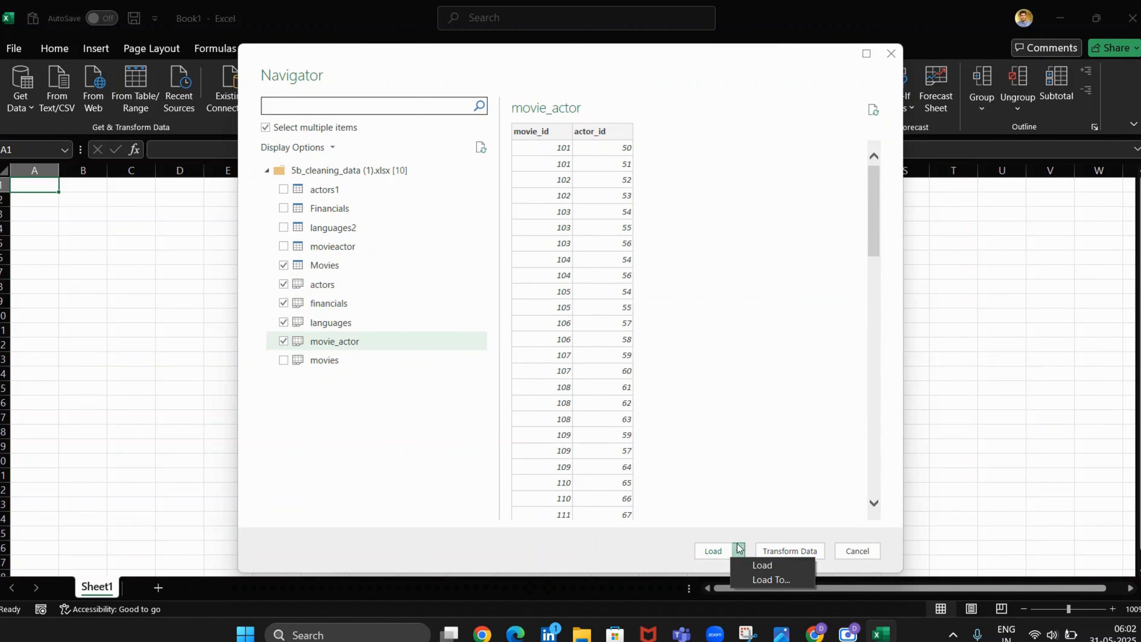
click(764, 579)
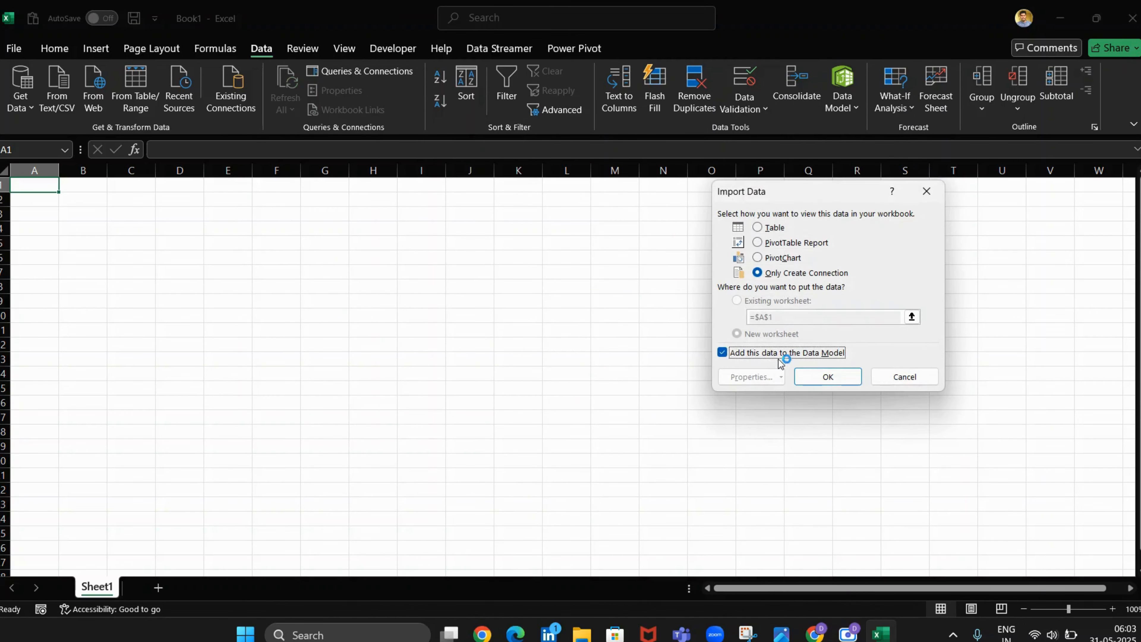
click(758, 228)
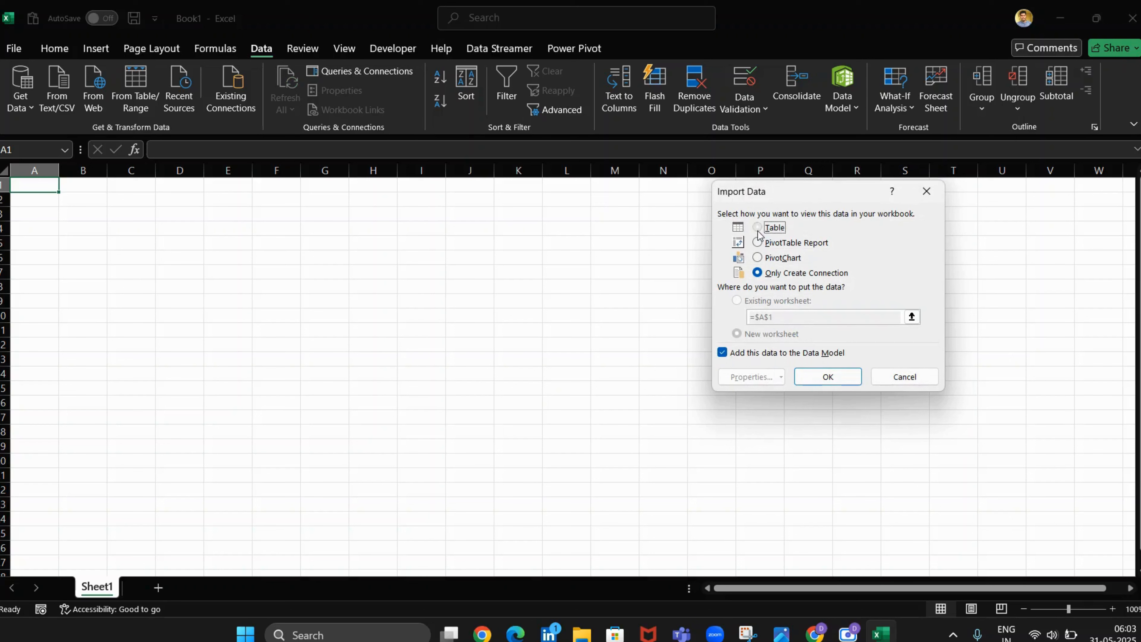
click(840, 382)
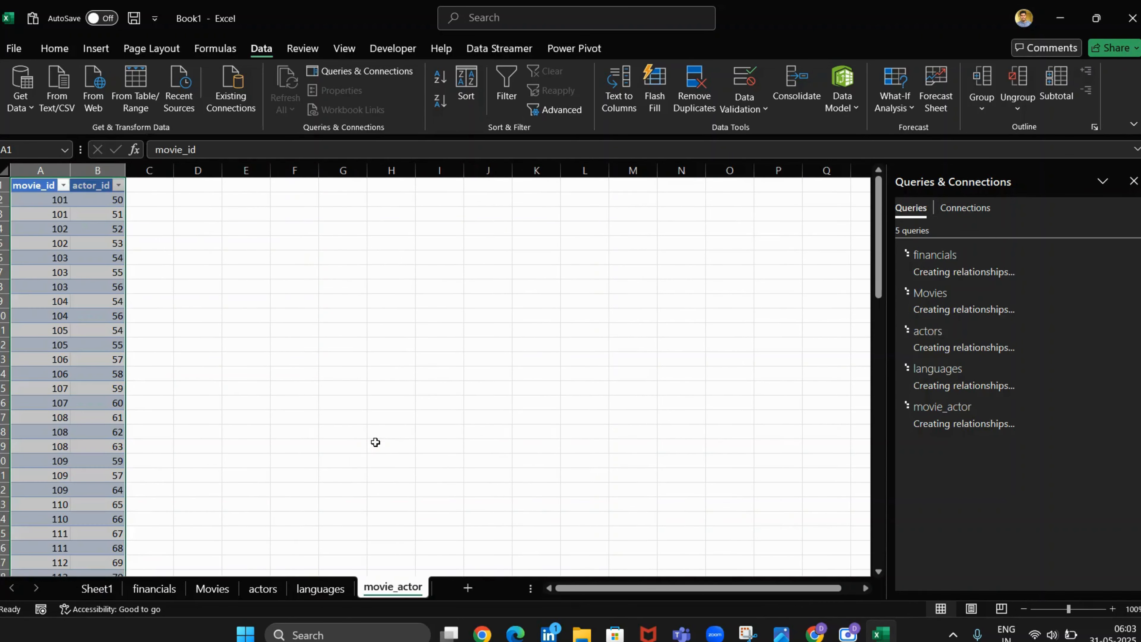
Delete the empty Sheet1 and move the Movies sheet in front of the financials sheet.
right_click(98, 589)
click(143, 399)
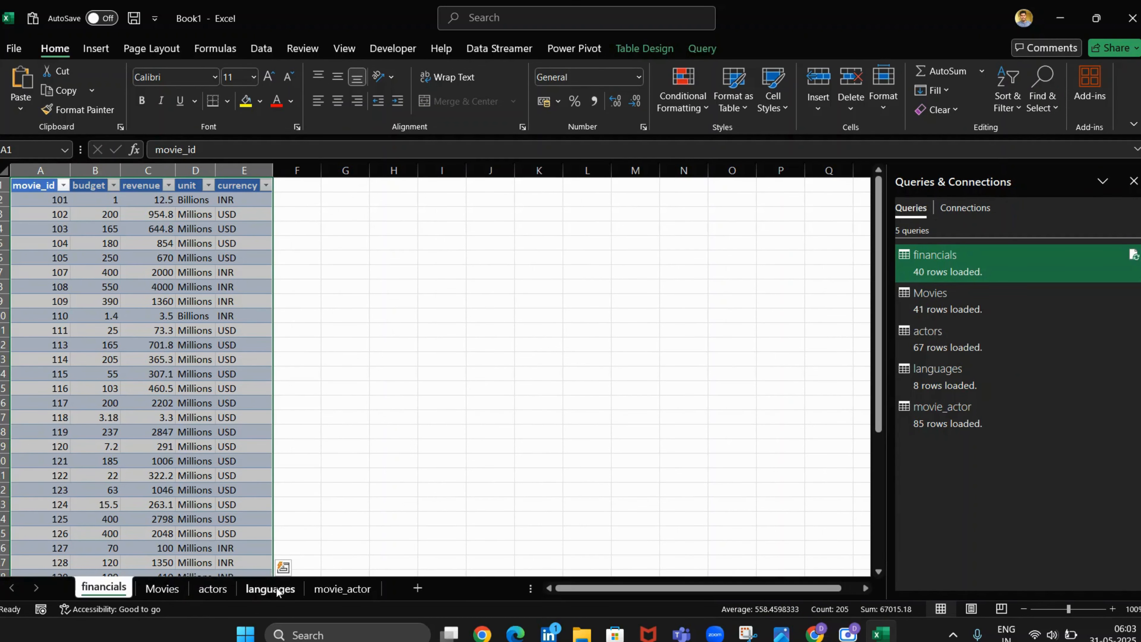
click(148, 591)
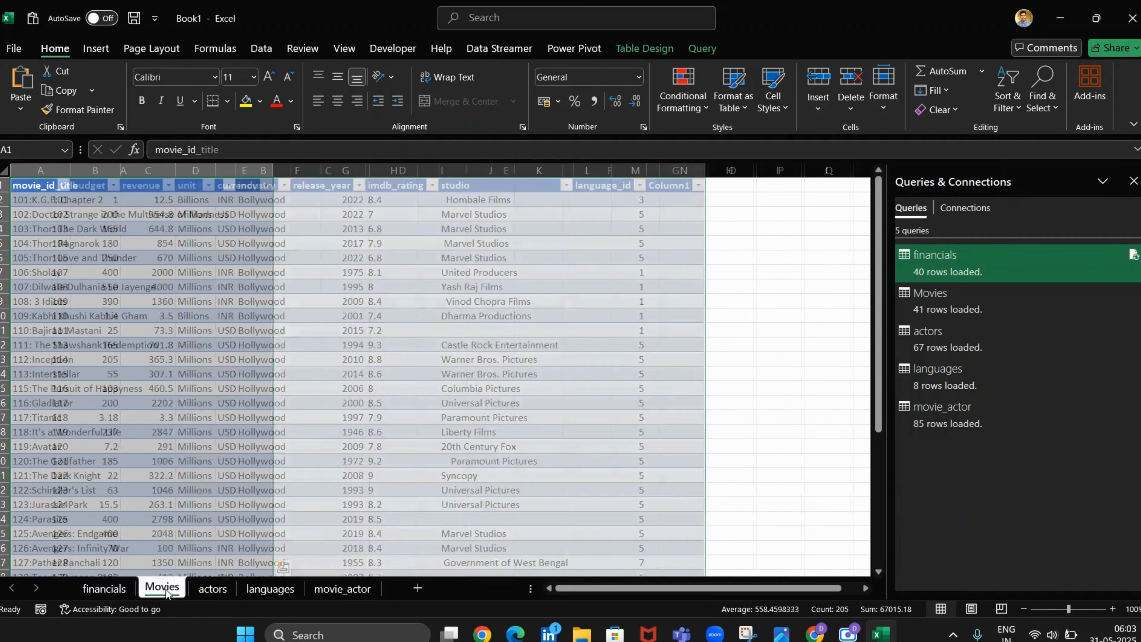
drag(77, 593, 79, 593)
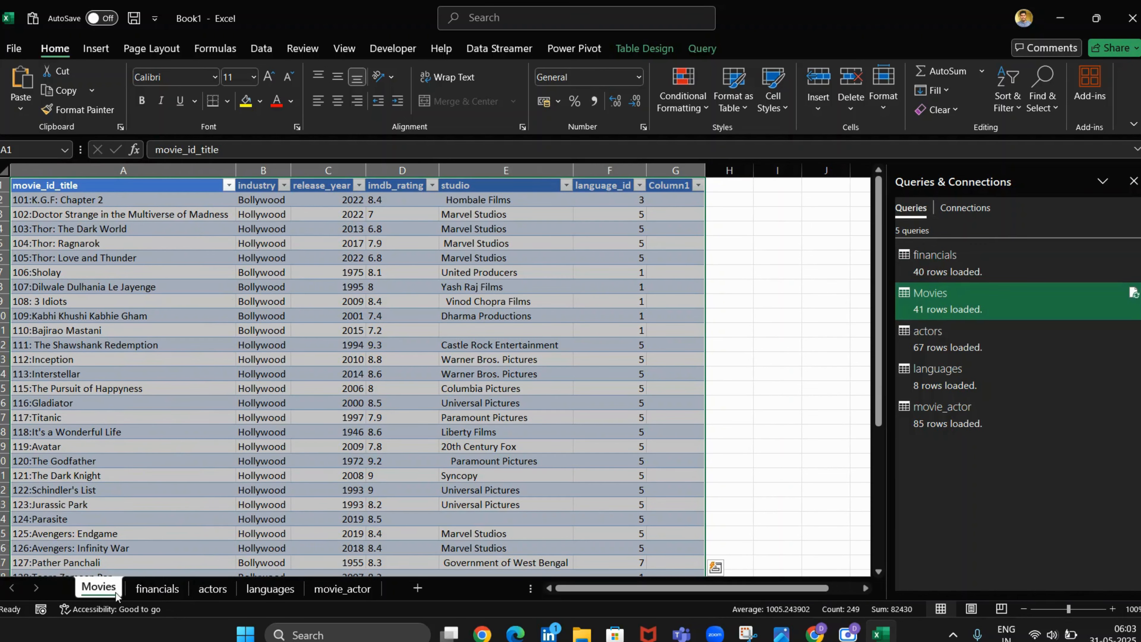
Look through the financials, actors, languages and movie_actor sheets, then return to the Movies sheet.
click(141, 591)
click(211, 591)
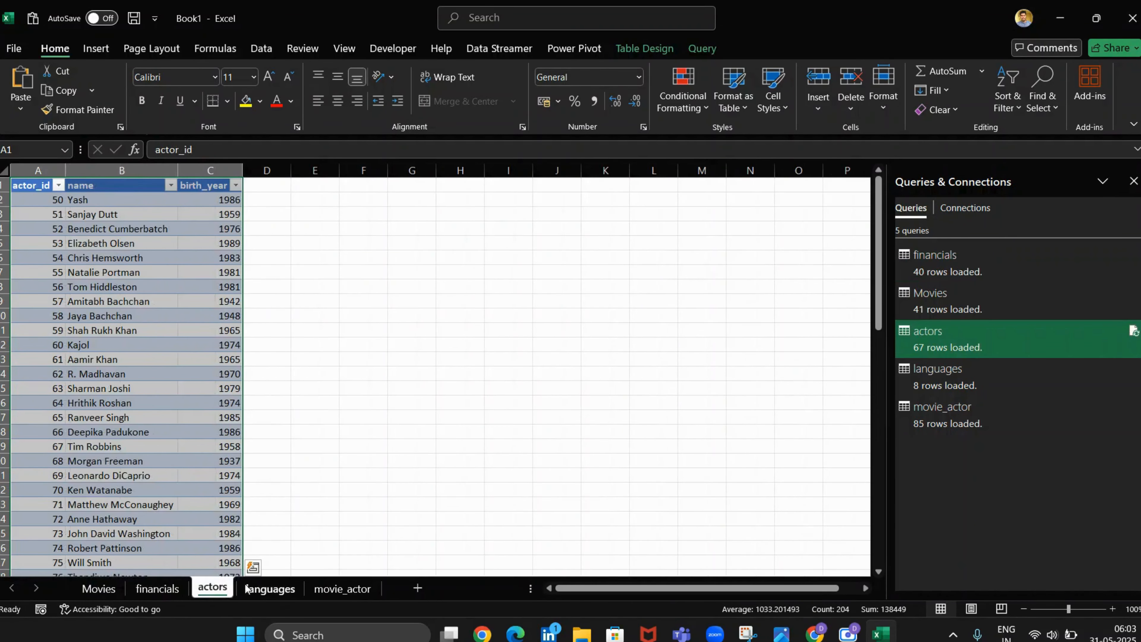
click(258, 590)
click(334, 591)
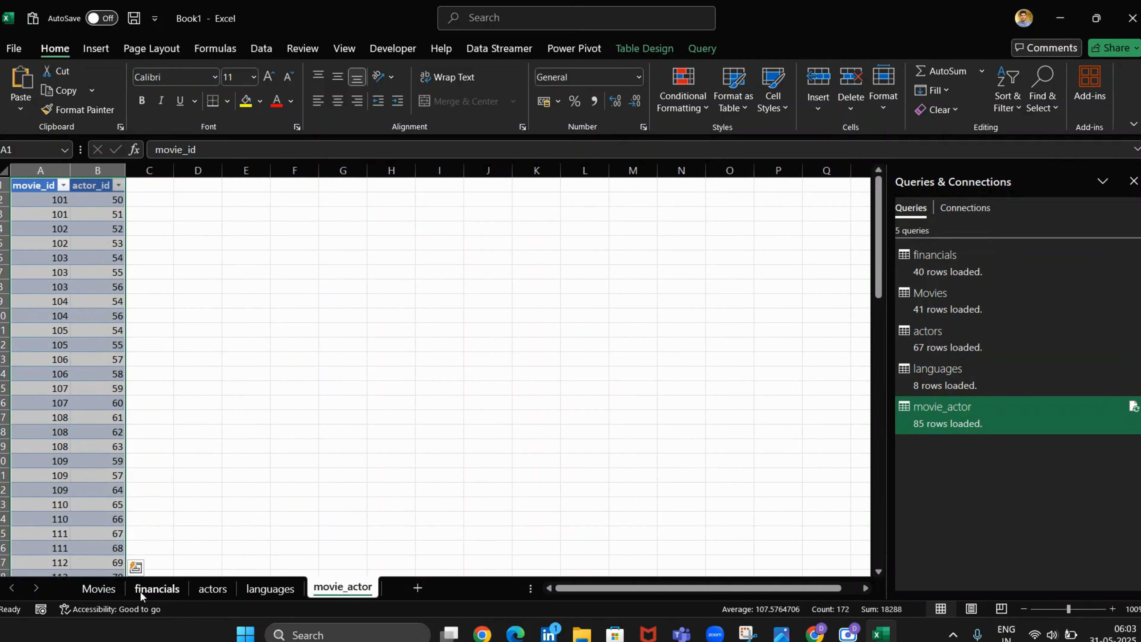
click(92, 589)
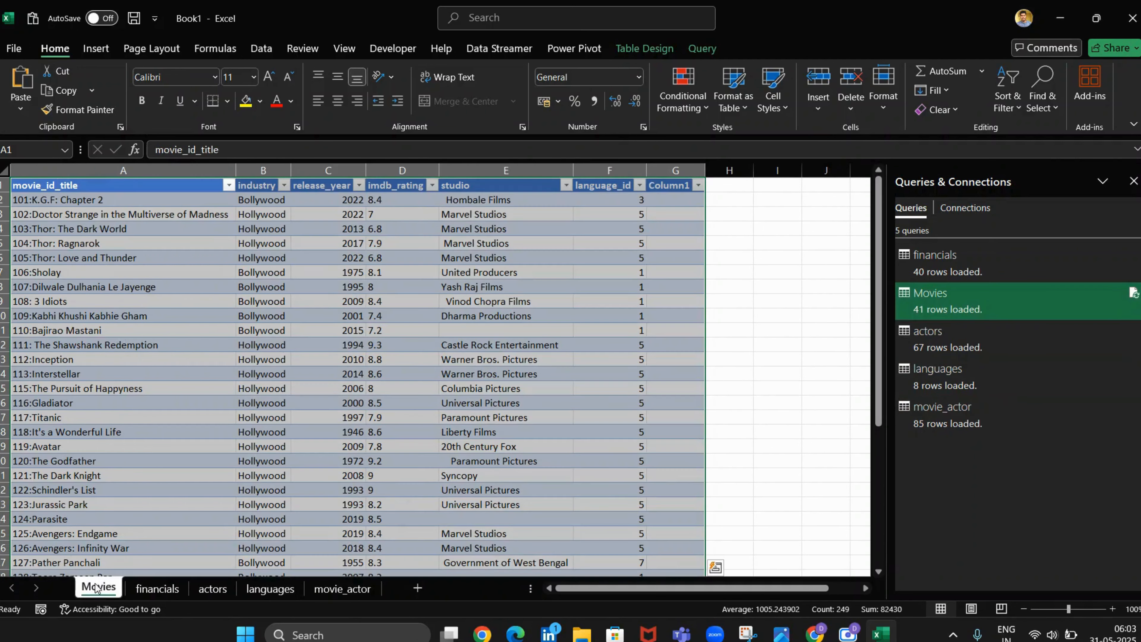
click(747, 398)
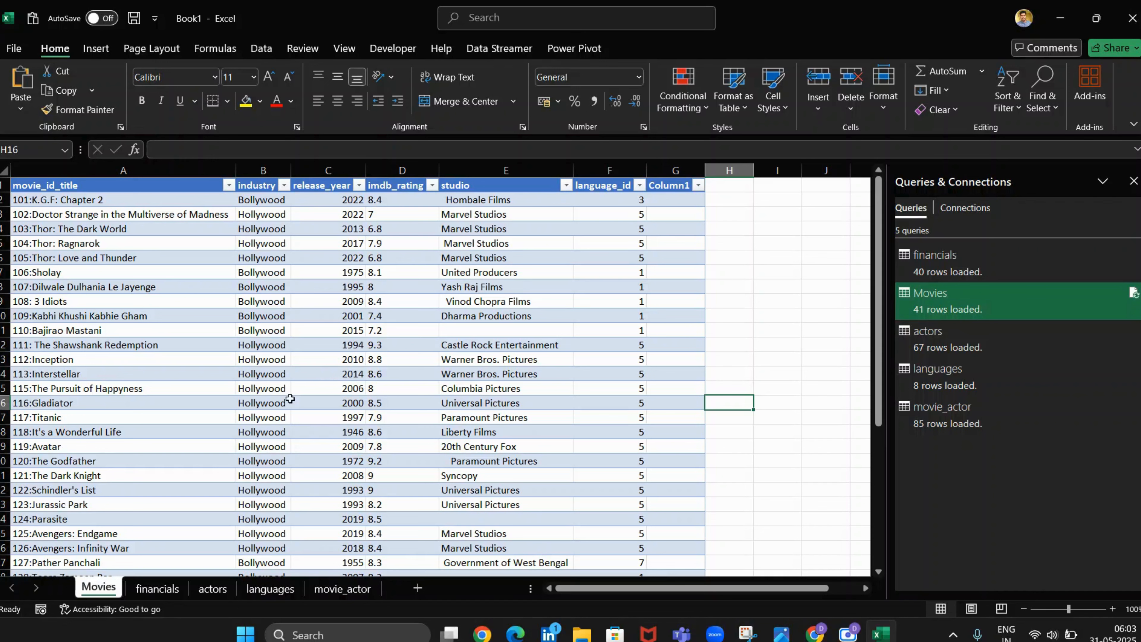
Open the Movies table in the Power Query Editor as a query from its table range.
click(252, 51)
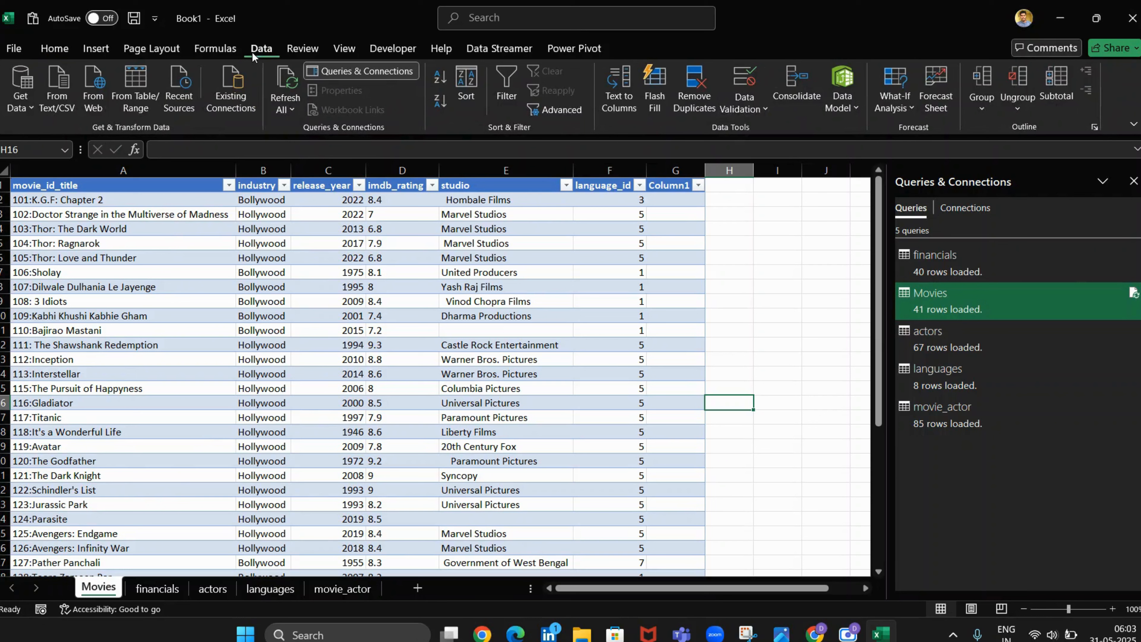
click(154, 275)
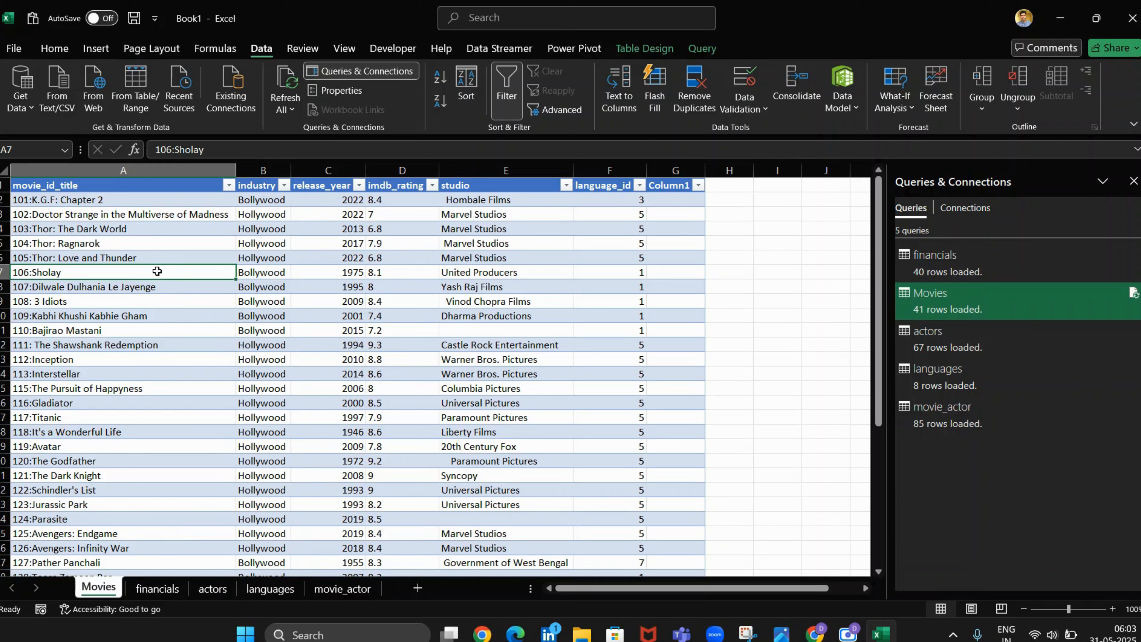
click(136, 98)
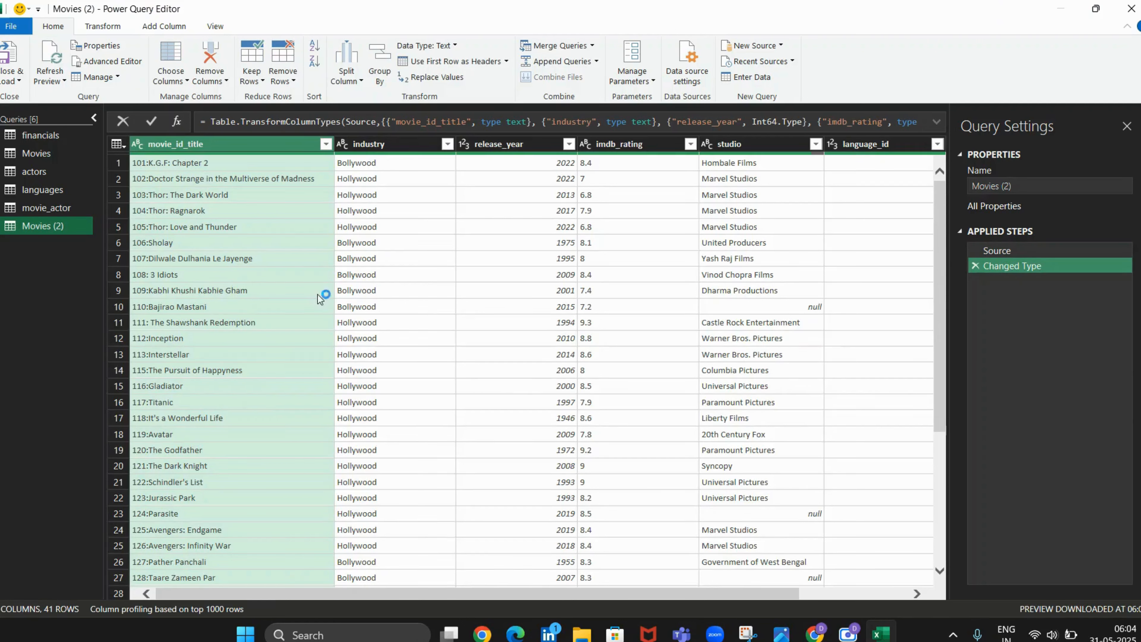
Delete the duplicate Movies (2) query and move the Movies query to the top of the query list.
click(59, 148)
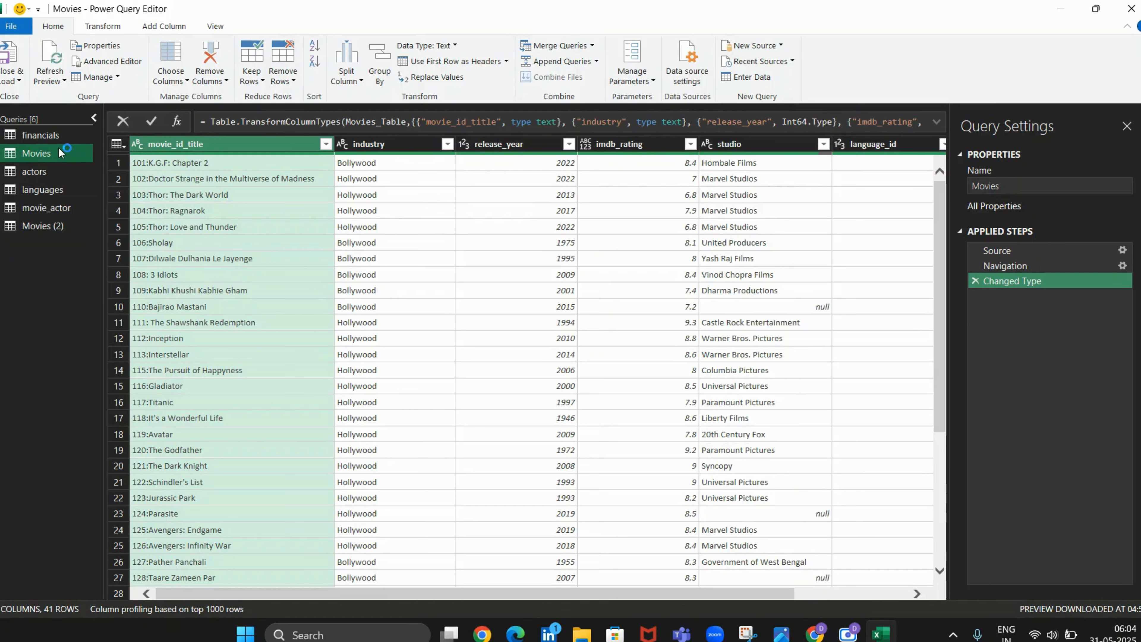
click(55, 130)
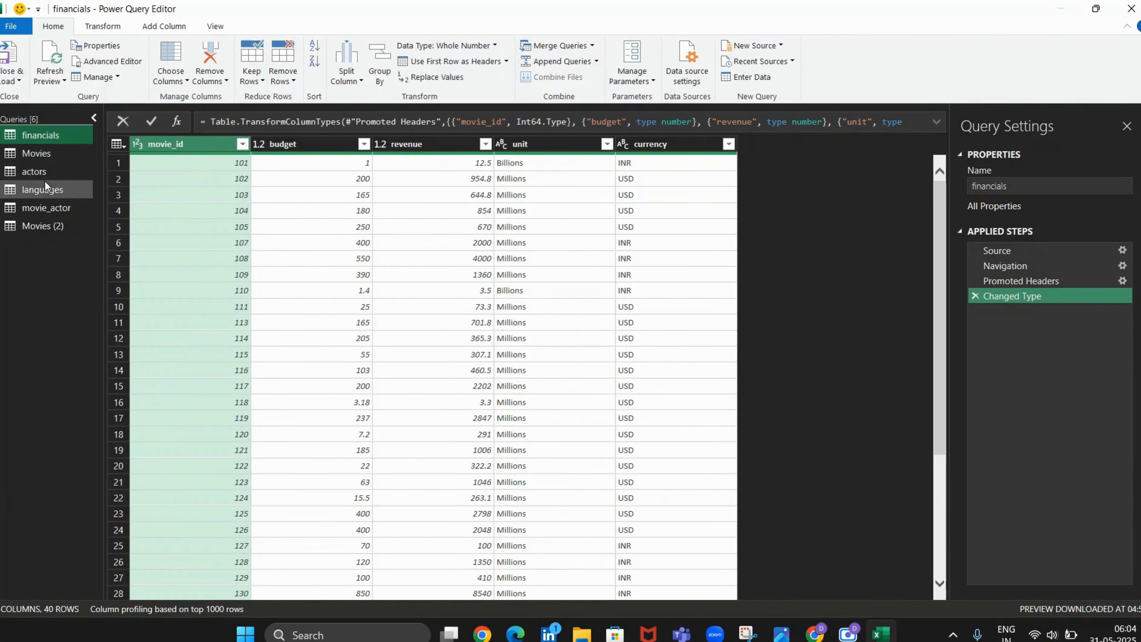
right_click(49, 221)
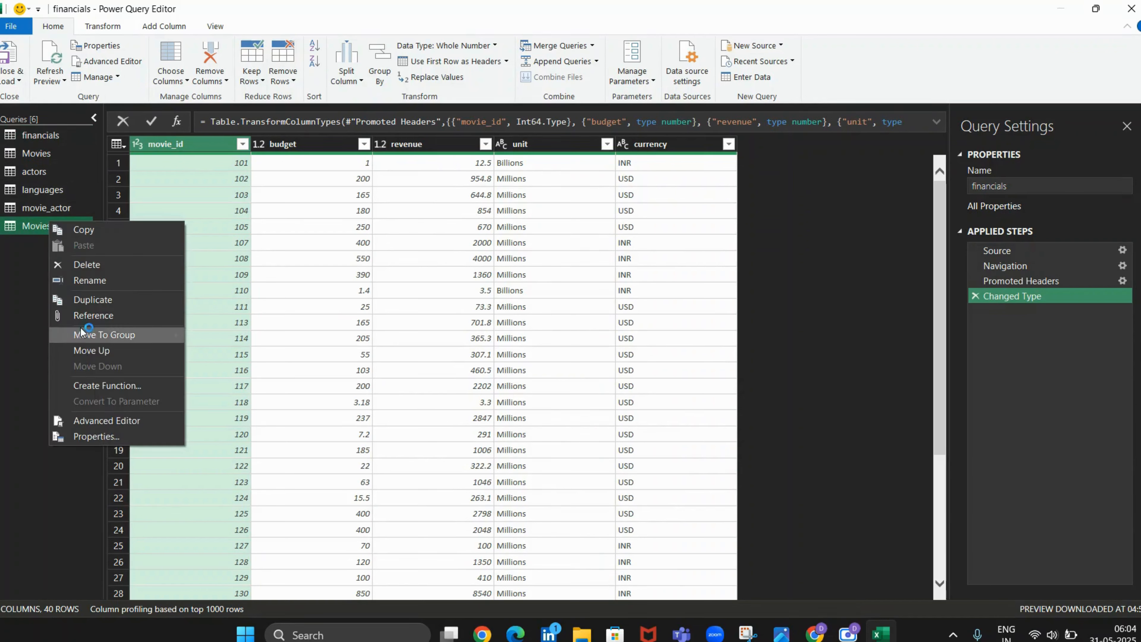
click(81, 267)
click(637, 339)
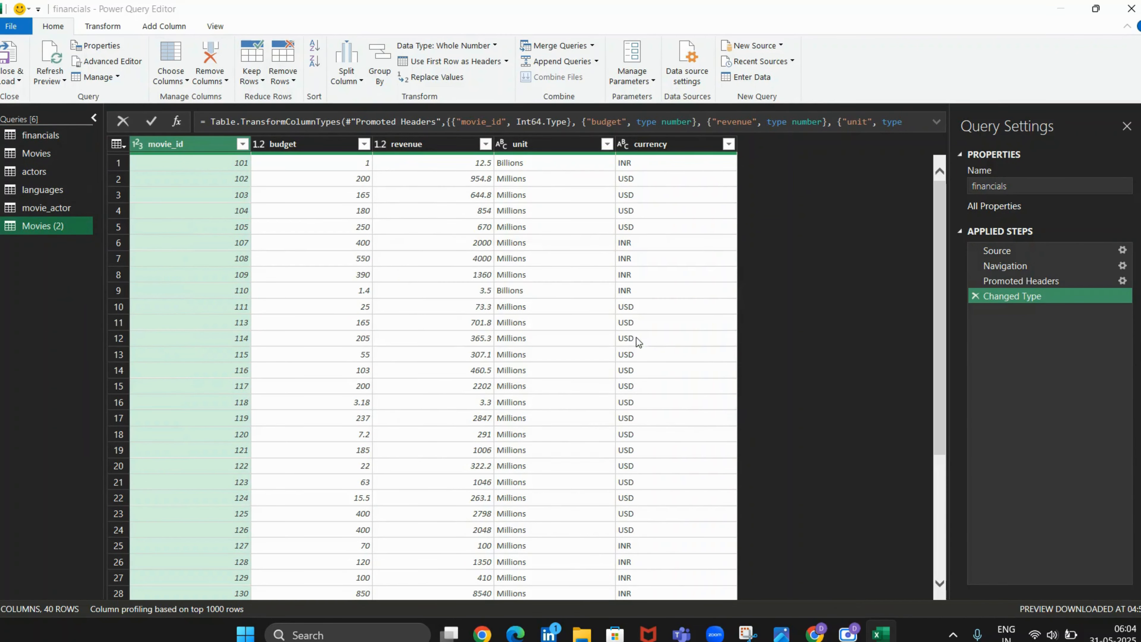
drag(26, 151, 28, 127)
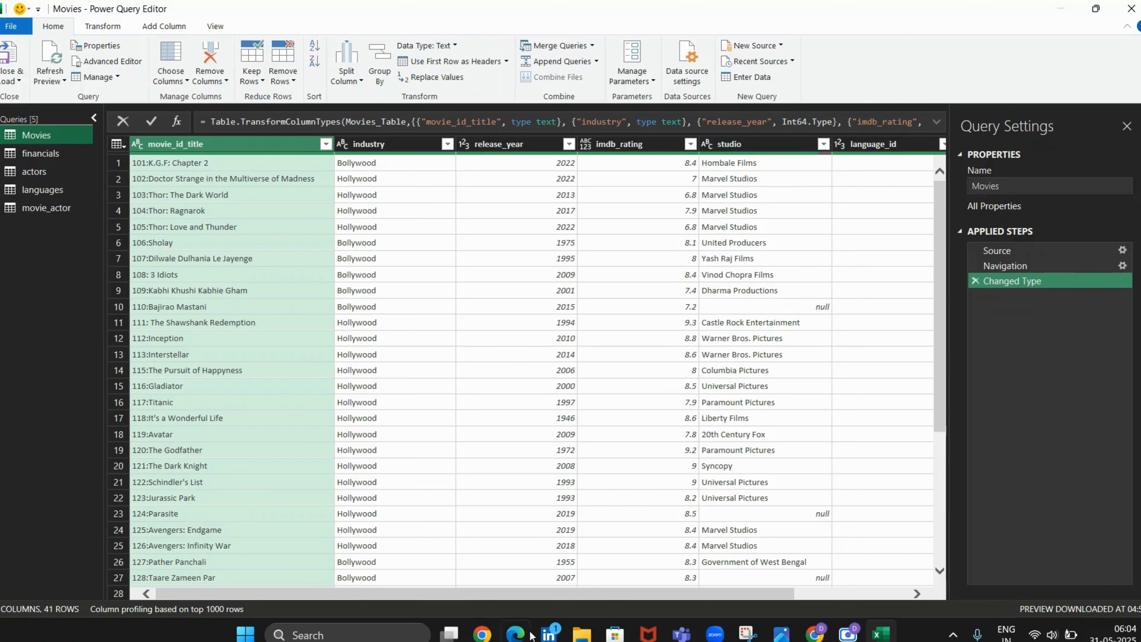
Split the movie_id_title column by a colon delimiter at the left-most occurrence only.
drag(529, 594, 636, 600)
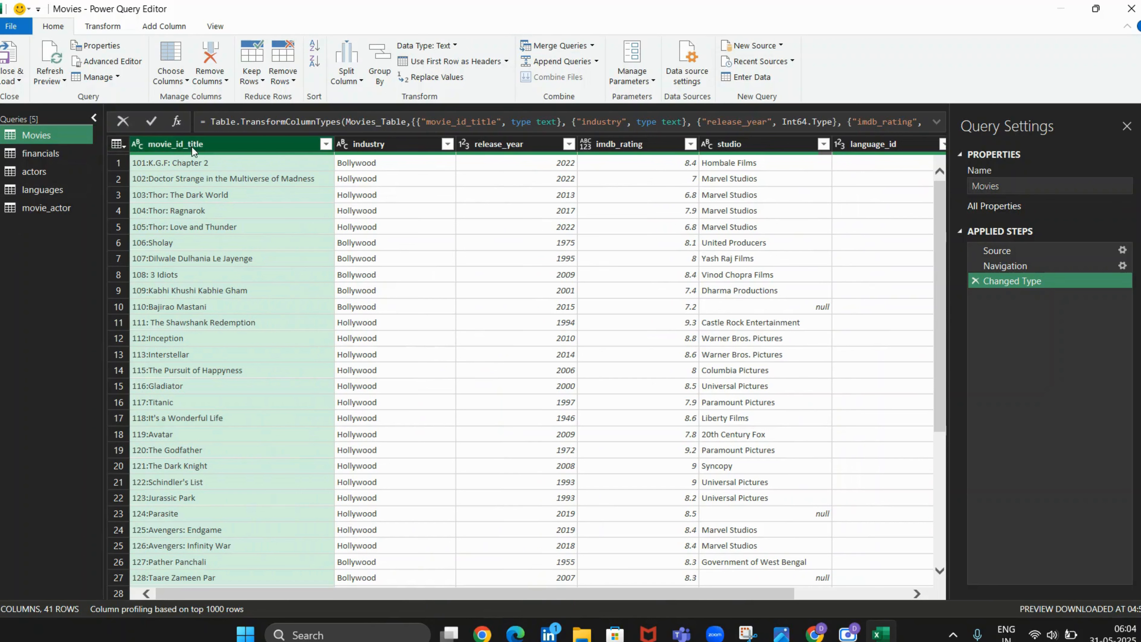
click(171, 146)
click(123, 31)
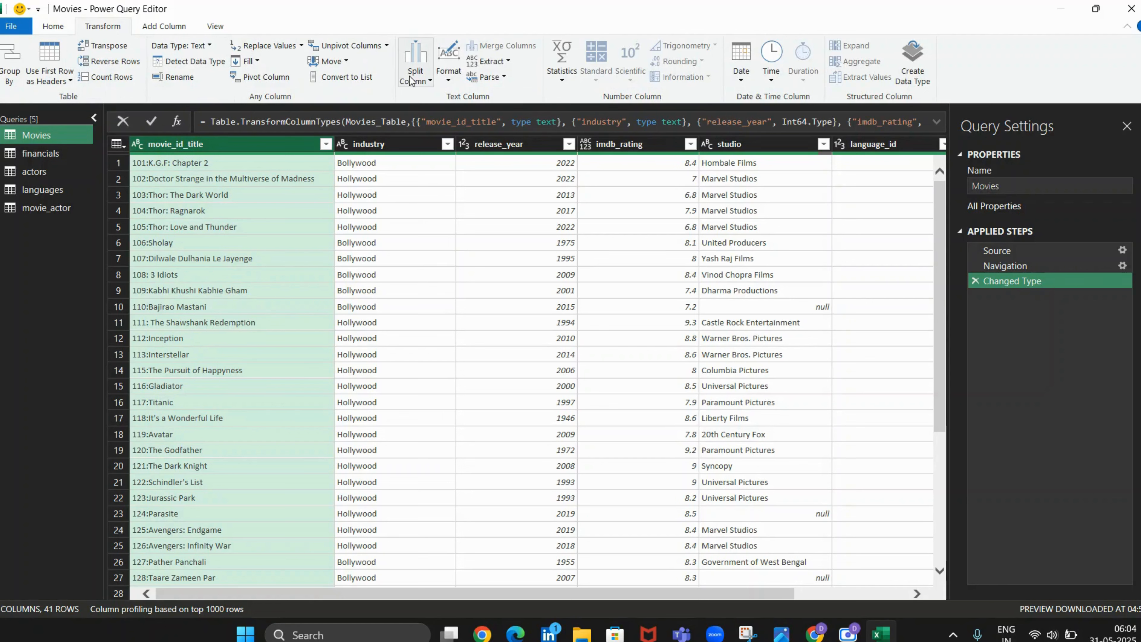
click(419, 77)
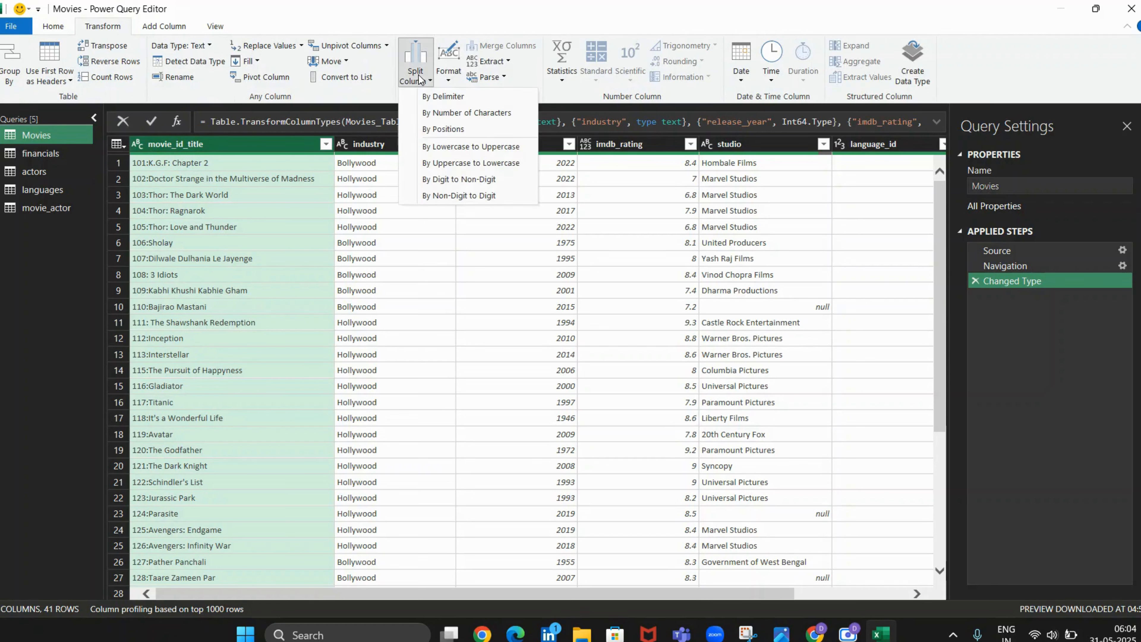
click(443, 96)
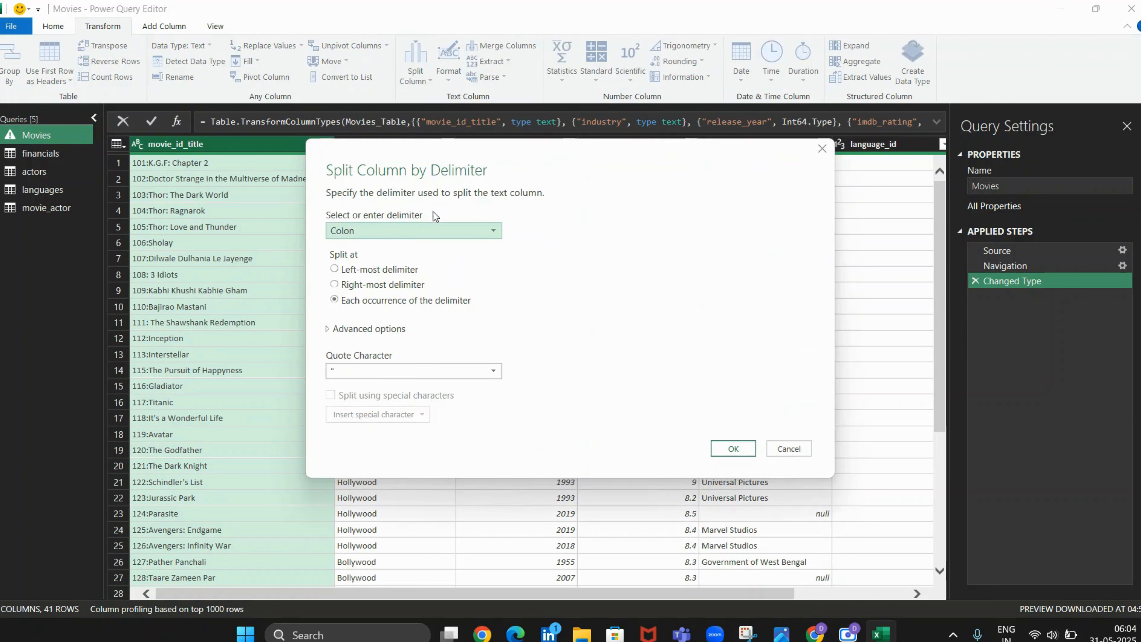
click(335, 269)
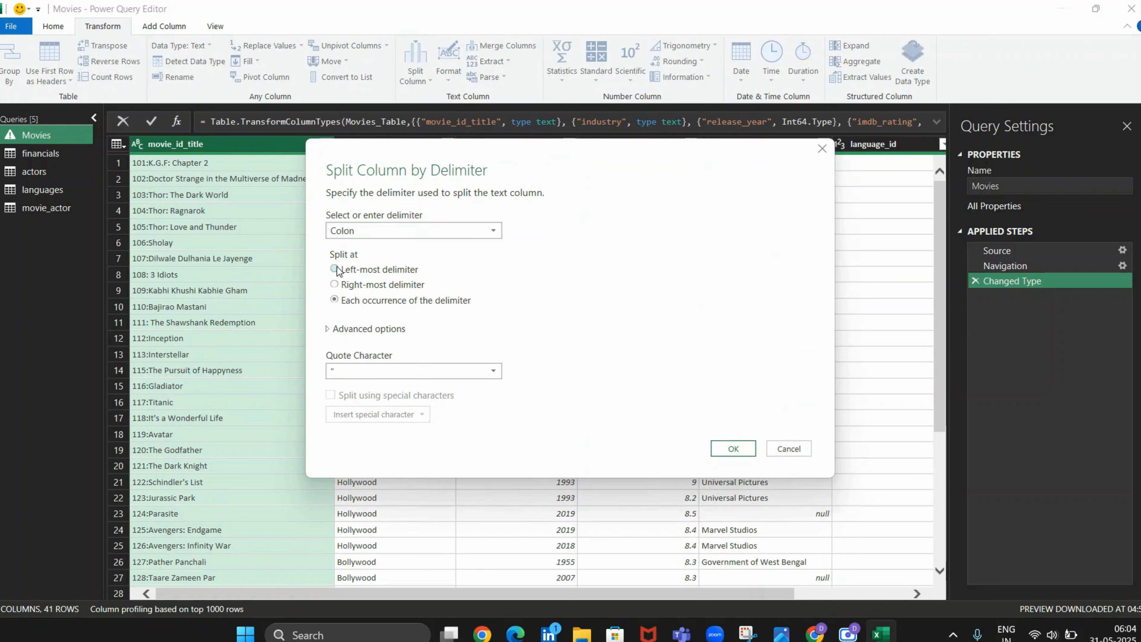
click(732, 448)
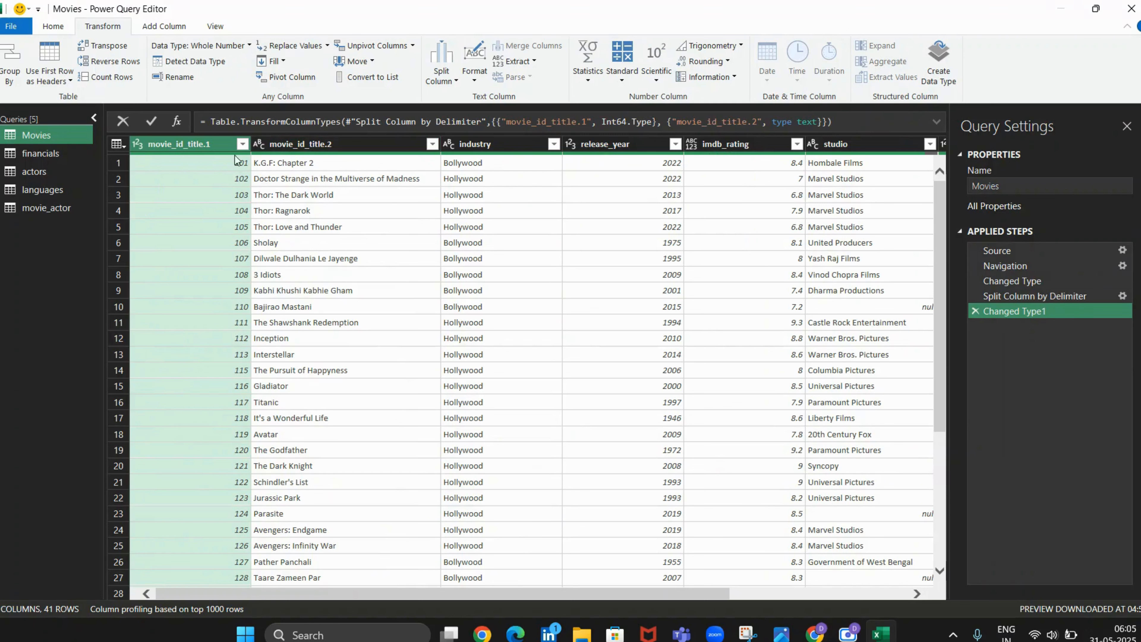
Rename the movie_id_title.1 column as movie_id.
right_click(202, 142)
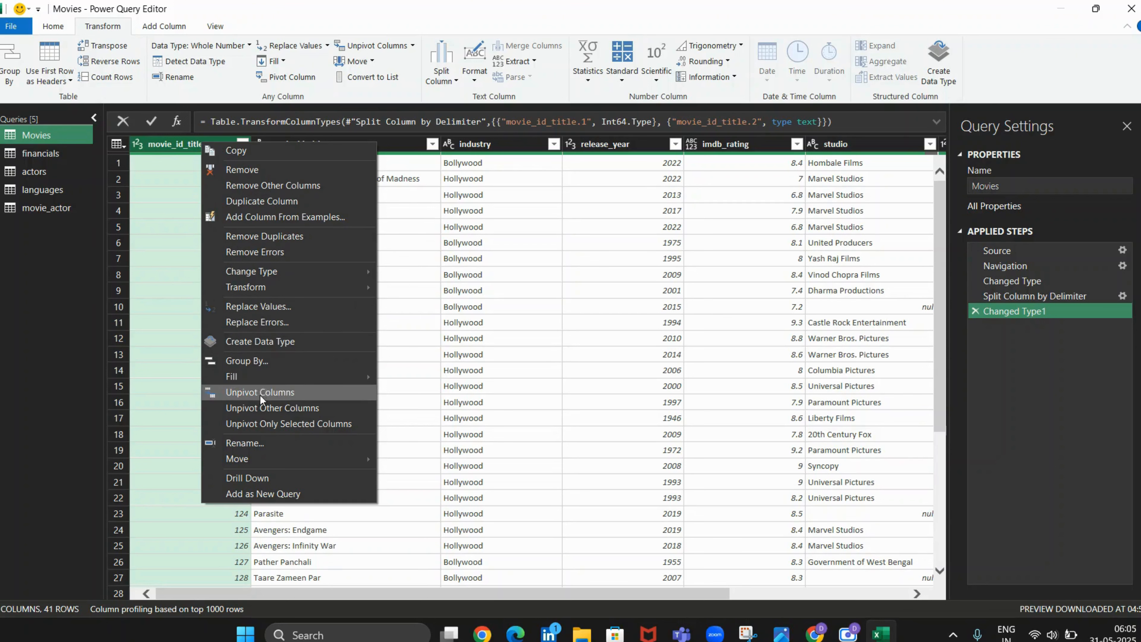
click(261, 441)
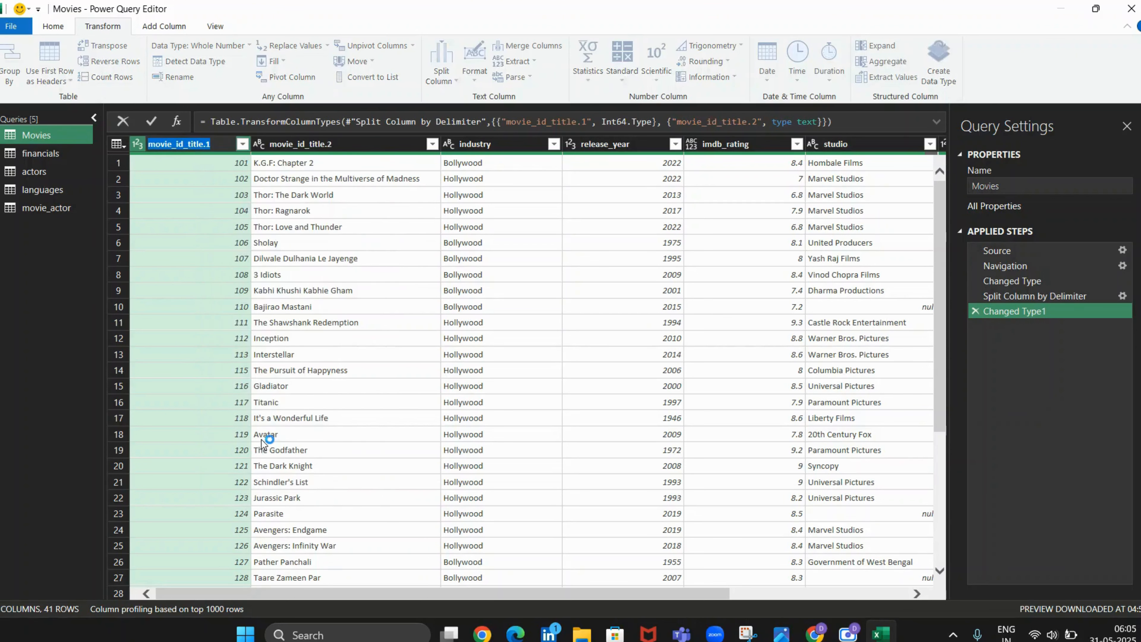
click(228, 147)
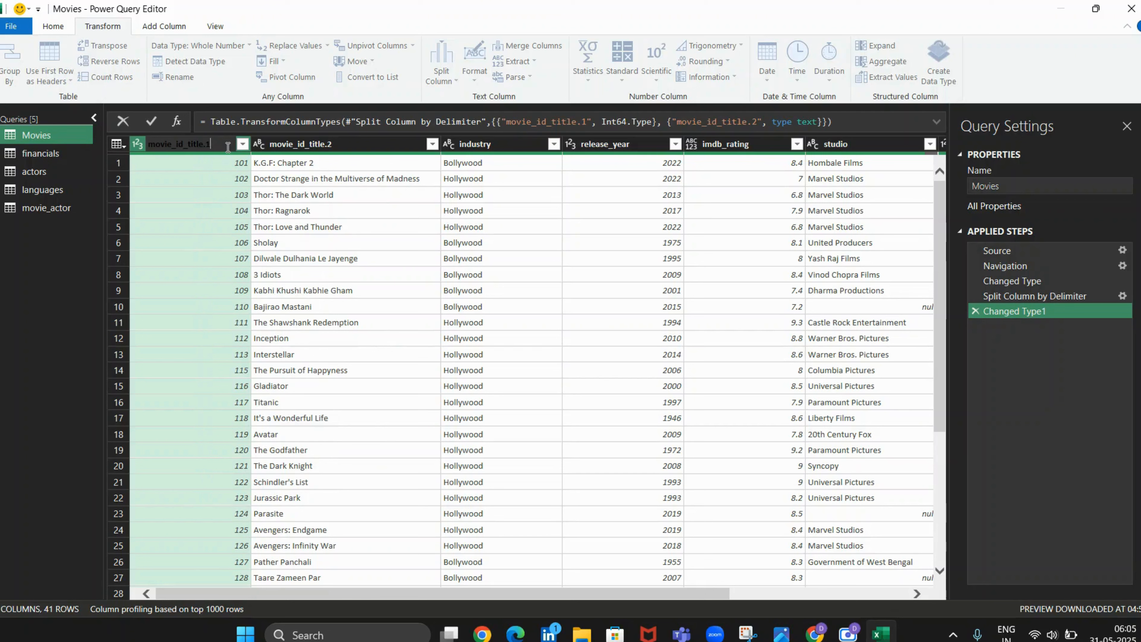
key(BackSpace)
key(BackSpace)
key(Return)
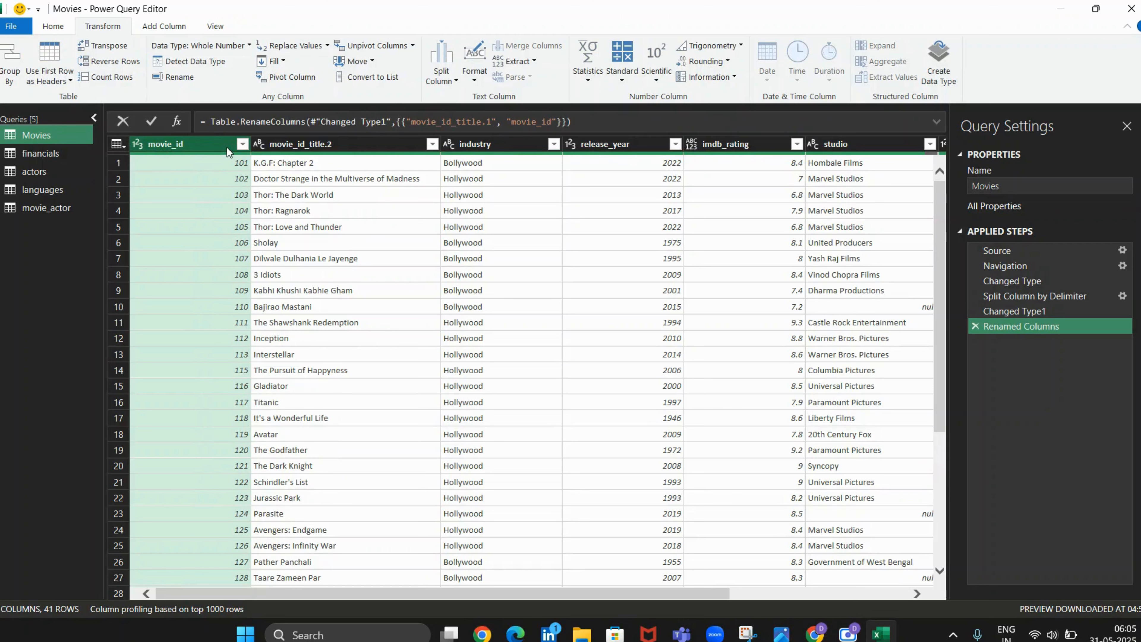
Rename the movie_id_title.2 column as title.
double_click(338, 140)
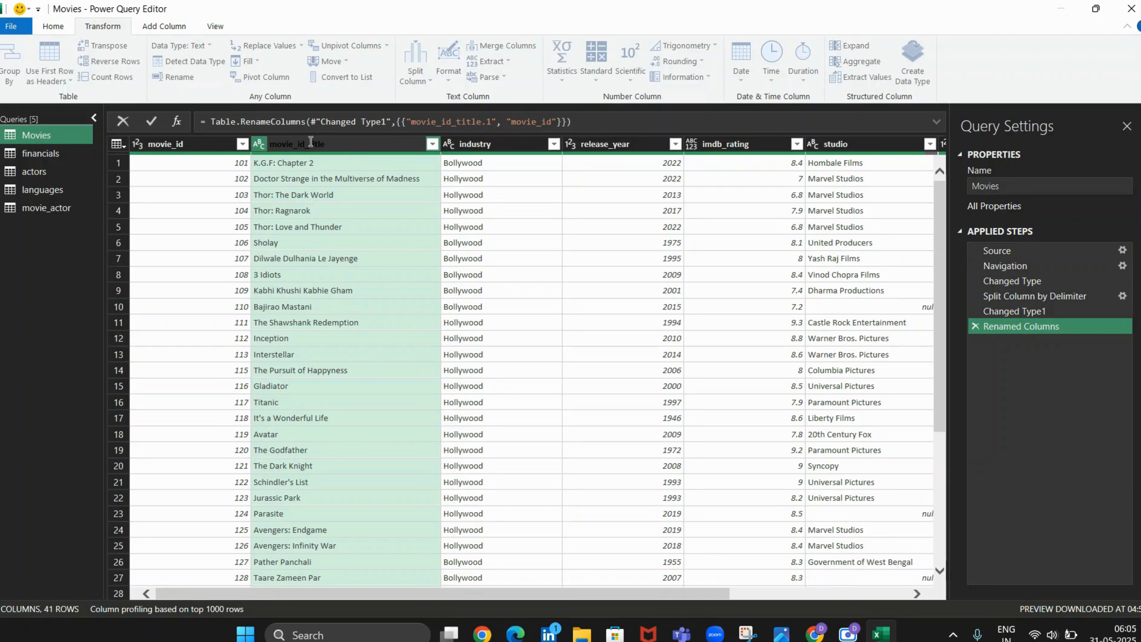
key(BackSpace)
key(BackSpace)
key(BackSpace)
key(BackSpace)
key(BackSpace)
key(BackSpace)
key(BackSpace)
key(BackSpace)
key(Return)
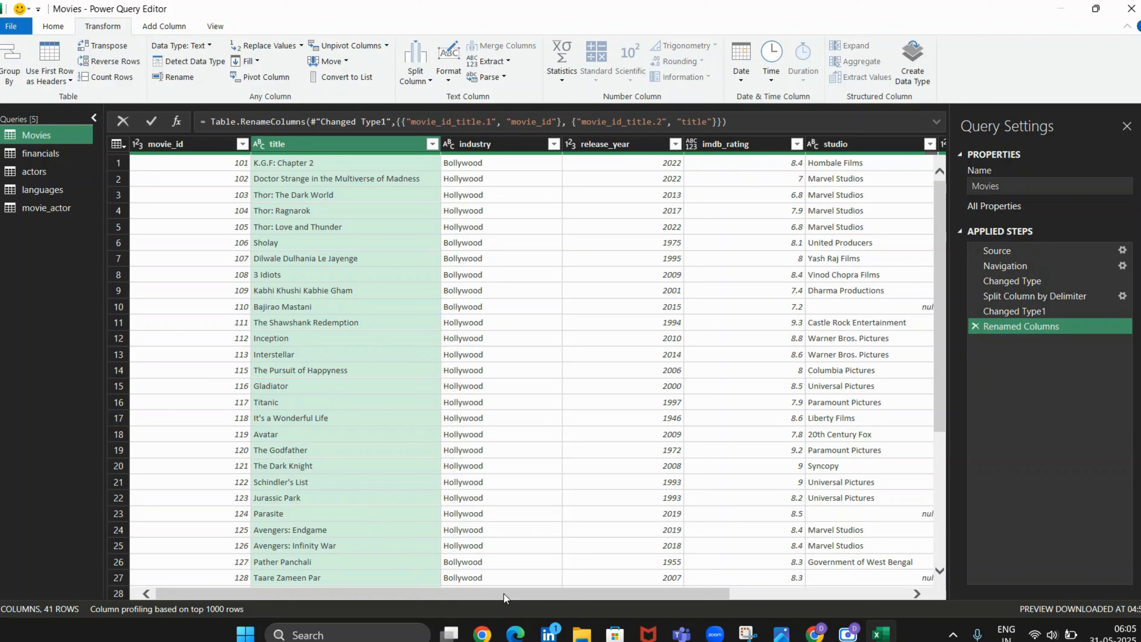
Replace the null values in the studio column with "Not available".
drag(523, 594, 708, 585)
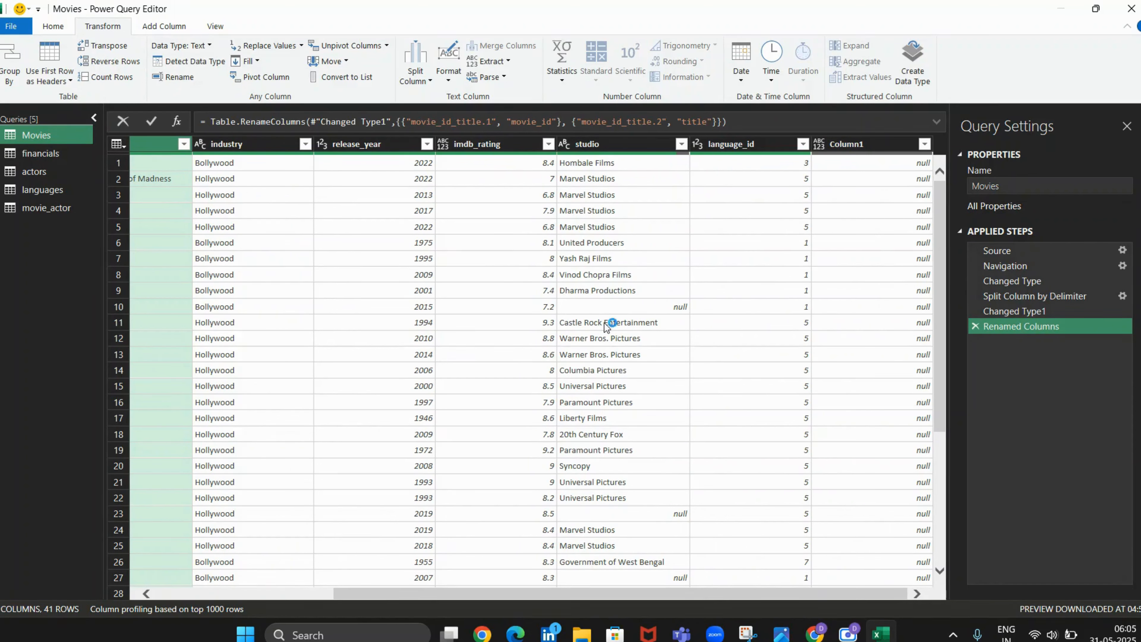
click(606, 309)
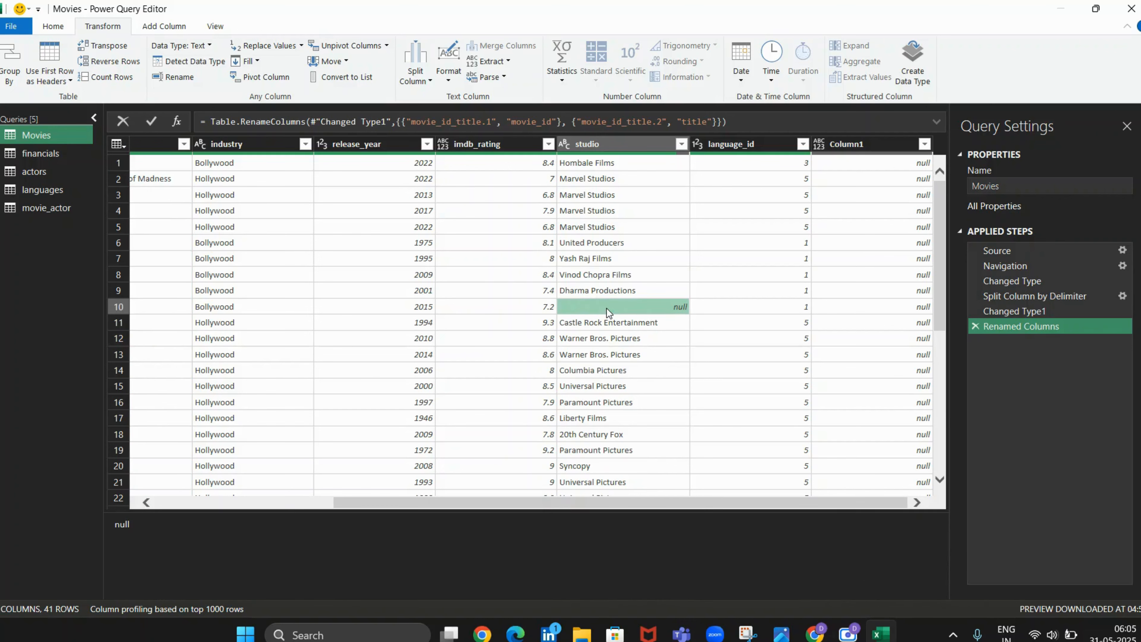
right_click(608, 311)
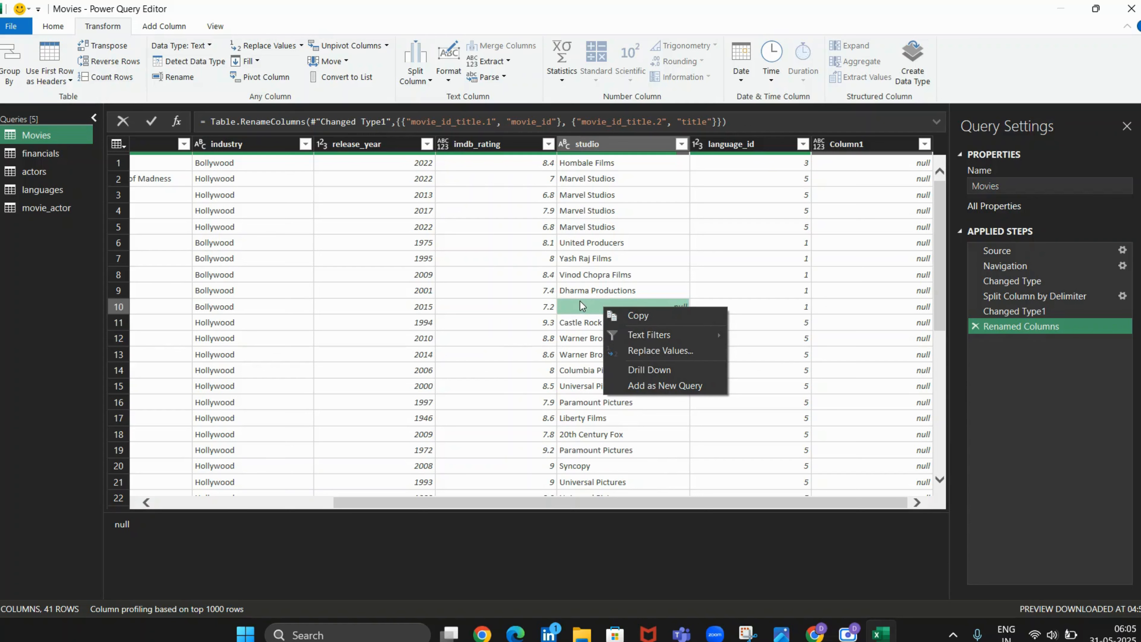
click(642, 350)
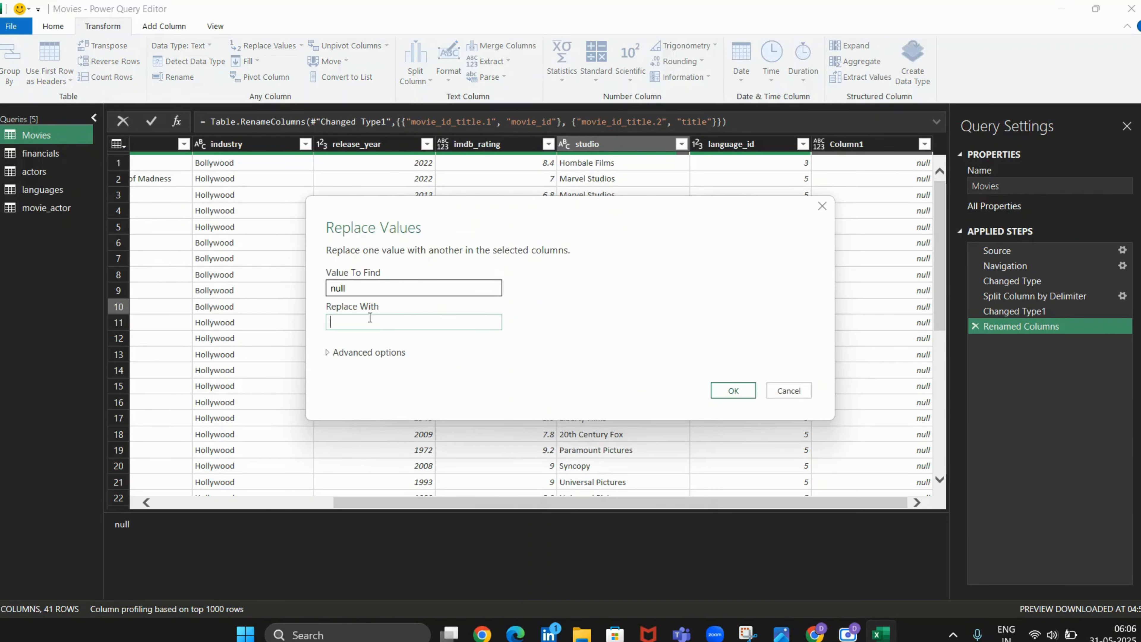
text("N)
text(o)
key(BackSpace)
key(BackSpace)
text(Not vv)
key(BackSpace)
key(Num_Lock)
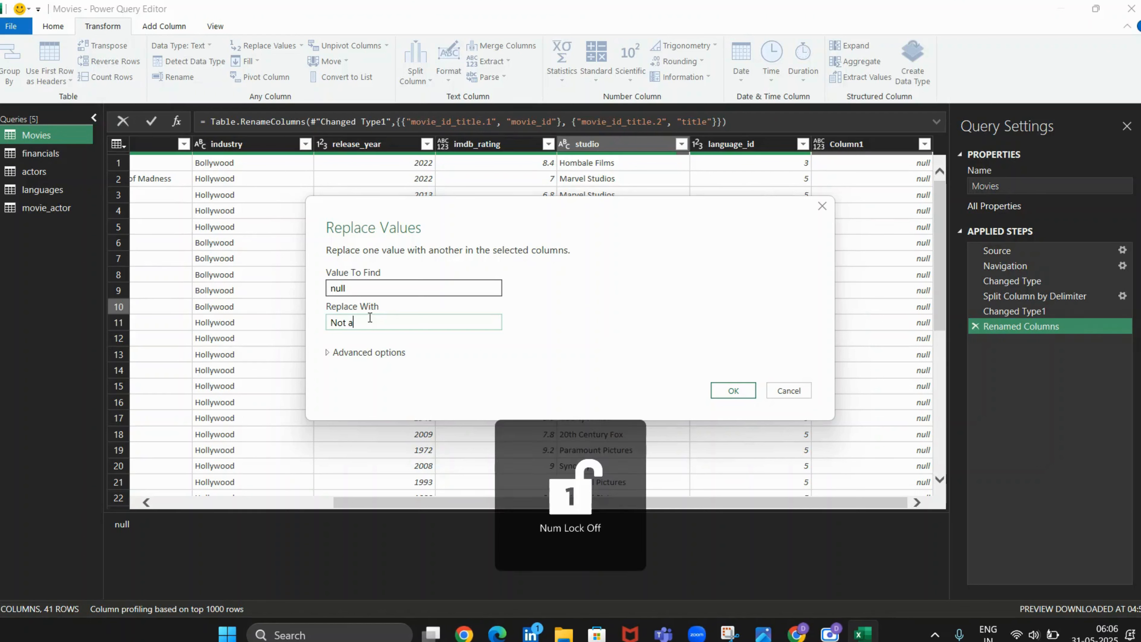
text(a)
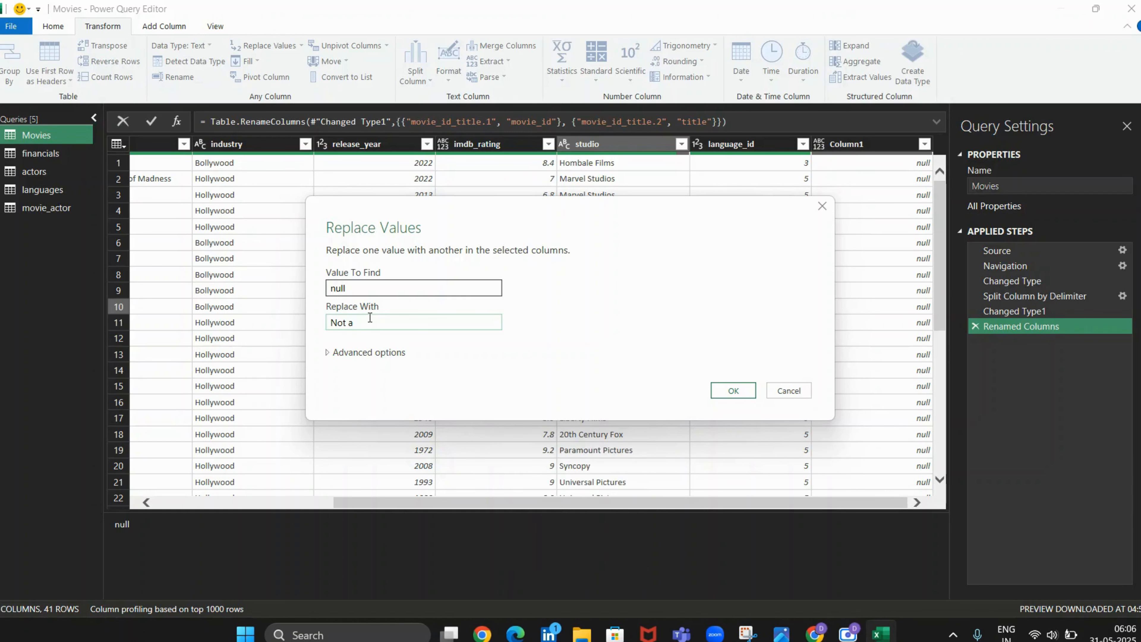
text(vailable)
click(723, 390)
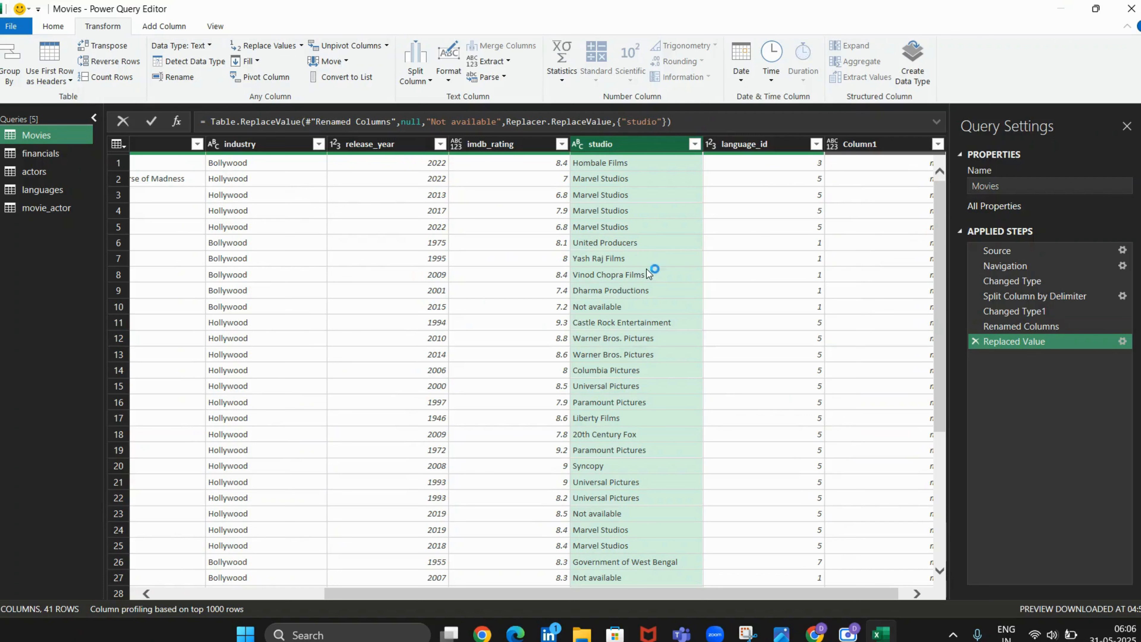
Remove the empty Column1 from the Movies query.
drag(675, 598, 759, 596)
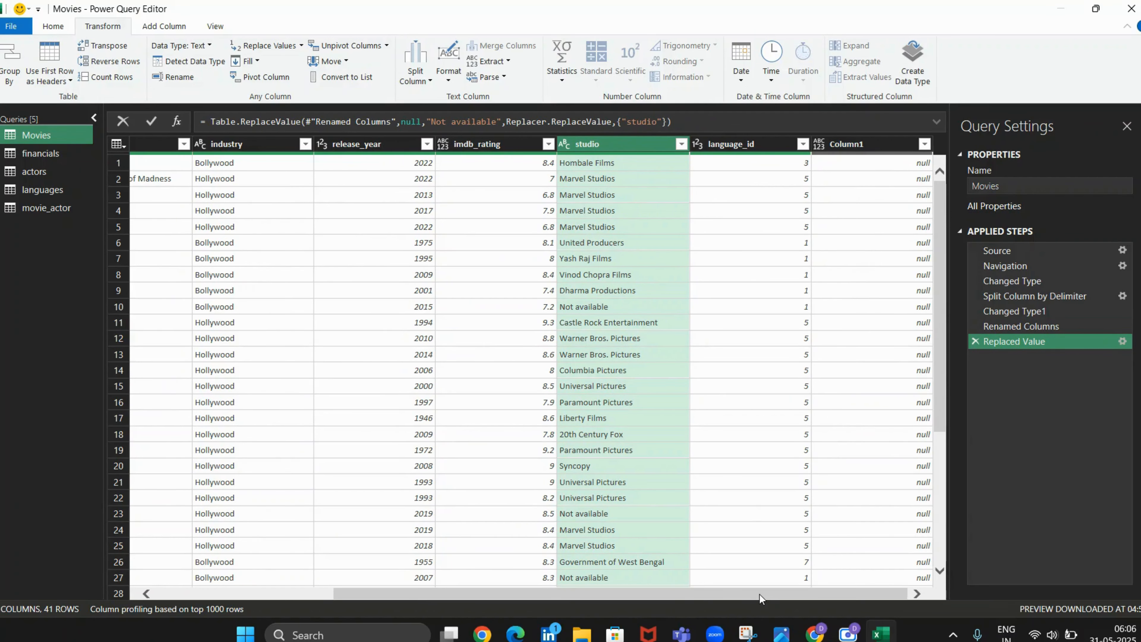
click(853, 144)
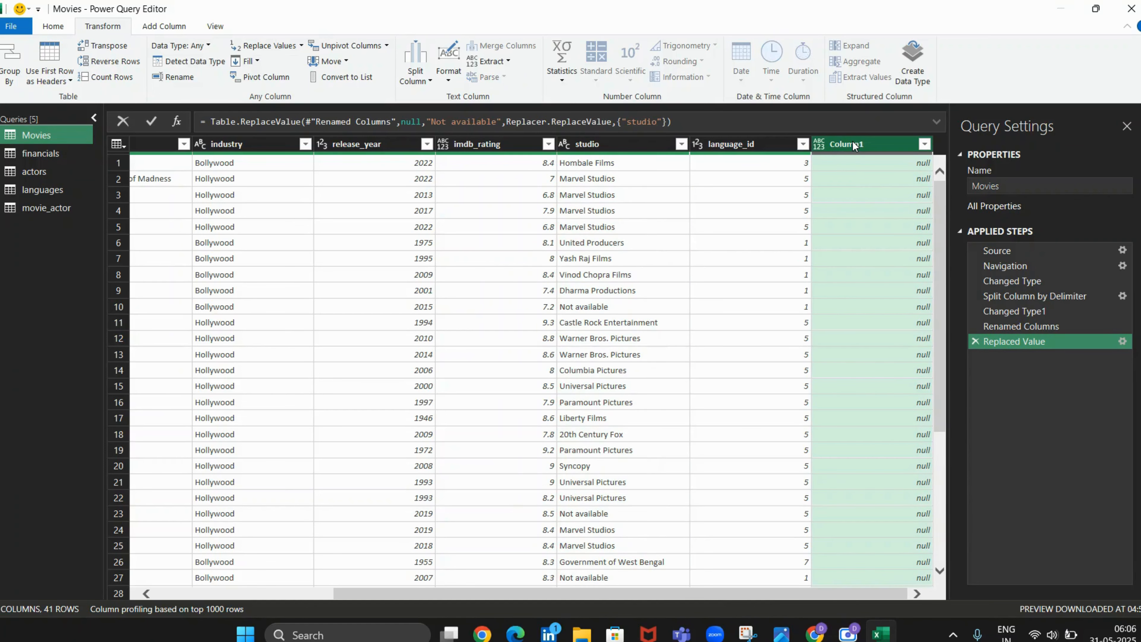
right_click(853, 143)
click(867, 168)
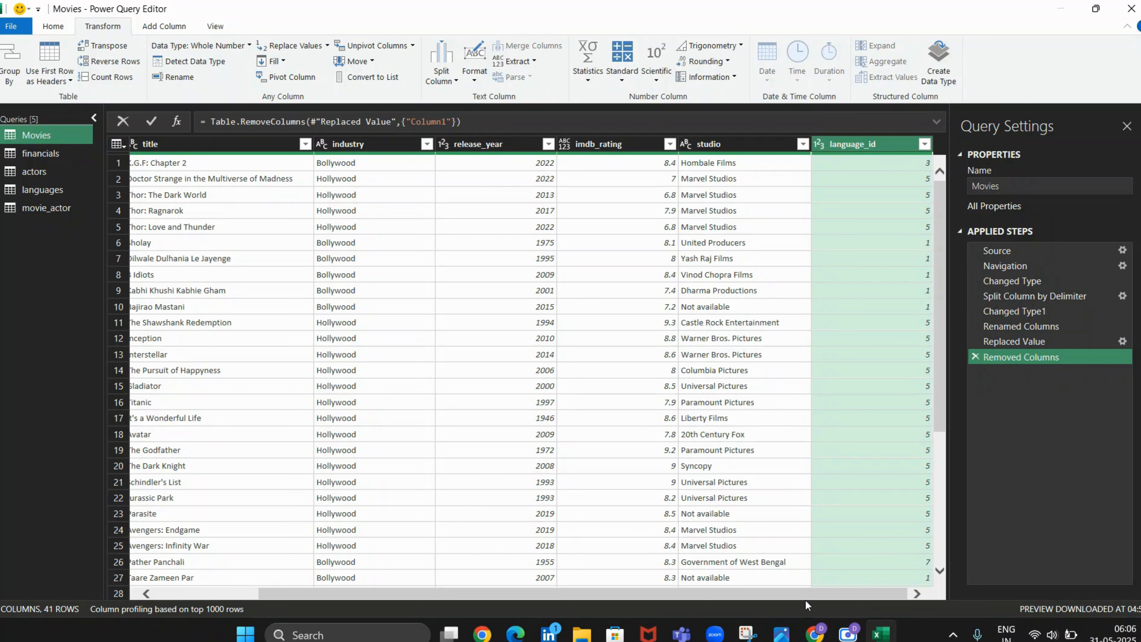
Try to change the movie_id column's data type to Text, and delete the Removed Columns applied step.
drag(805, 596, 677, 589)
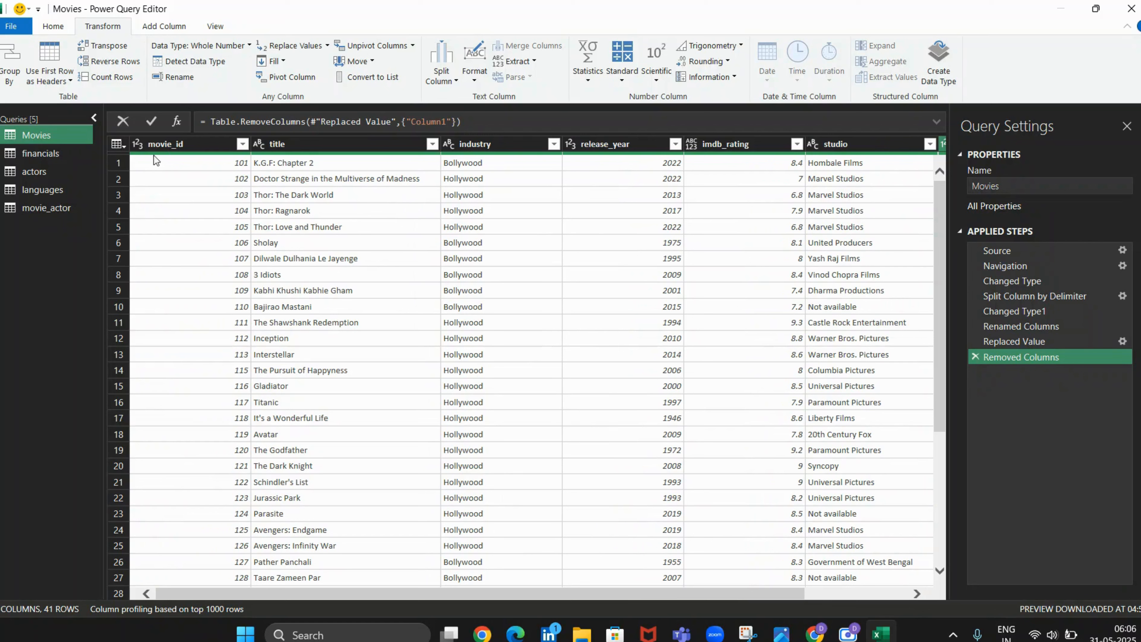
click(155, 143)
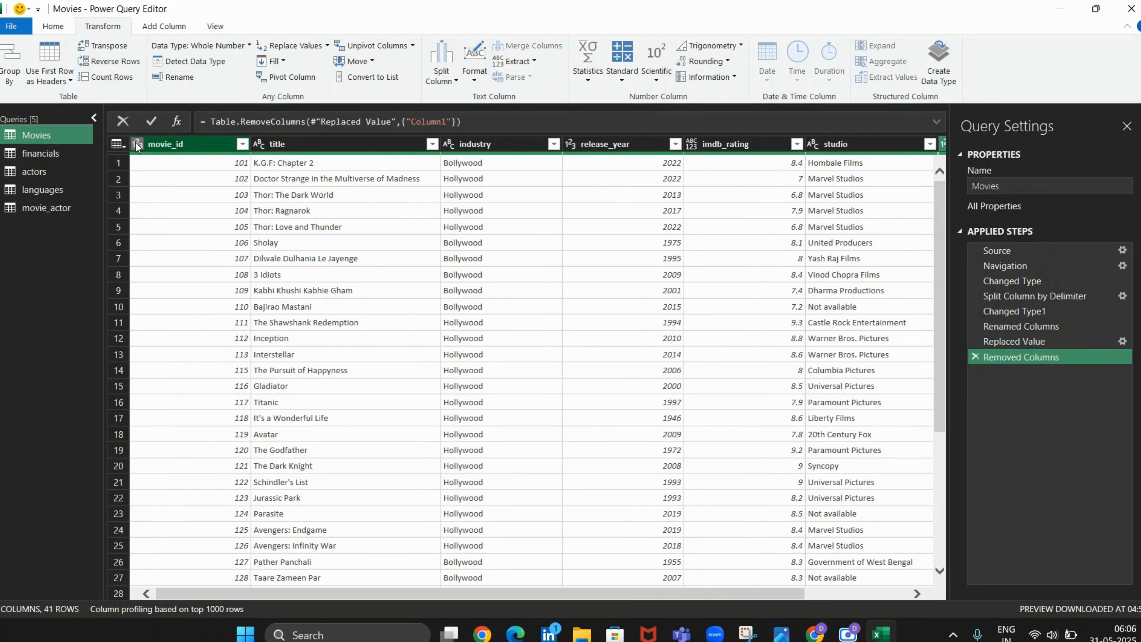
right_click(137, 145)
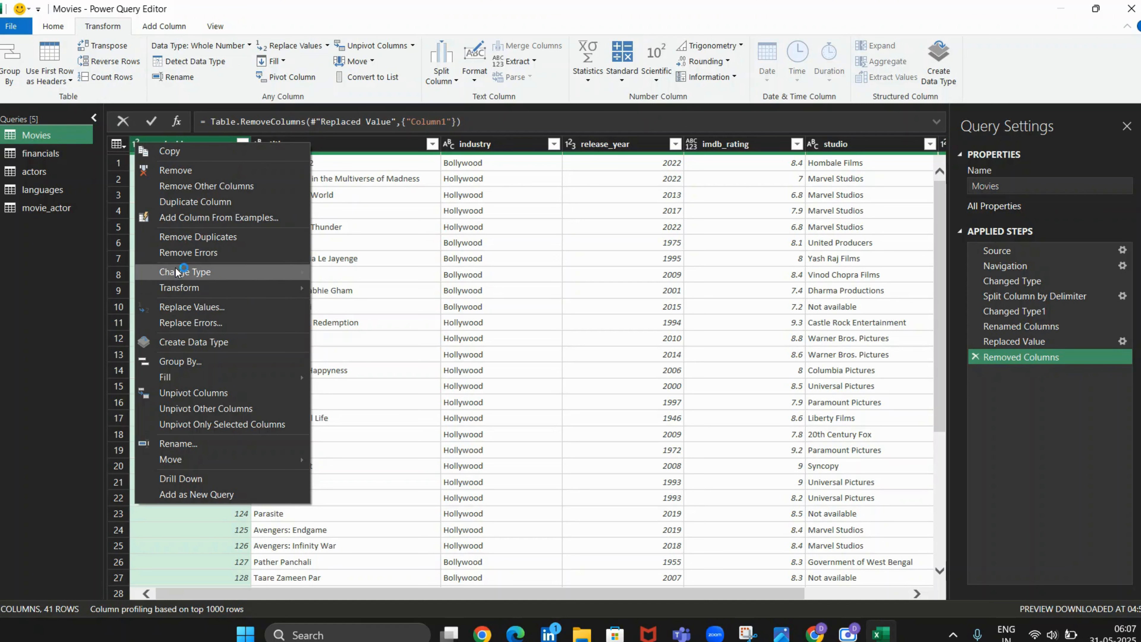
mouse_move(179, 268)
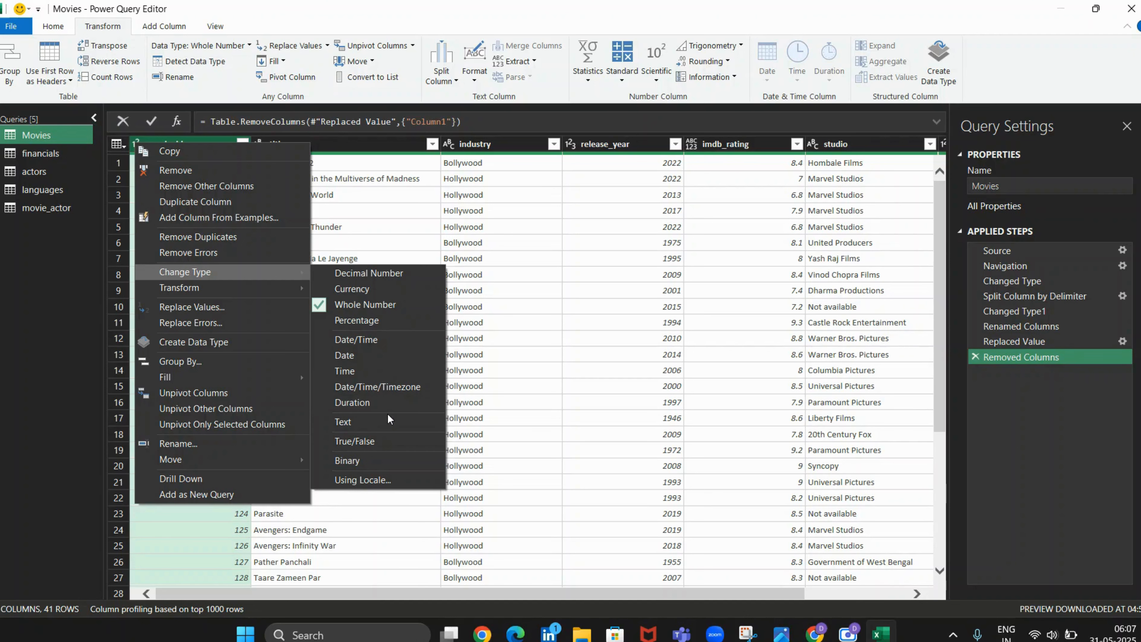
click(380, 420)
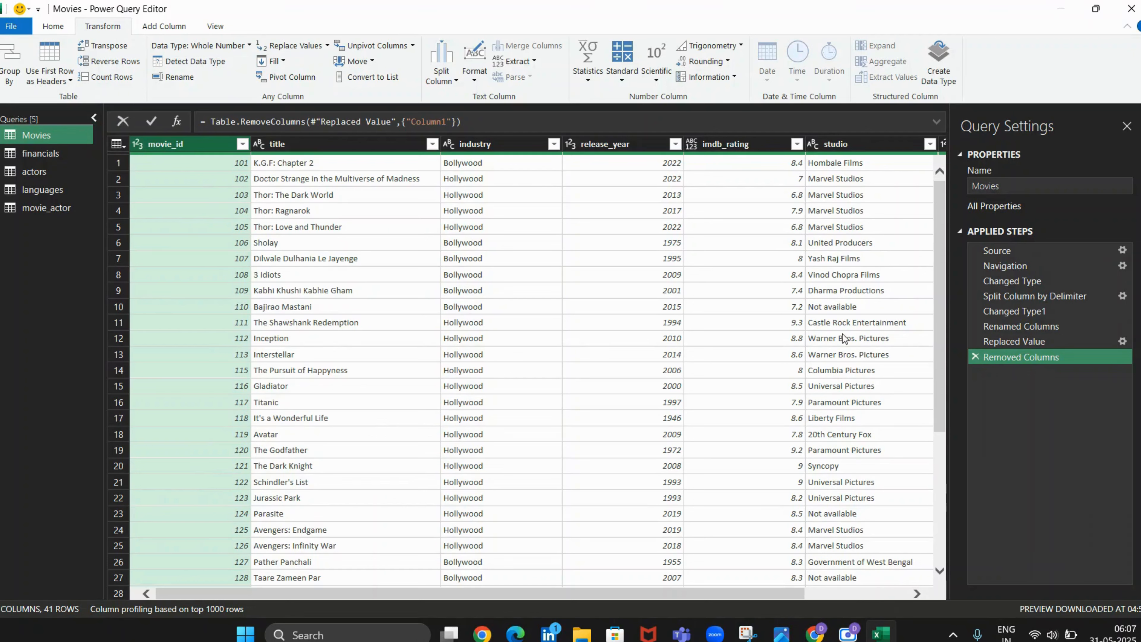
click(975, 358)
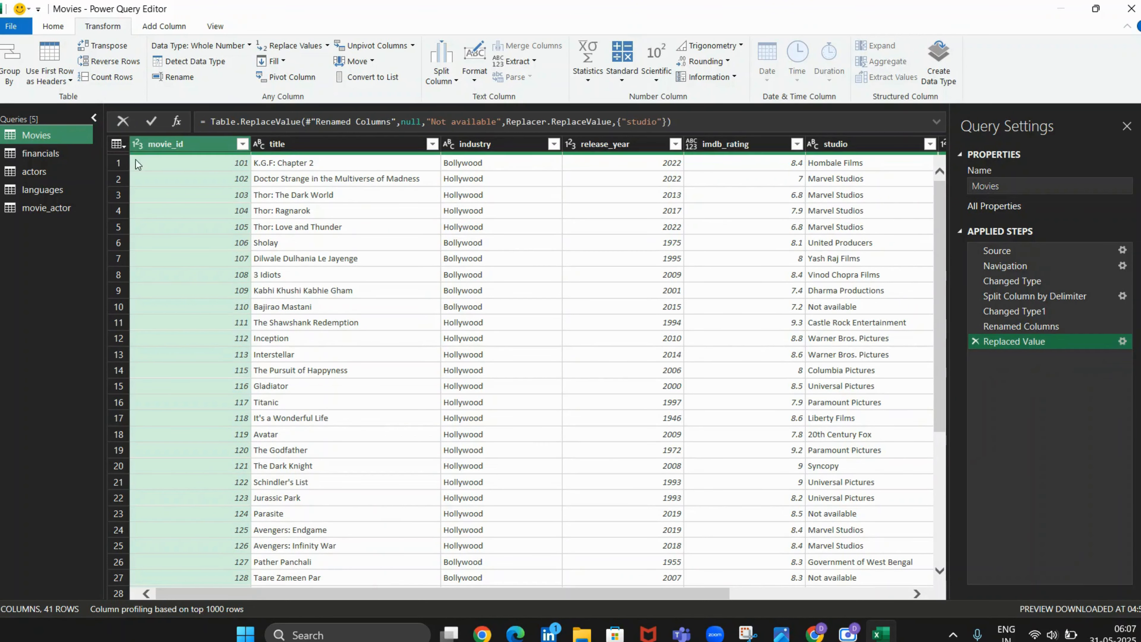
Change the movie_id column's data type to Text.
right_click(140, 143)
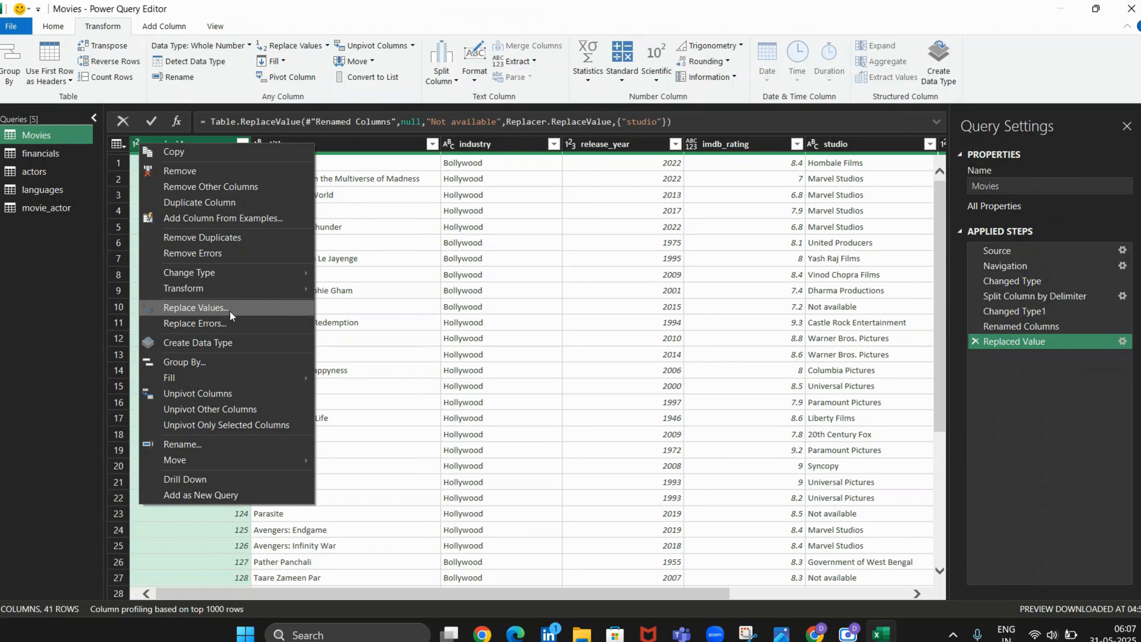
mouse_move(239, 296)
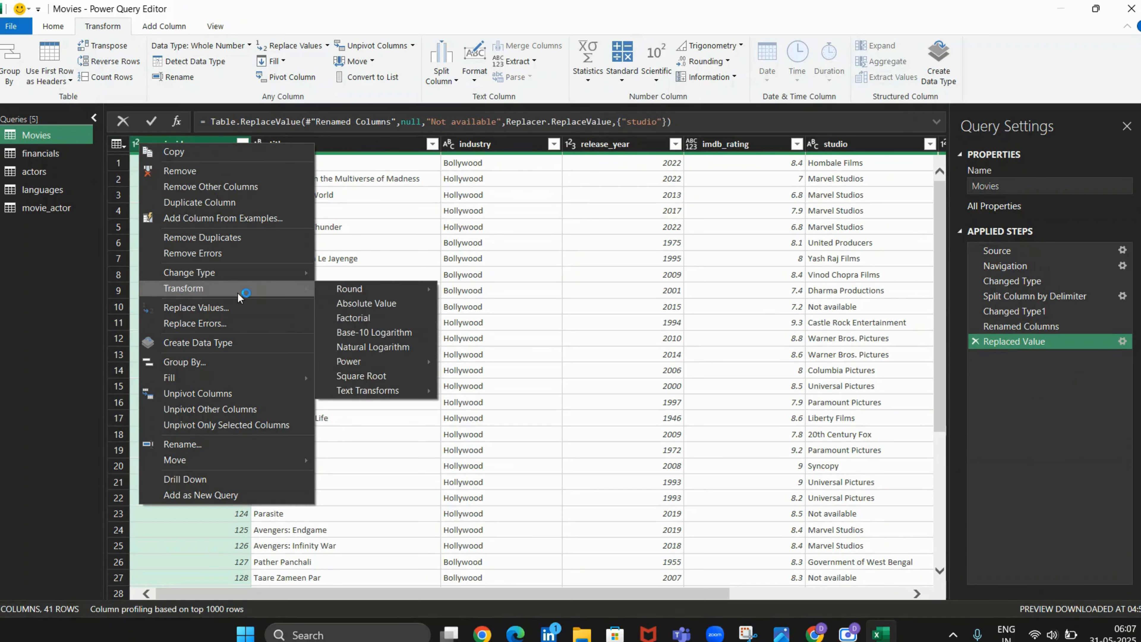
mouse_move(236, 275)
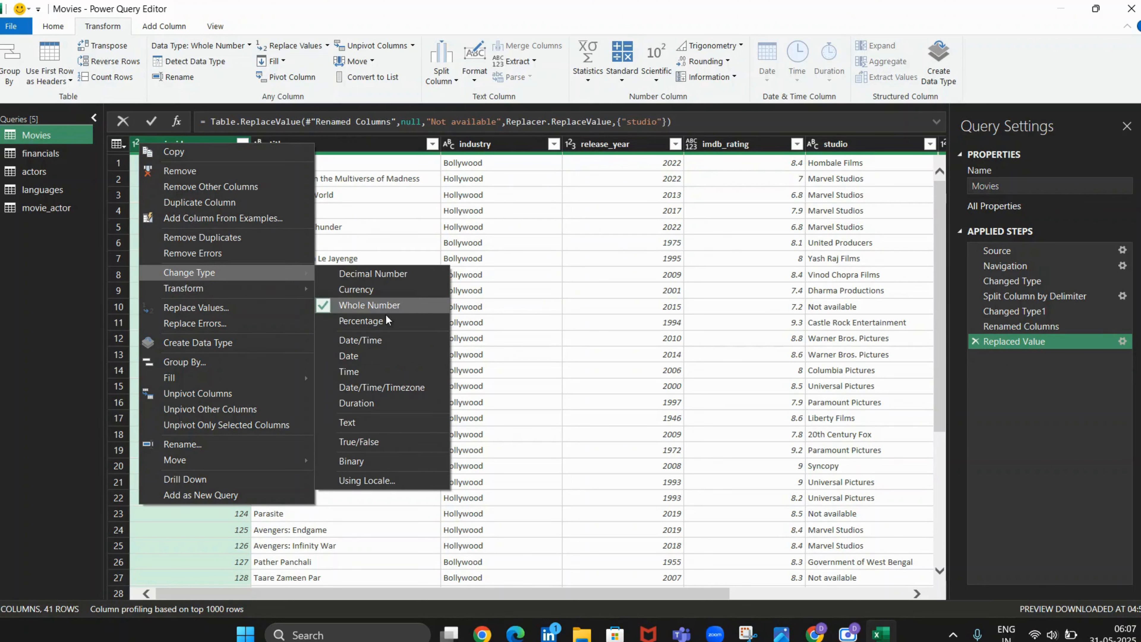
click(380, 377)
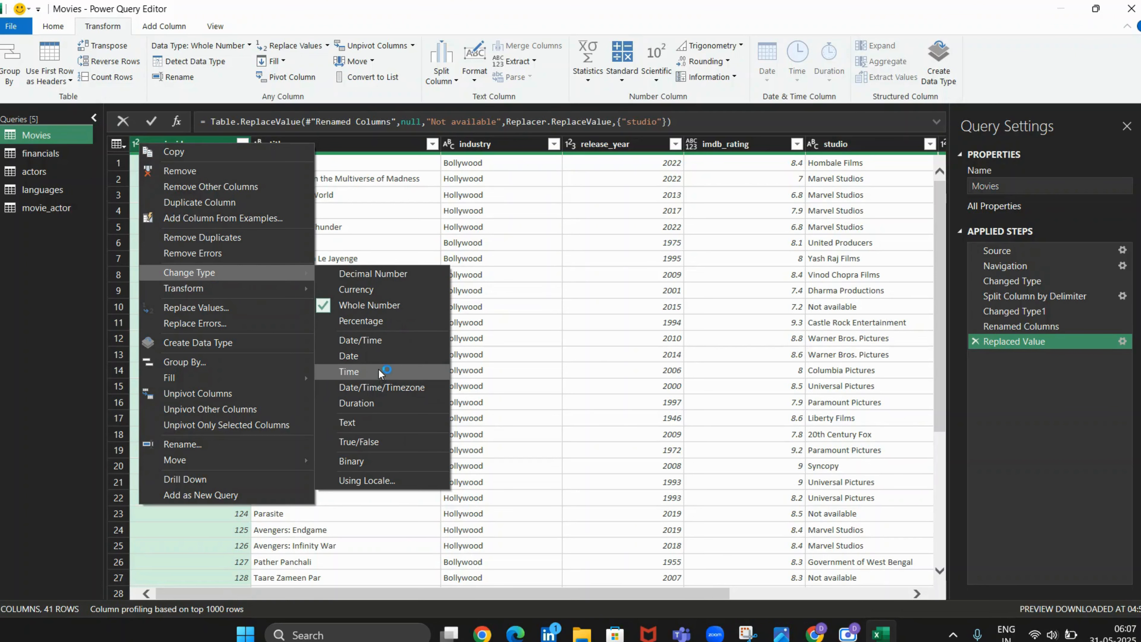
click(377, 424)
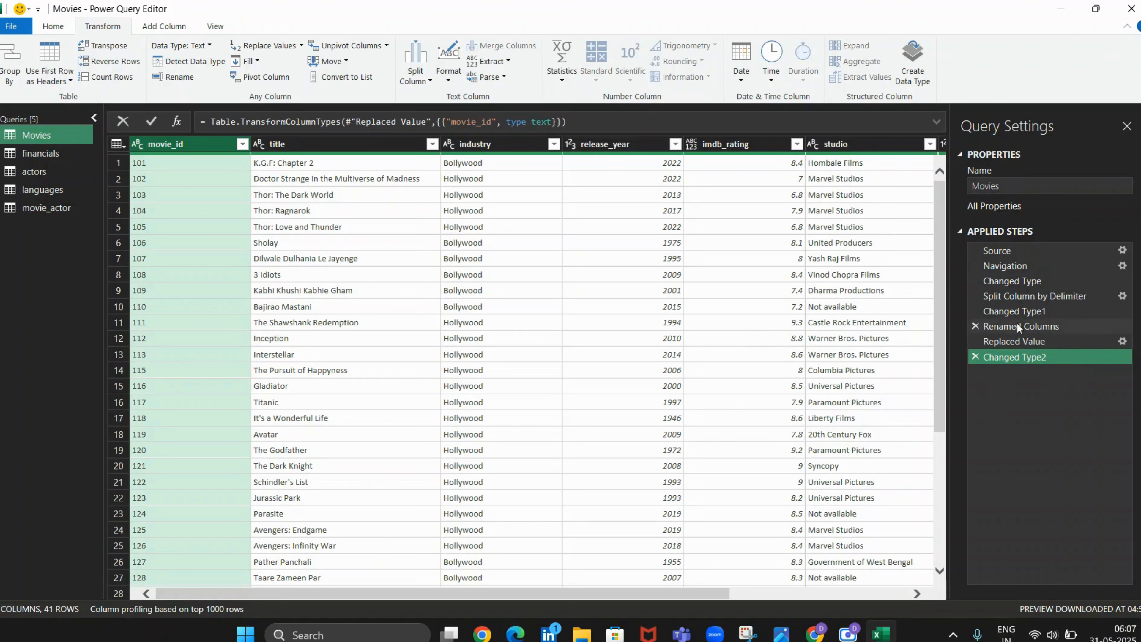
Rename the Changed Type2 applied step as "converted from numeric to text".
right_click(1017, 357)
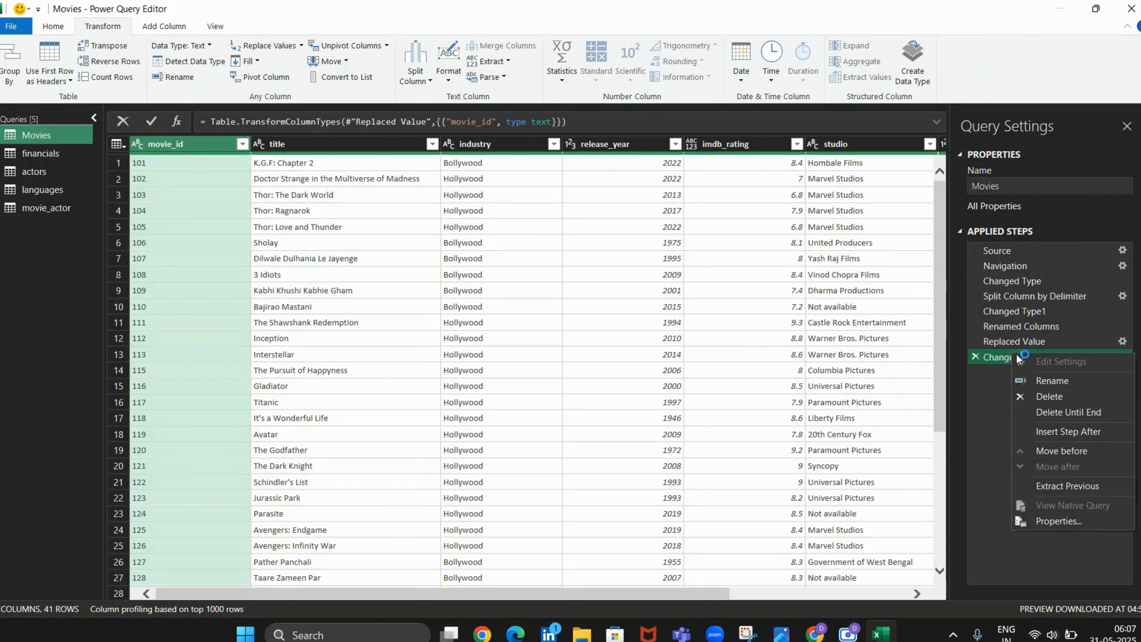
click(1038, 380)
click(1057, 354)
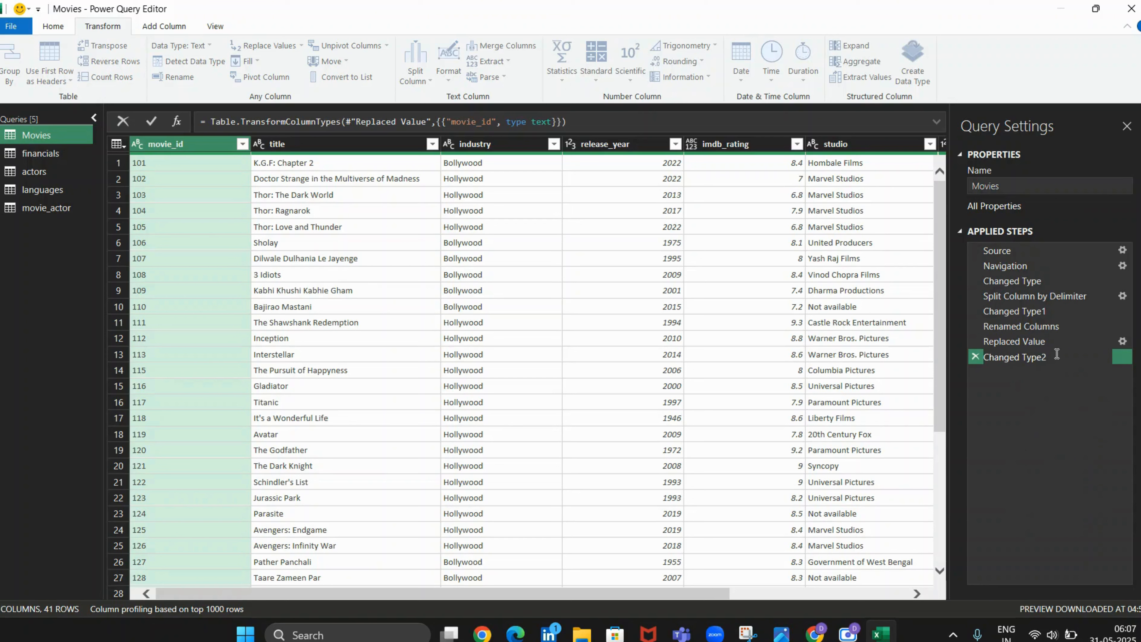
key(BackSpace)
key(BackSpace)
key(BackSpace)
key(BackSpace)
key(BackSpace)
key(BackSpace)
key(BackSpace)
key(BackSpace)
key(BackSpace)
key(BackSpace)
key(BackSpace)
key(BackSpace)
key(BackSpace)
text(converted from numeric to text)
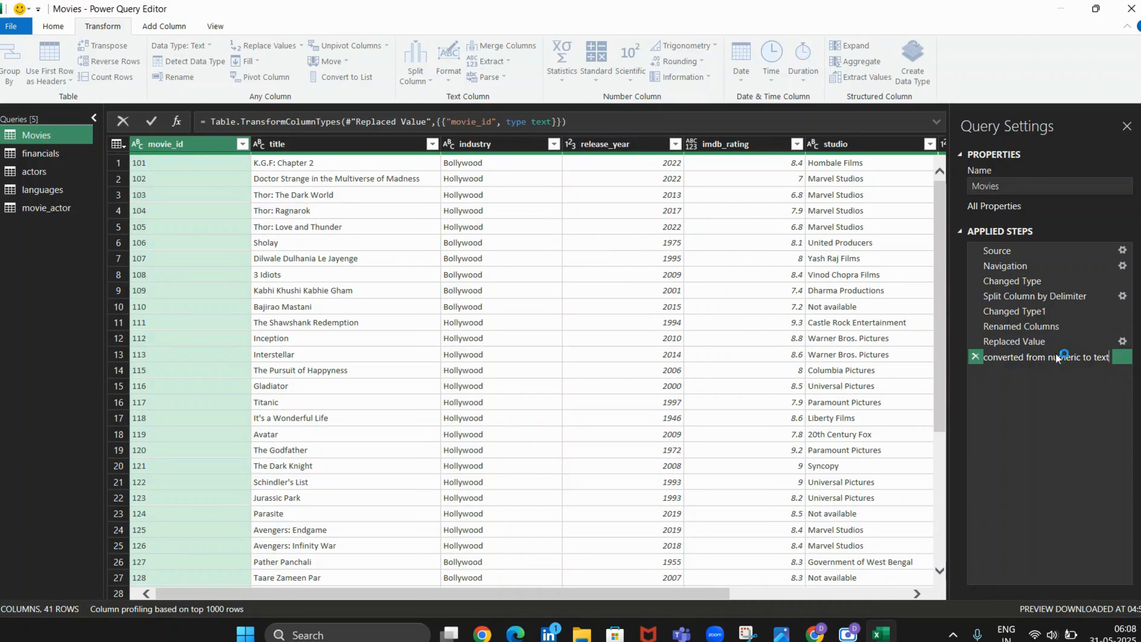
key(Return)
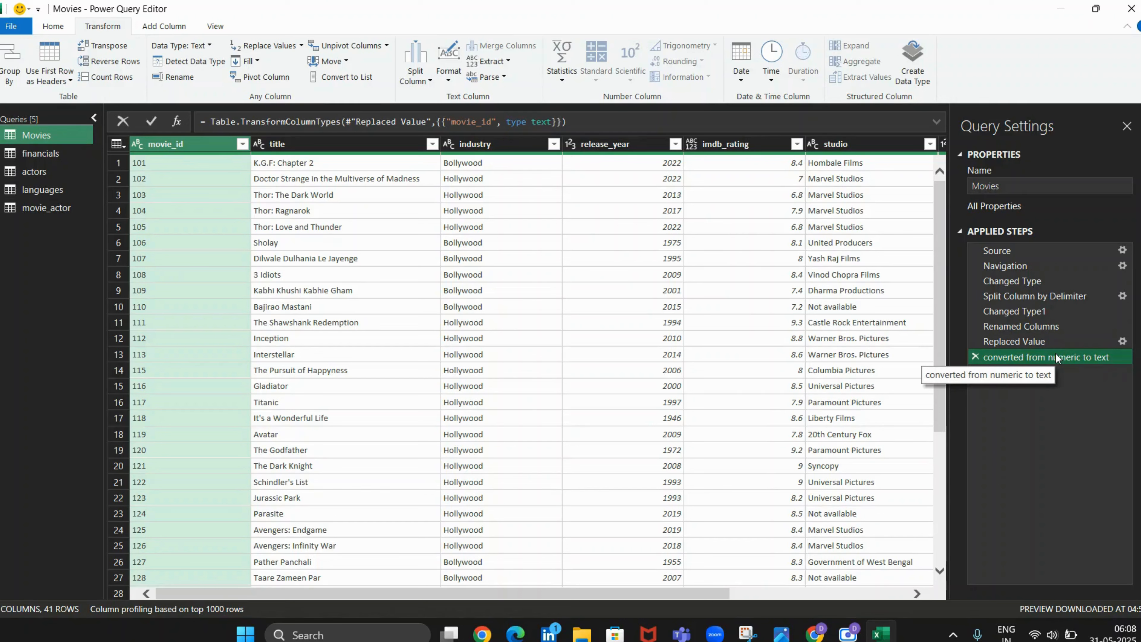
Insert a step after Split Column by Delimiter and name it "-----data cleaning ----------".
right_click(1049, 295)
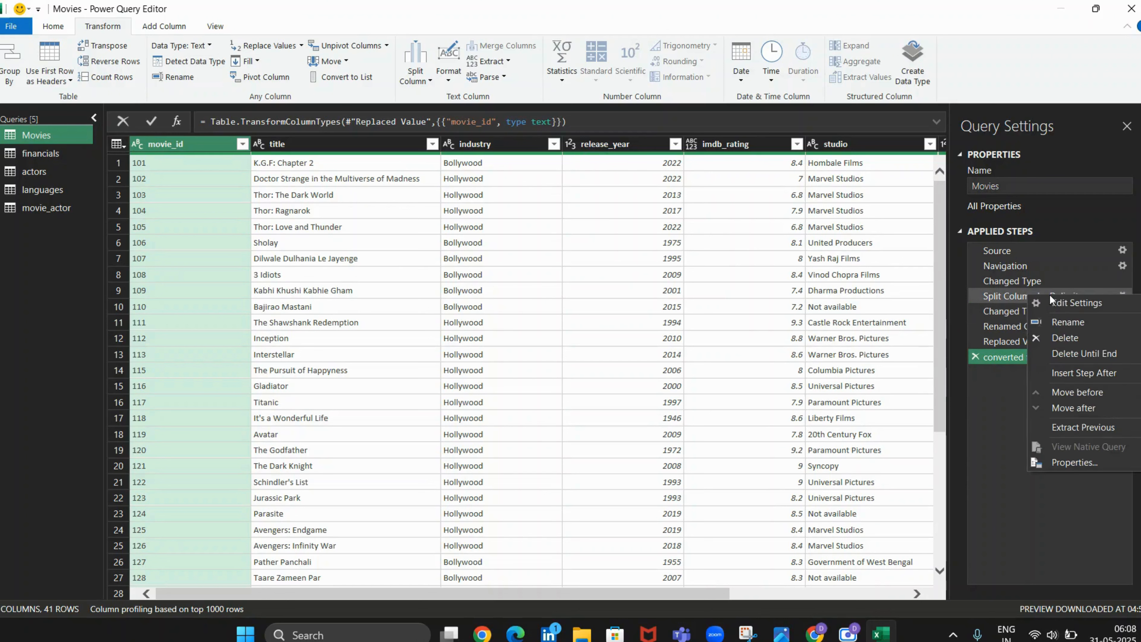
click(1070, 372)
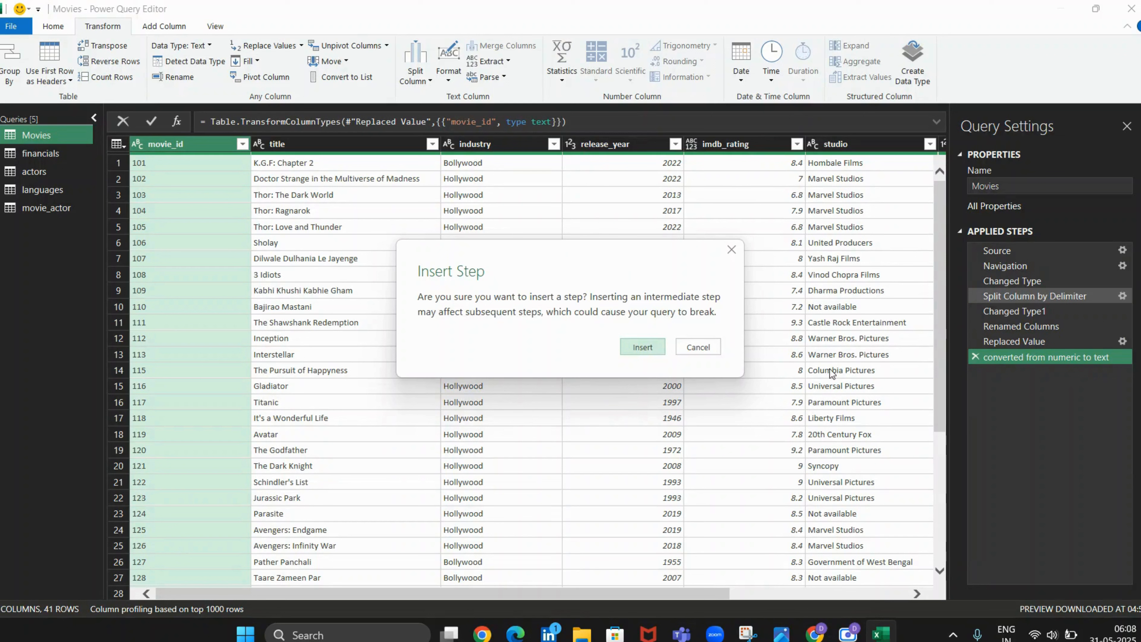
click(642, 347)
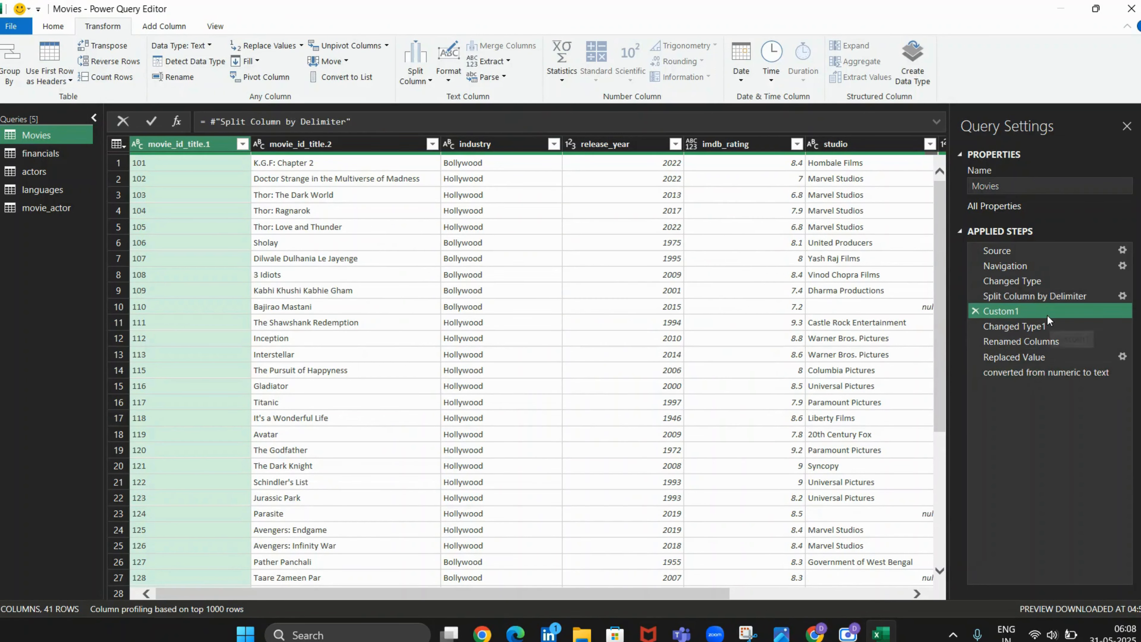
right_click(1047, 315)
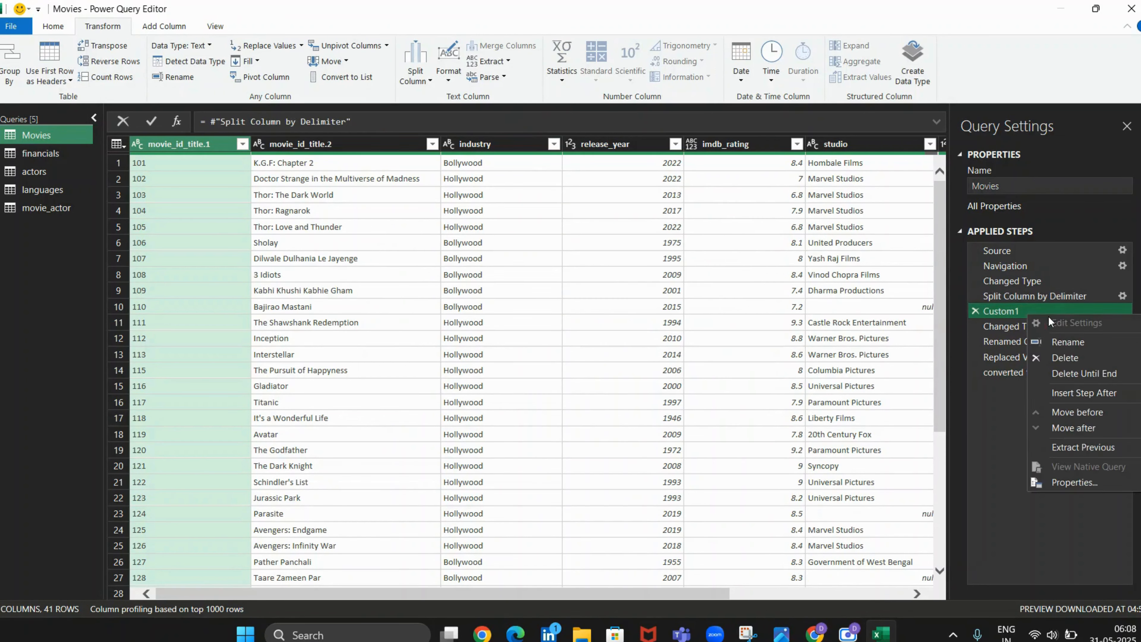
click(1057, 334)
text(-----)
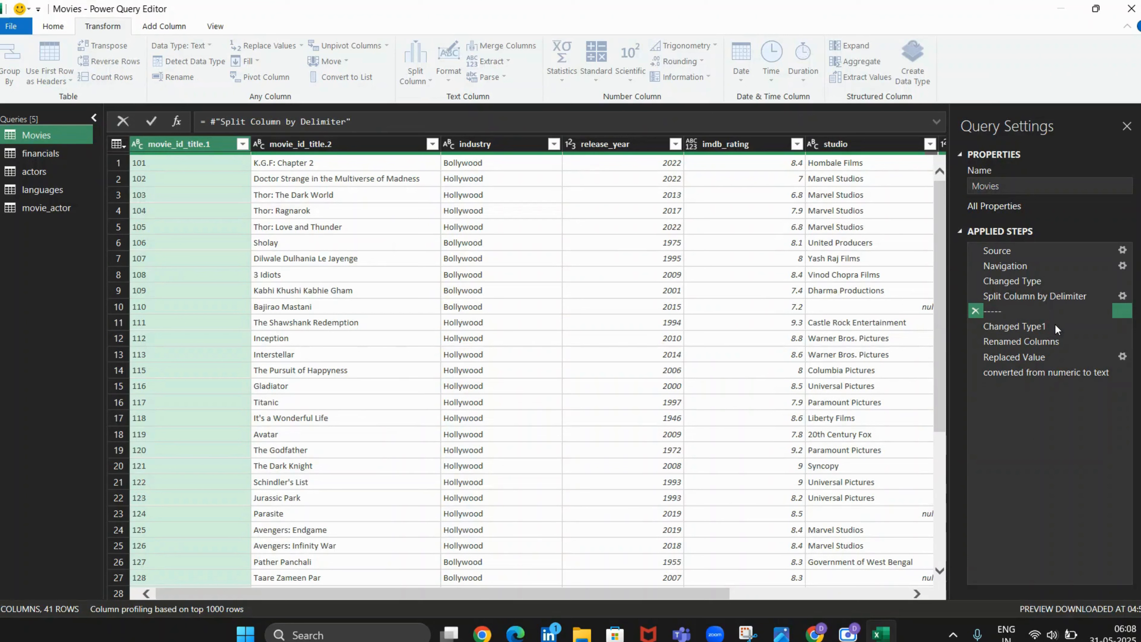
text(data cleaning ----------)
key(Return)
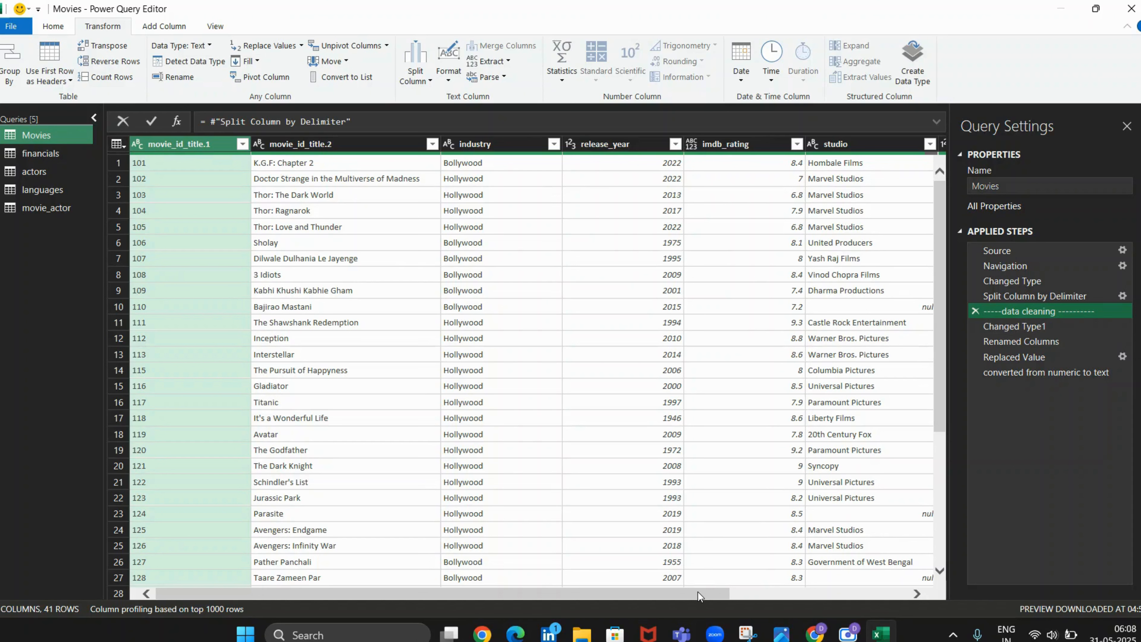
Remove the empty Column1 from the Movies query after its last applied step.
drag(698, 593, 890, 604)
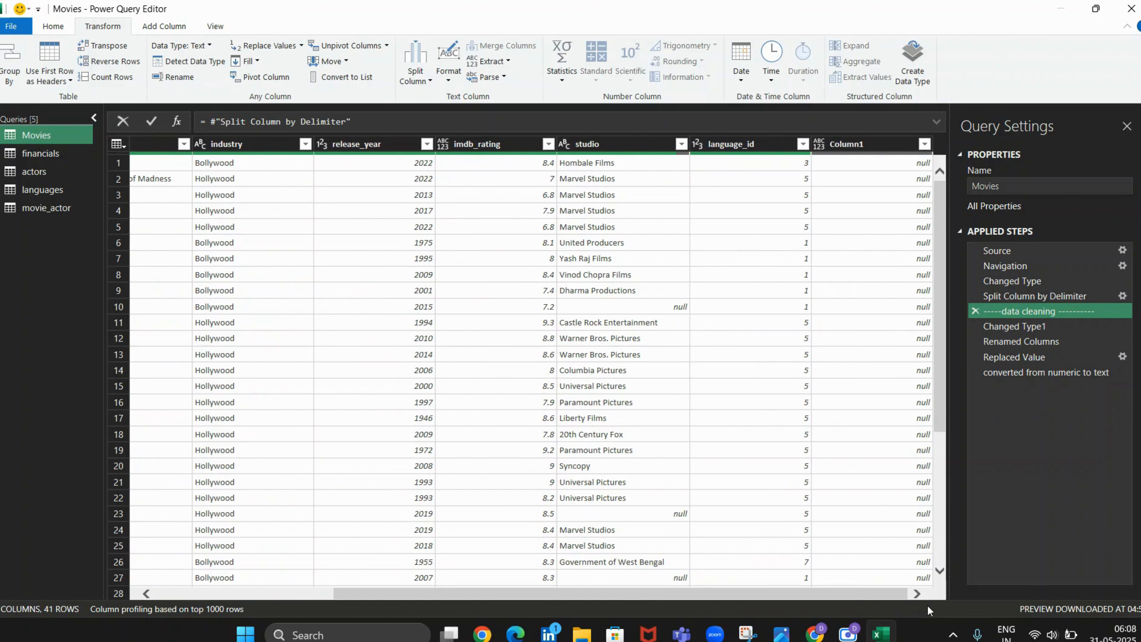
click(1013, 371)
drag(836, 591, 934, 599)
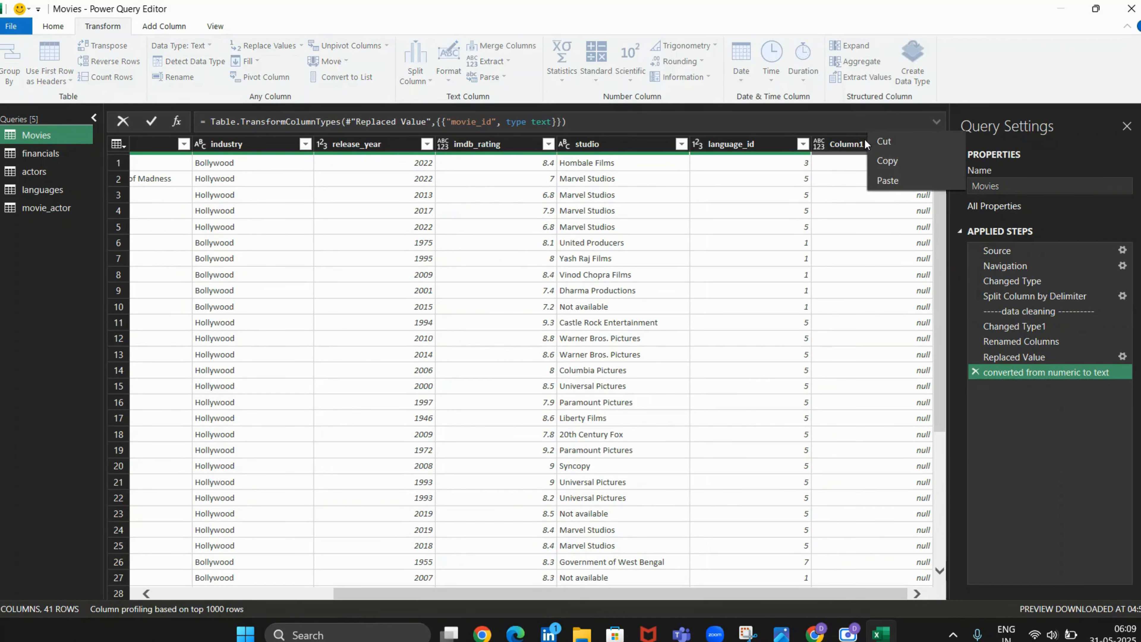
click(851, 144)
right_click(852, 144)
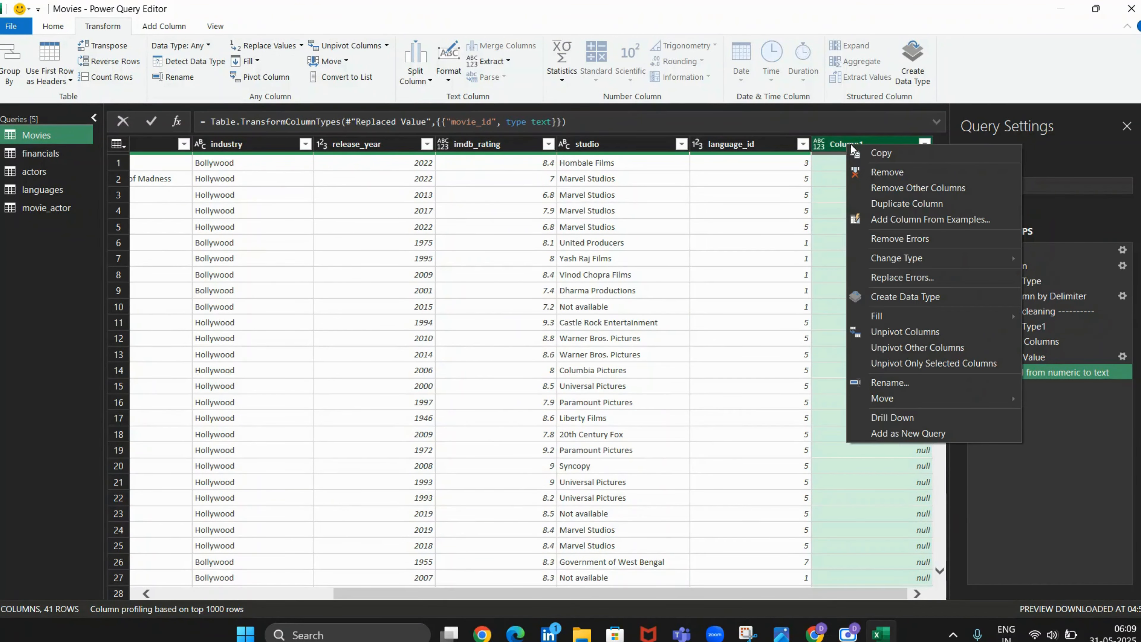
click(874, 171)
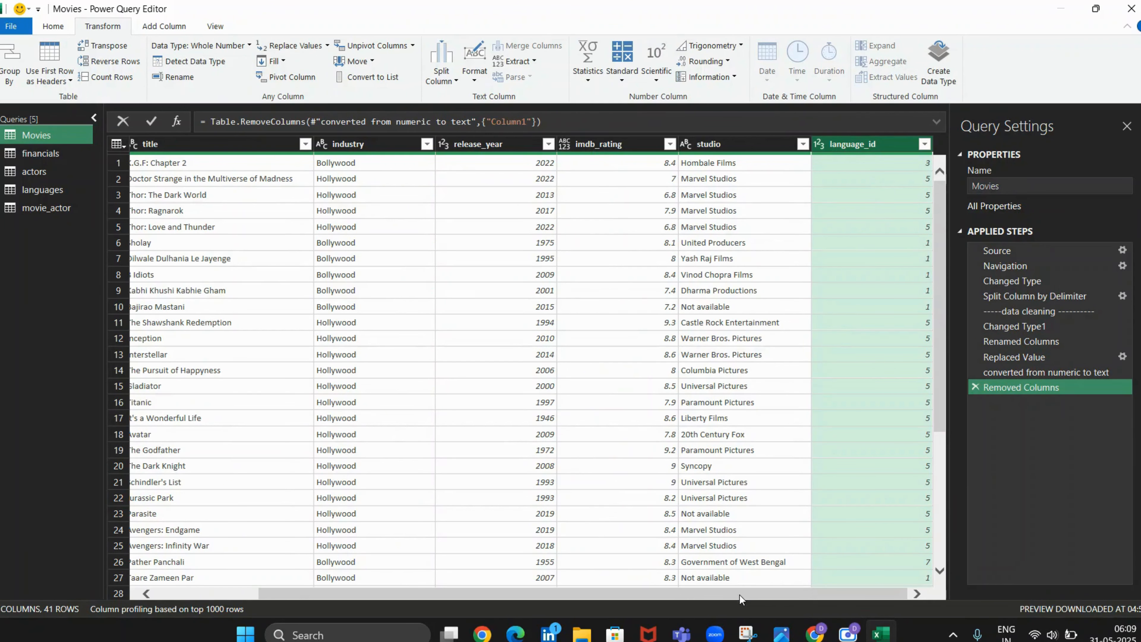
Look through the studio column's values down to the last row for text that needs cleaning.
drag(740, 595, 800, 583)
scroll(772, 360, down, 1)
scroll(771, 359, down, 3)
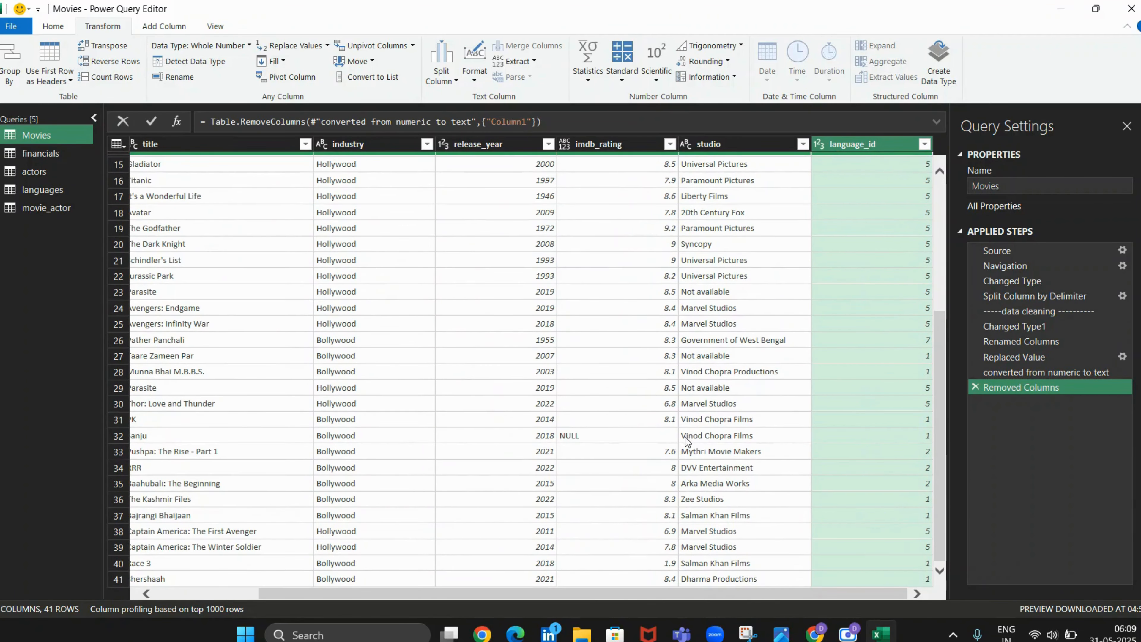
click(683, 434)
click(694, 418)
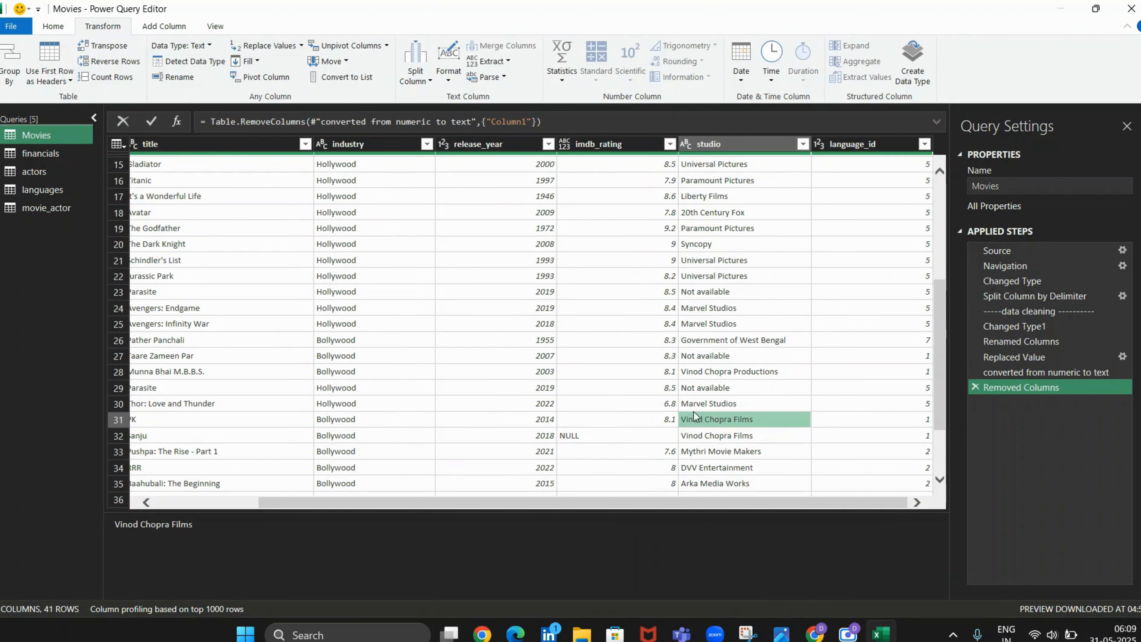
click(698, 403)
scroll(728, 416, up, 1)
scroll(732, 409, up, 4)
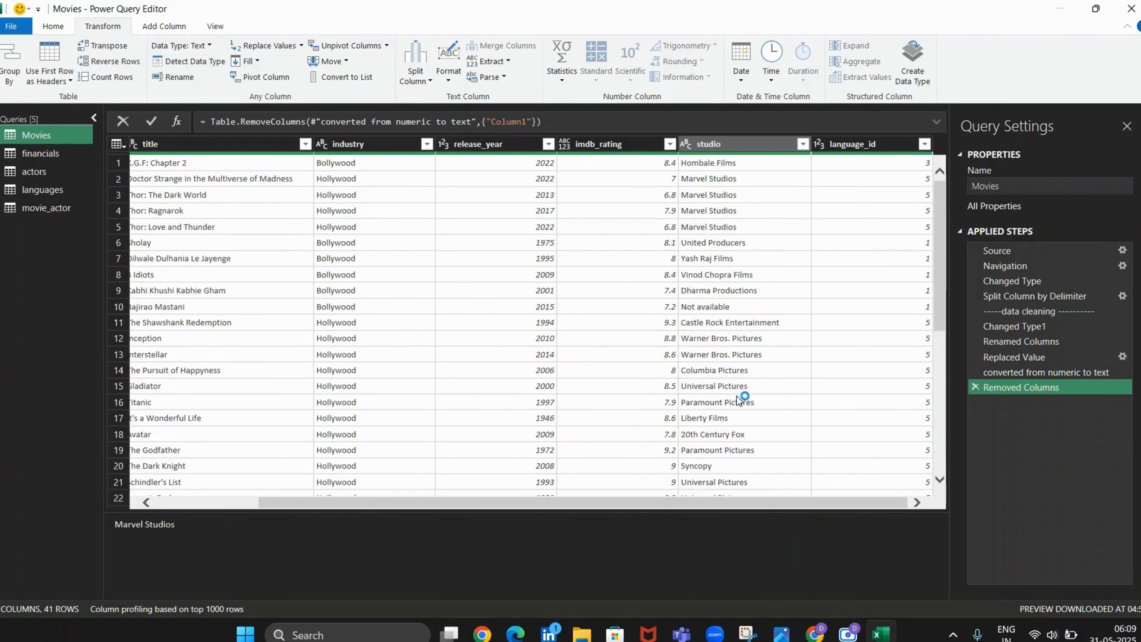
scroll(783, 404, down, 2)
scroll(751, 225, up, 2)
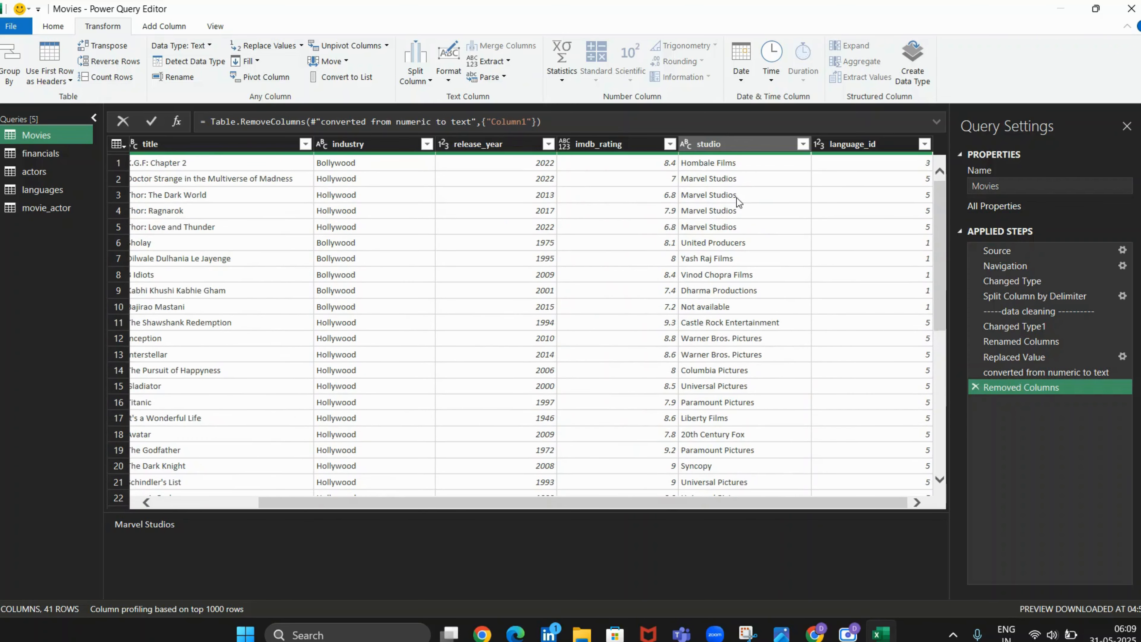
Trim the extra spaces from the text in the studio column.
click(731, 143)
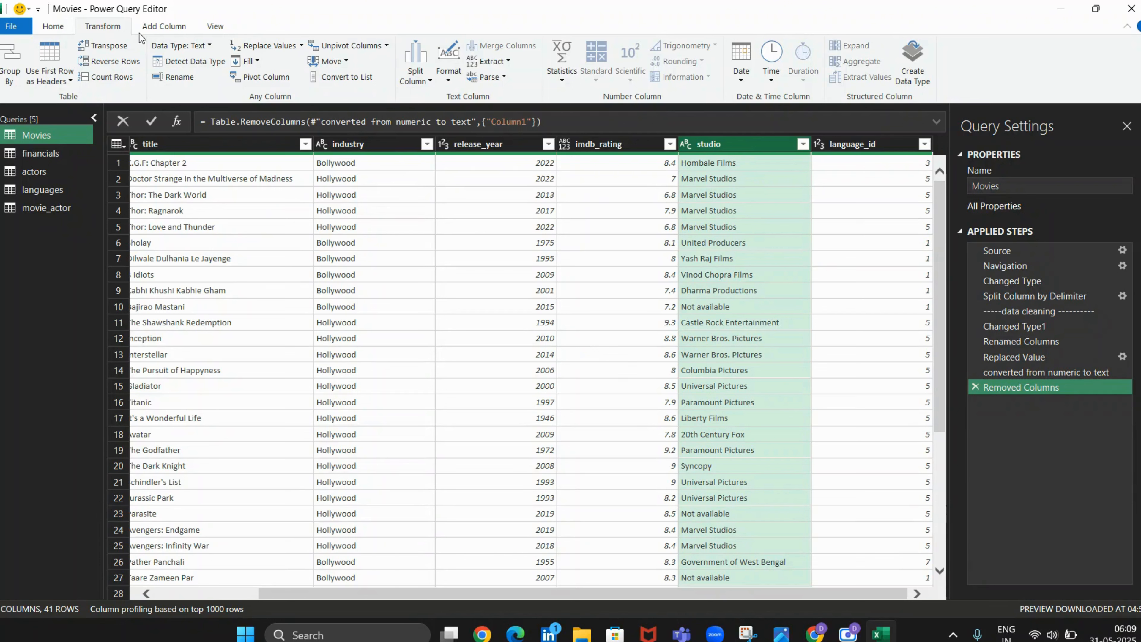
click(449, 82)
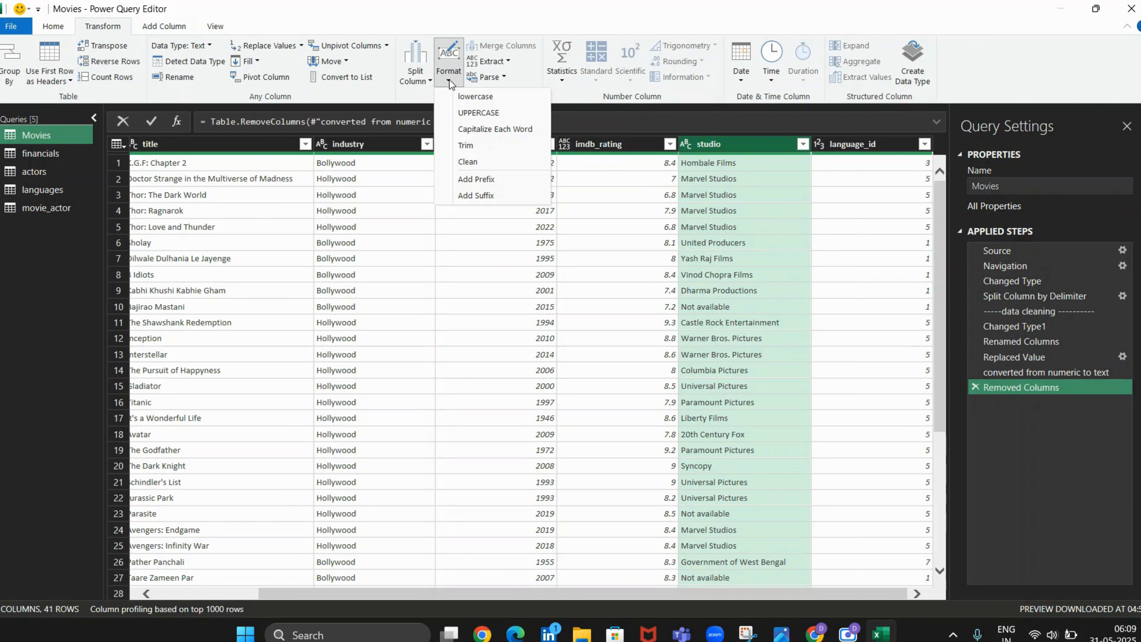
click(466, 145)
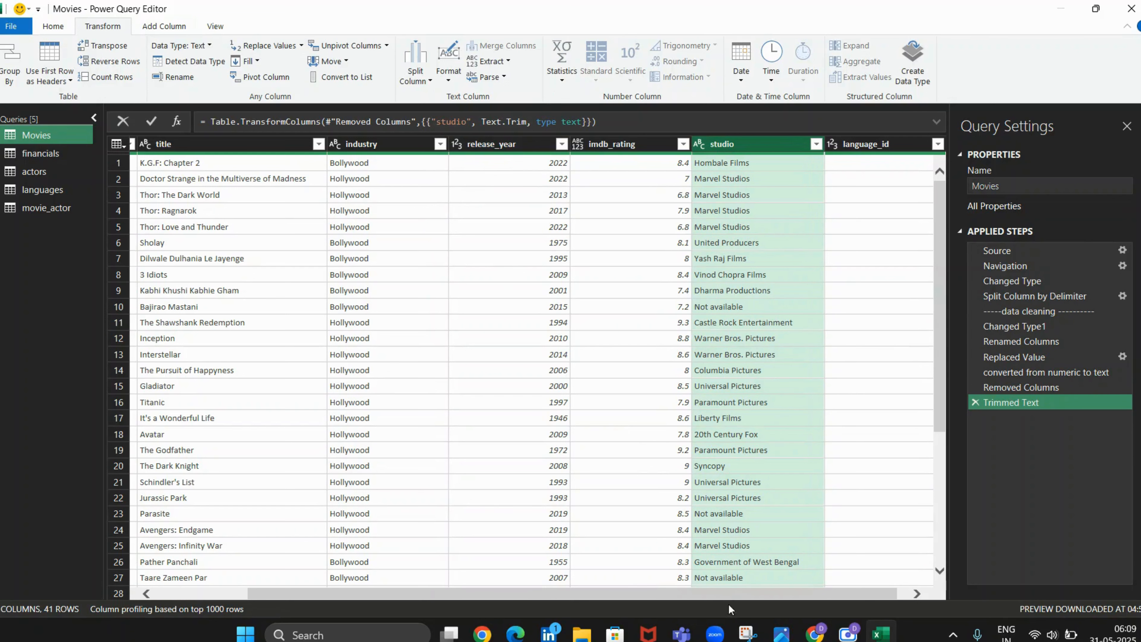
scroll(786, 590, right, 1)
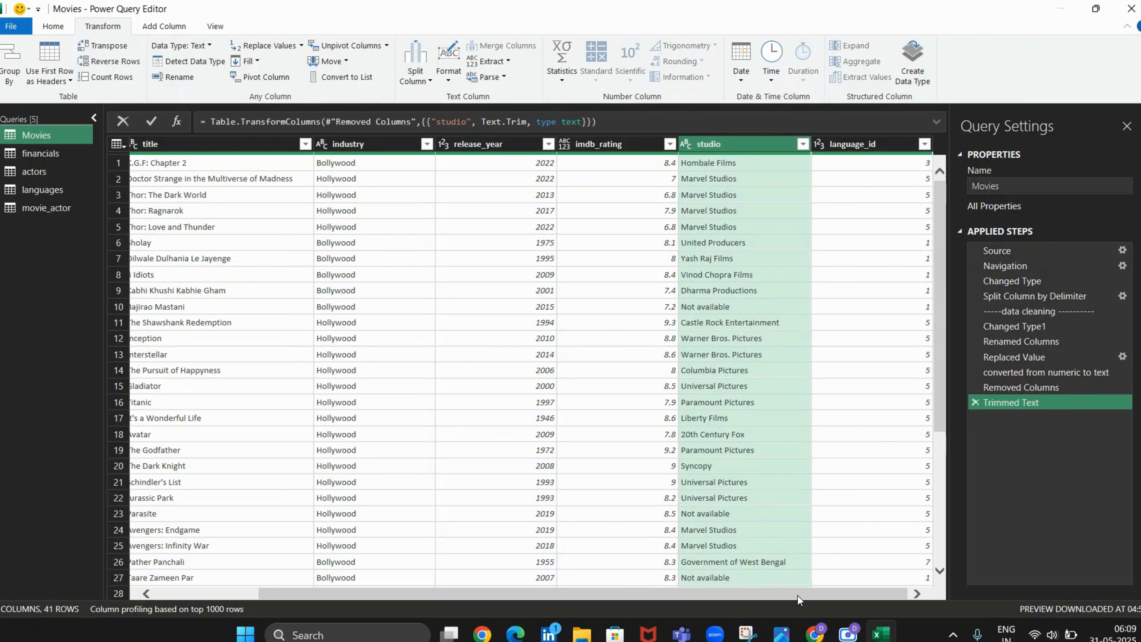
drag(798, 596, 606, 602)
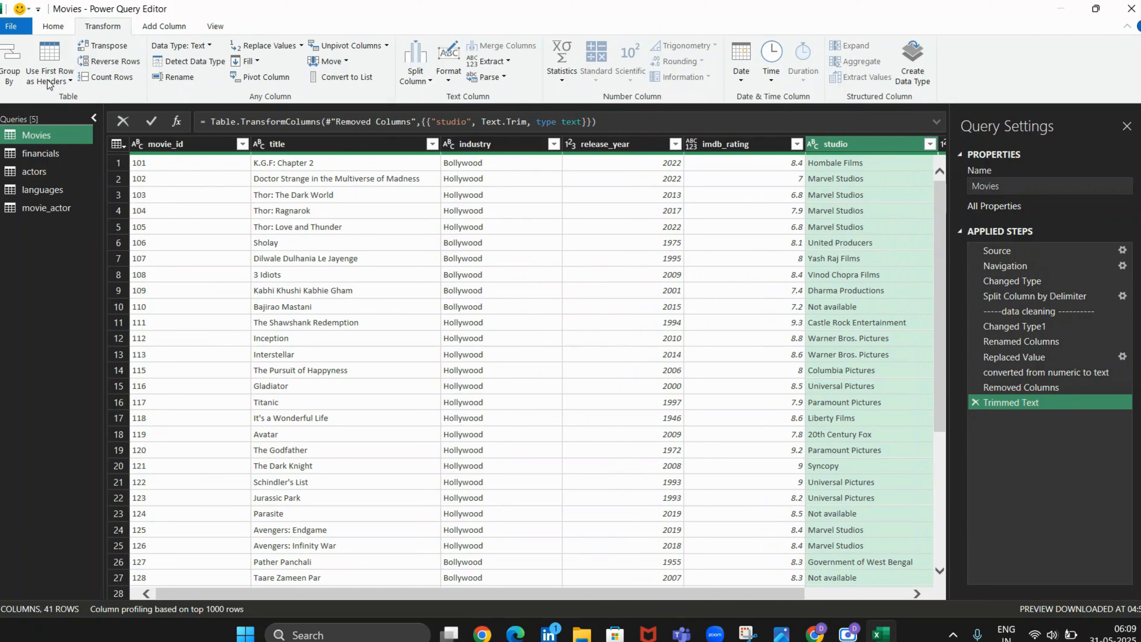
Close the query editor and load the cleaned Movies query into the workbook.
click(59, 25)
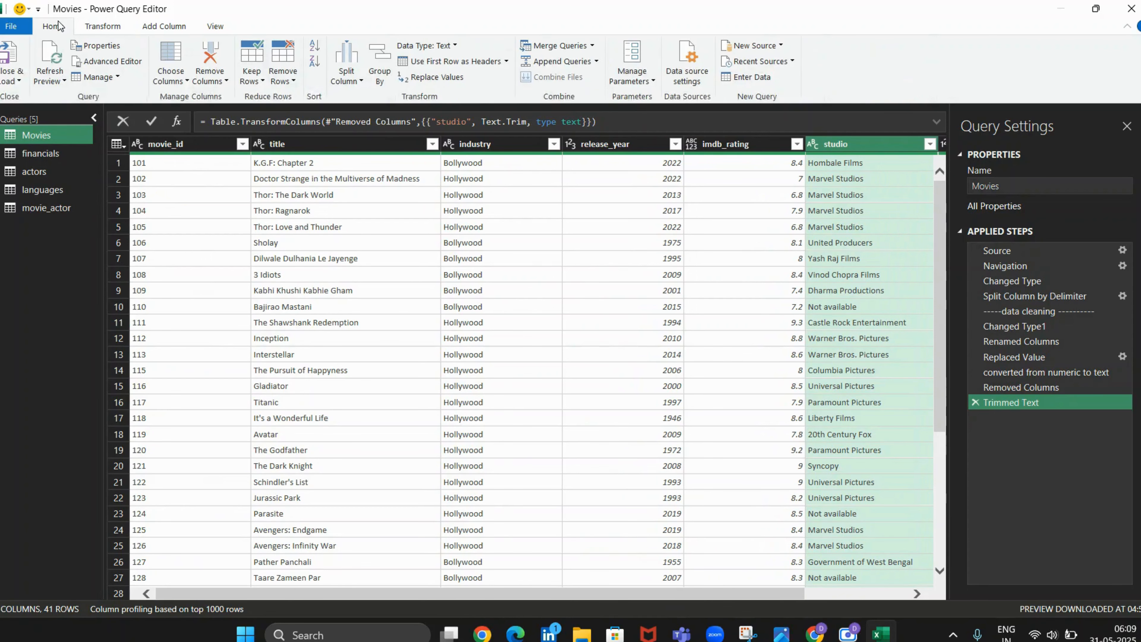
click(9, 76)
click(35, 96)
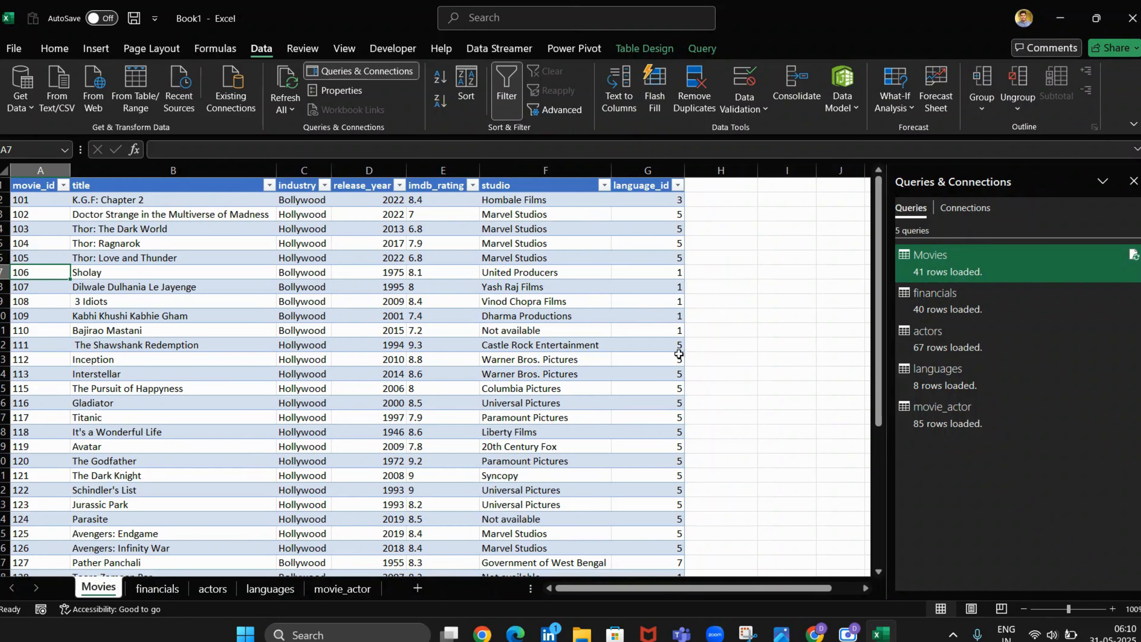
mouse_move(653, 589)
mouse_down()
mouse_move(748, 593)
mouse_move(669, 598)
mouse_up()
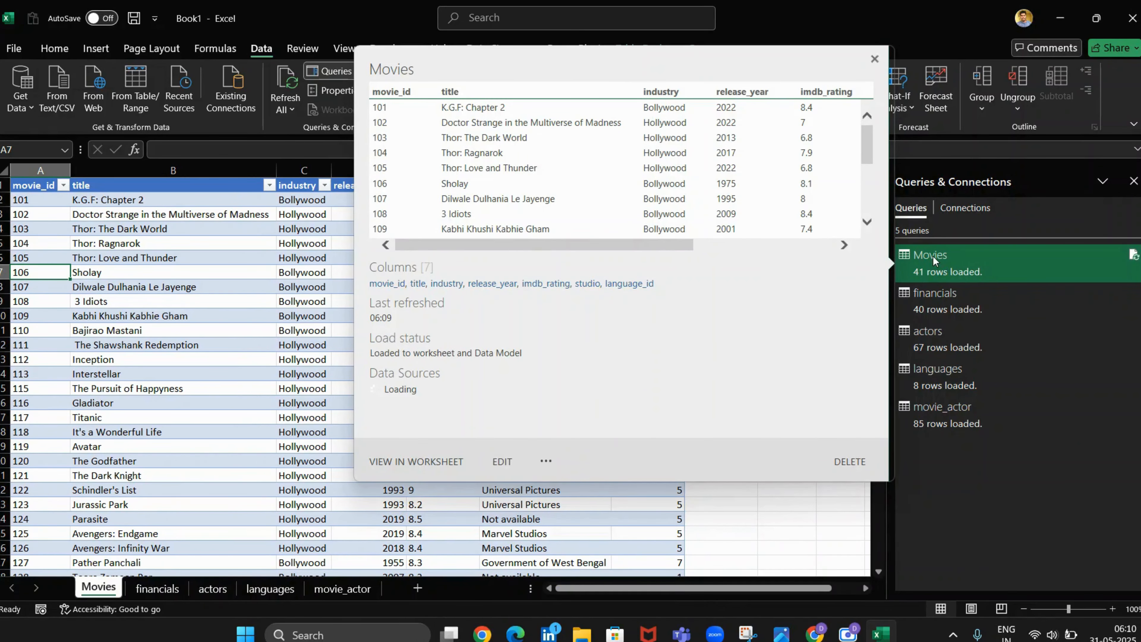
right_click(934, 257)
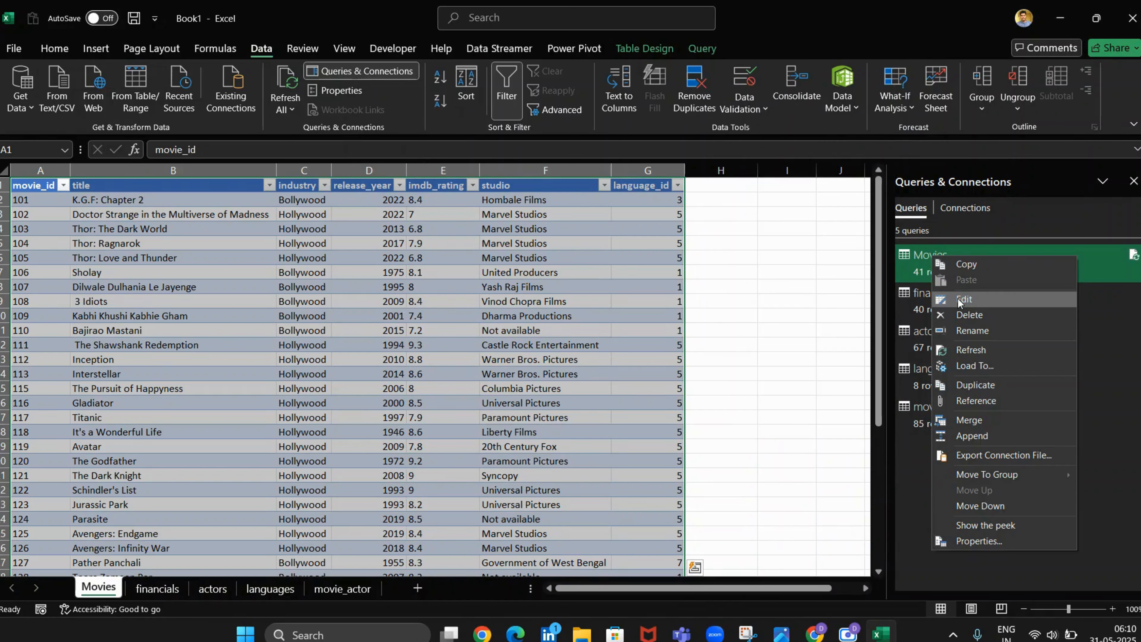
click(977, 365)
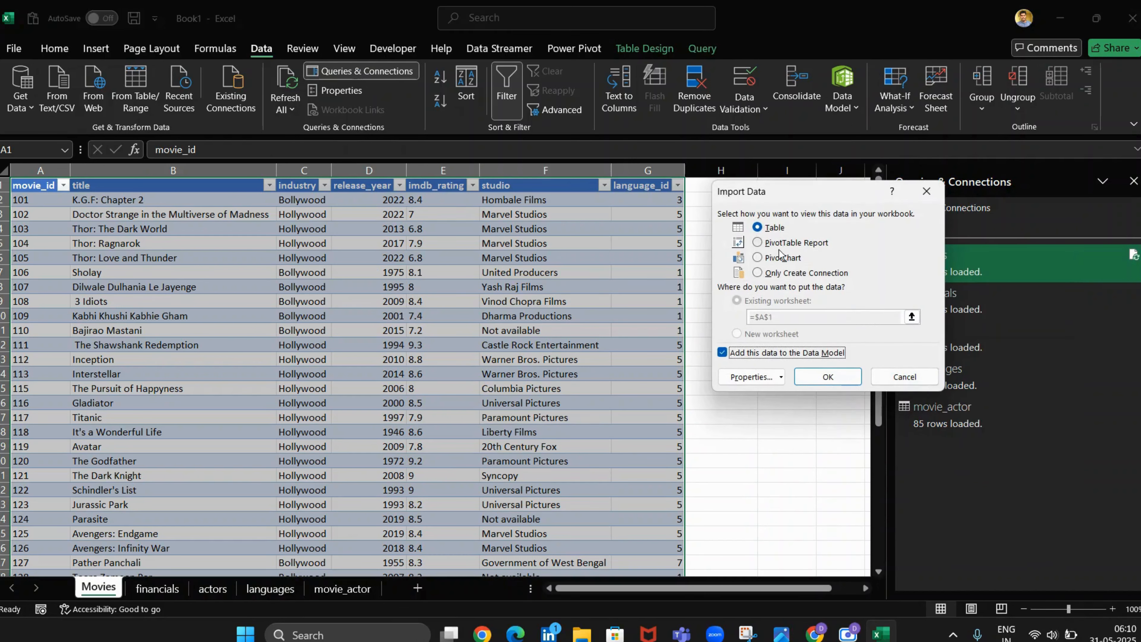
click(769, 229)
click(769, 229)
click(927, 191)
right_click(960, 268)
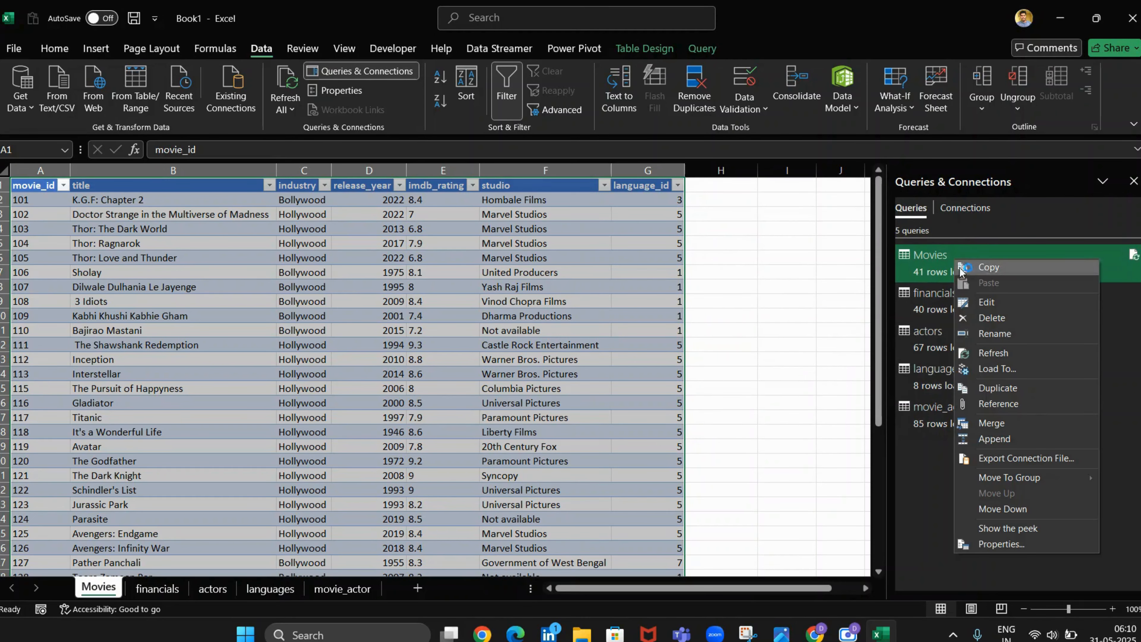
click(988, 305)
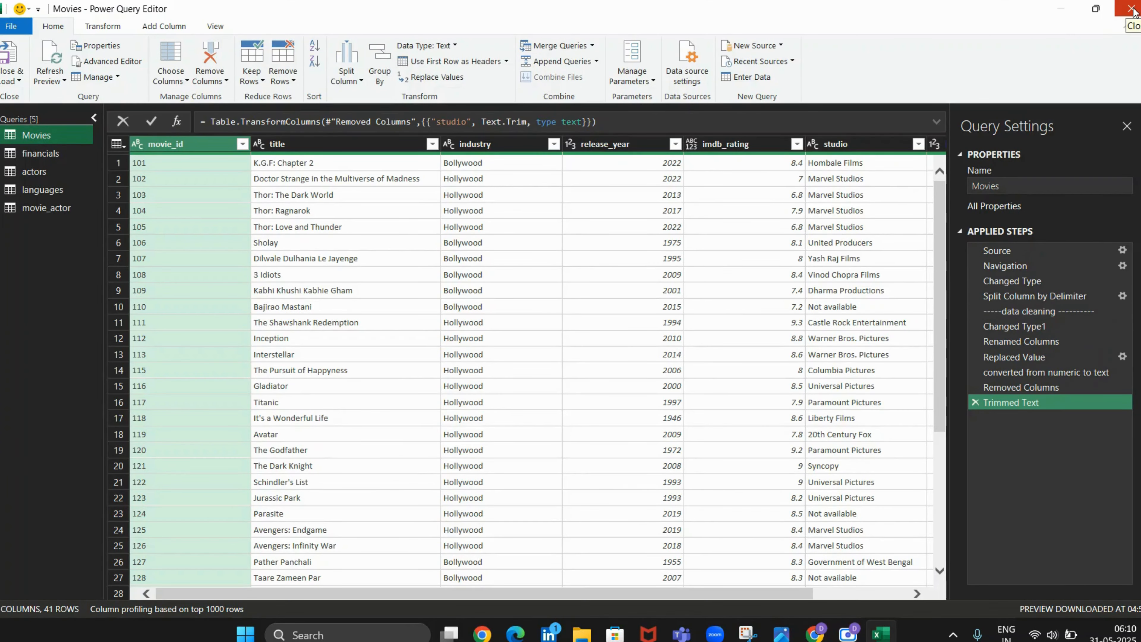
click(1133, 11)
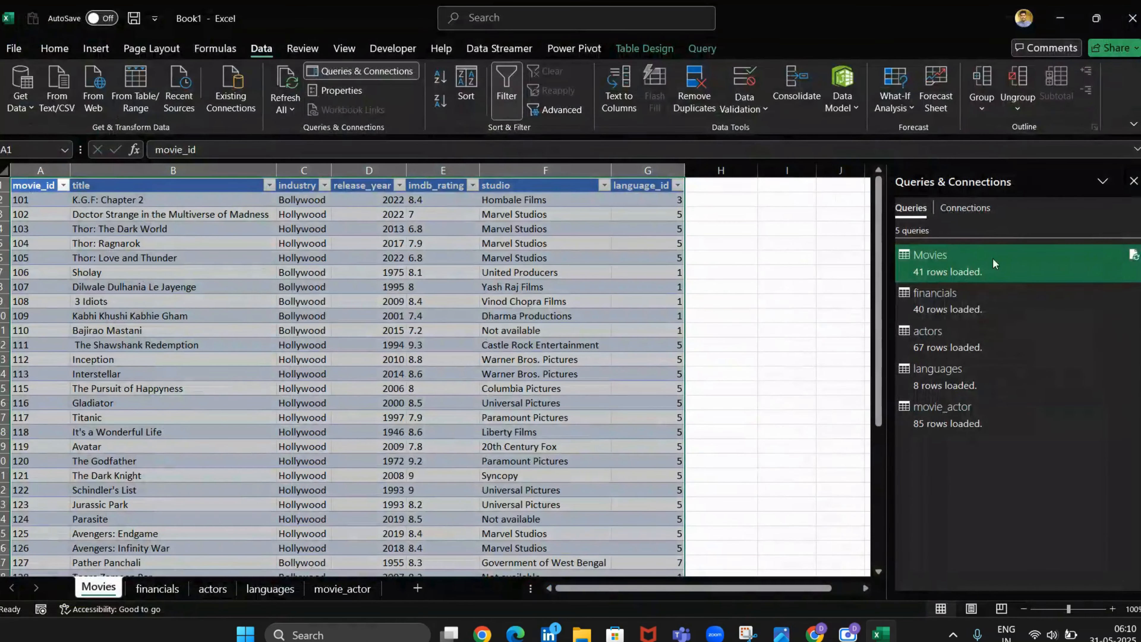
Change the Movies query's load settings to a table on a new worksheet, without adding it to the Data Model.
right_click(964, 256)
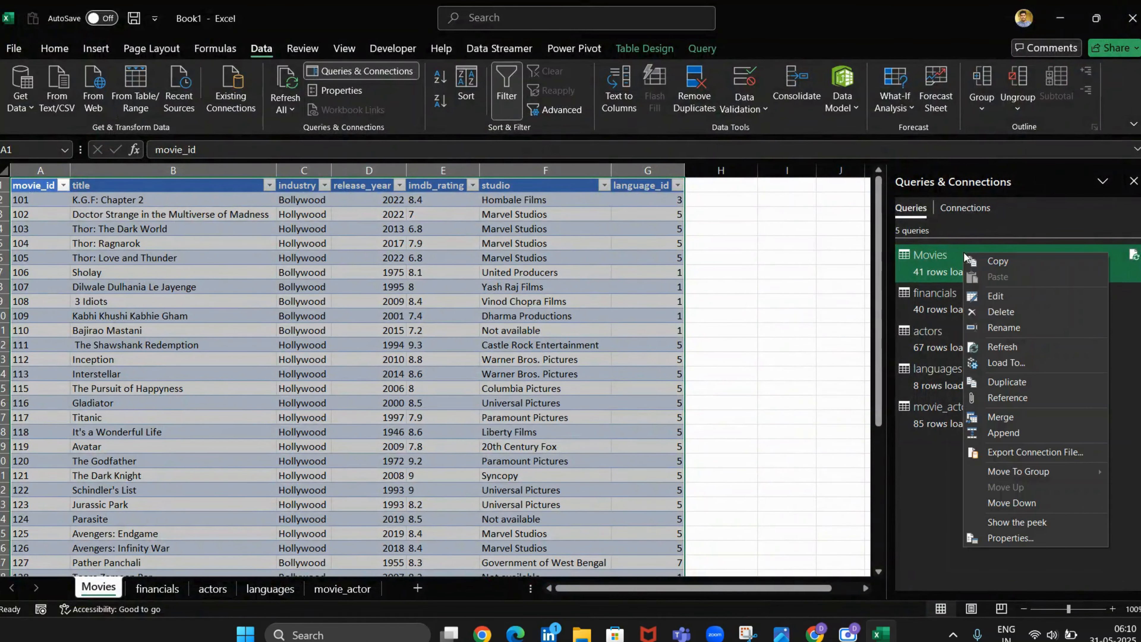
click(999, 363)
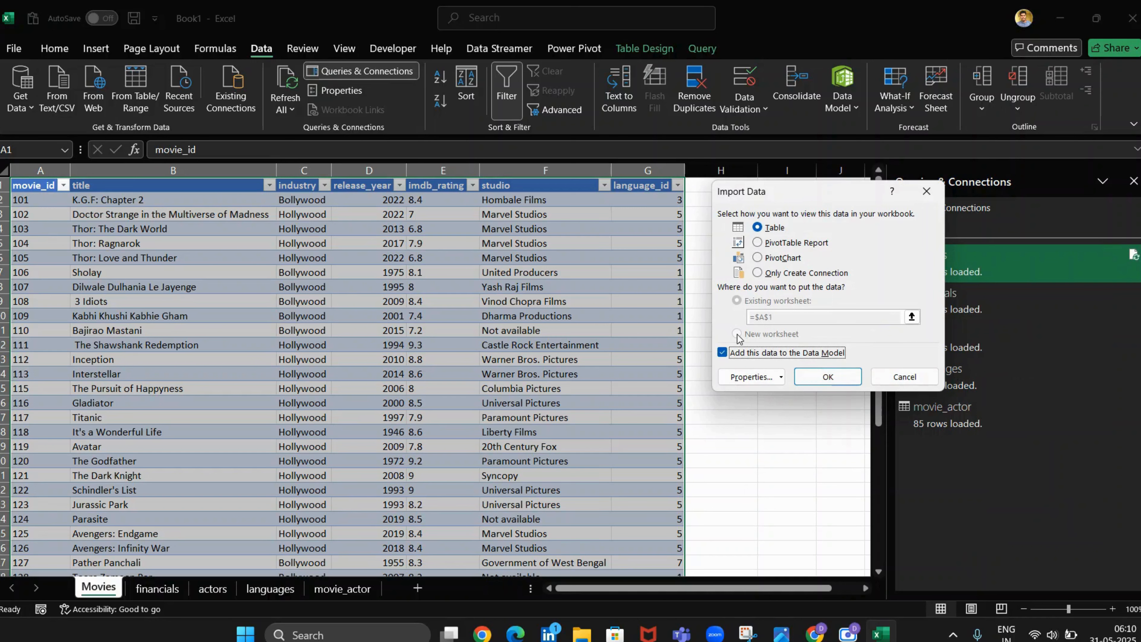
click(773, 309)
click(723, 352)
click(739, 334)
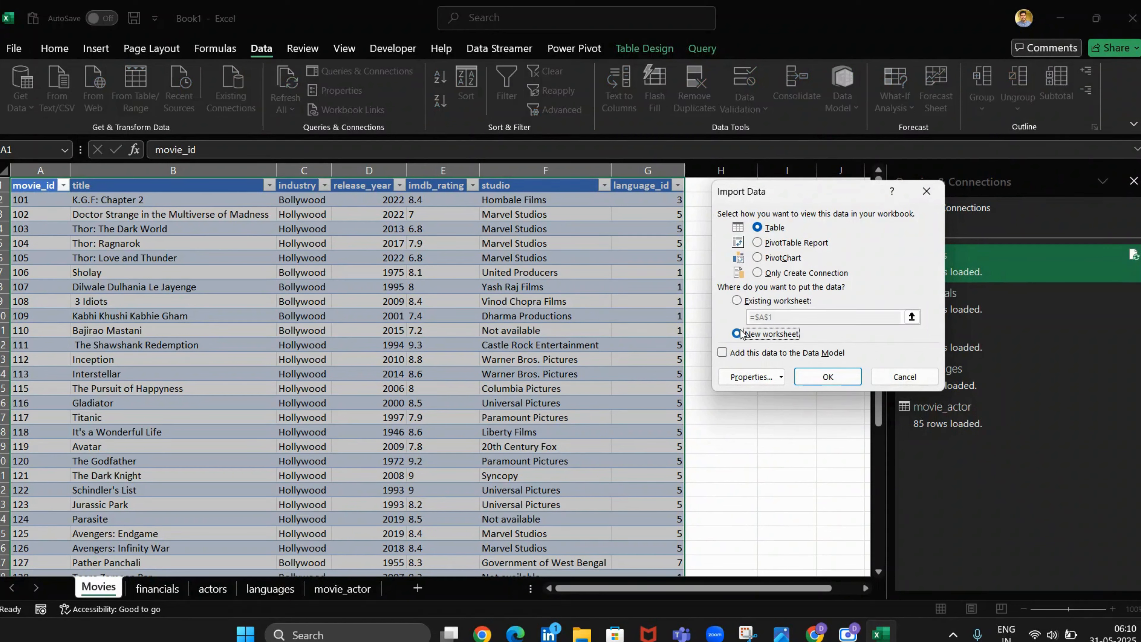
click(822, 377)
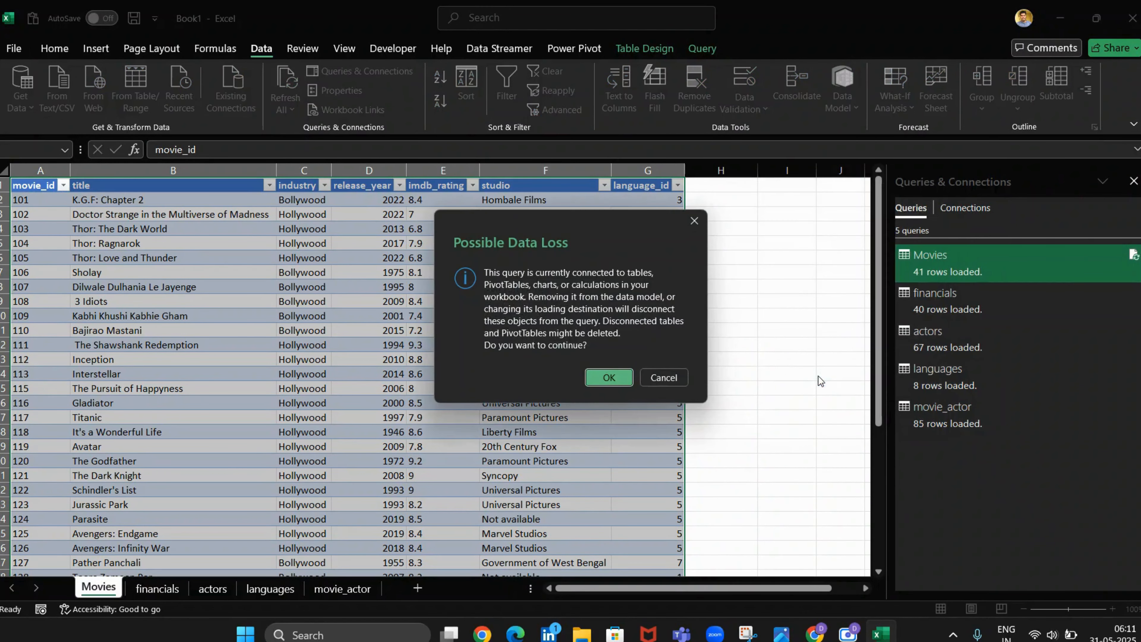
click(609, 378)
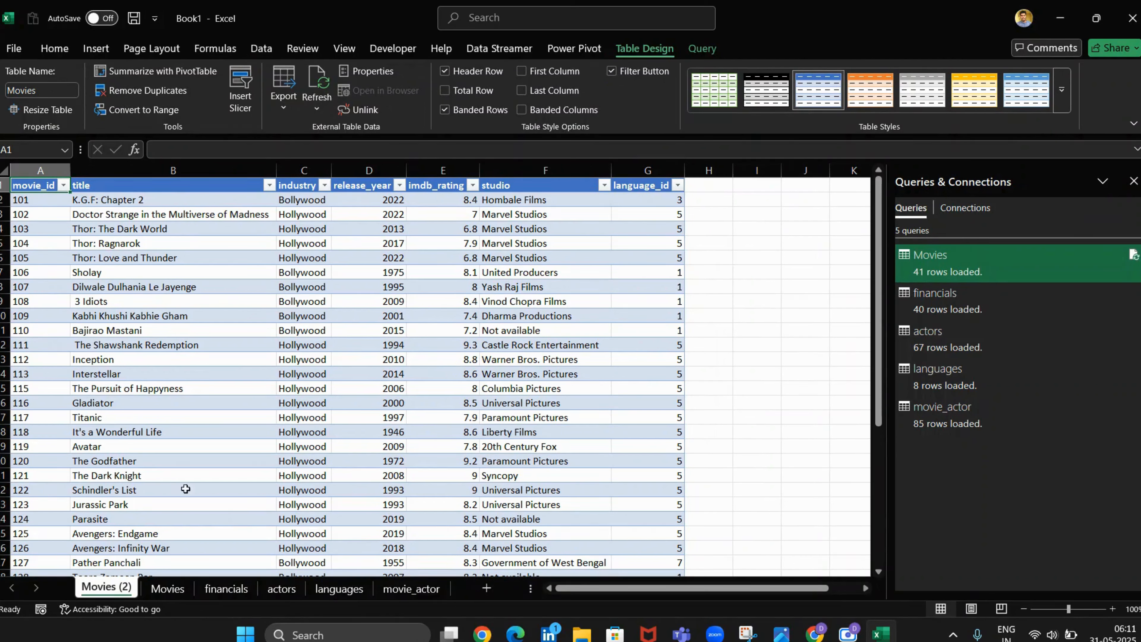
Permanently delete the Movies (2) worksheet from the workbook.
drag(584, 590, 753, 591)
drag(624, 595, 572, 588)
right_click(99, 594)
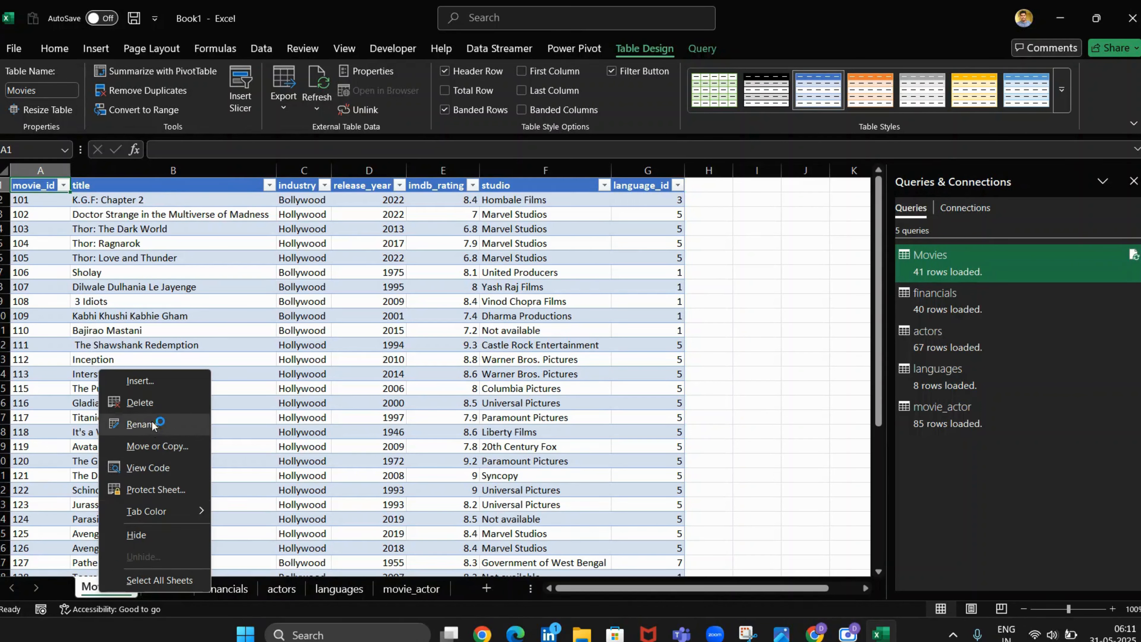
click(154, 404)
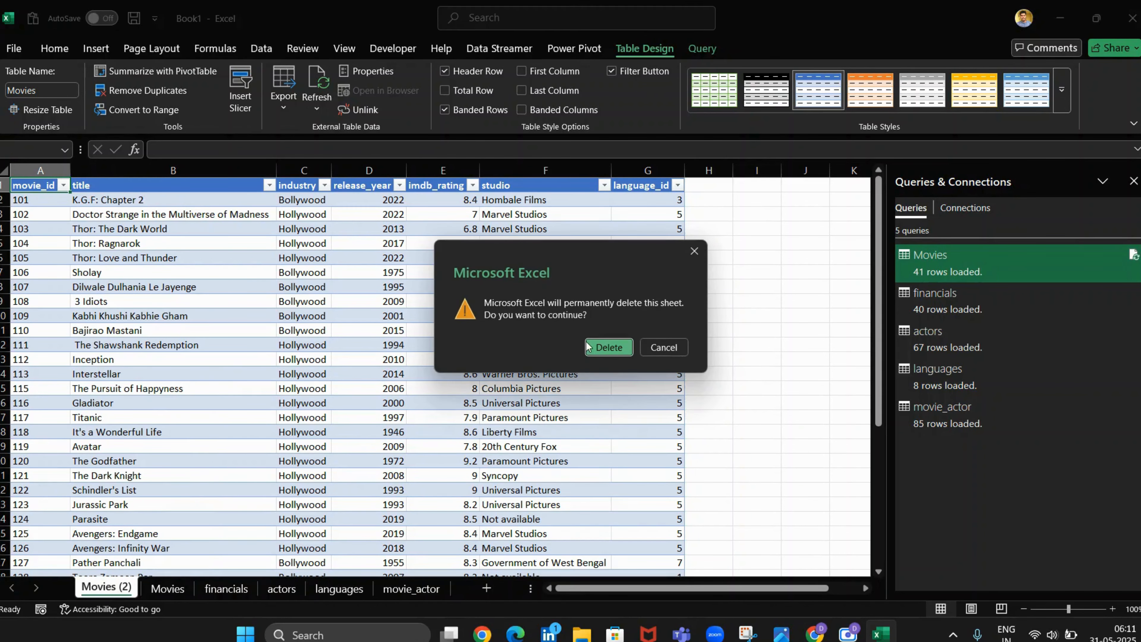
click(609, 347)
click(736, 408)
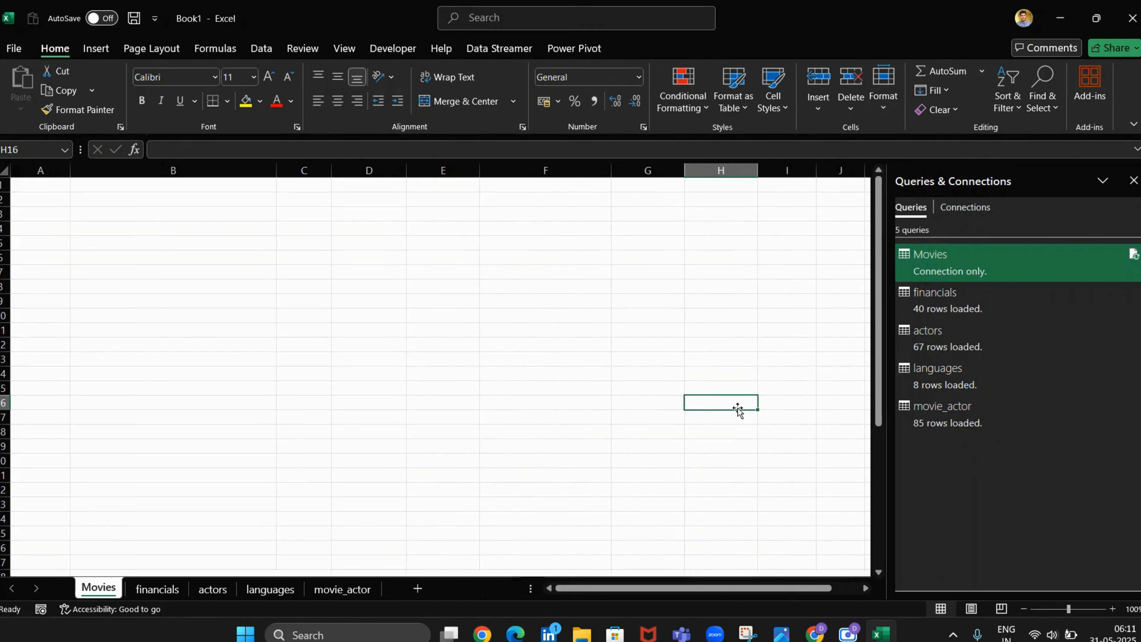
Open the Movies query for editing in Power Query.
click(161, 592)
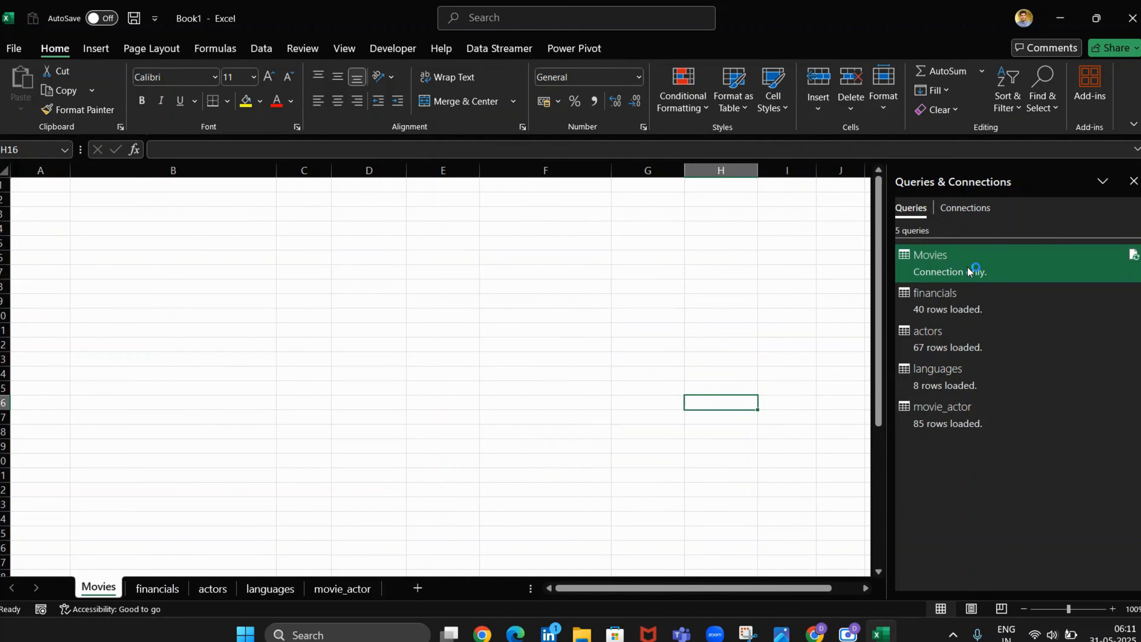
mouse_move(969, 270)
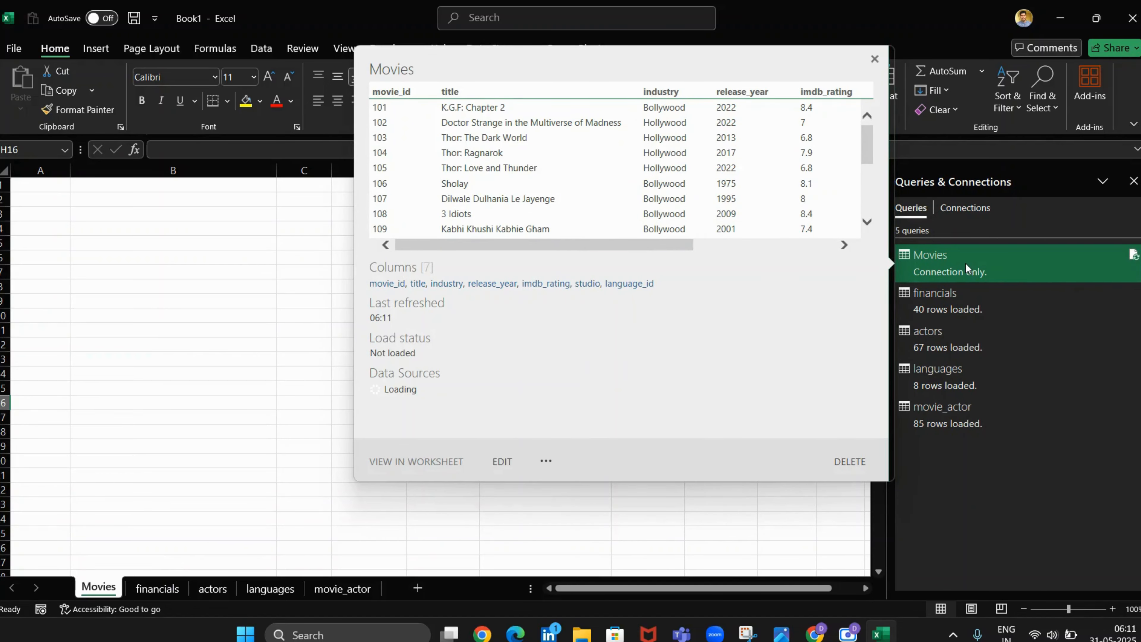
right_click(965, 262)
click(991, 307)
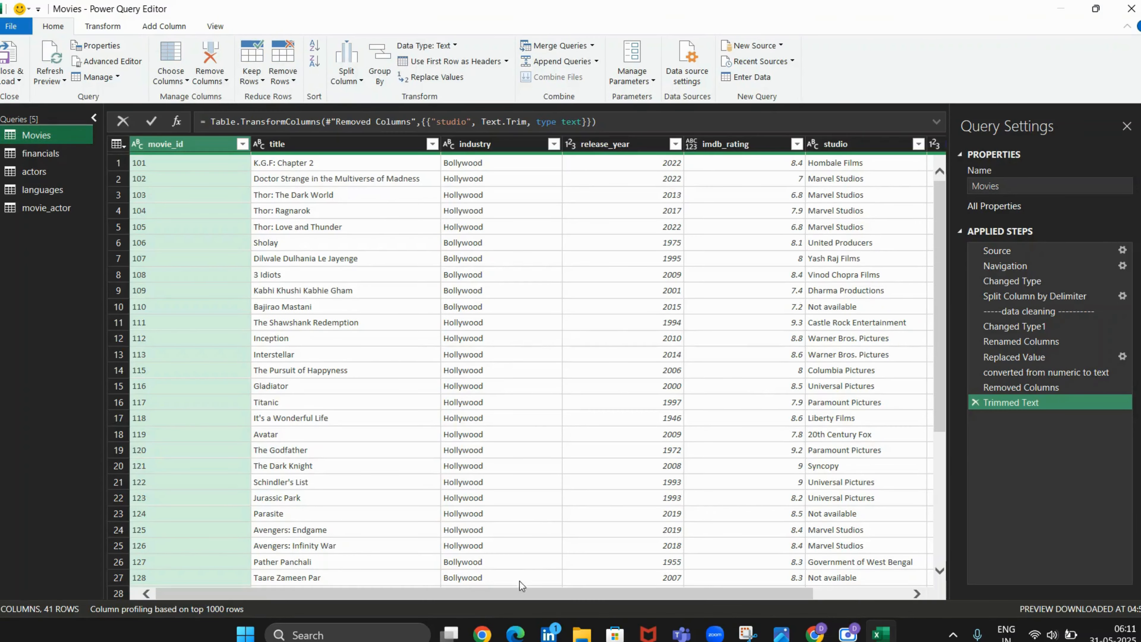
Compare the columns of the Movies and financials queries to find the field they share.
drag(521, 593, 731, 594)
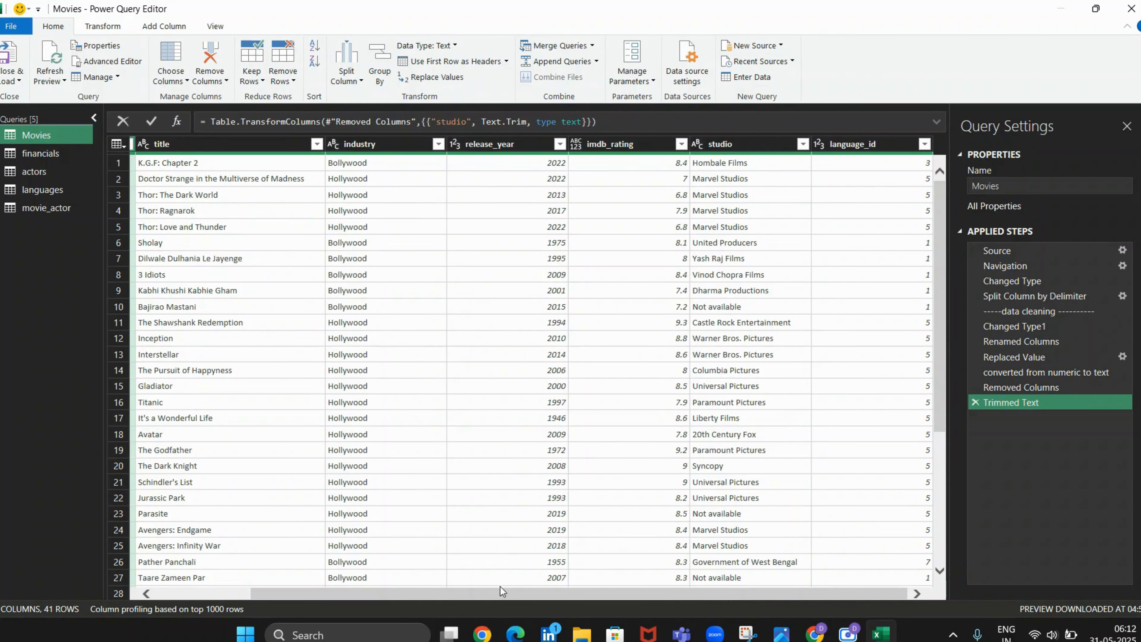
drag(500, 589, 403, 592)
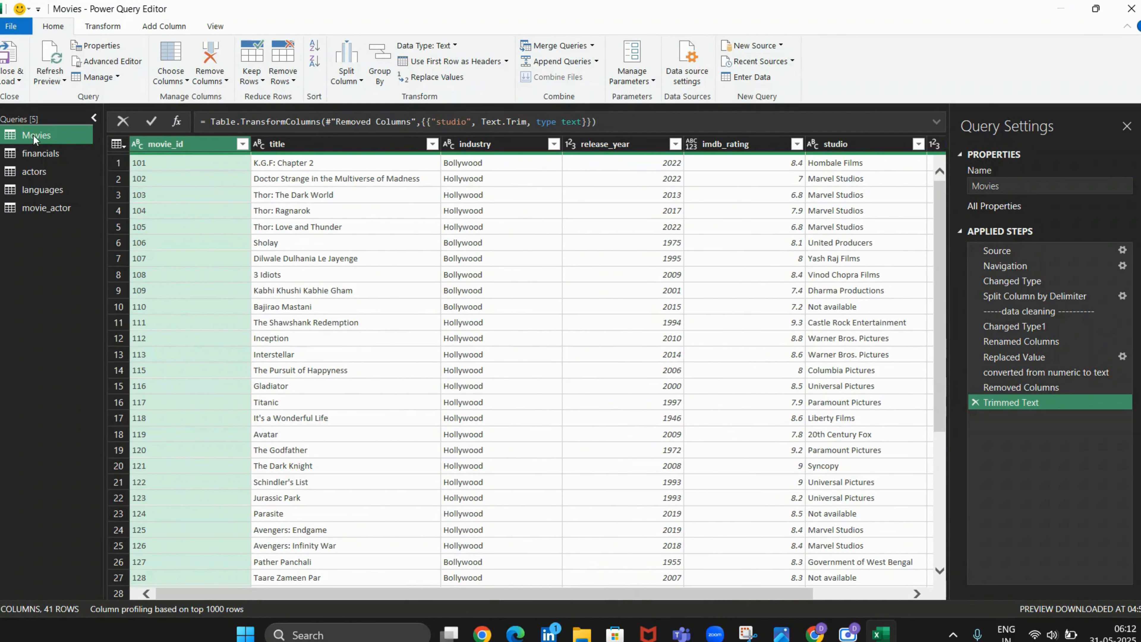
click(25, 154)
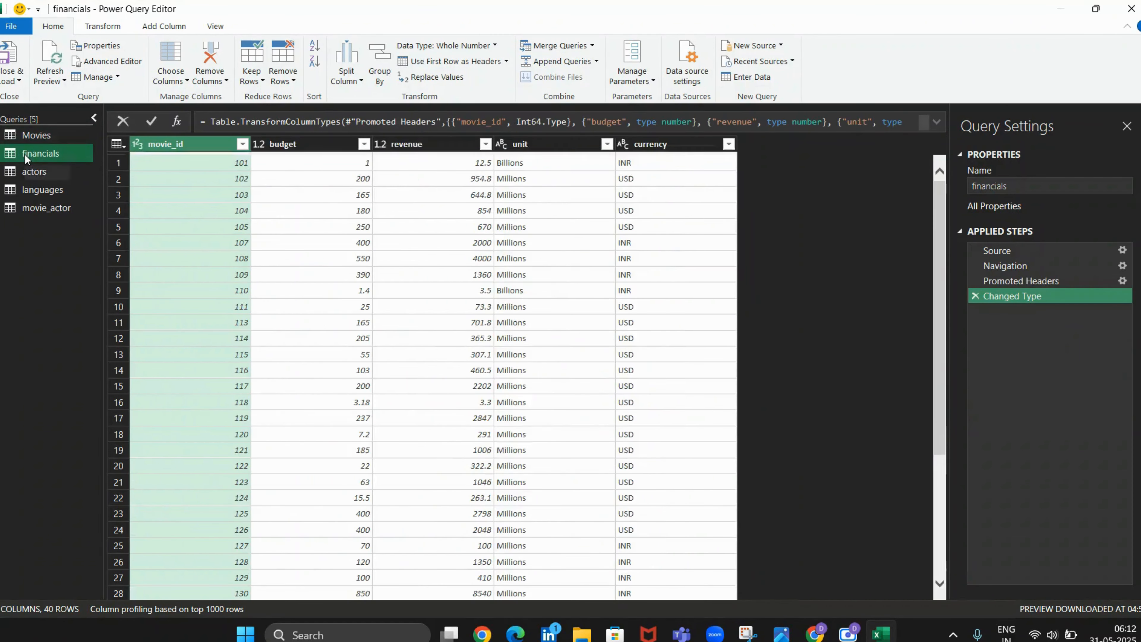
click(36, 139)
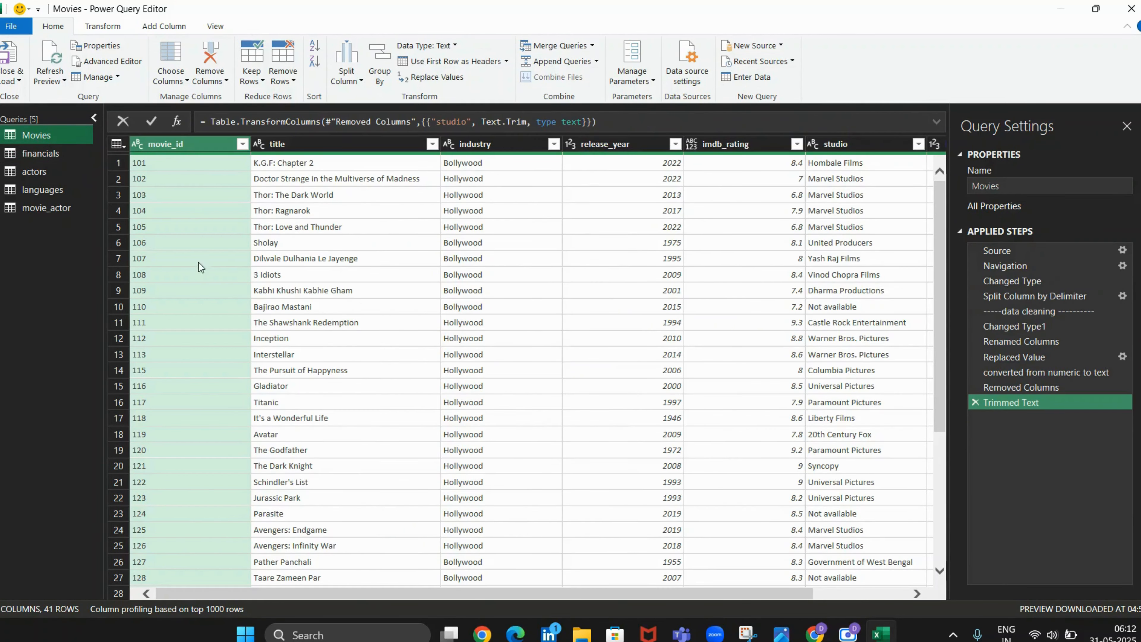
click(55, 149)
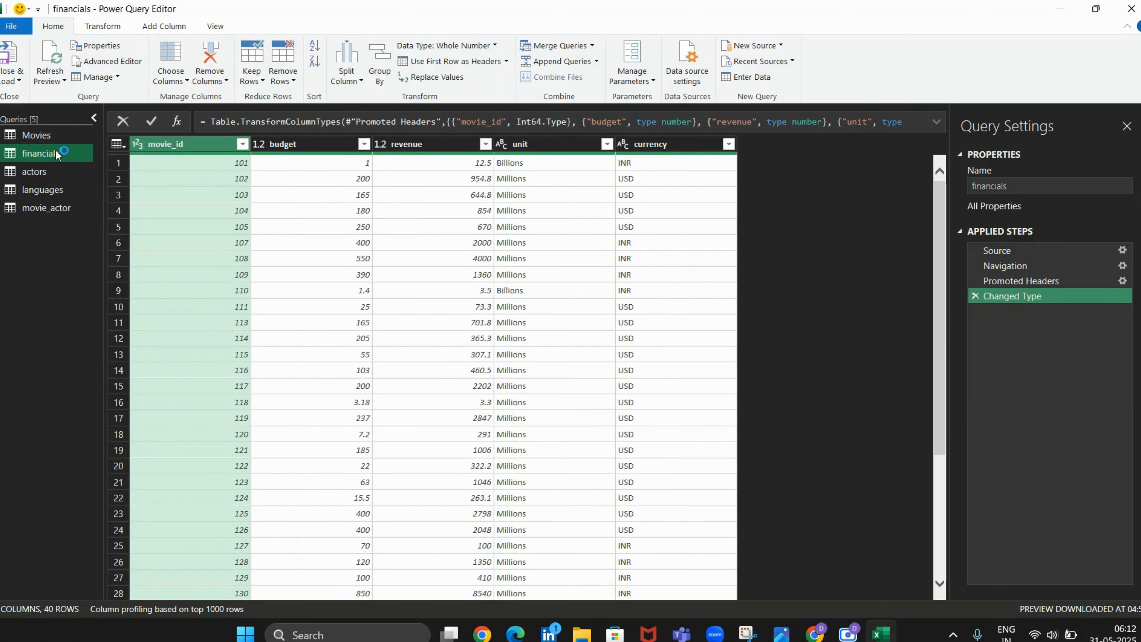
click(53, 139)
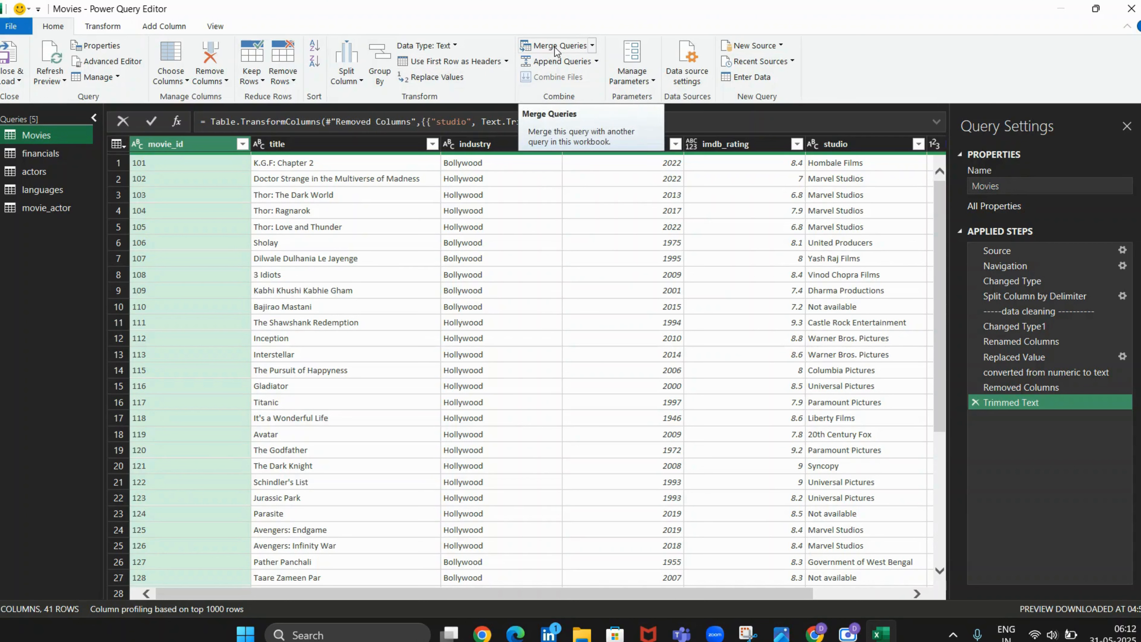
Try to merge Movies with financials as a new query, matching the movie_id columns with a left outer join.
click(593, 46)
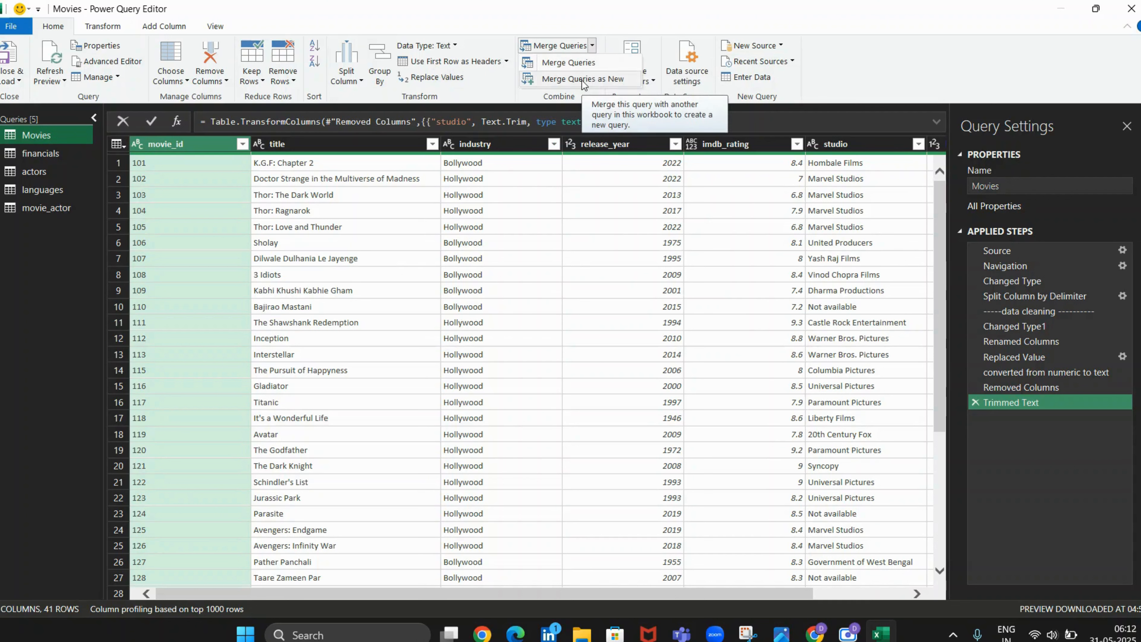
click(591, 64)
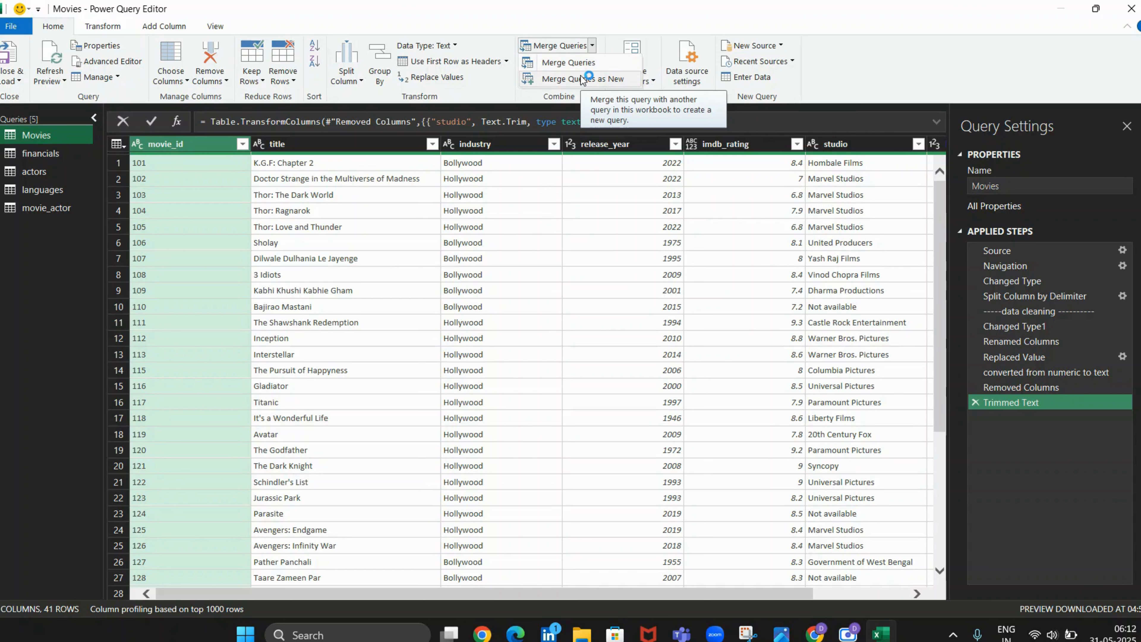
right_click(583, 80)
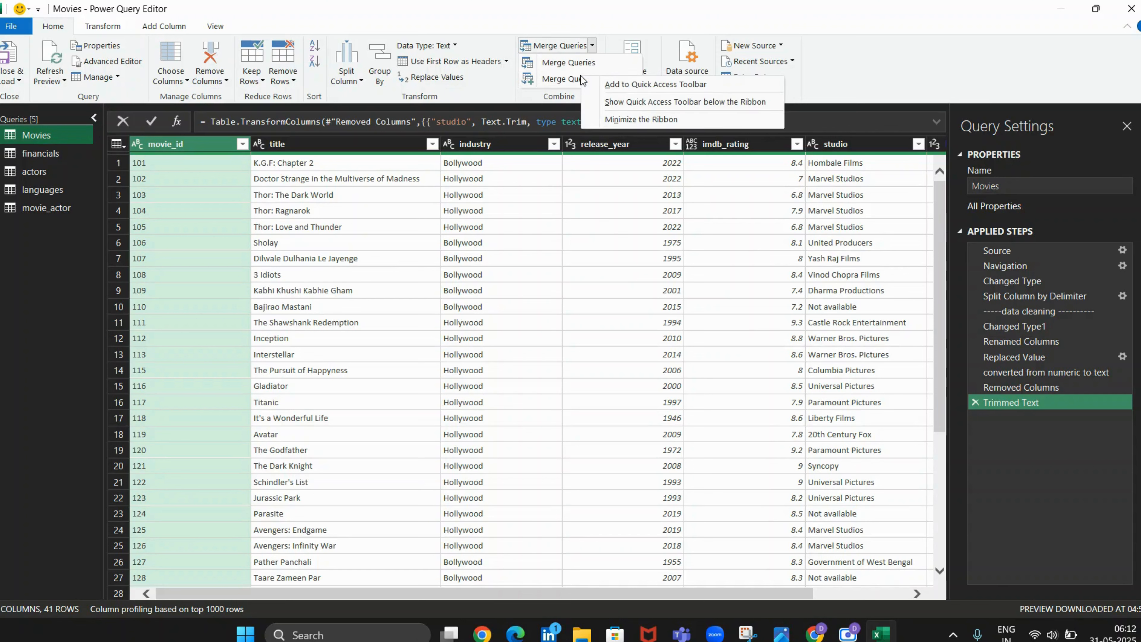
click(563, 81)
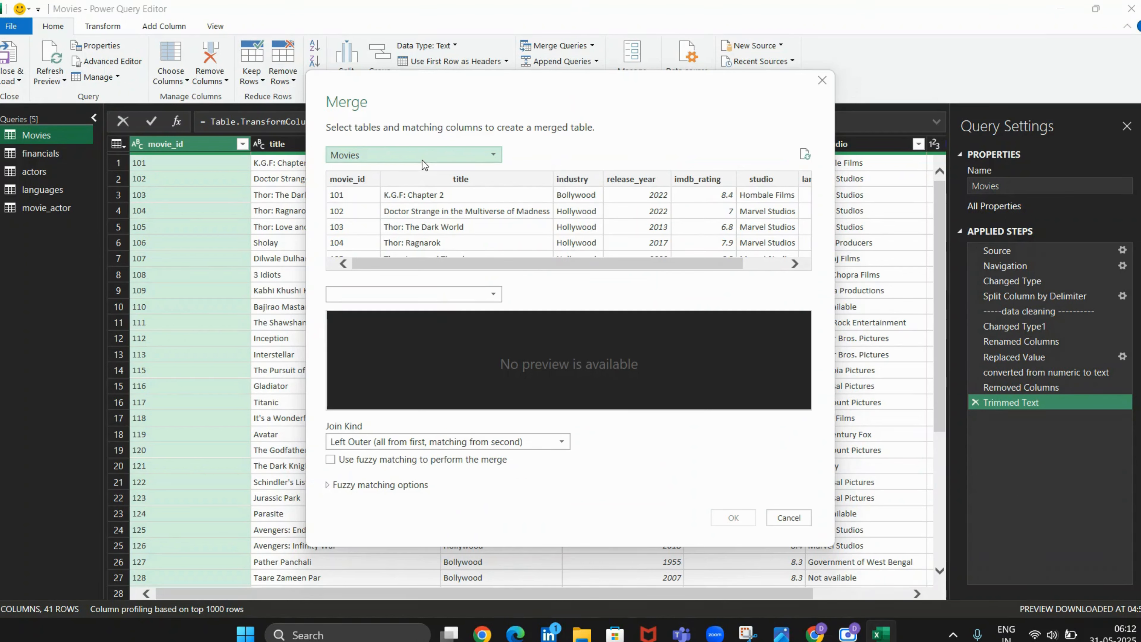
click(395, 299)
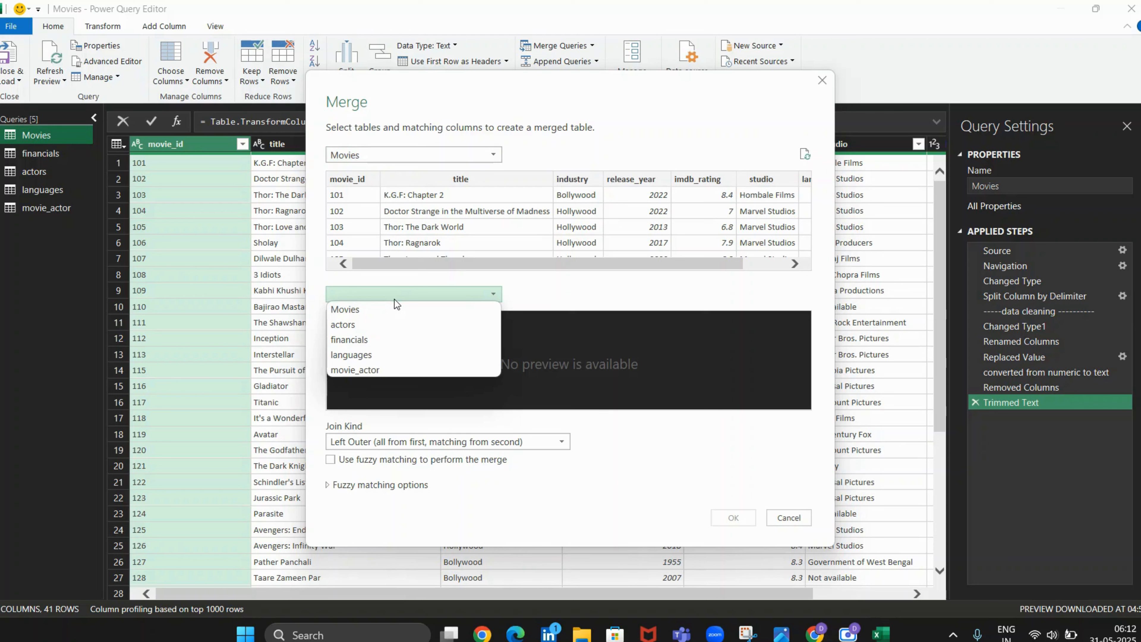
click(381, 343)
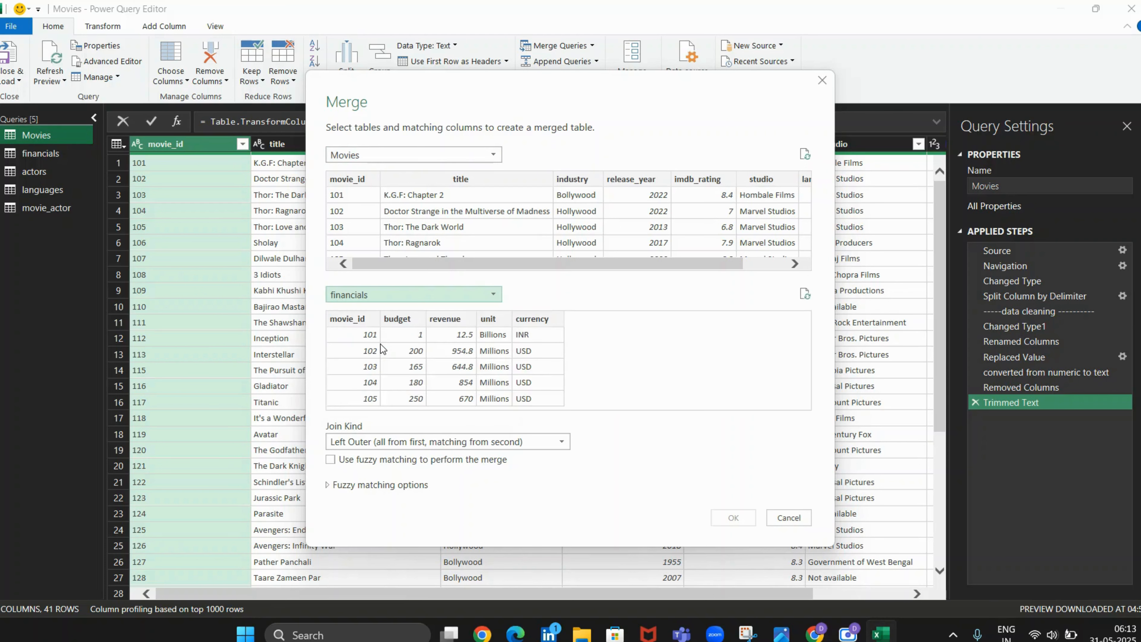
click(361, 179)
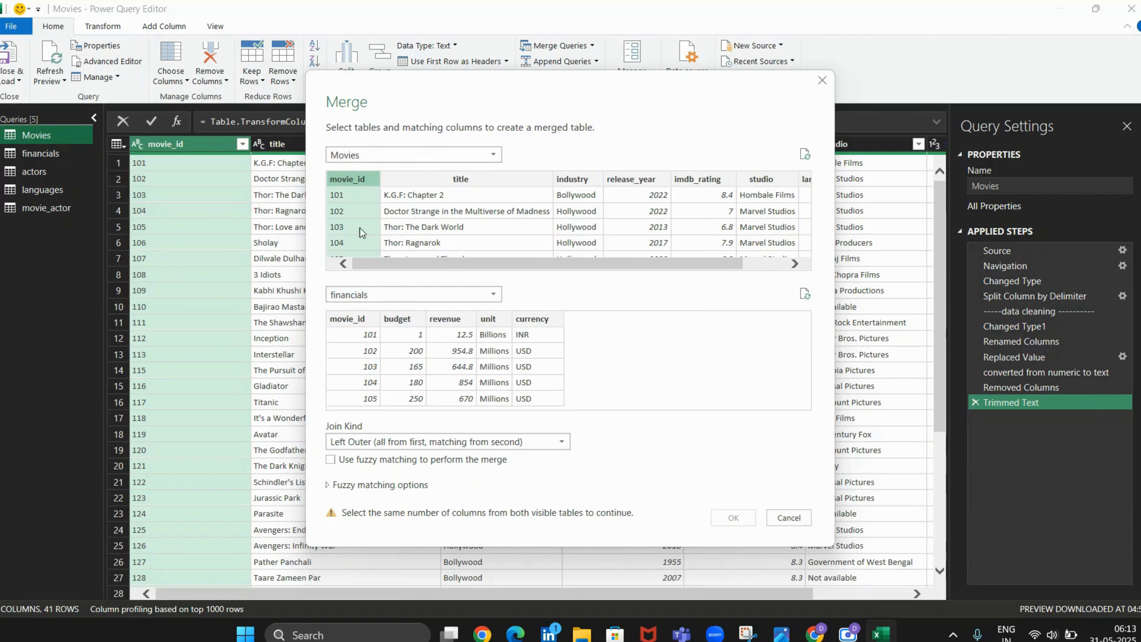
click(366, 320)
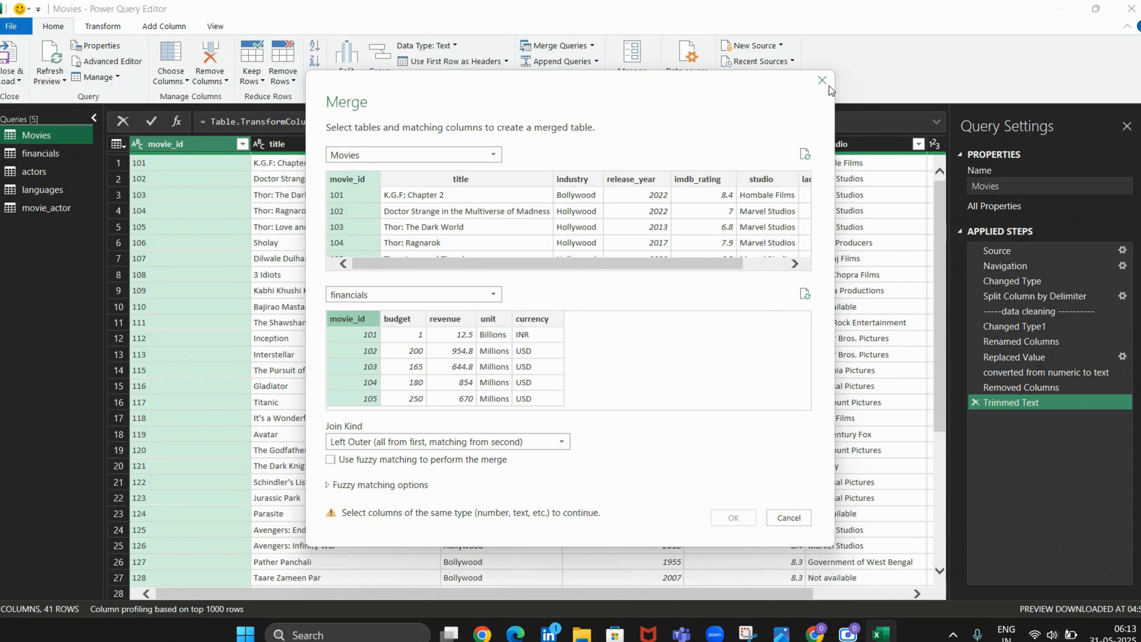
click(822, 81)
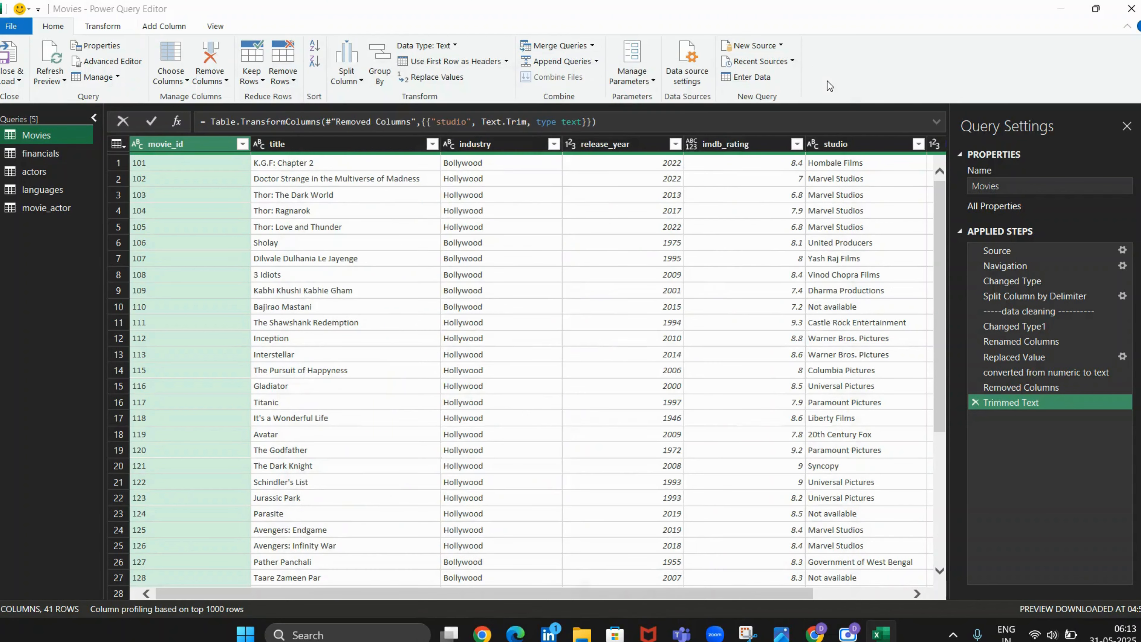
Change the movie_id column in the financials query to Text, replacing the existing type conversion.
click(49, 151)
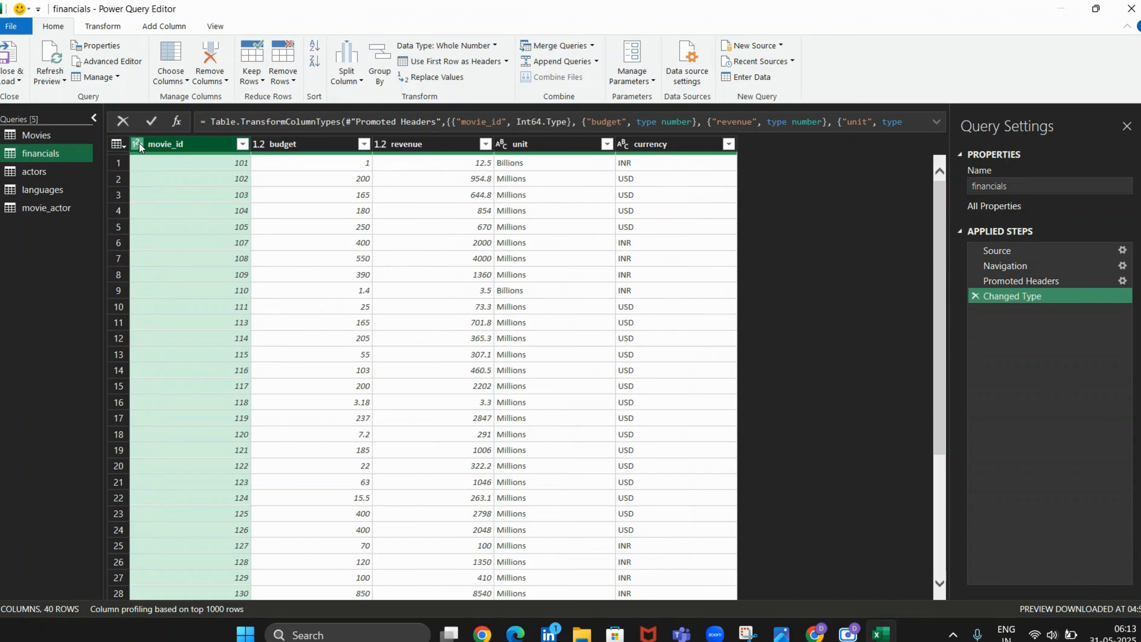
right_click(139, 143)
mouse_move(168, 266)
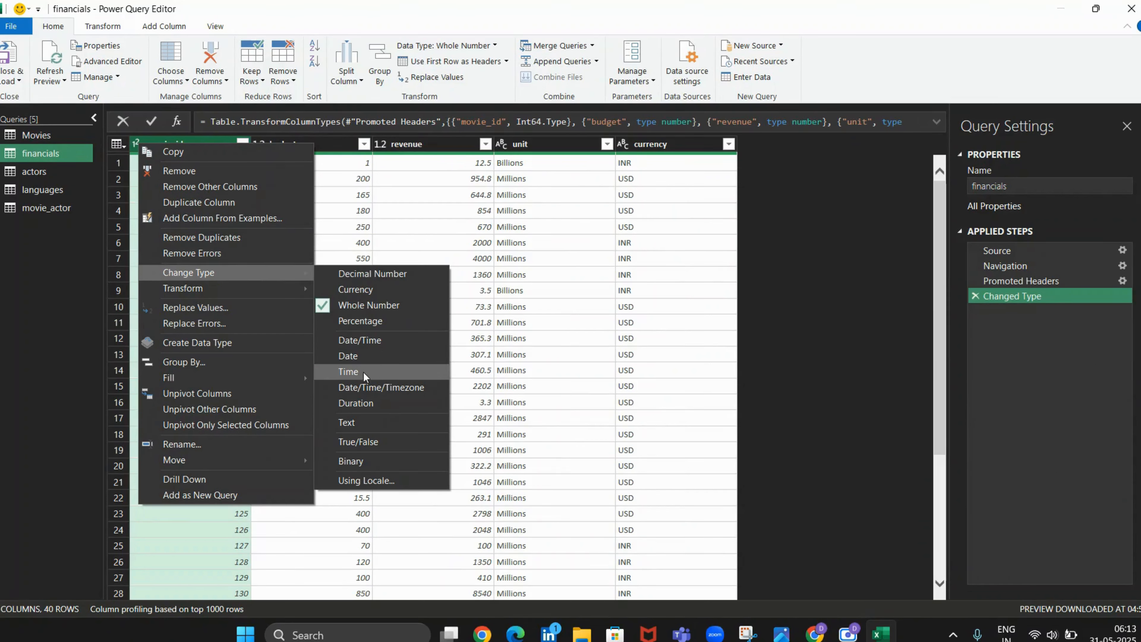
click(372, 422)
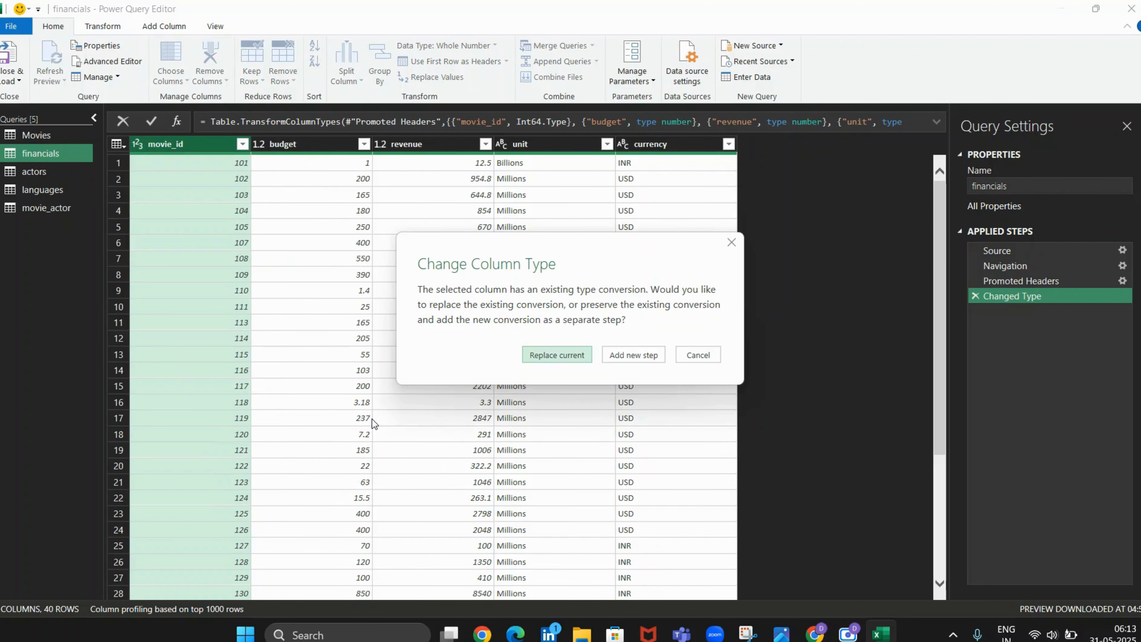
click(558, 356)
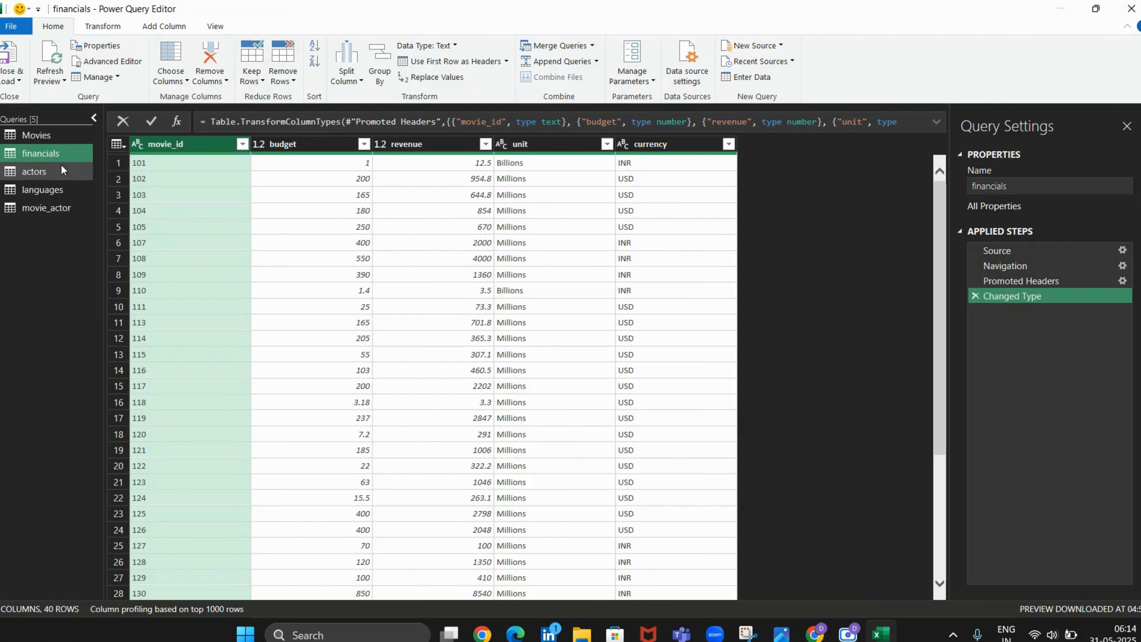
Merge Movies with financials as a new query, matching the movie_id columns with a left outer join.
click(48, 138)
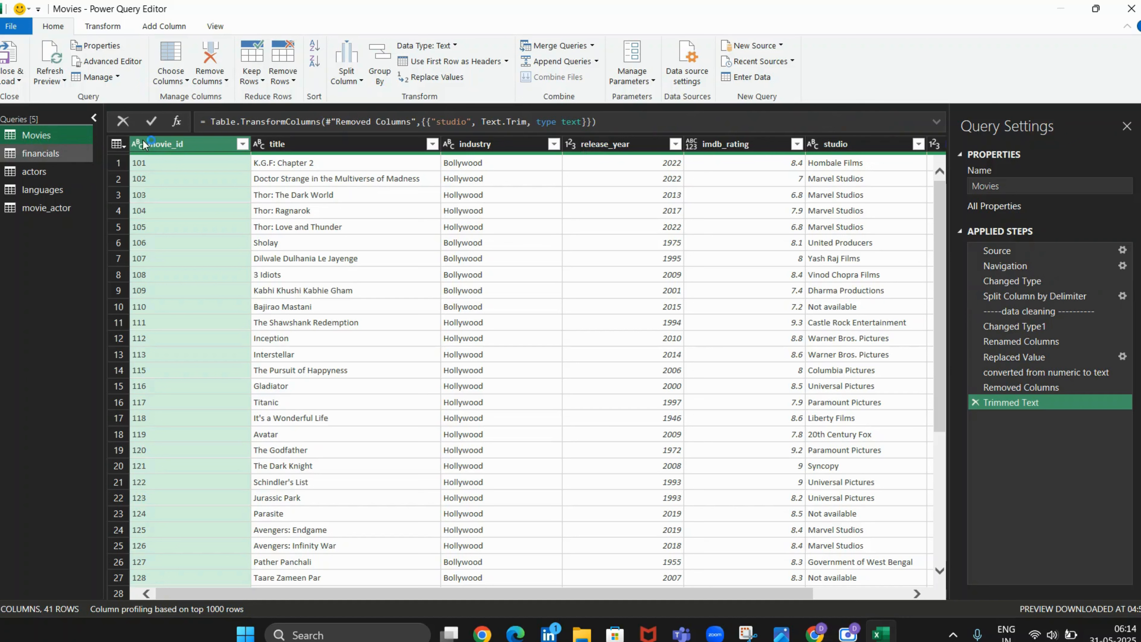
click(593, 47)
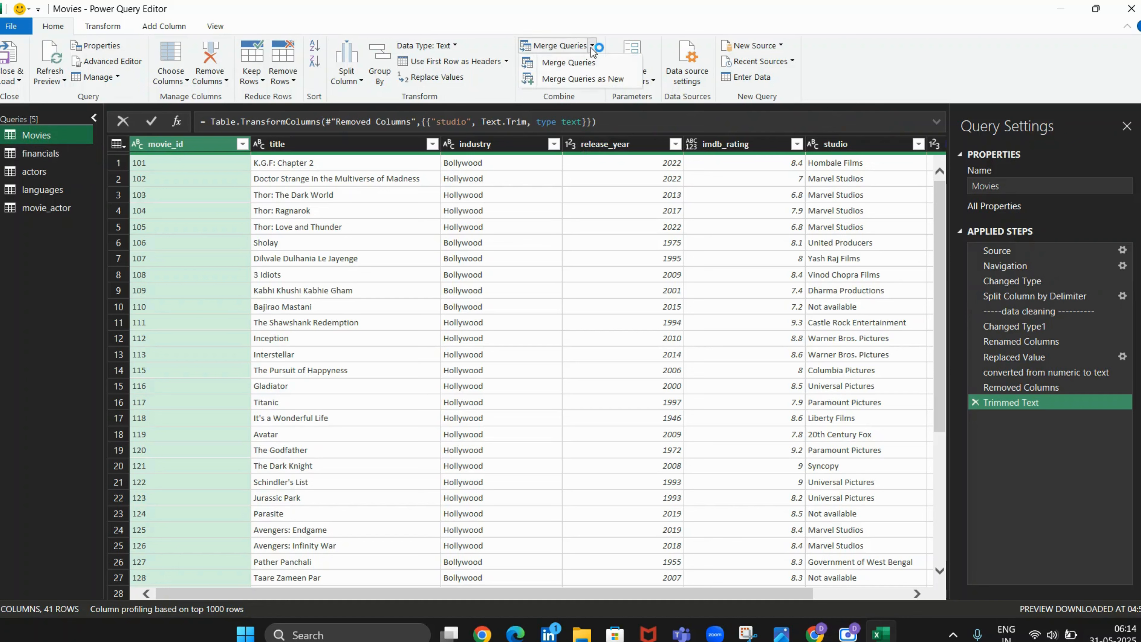
click(593, 77)
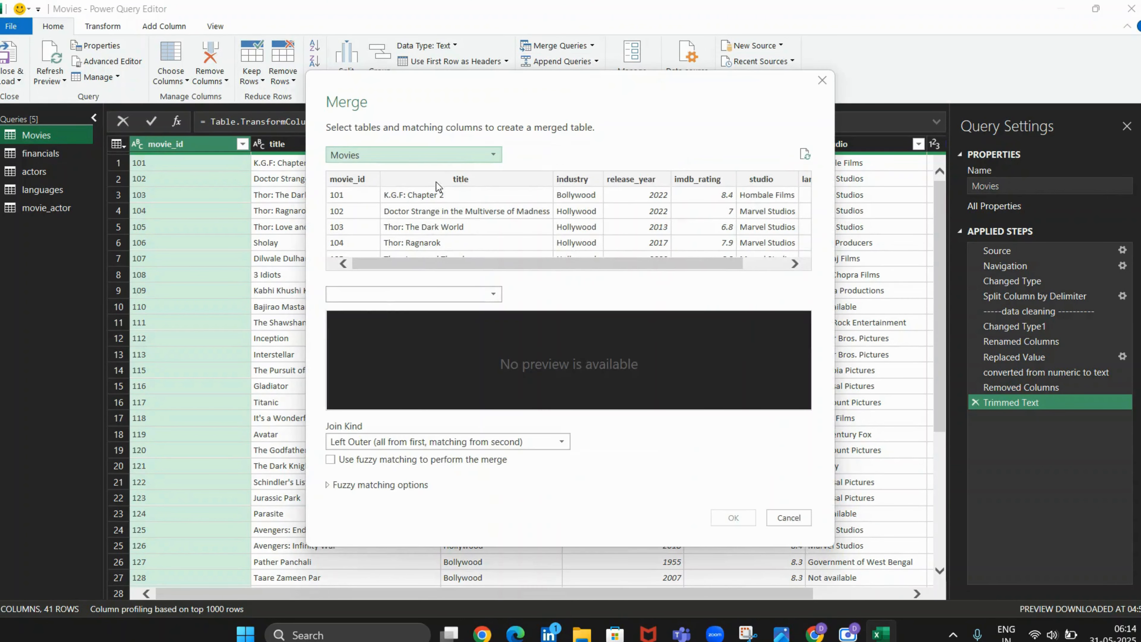
click(394, 295)
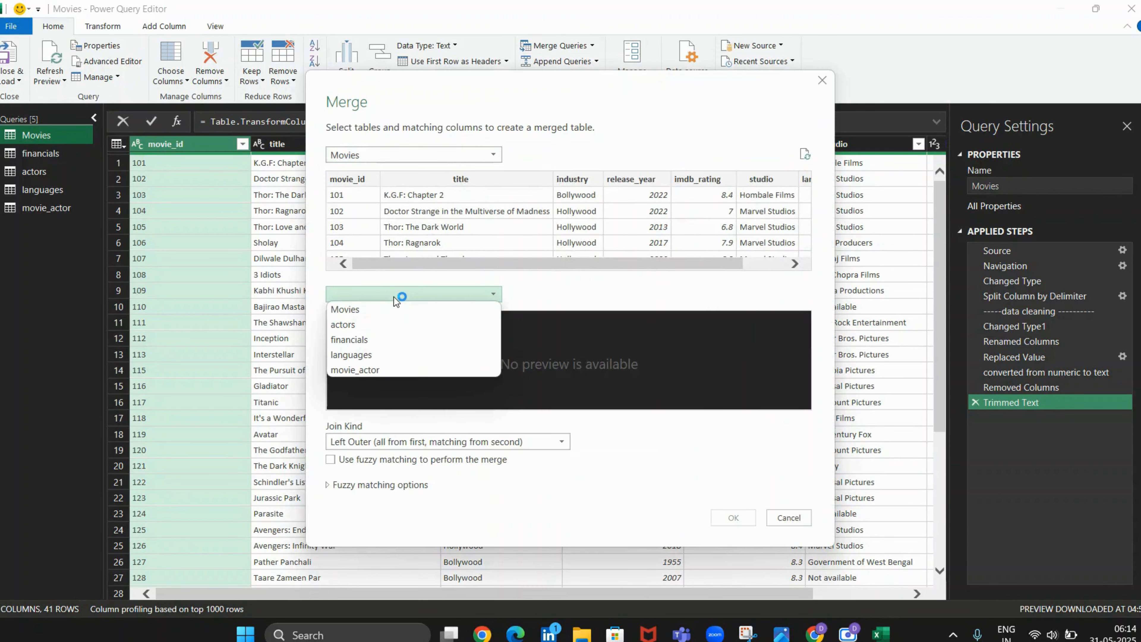
click(384, 341)
click(356, 179)
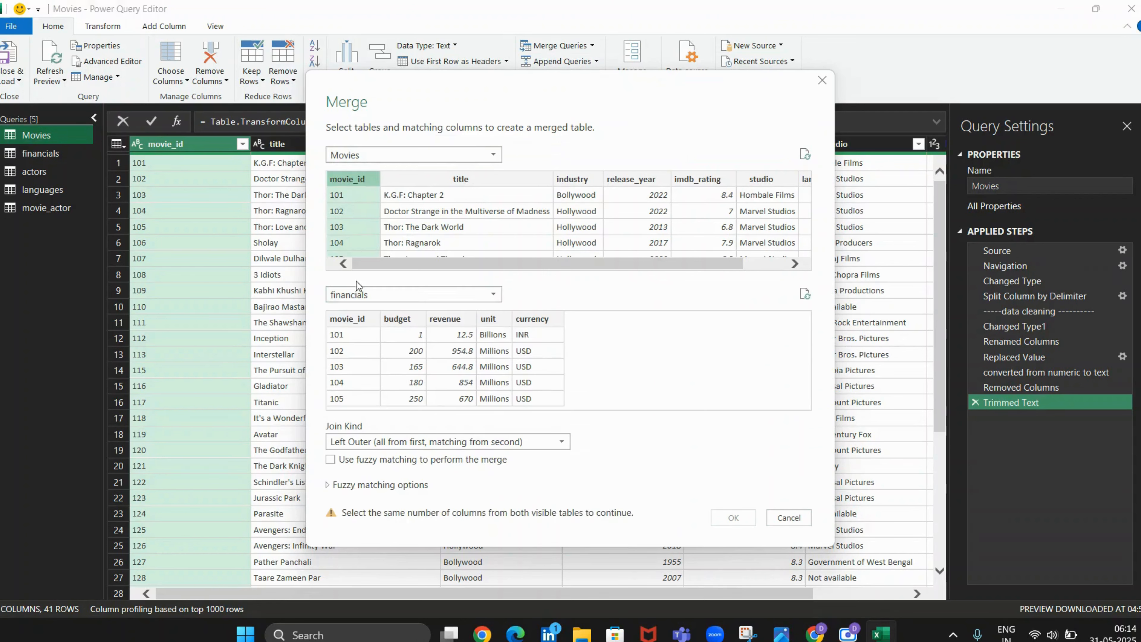
click(350, 318)
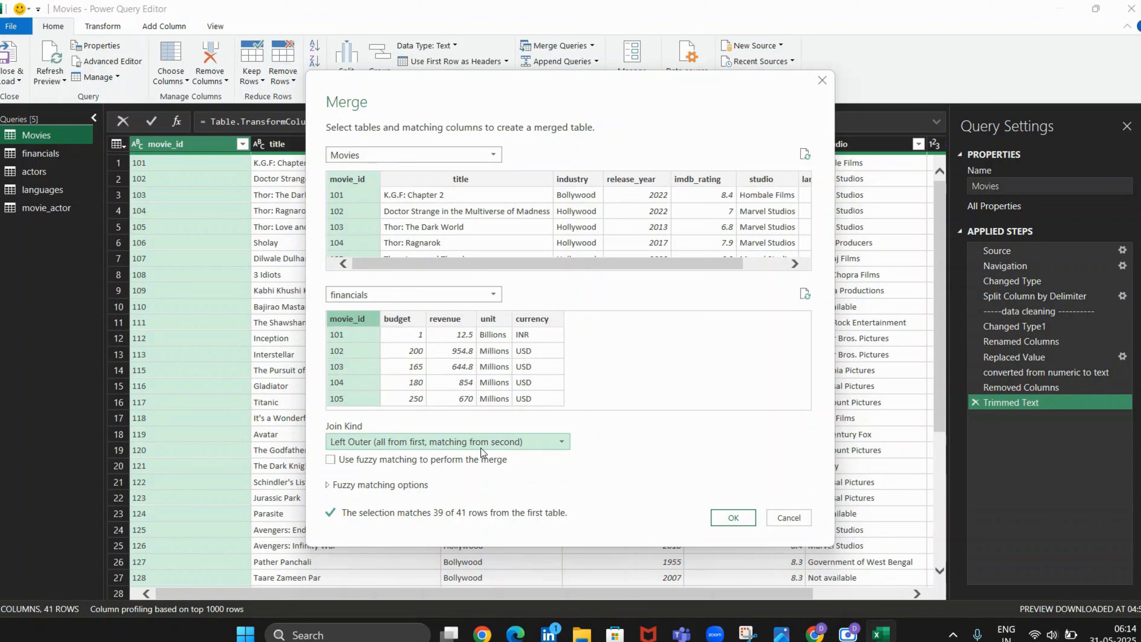
click(740, 521)
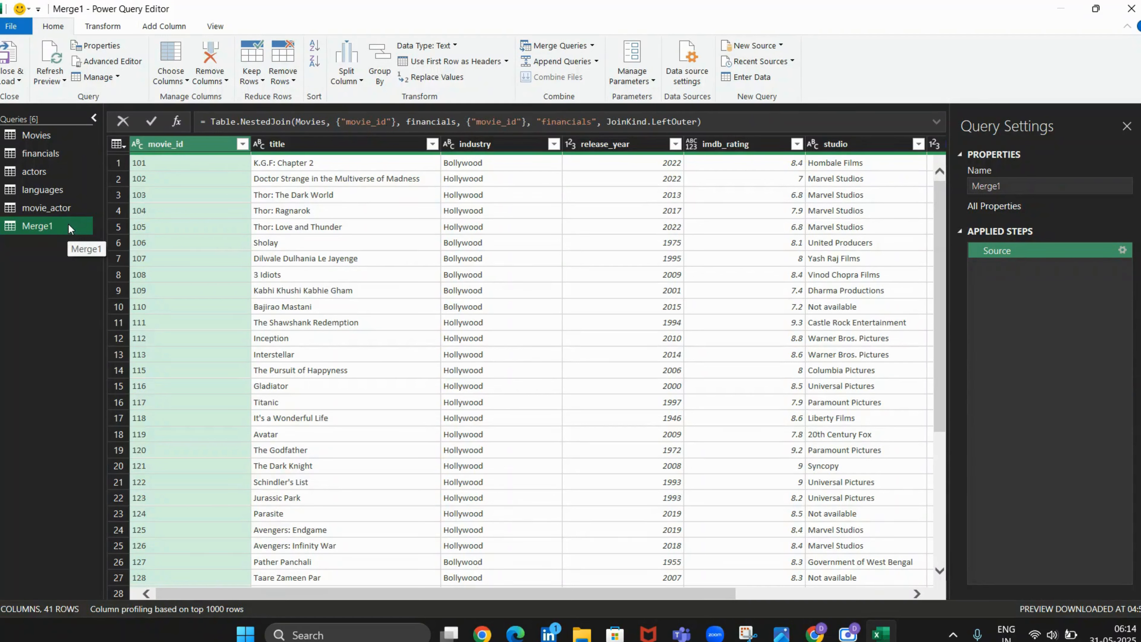
Rename the merged query as "Movies and finacial tables".
right_click(69, 226)
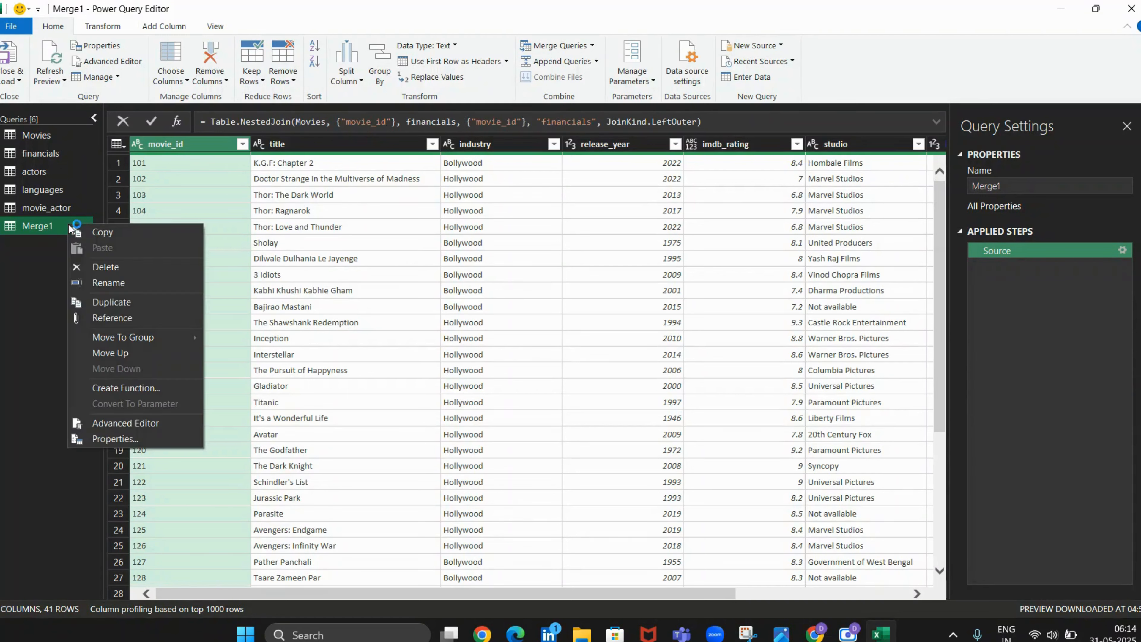
click(89, 282)
key(BackSpace)
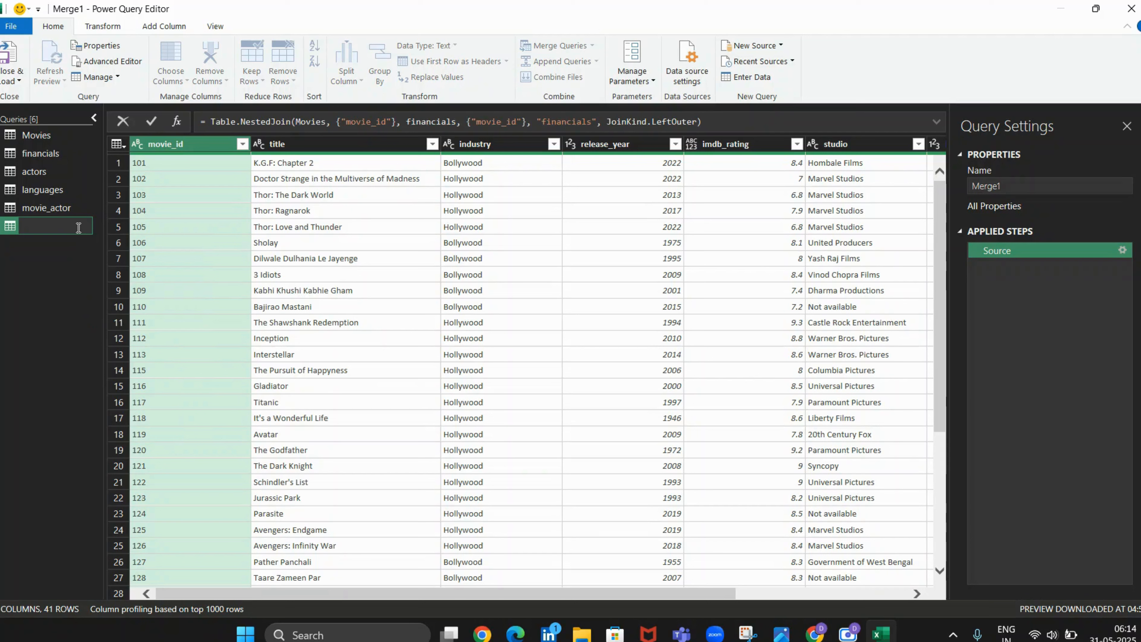
text(Mov)
text(ies)
text( and )
text(financia)
text(l tables)
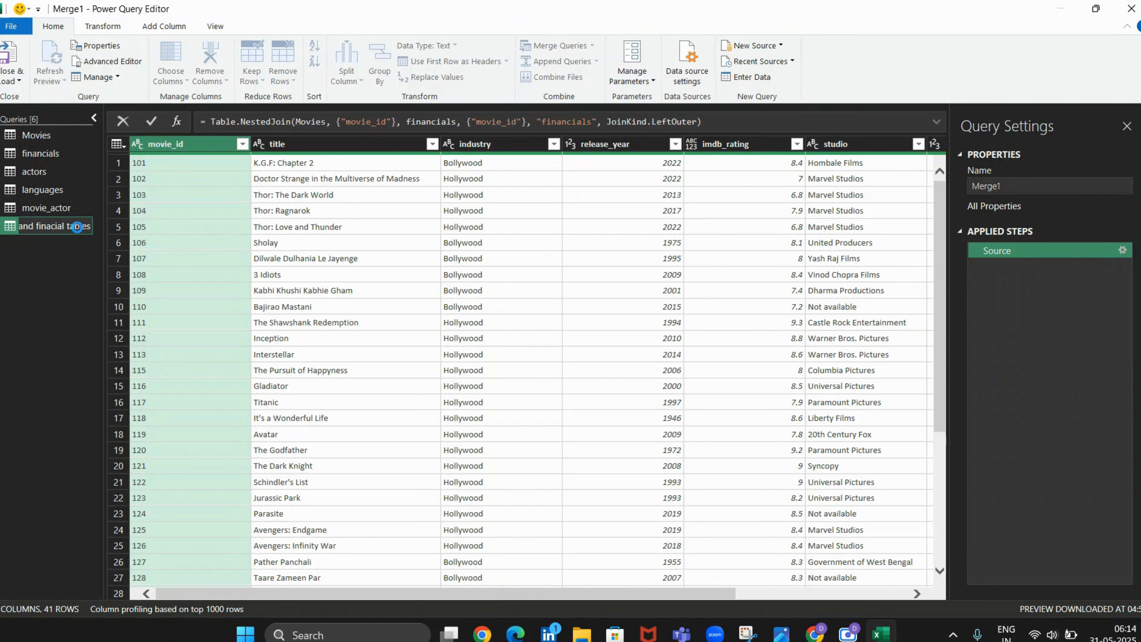
key(Return)
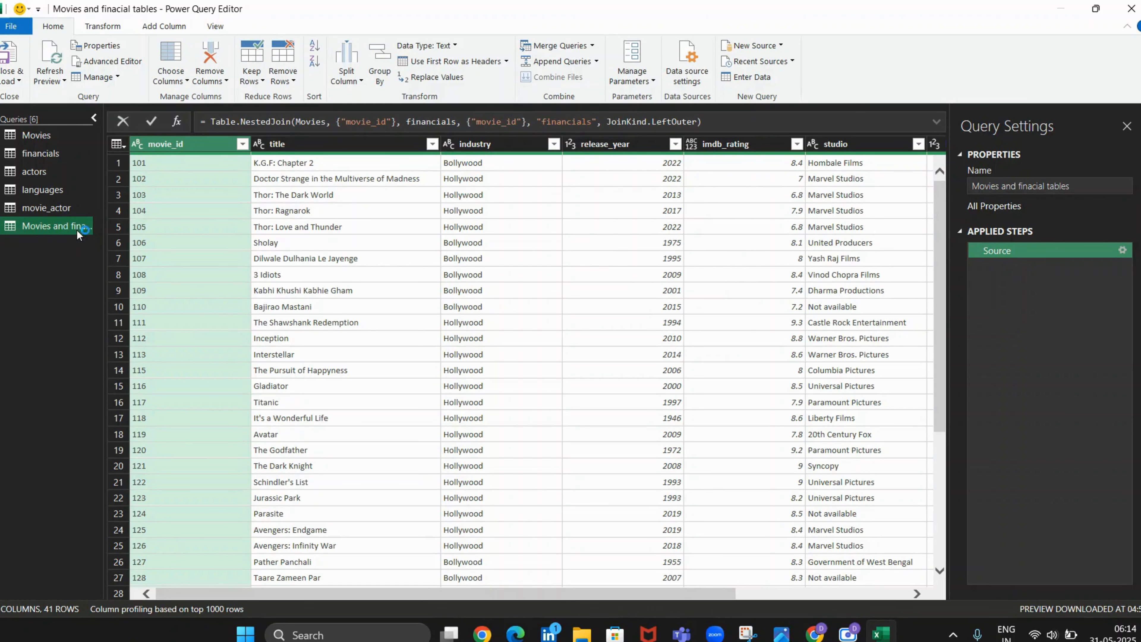
Expand the merged query's financials column into budget, revenue, unit and currency, leaving out movie_id and the original column name prefix.
drag(502, 593, 772, 582)
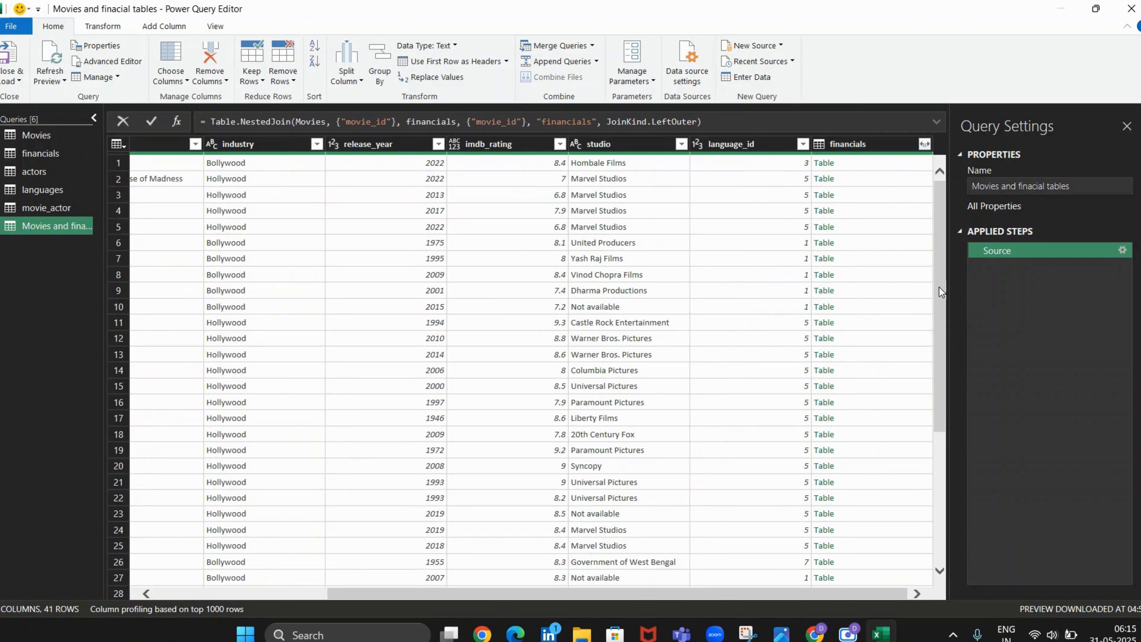
click(923, 144)
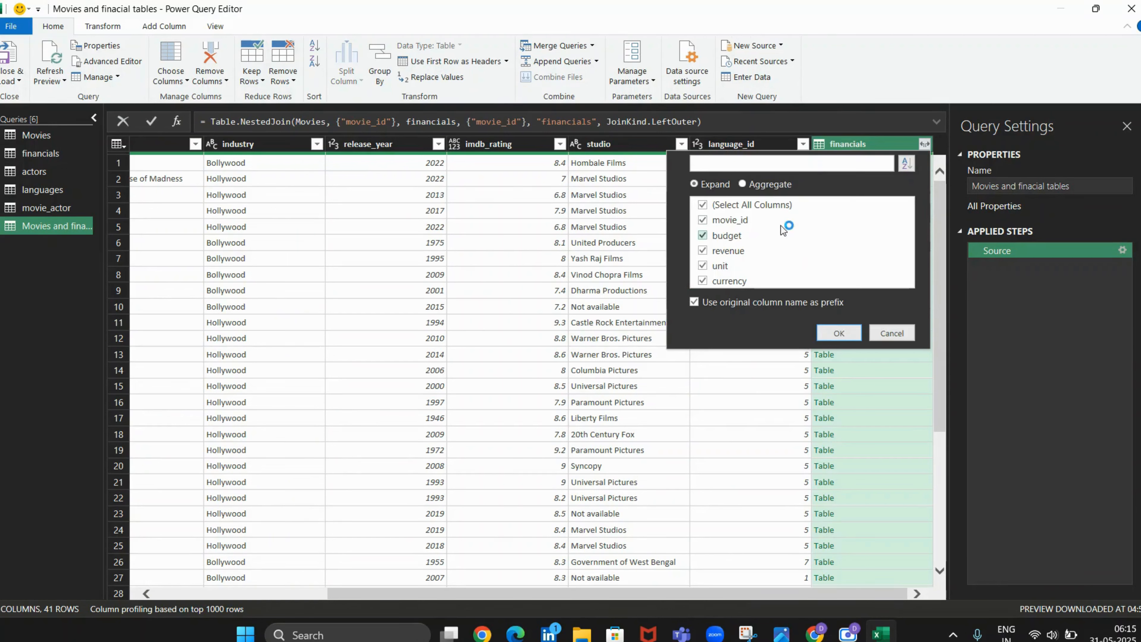
click(702, 205)
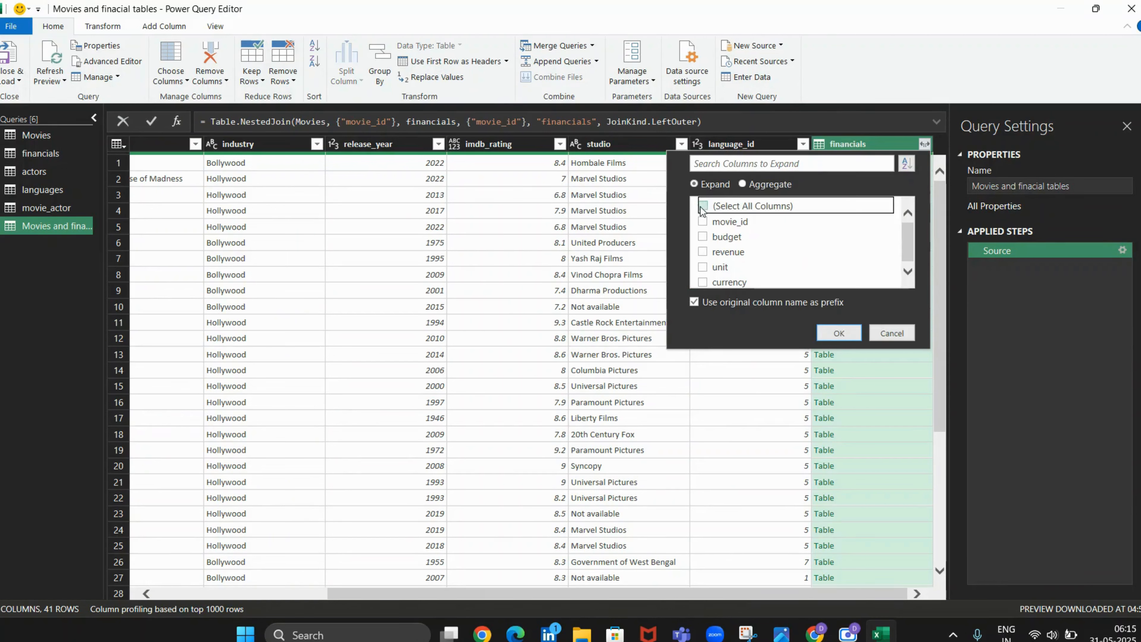
click(702, 236)
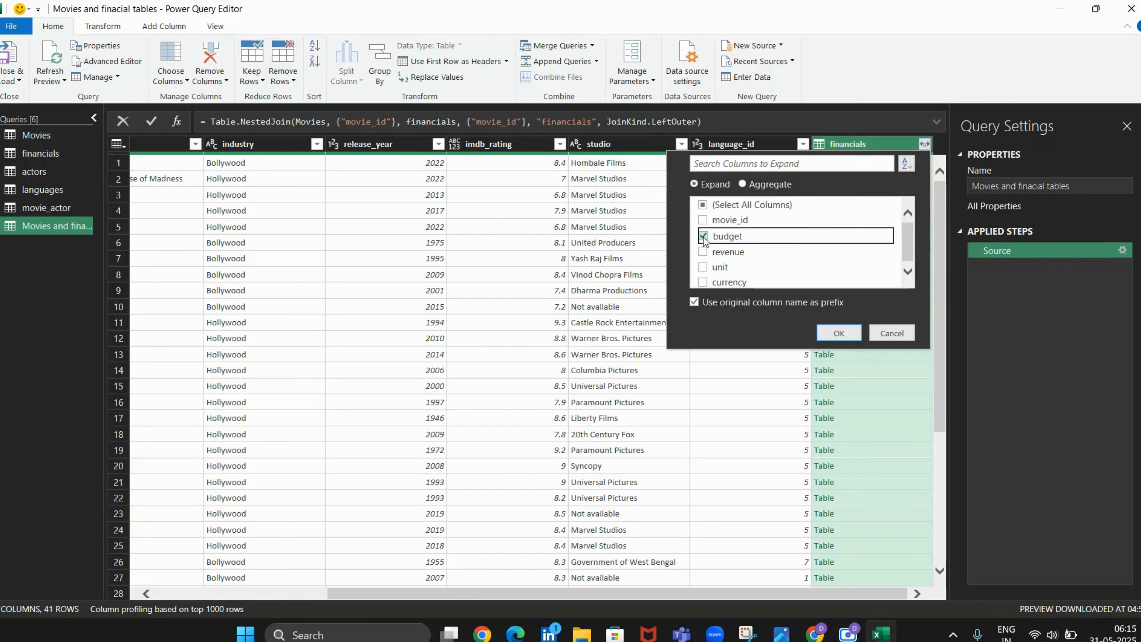
click(703, 252)
click(702, 266)
click(703, 281)
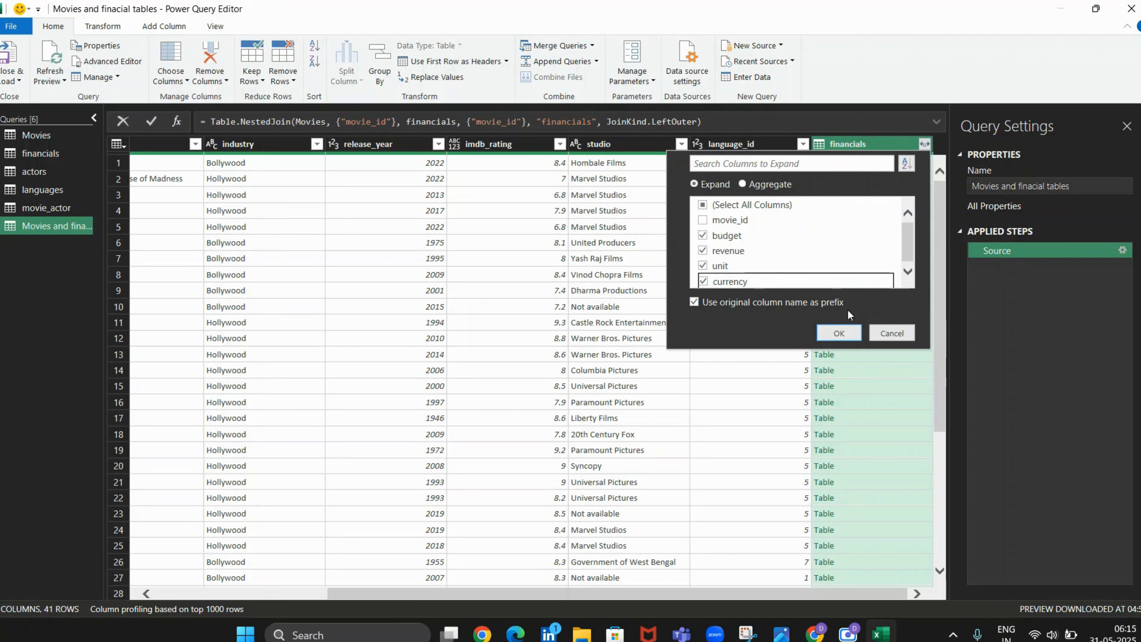
click(696, 302)
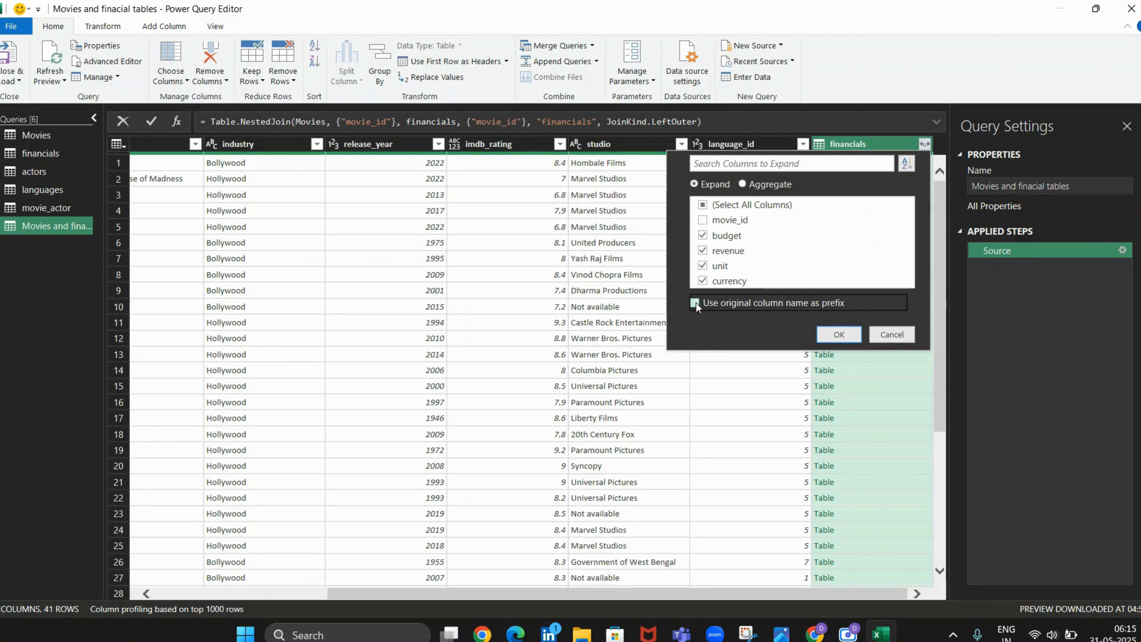
click(840, 329)
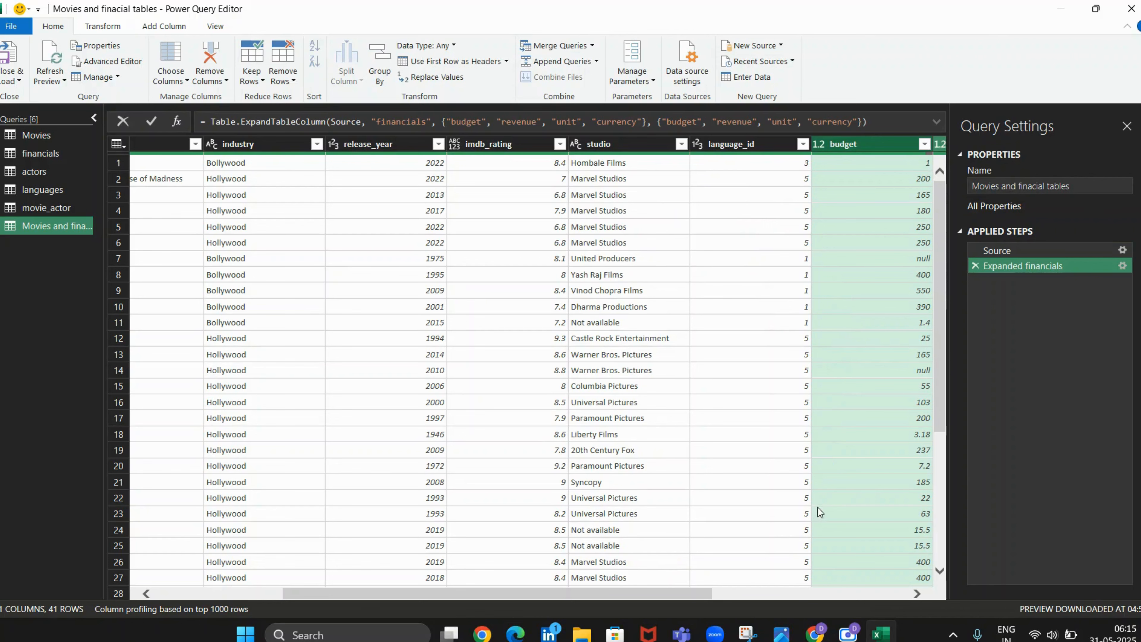
Close Power Query and load the merged query as a table into a new worksheet.
drag(696, 594, 892, 589)
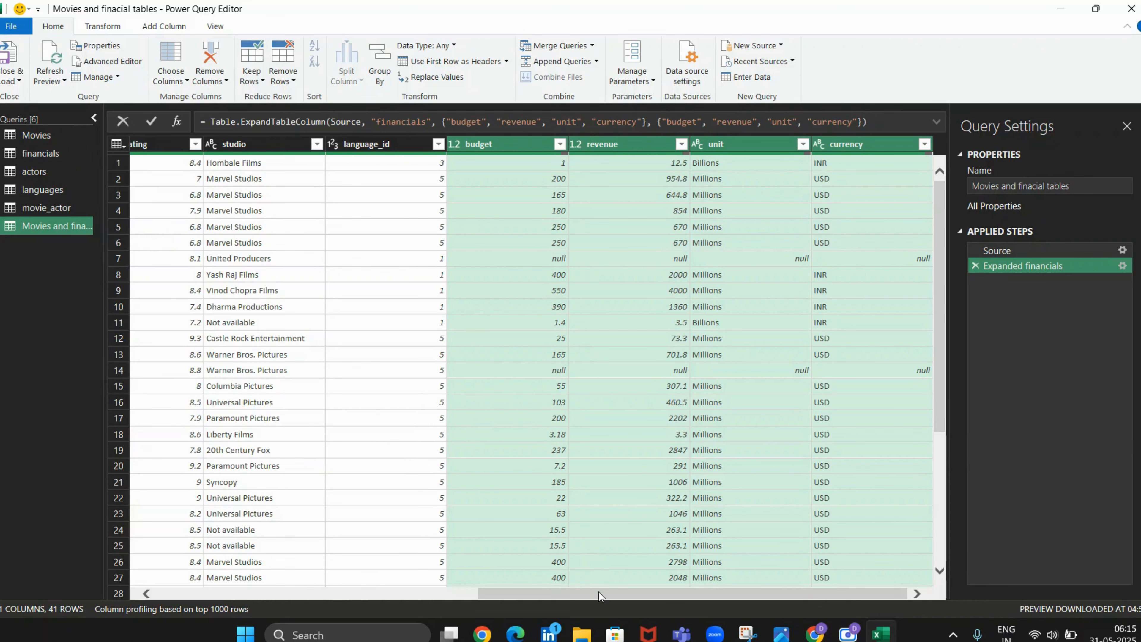
drag(599, 596, 678, 588)
click(18, 81)
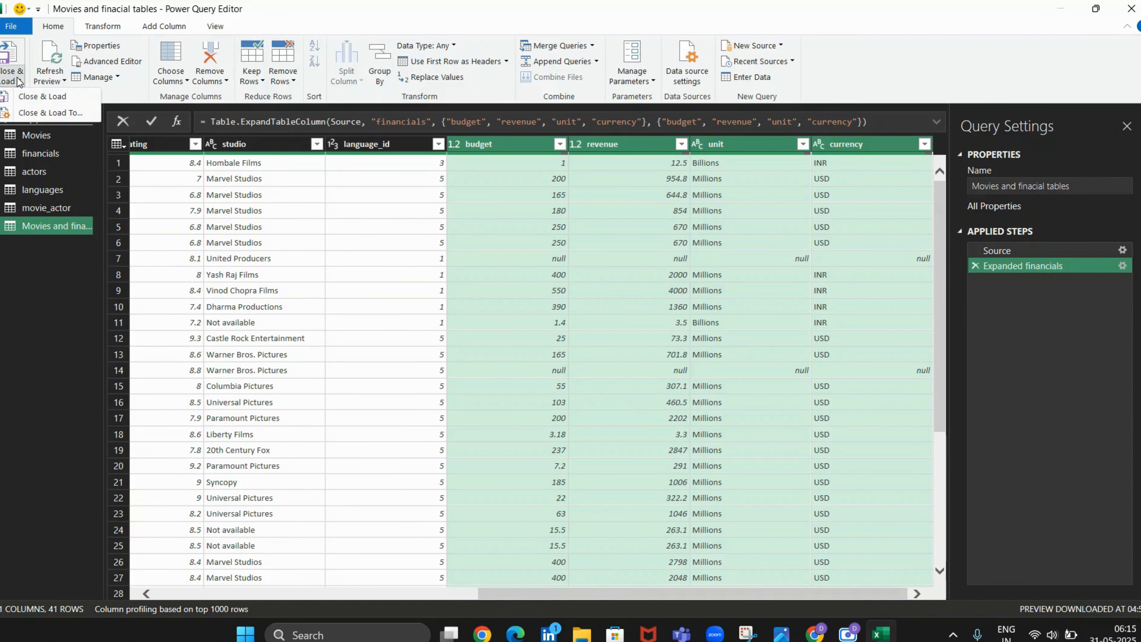
click(65, 113)
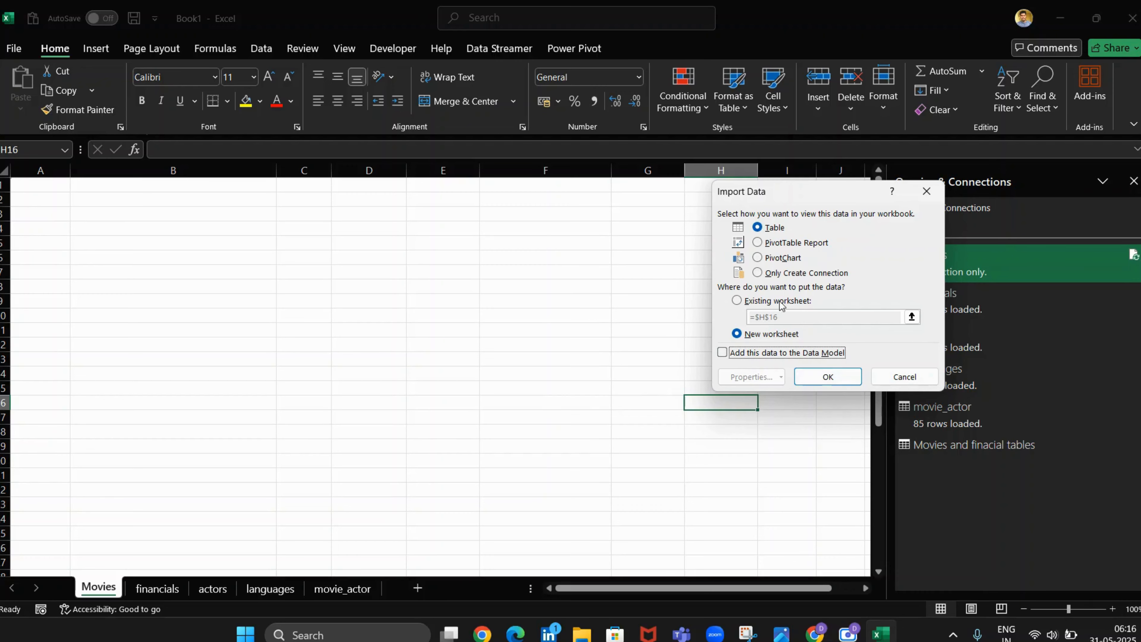
click(828, 376)
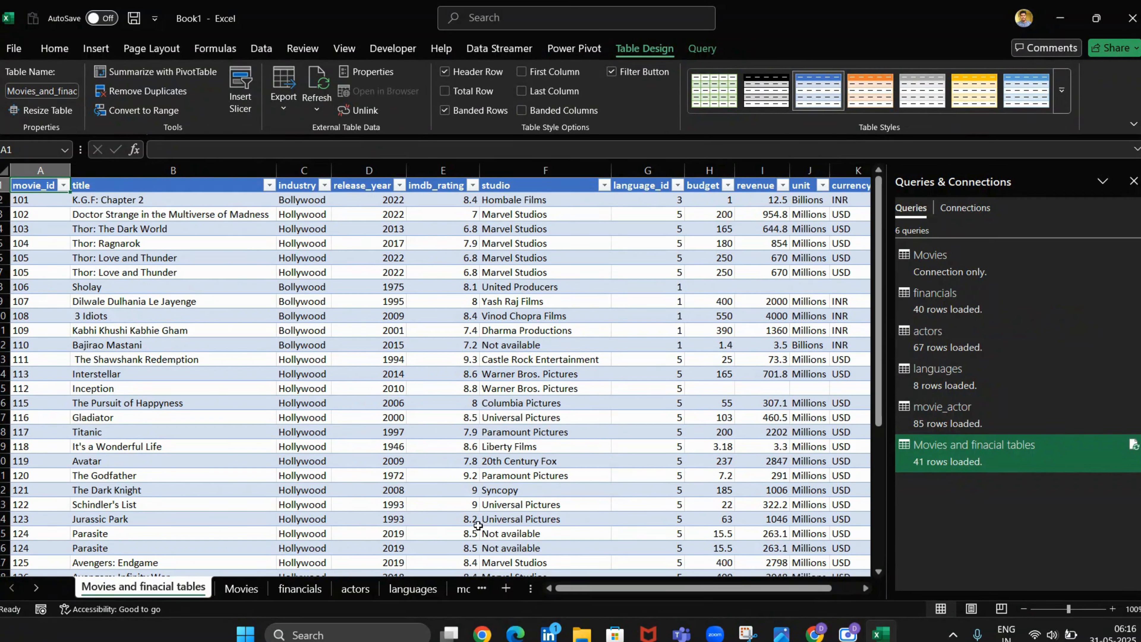
drag(639, 596, 746, 591)
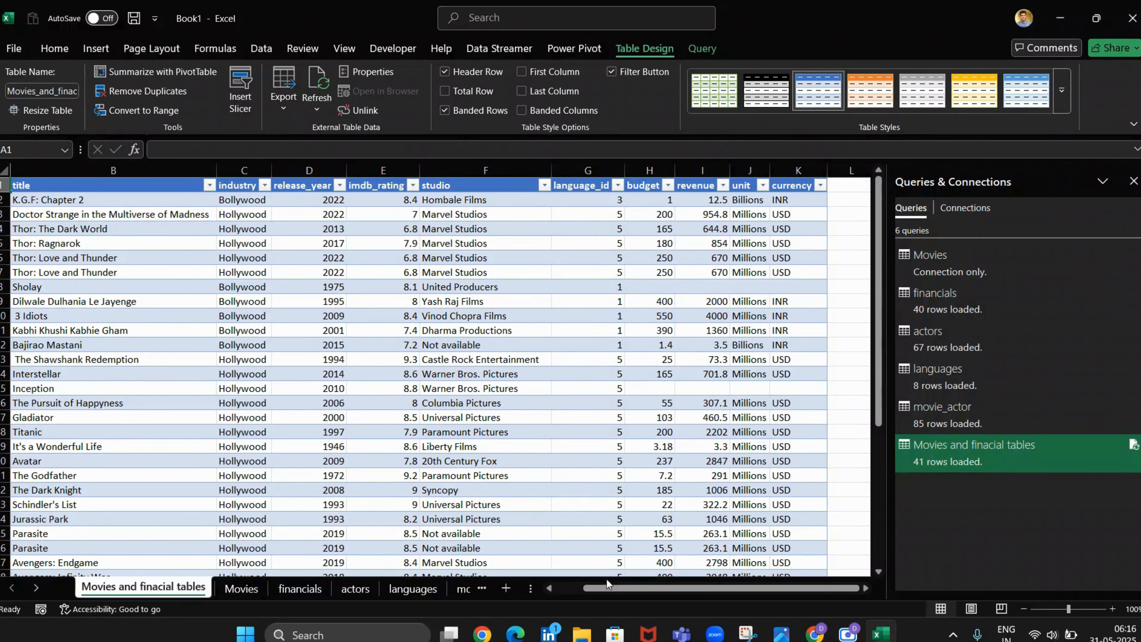
drag(609, 587, 582, 583)
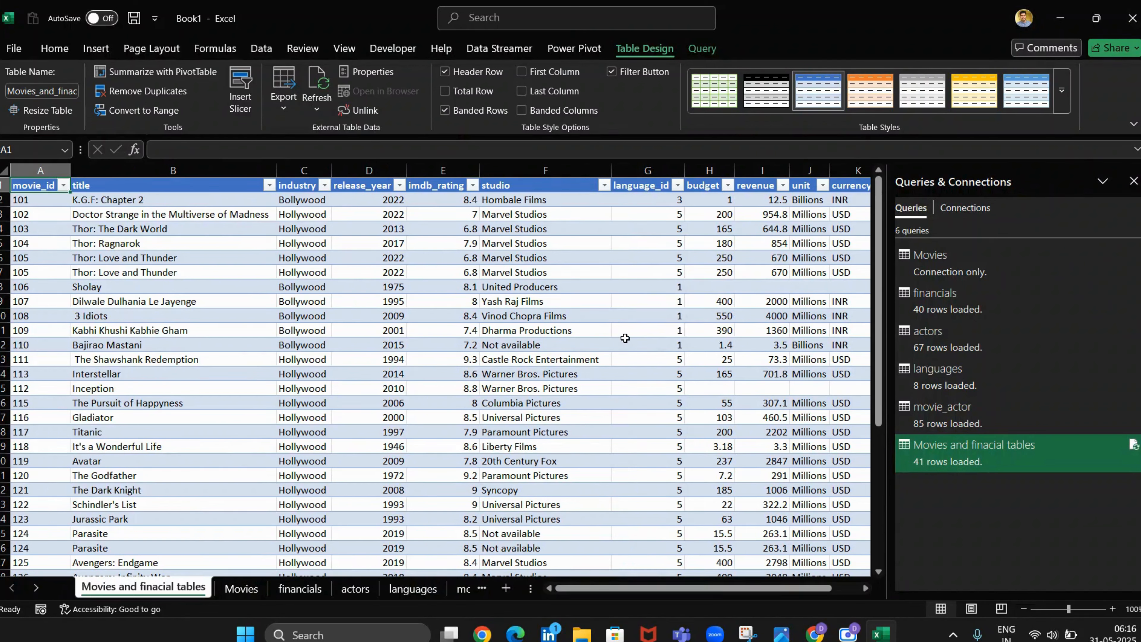
Delete the worksheet "Movies and finacial tables" from the workbook.
right_click(159, 585)
click(193, 397)
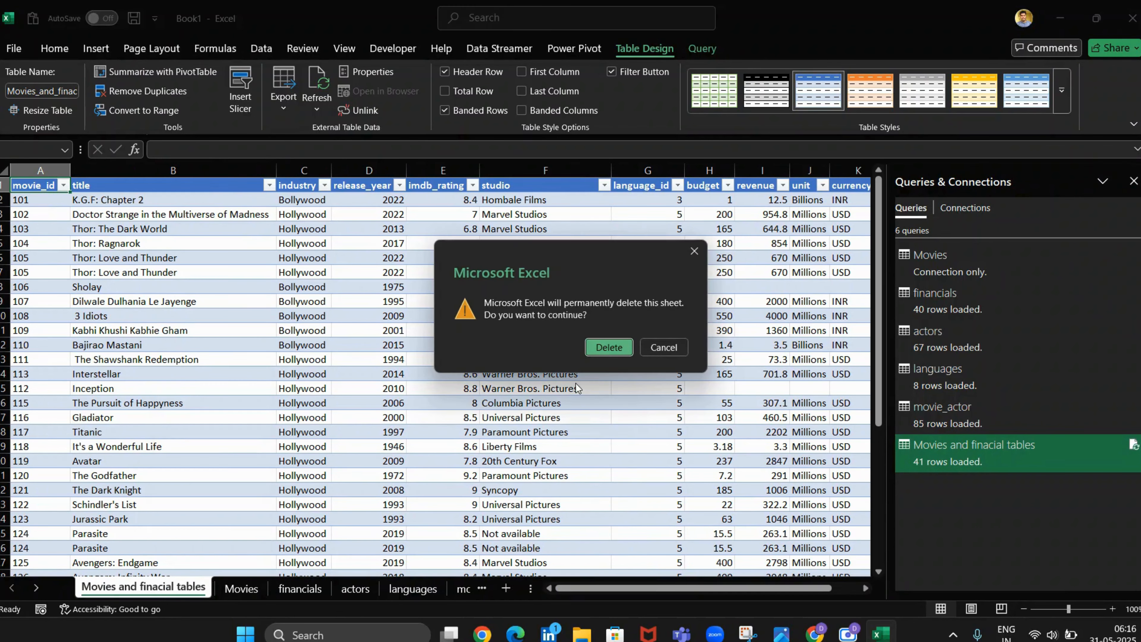
click(604, 348)
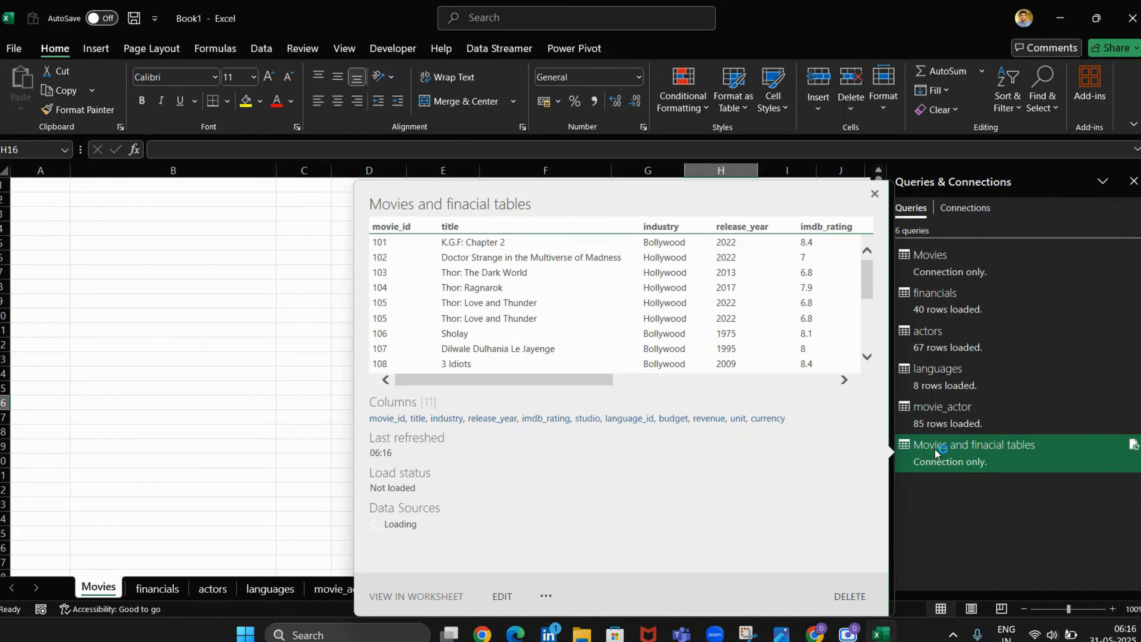
Open the "Movies and finacial tables" query for editing in Power Query and review its columns.
right_click(935, 449)
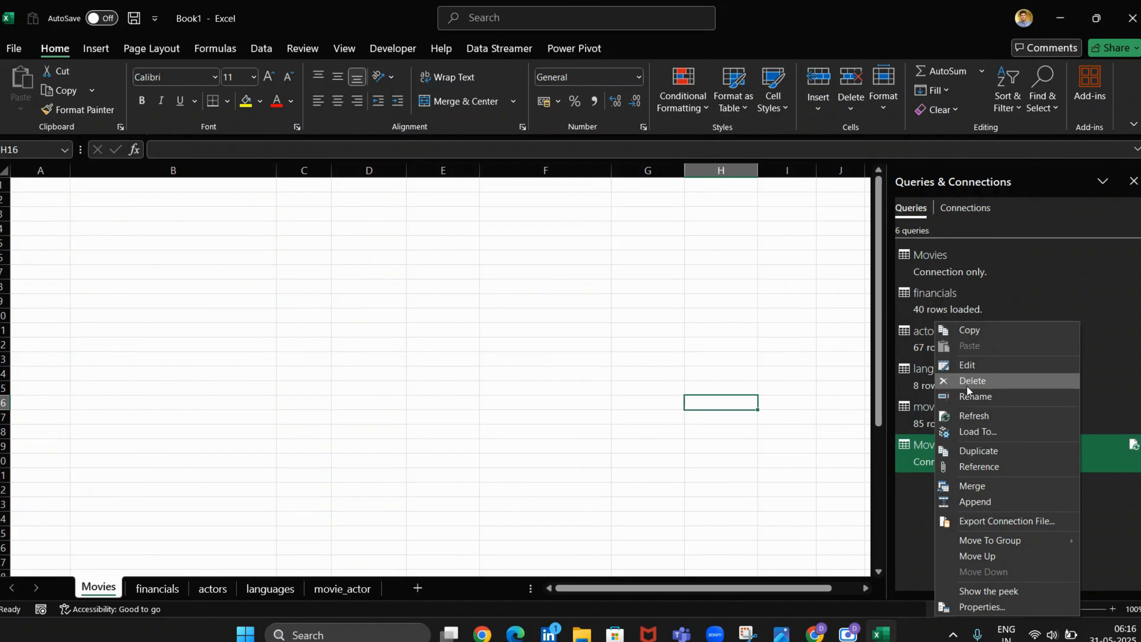
click(972, 366)
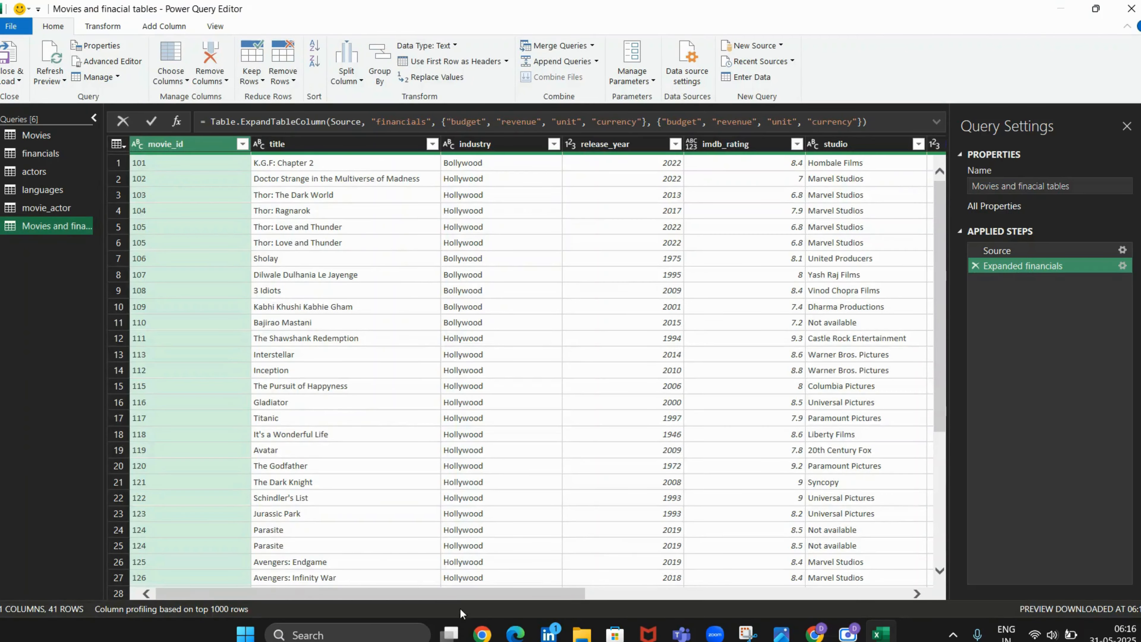
drag(474, 592, 836, 583)
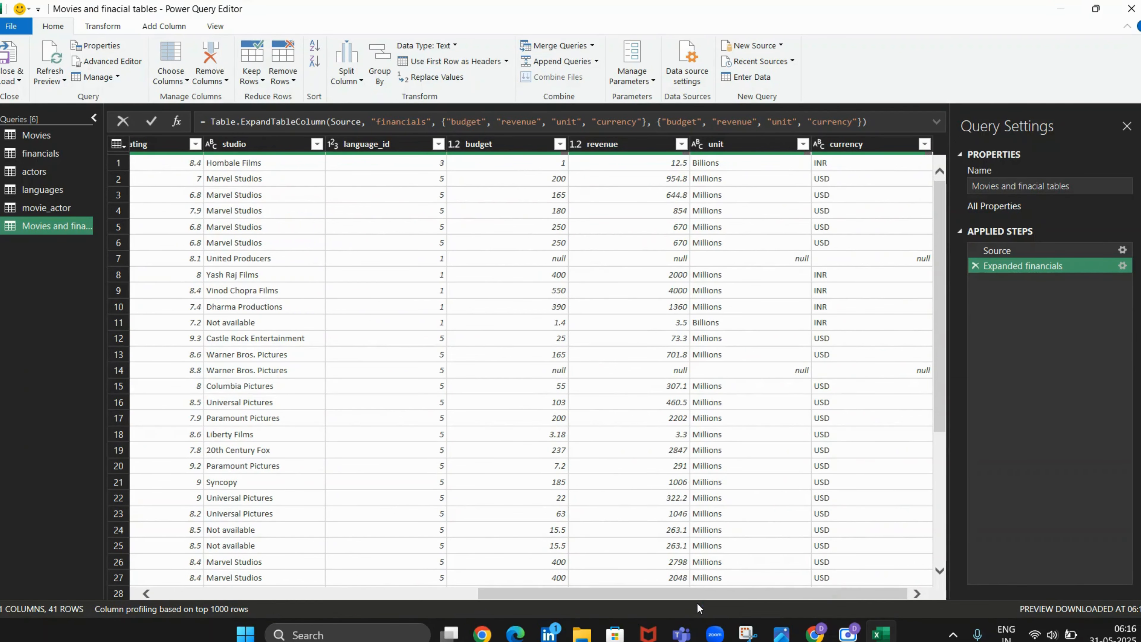
drag(697, 594, 352, 538)
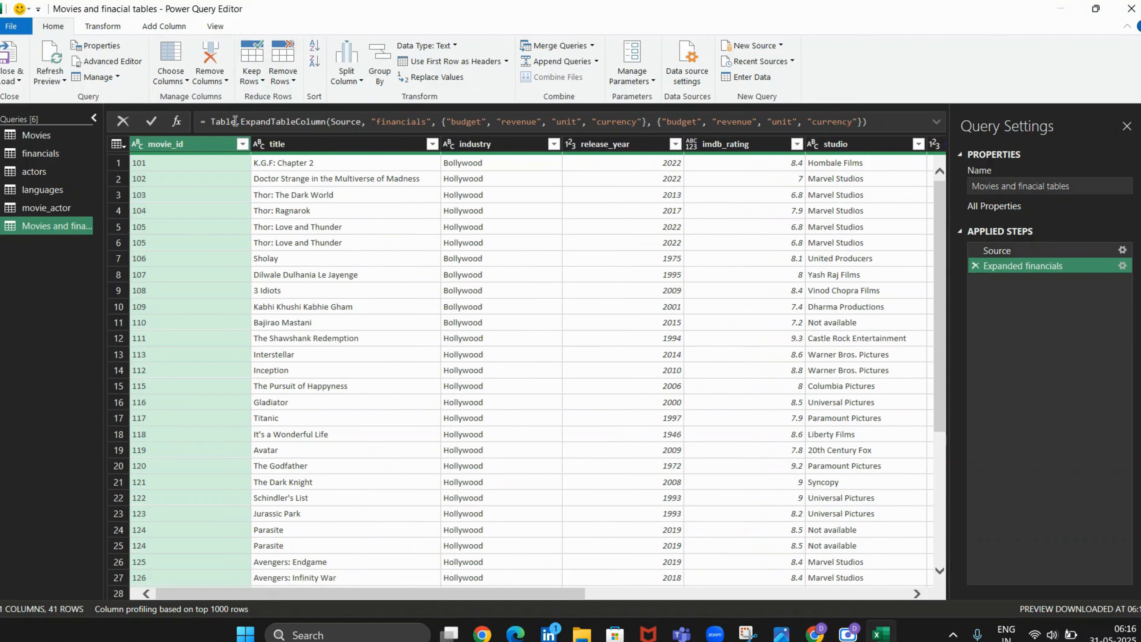
Turn on column distribution, column profile and column quality for the merged query's data preview.
click(217, 27)
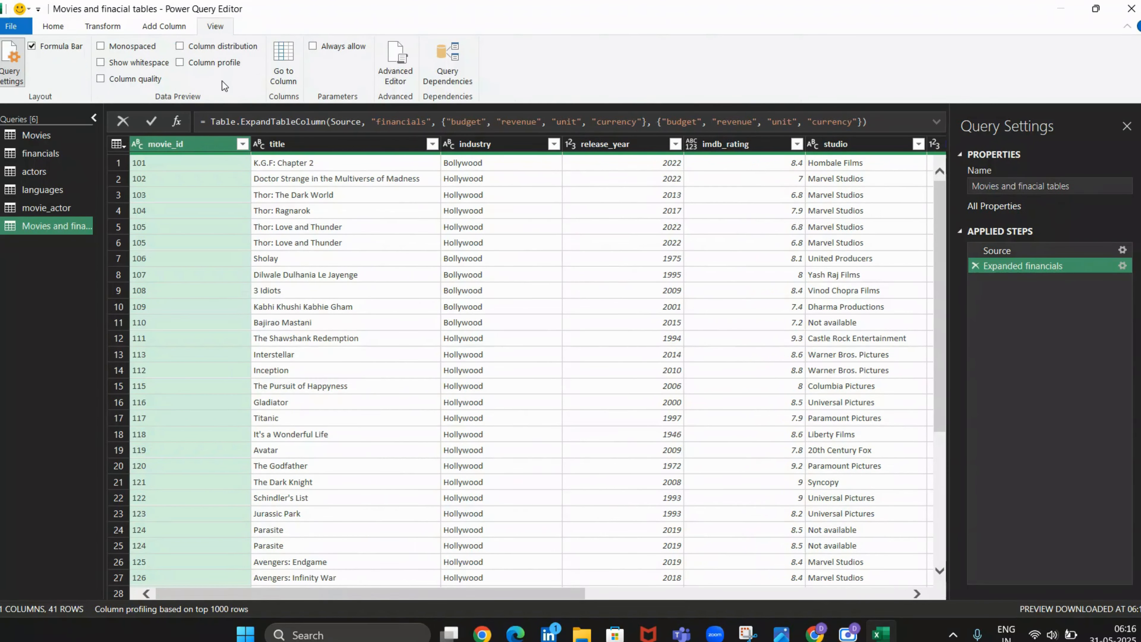
click(181, 47)
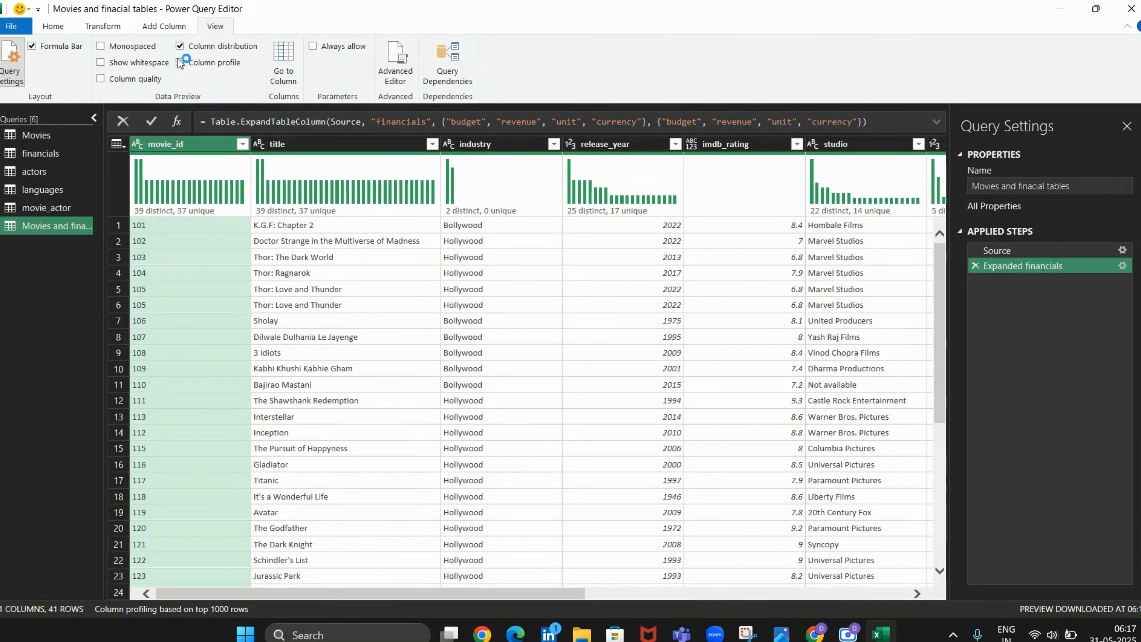
mouse_move(286, 202)
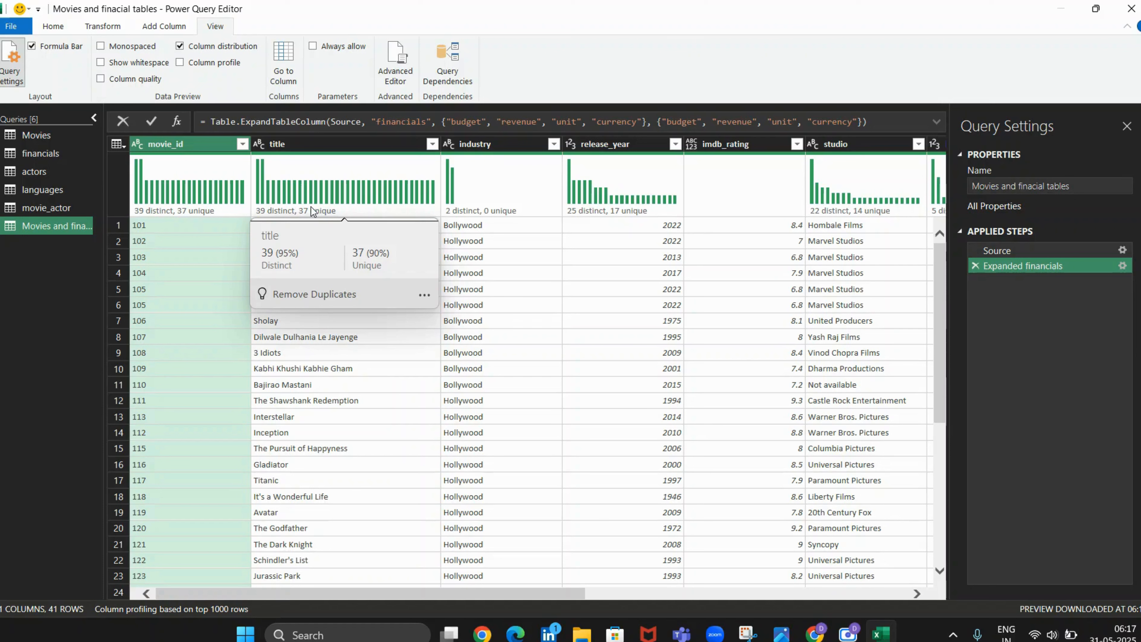
click(181, 62)
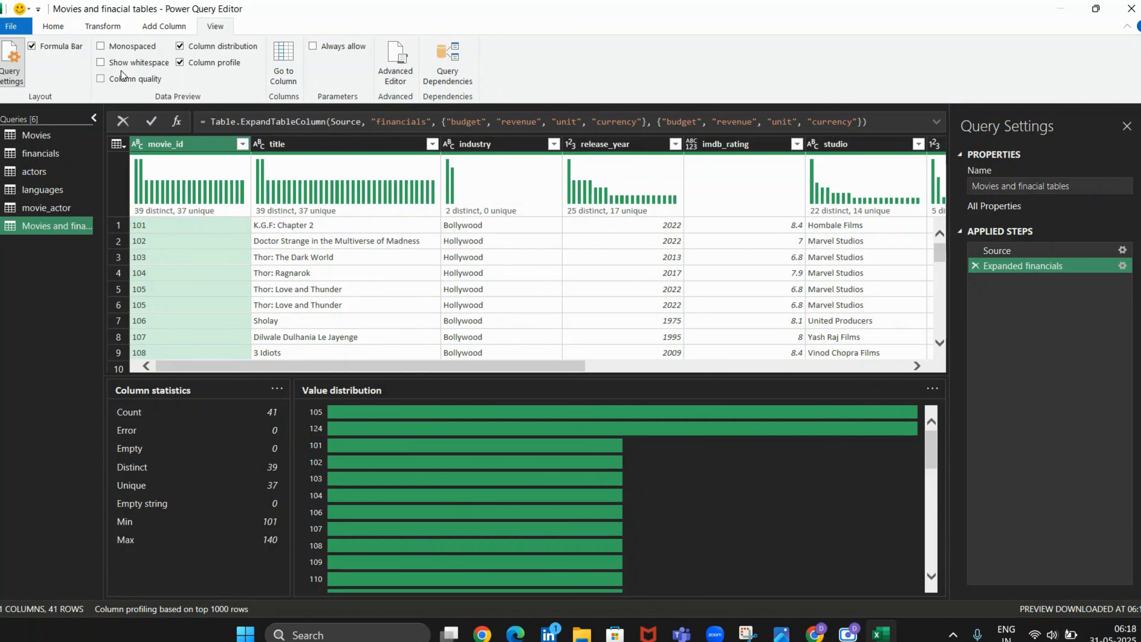
click(100, 78)
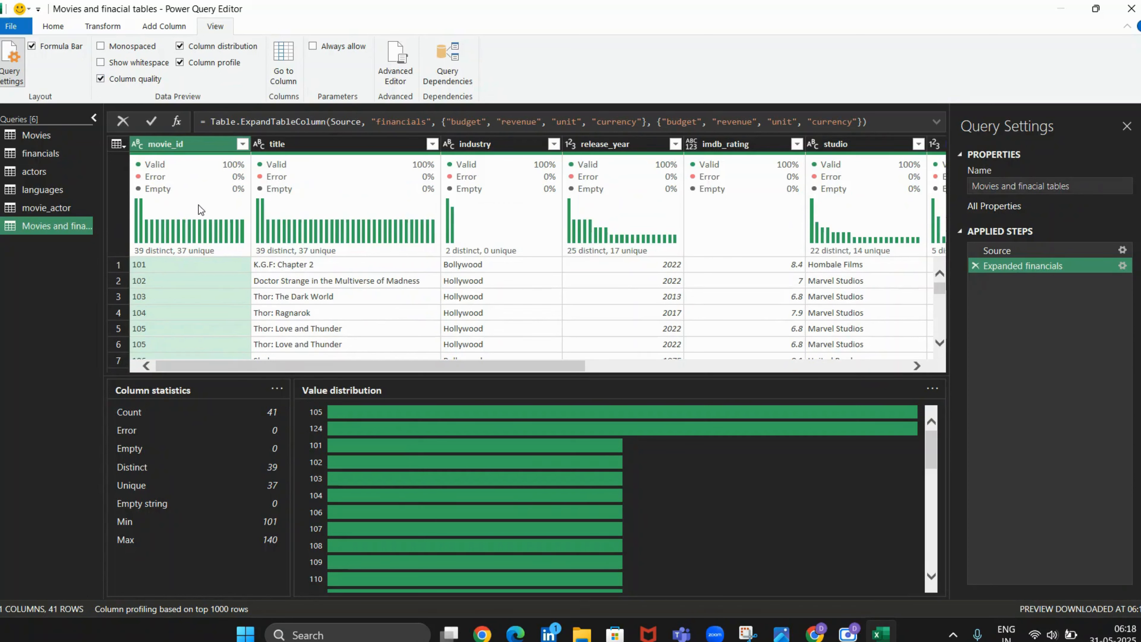
Turn off column distribution, column profile and column quality for the merged query's data preview.
mouse_move(155, 174)
click(180, 46)
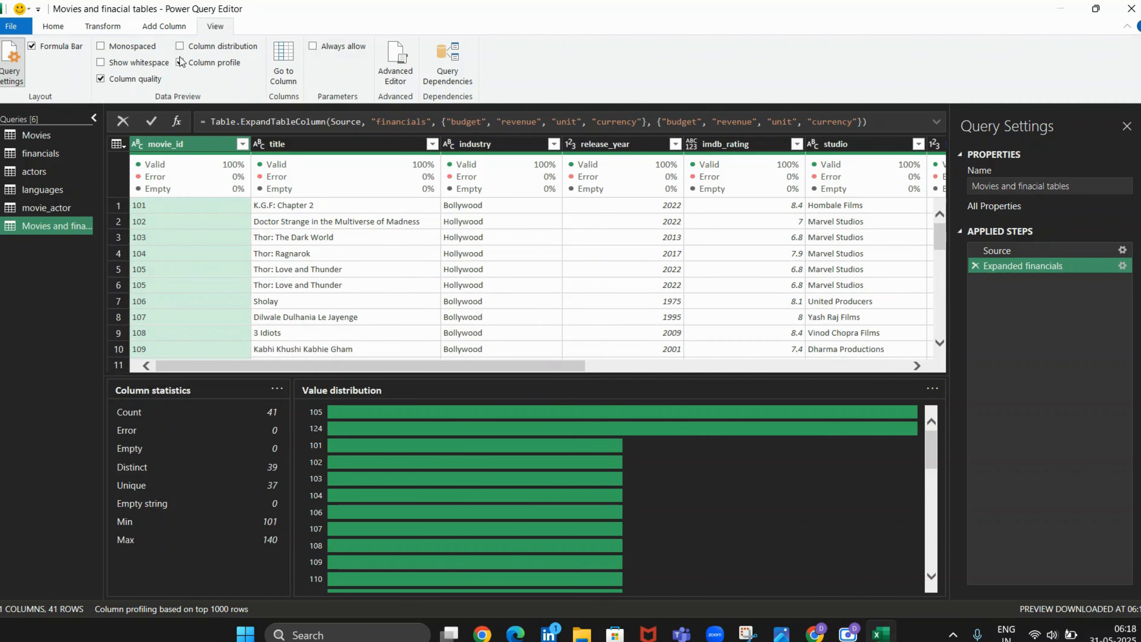
click(180, 62)
click(101, 78)
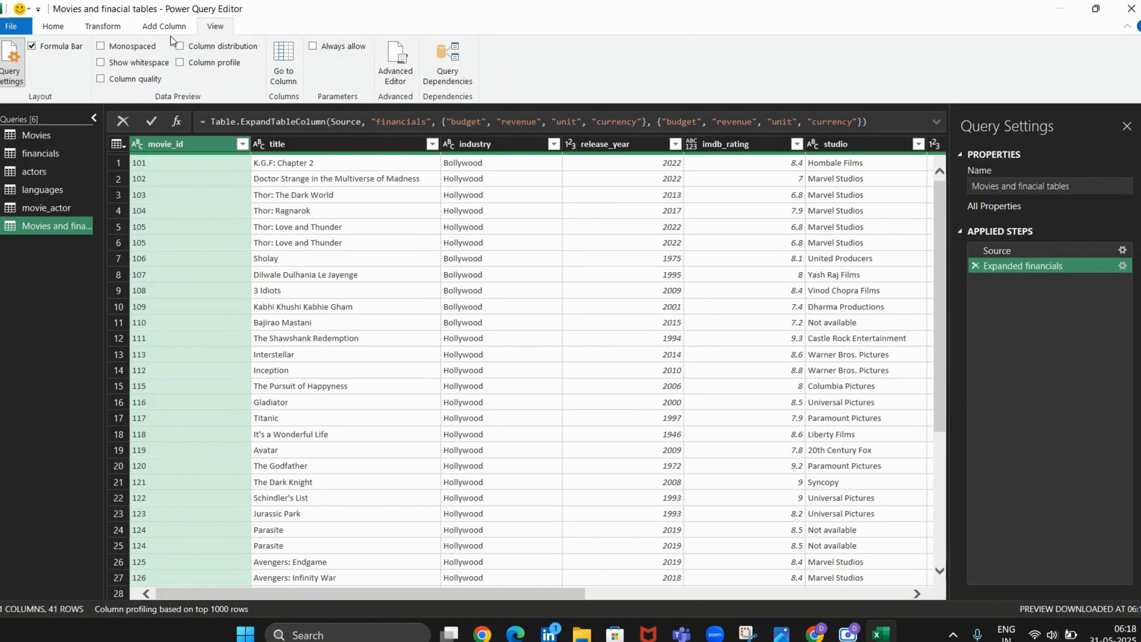
Examine the merged query's budget, revenue, unit and currency columns for mixed units.
click(169, 29)
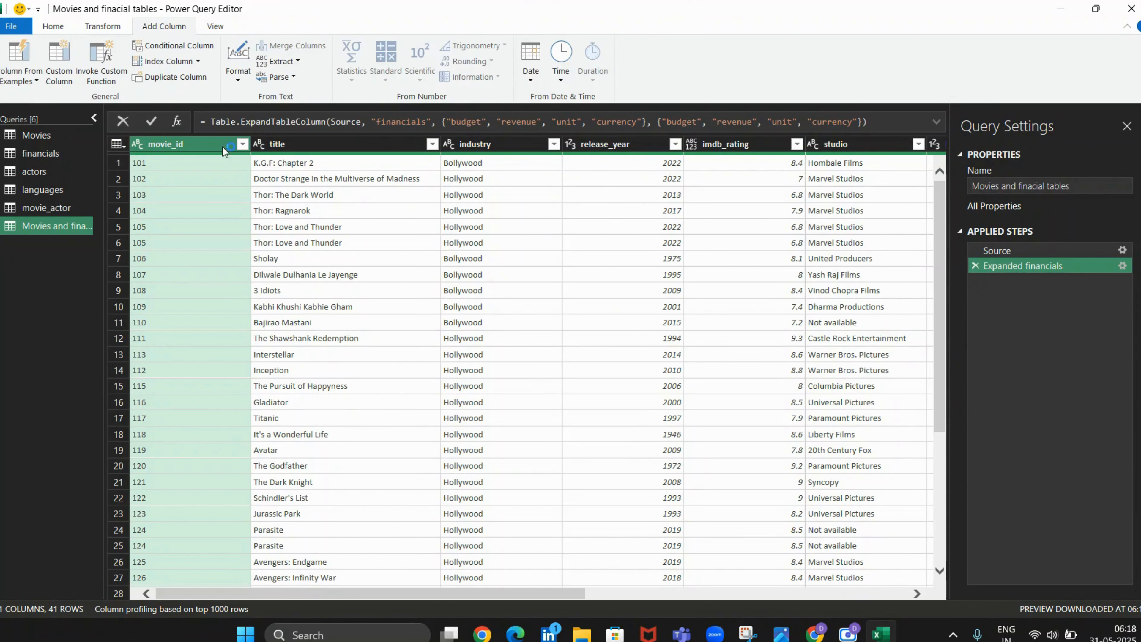
drag(499, 593, 816, 606)
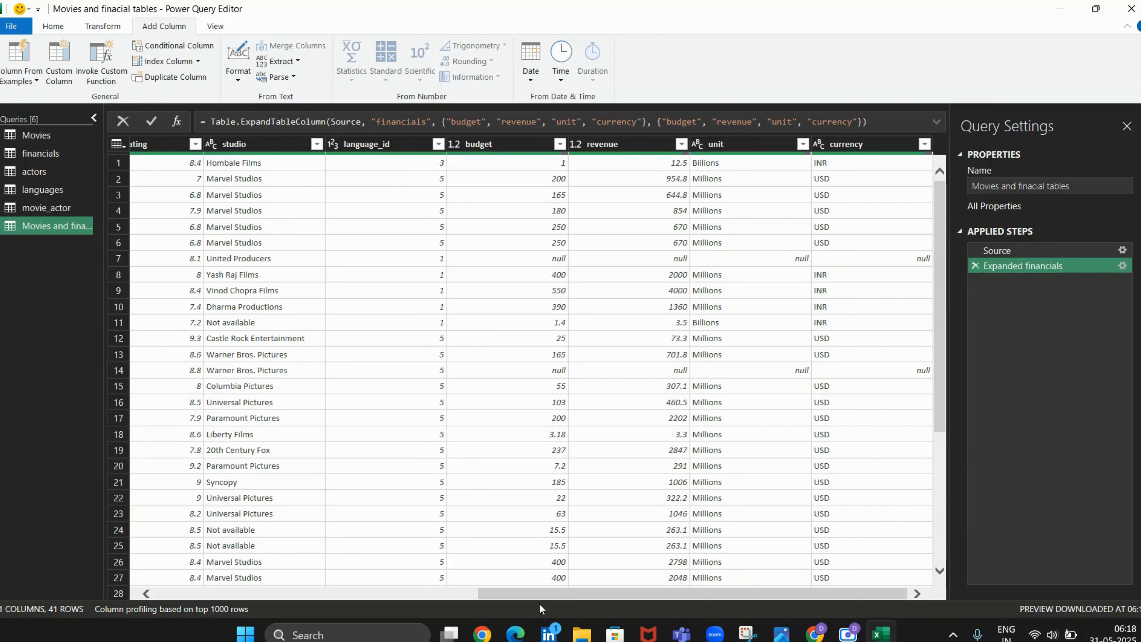
drag(540, 593, 175, 596)
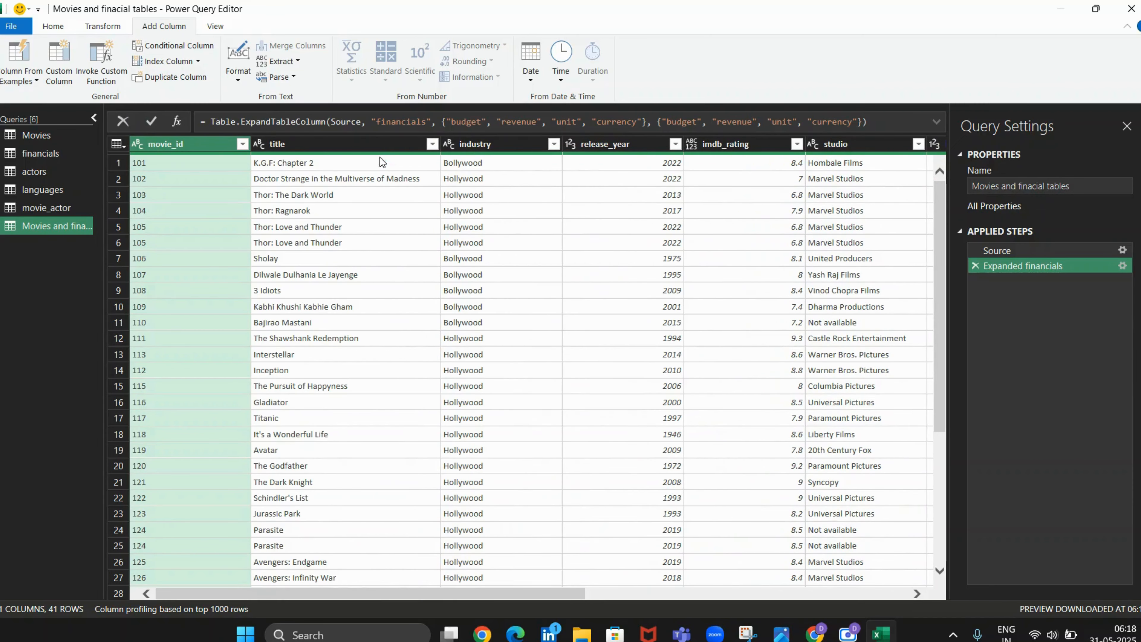
drag(490, 595, 792, 585)
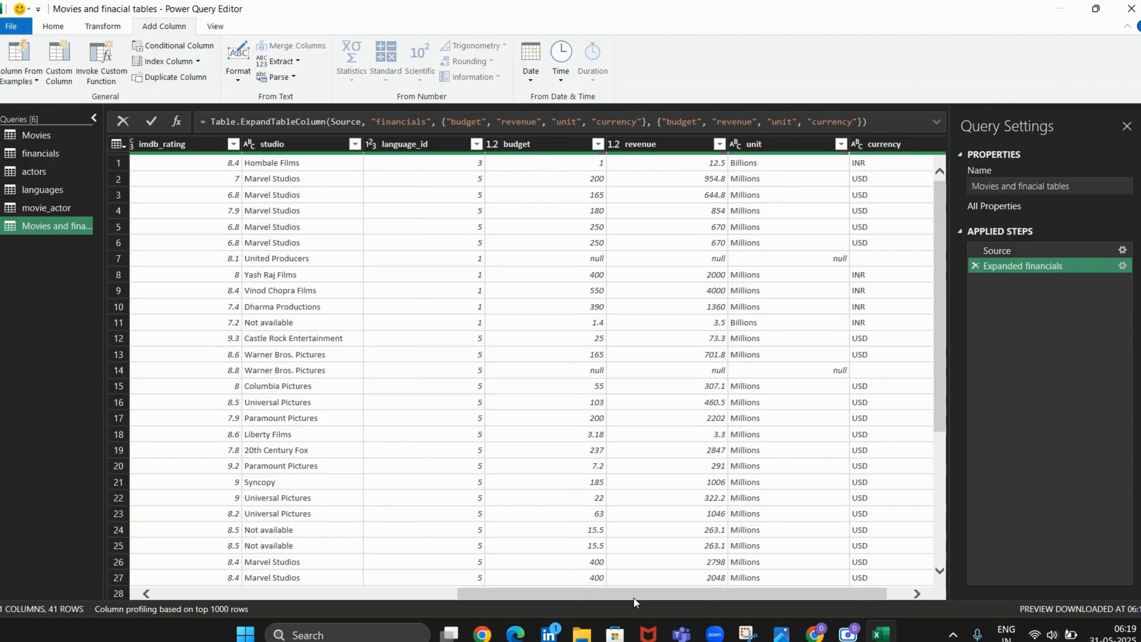
drag(634, 598, 692, 599)
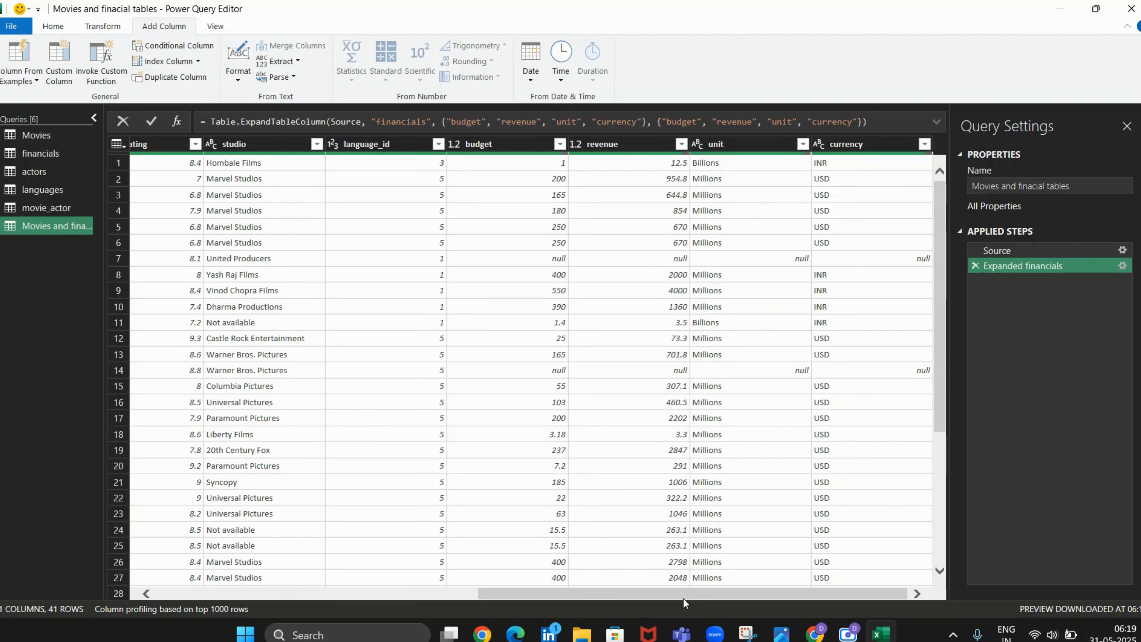
click(483, 148)
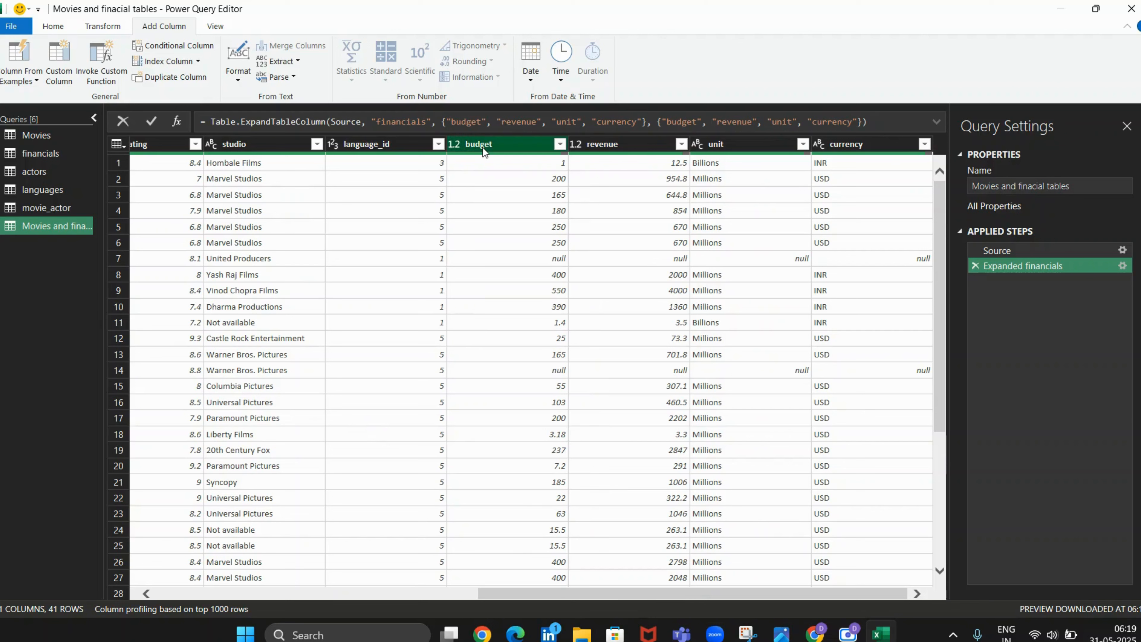
click(624, 151)
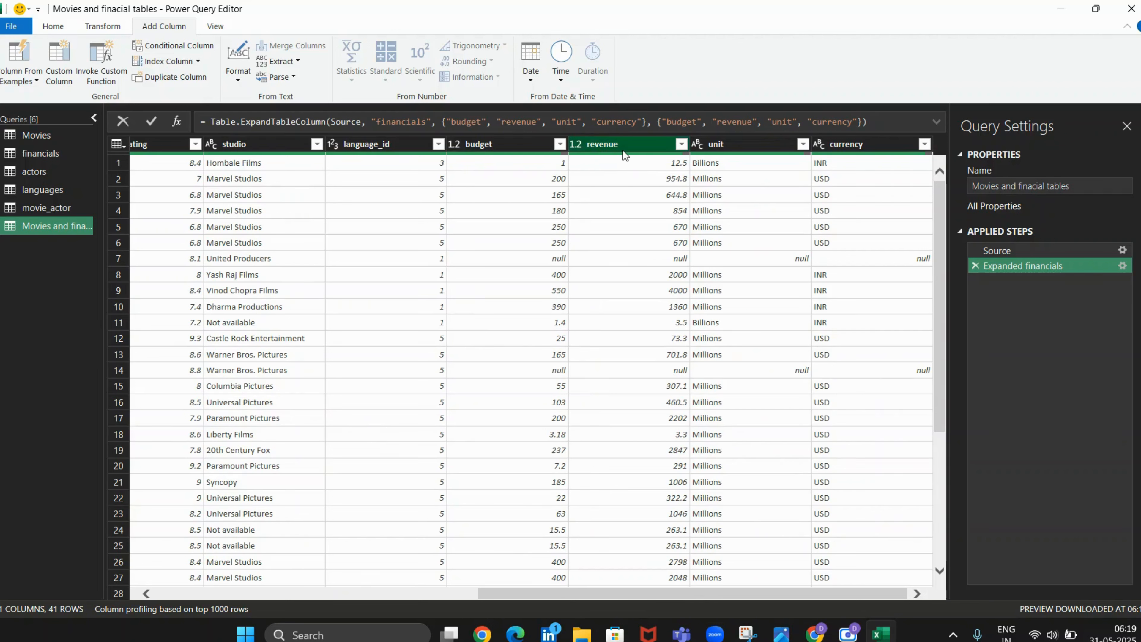
drag(668, 593, 703, 590)
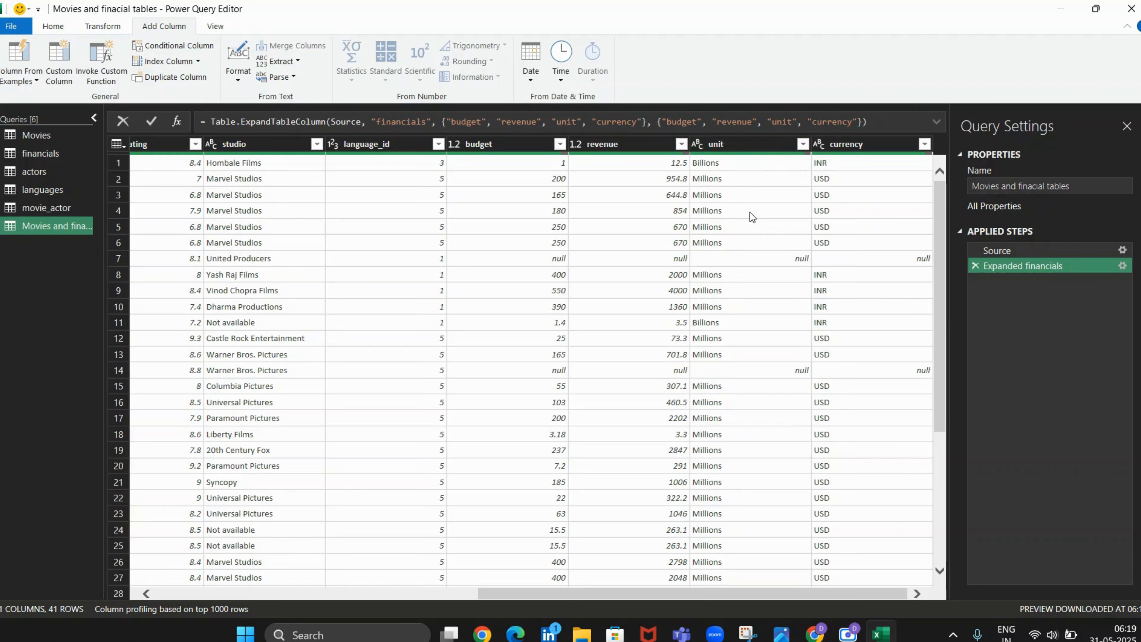
Start a new conditional column on the merged query and name it unit_factor.
click(194, 51)
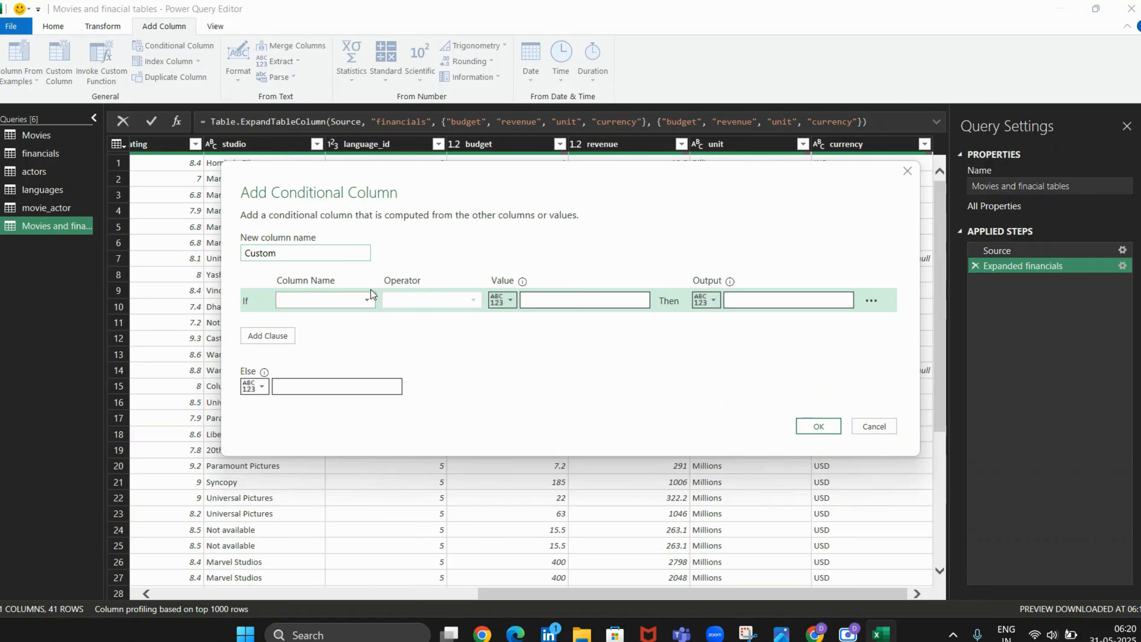
click(356, 248)
key(BackSpace)
key(BackSpace)
key(BackSpace)
key(BackSpace)
key(BackSpace)
key(BackSpace)
text(unit)
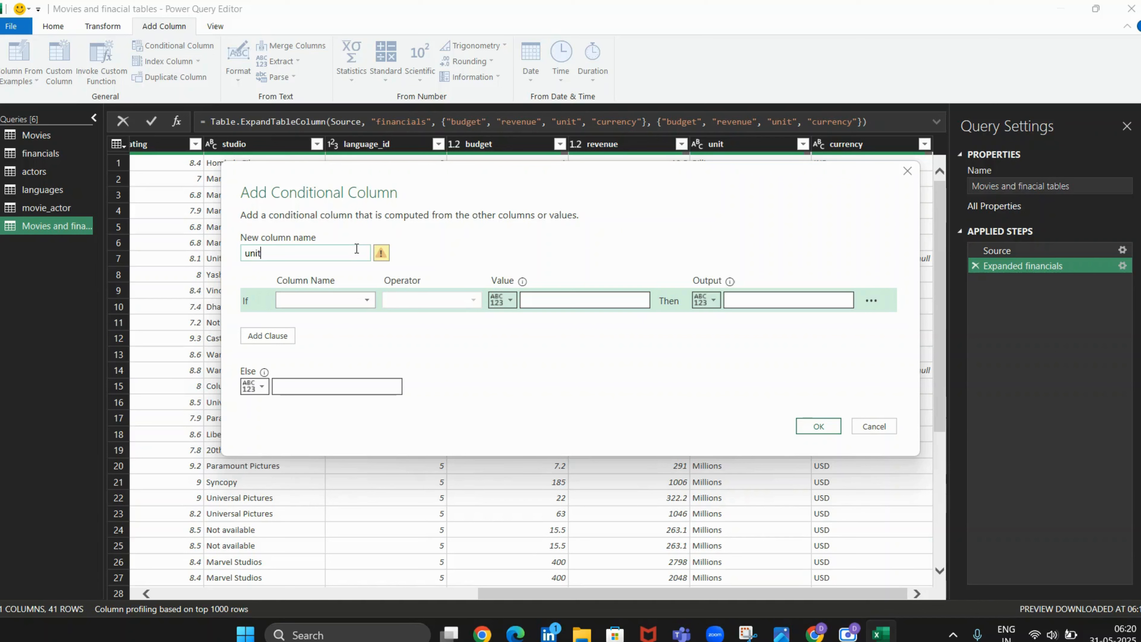
text(_factor)
Make unit_factor output 1000 if unit equals Billions and otherwise 1, and create the conditional column.
click(325, 301)
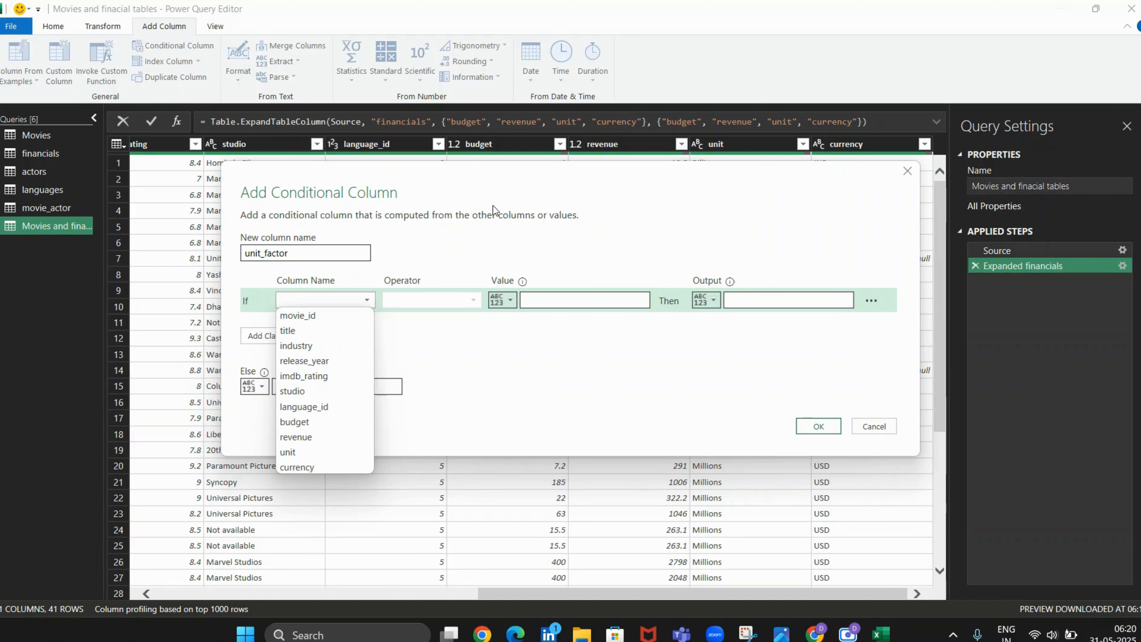
drag(509, 175, 502, 246)
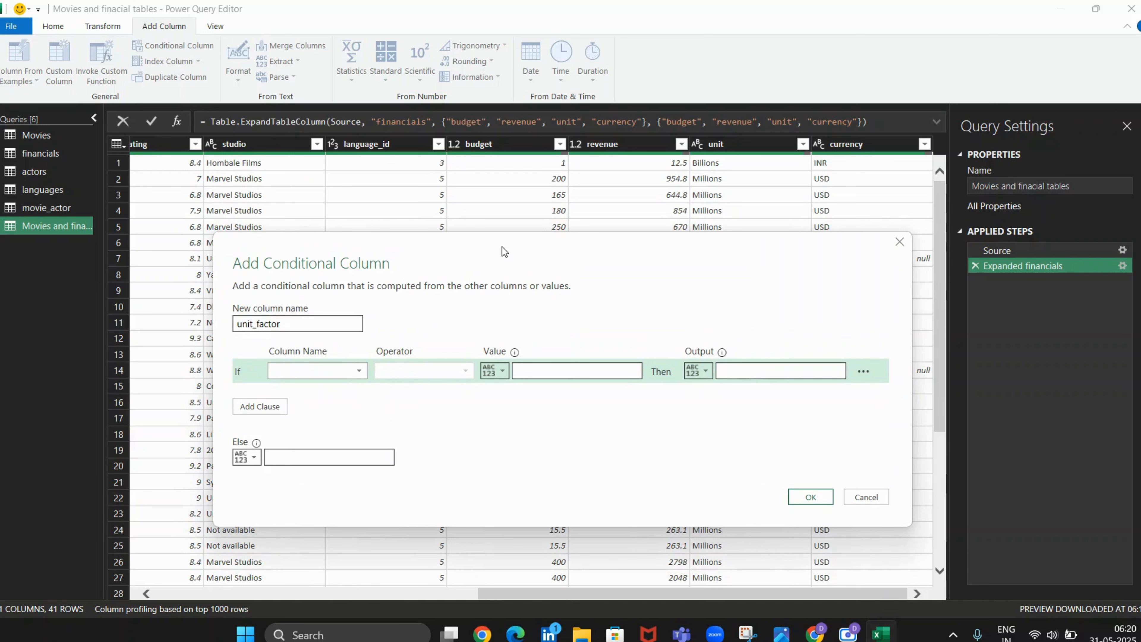
click(345, 370)
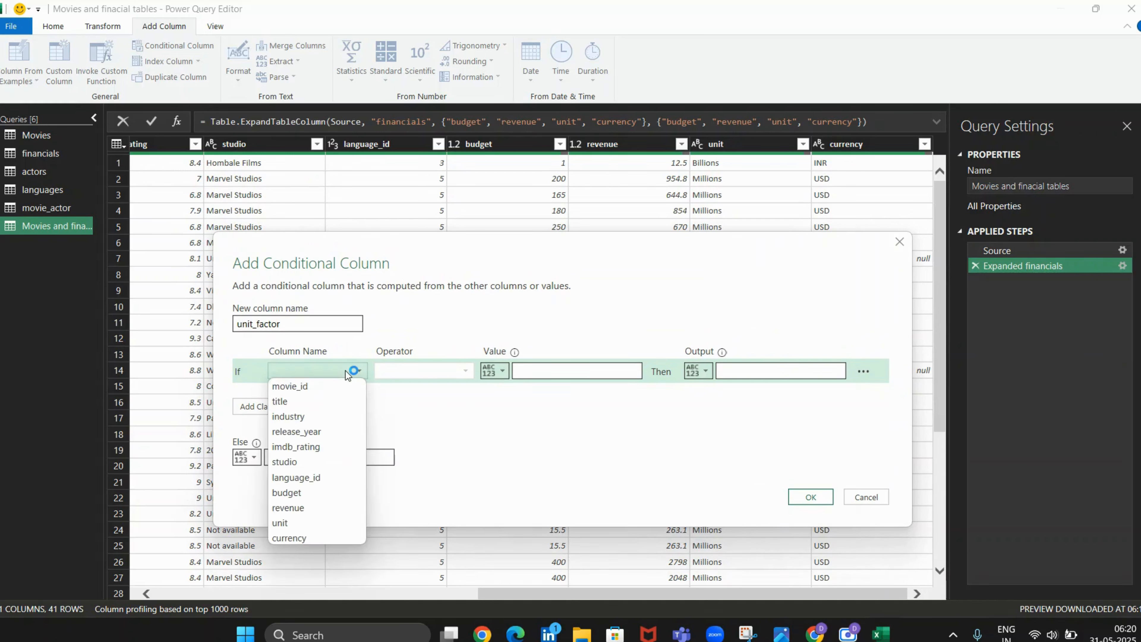
click(341, 522)
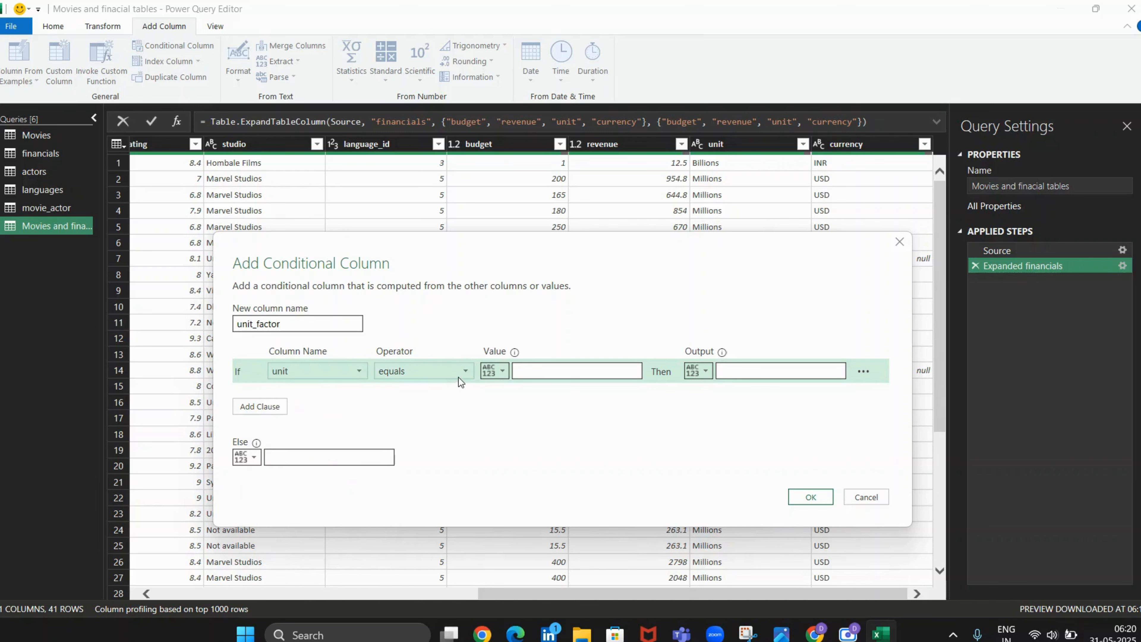
click(553, 373)
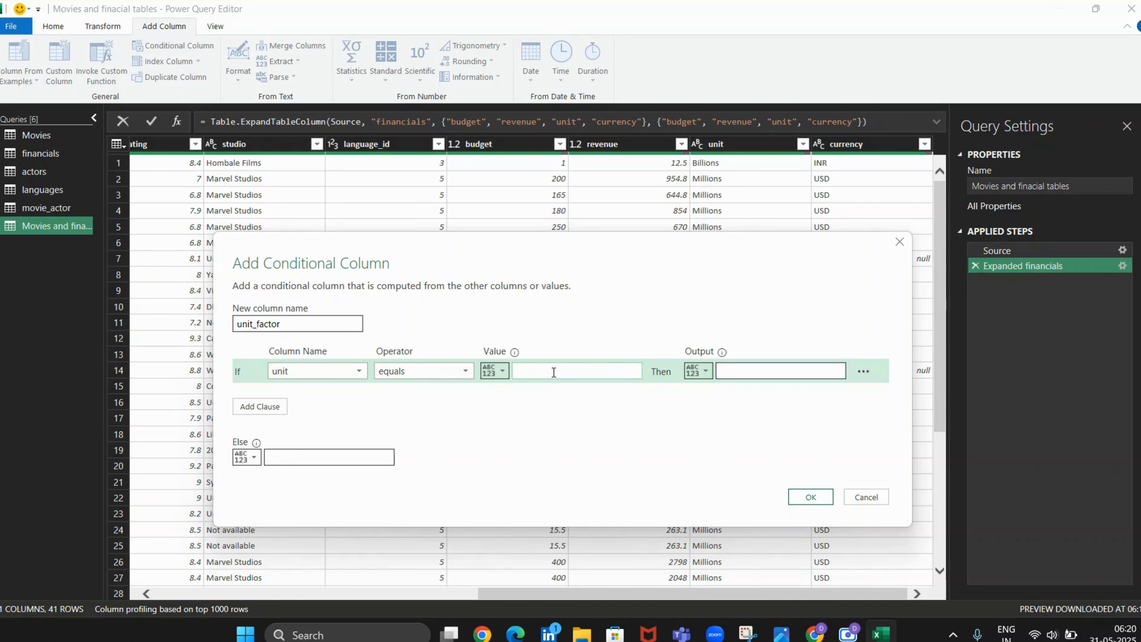
text(Billions)
click(733, 373)
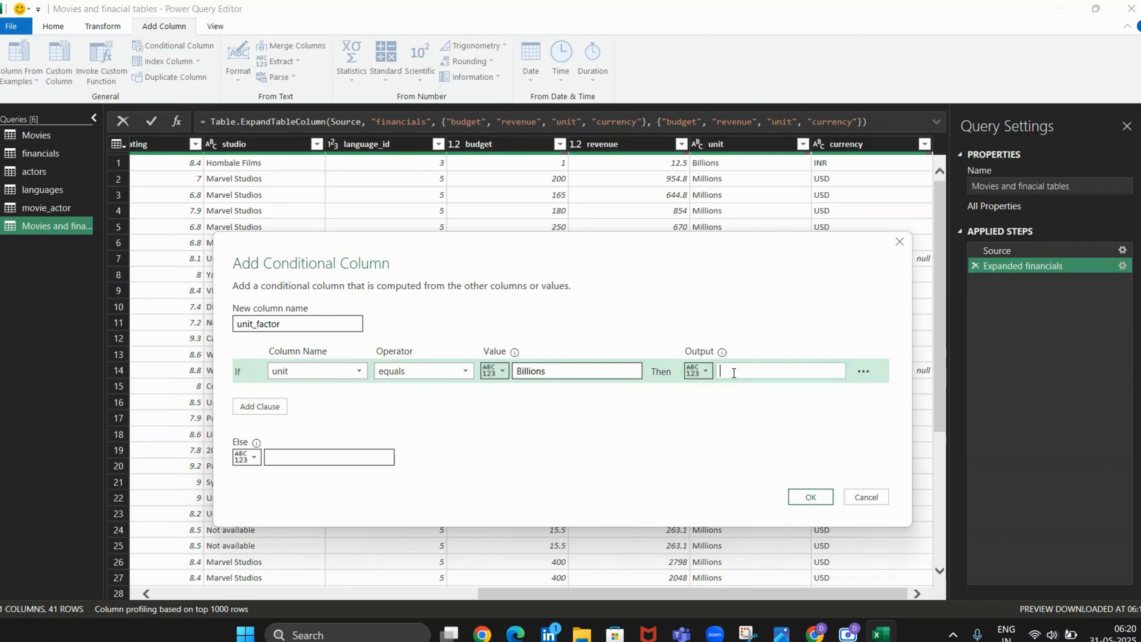
text(1000)
click(322, 455)
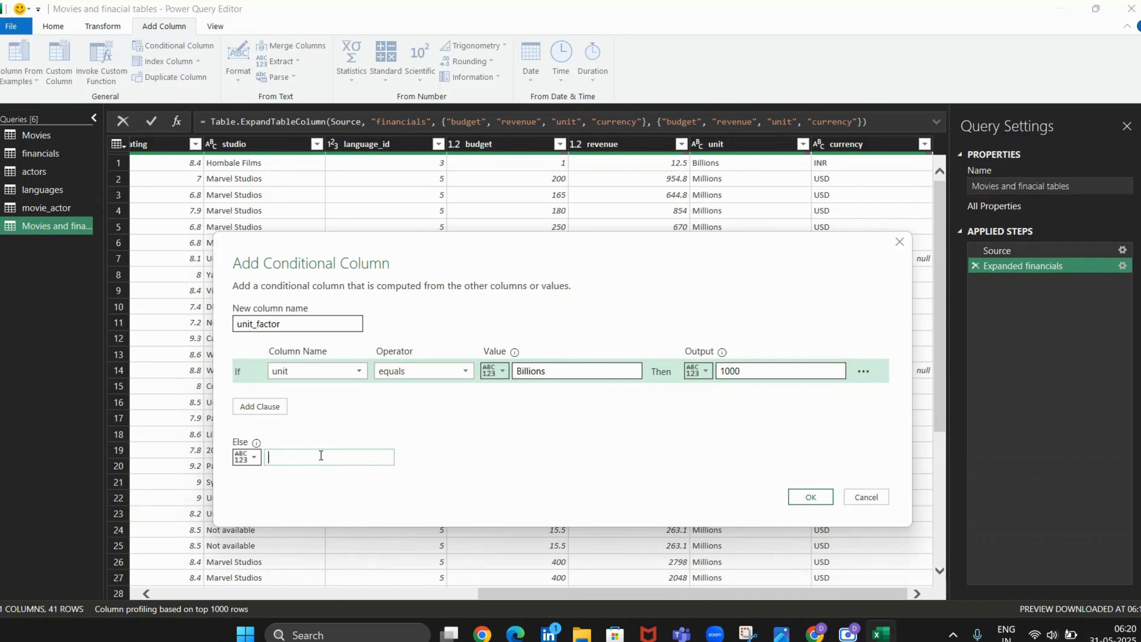
text(1)
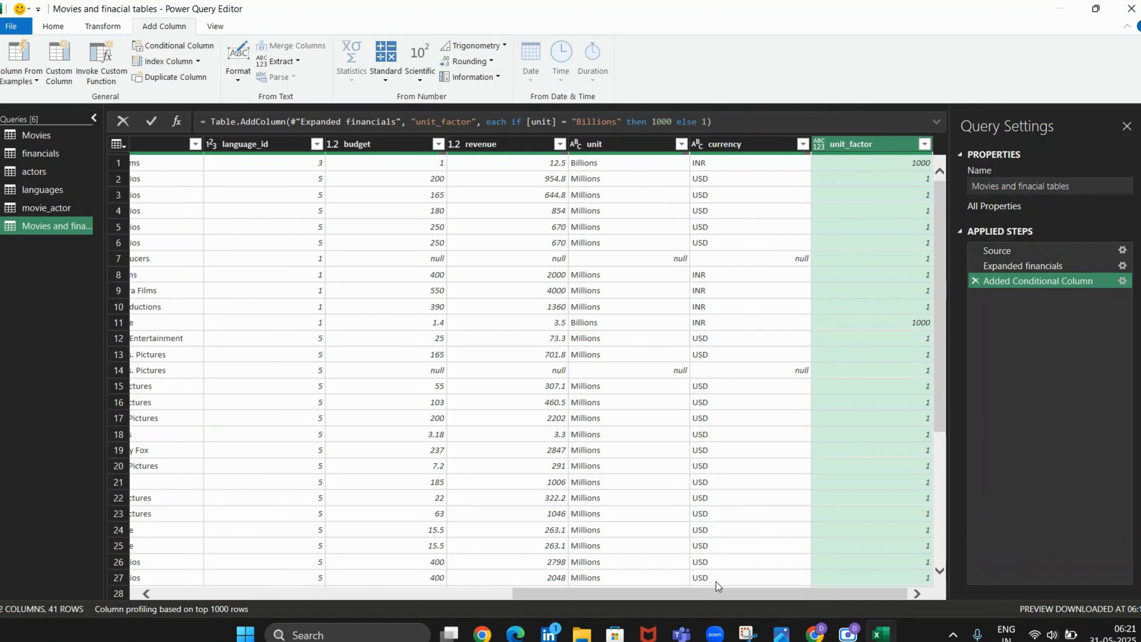
Start a new custom column on the merged query and name it budget_mln.
mouse_move(718, 598)
mouse_down()
mouse_move(673, 596)
mouse_move(717, 596)
mouse_up()
drag(825, 599, 746, 603)
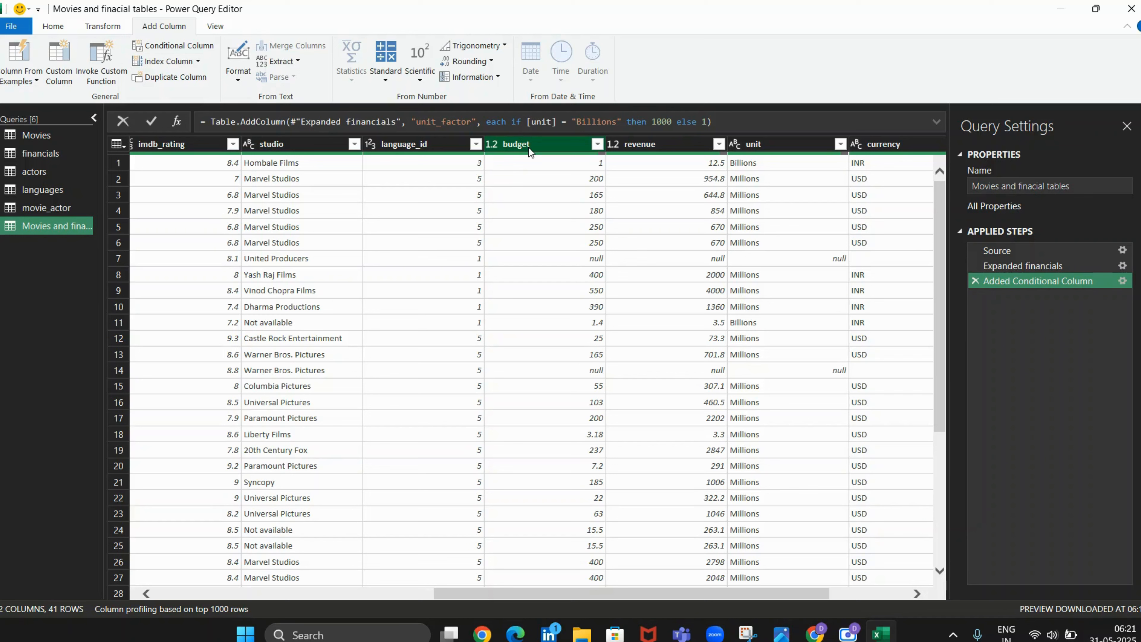
drag(634, 590, 764, 590)
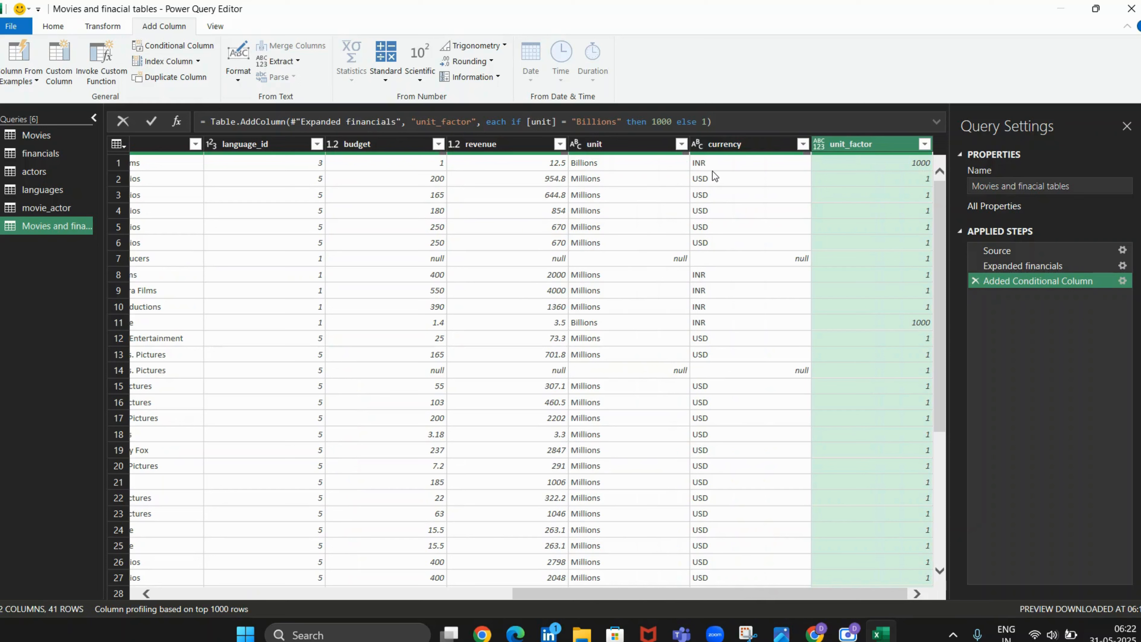
click(356, 147)
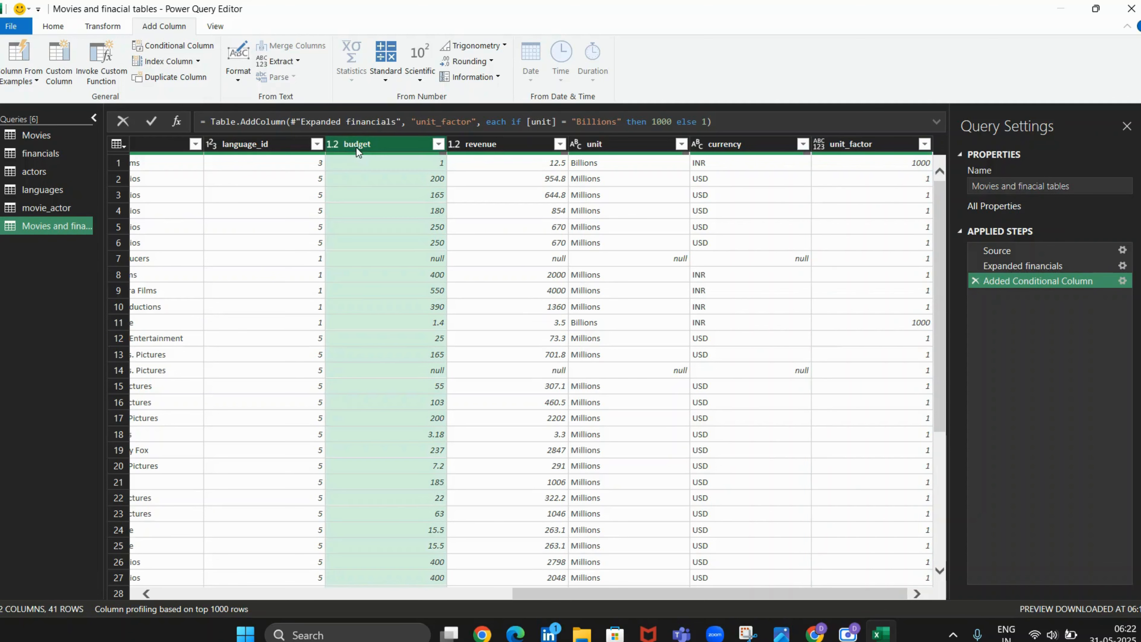
click(67, 76)
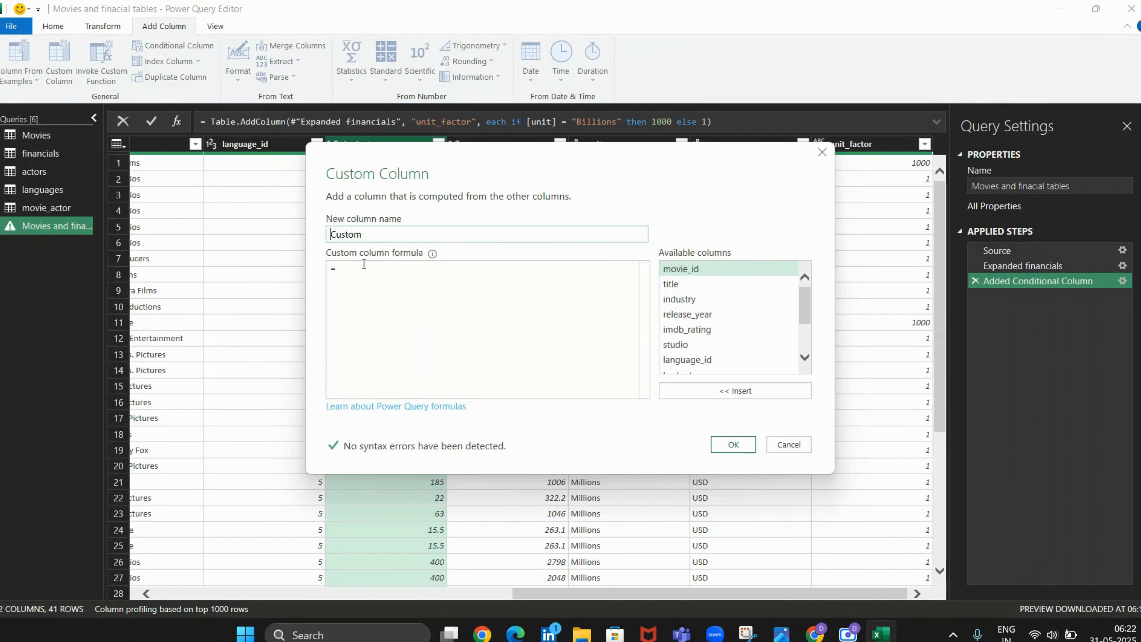
click(379, 230)
key(BackSpace)
key(BackSpace)
key(BackSpace)
key(BackSpace)
key(BackSpace)
key(BackSpace)
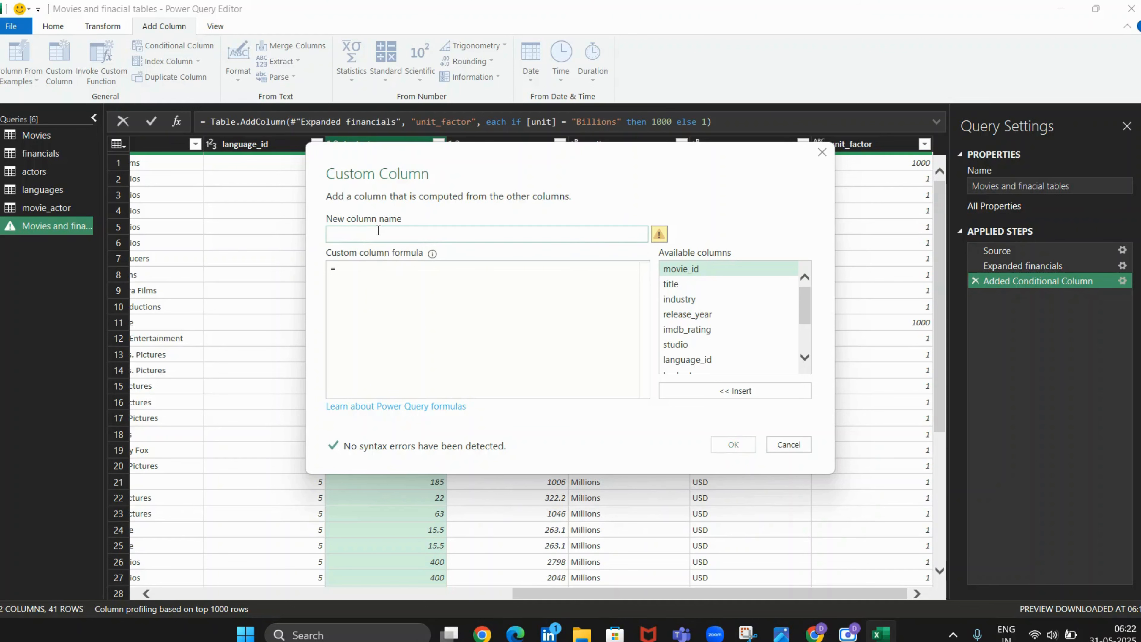
drag(490, 155, 493, 237)
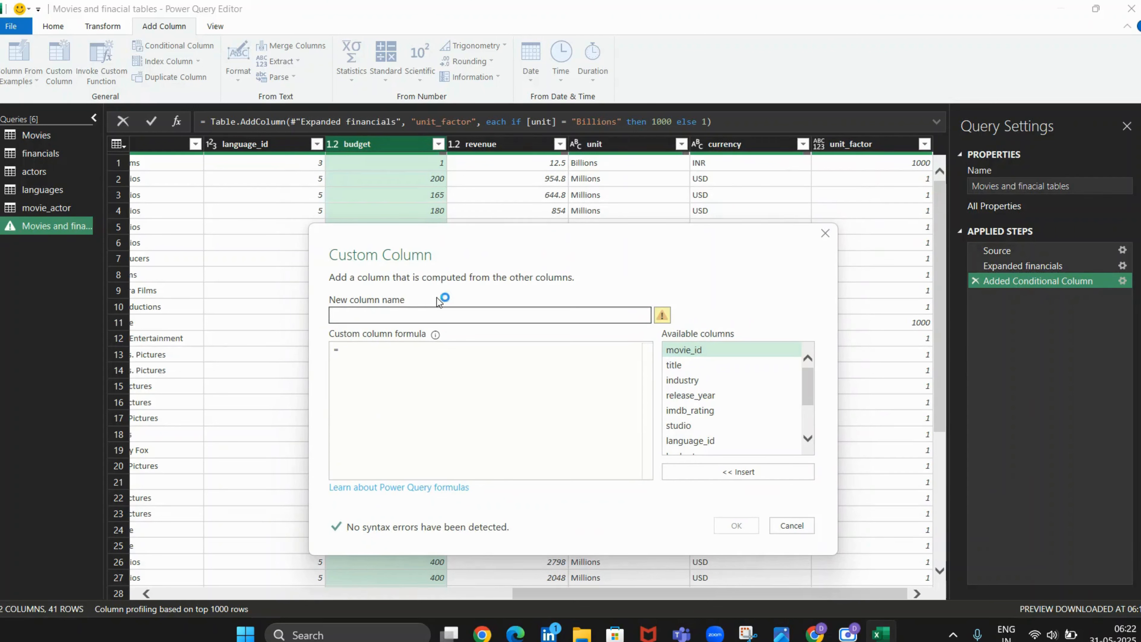
text(budget)
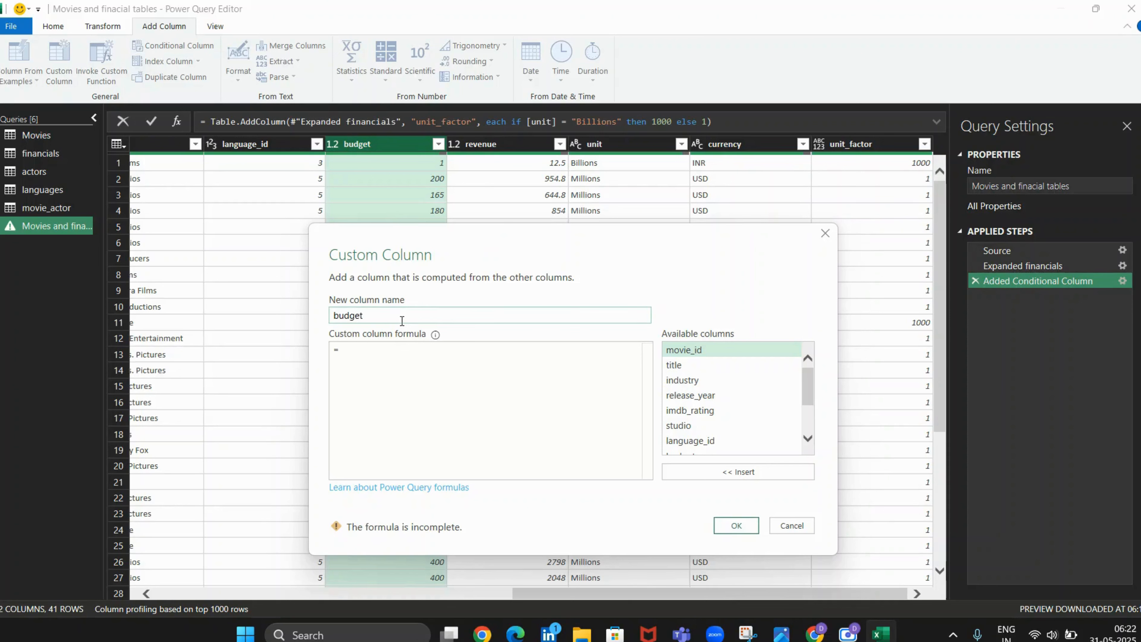
text(_mln)
Begin the budget_mln custom column formula with the budget column.
click(360, 360)
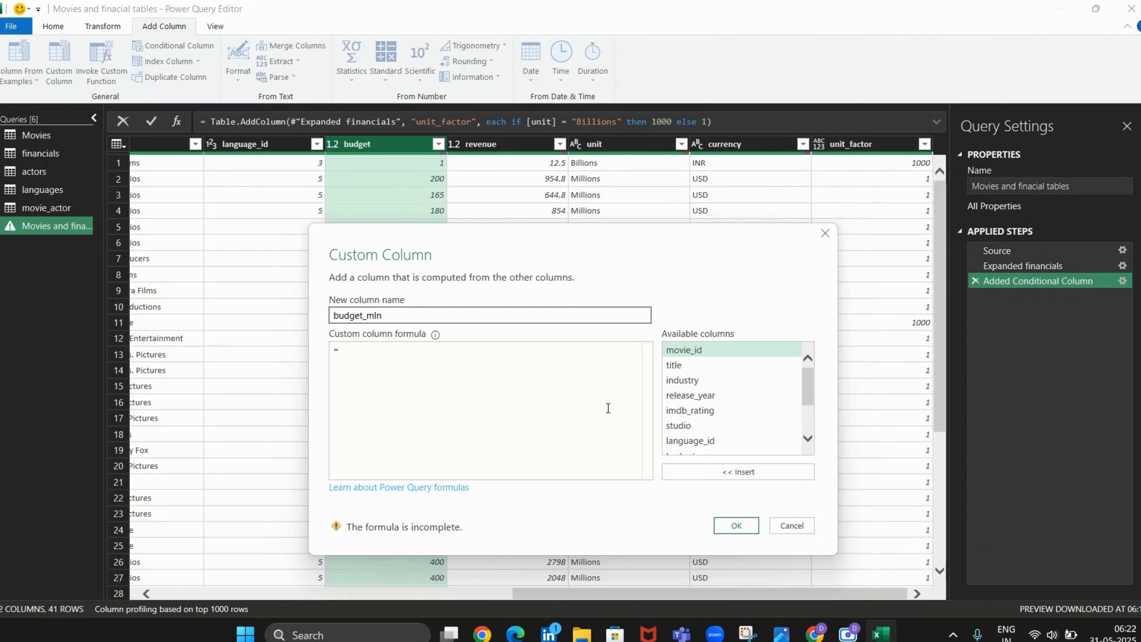
scroll(696, 385, down, 1)
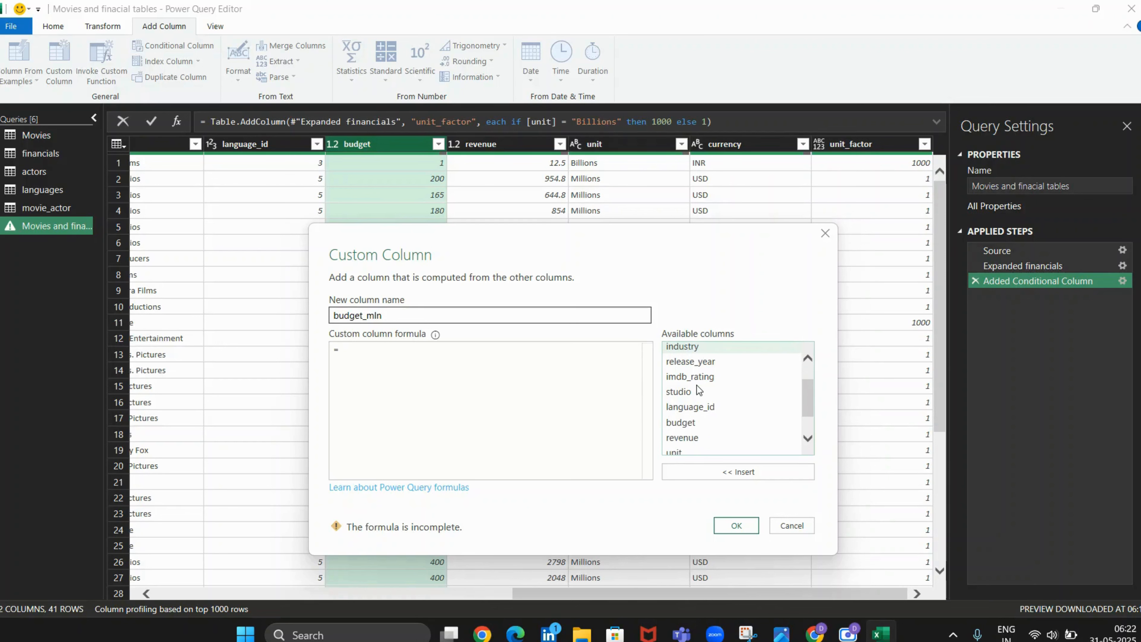
scroll(696, 386, down, 1)
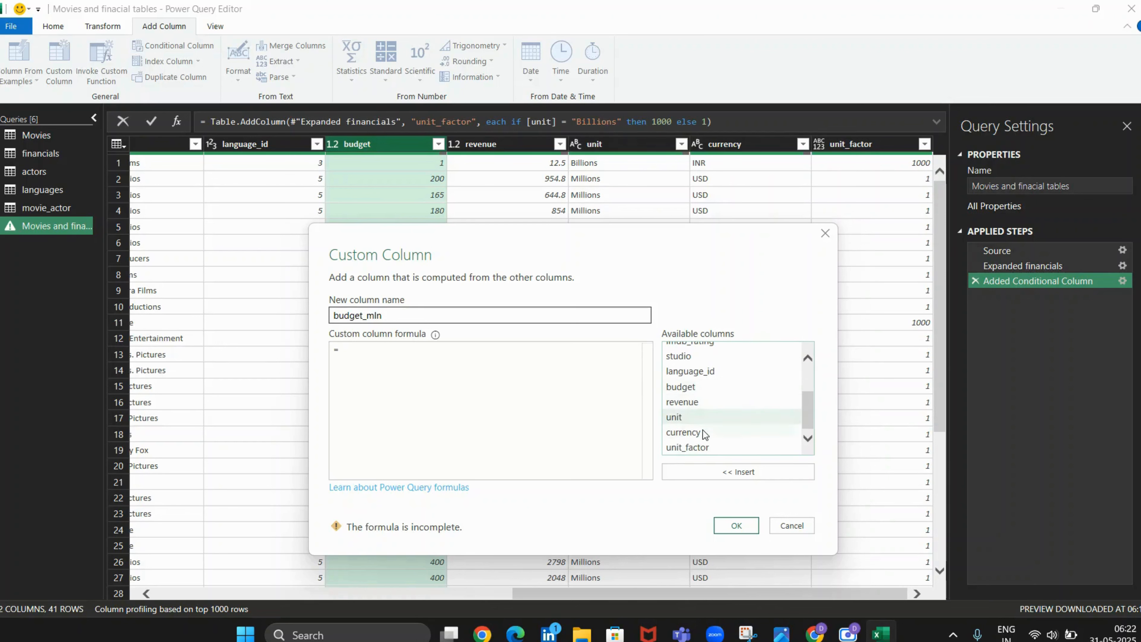
scroll(702, 430, up, 2)
scroll(702, 430, up, 1)
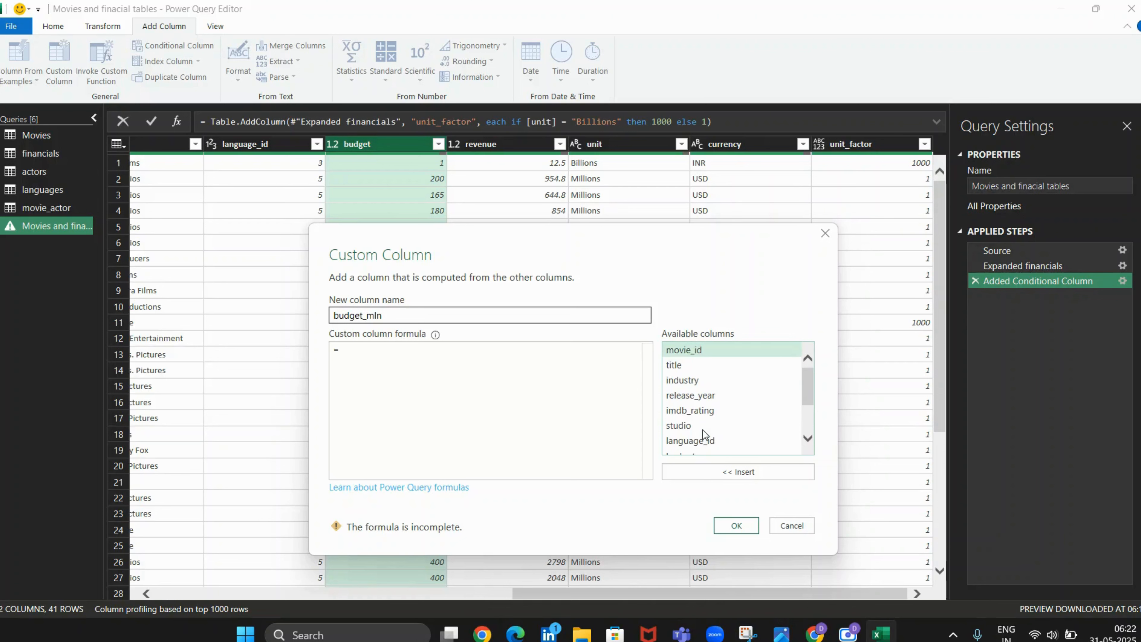
scroll(703, 428, down, 3)
click(695, 387)
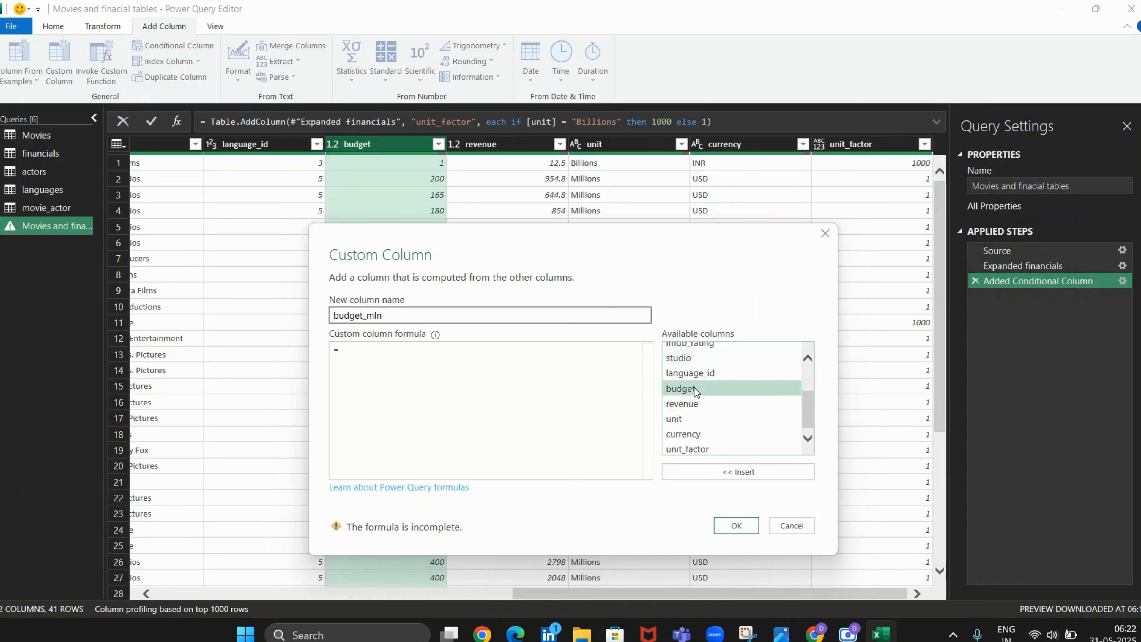
click(732, 473)
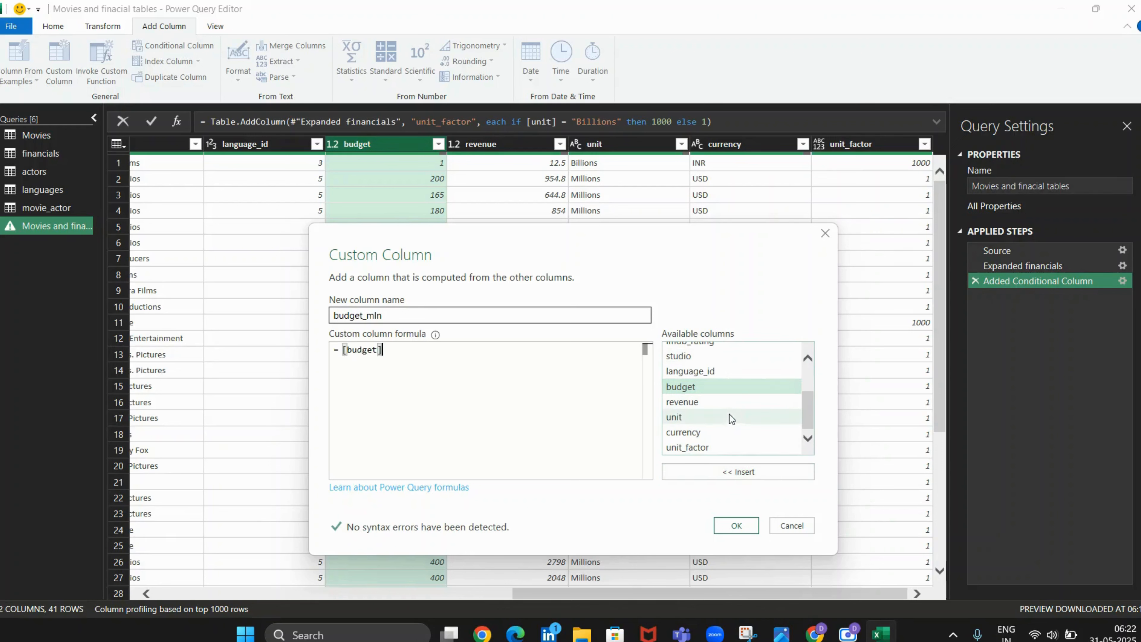
Complete the budget_mln formula as [budget]*[unit_factor] and create the custom column.
click(714, 446)
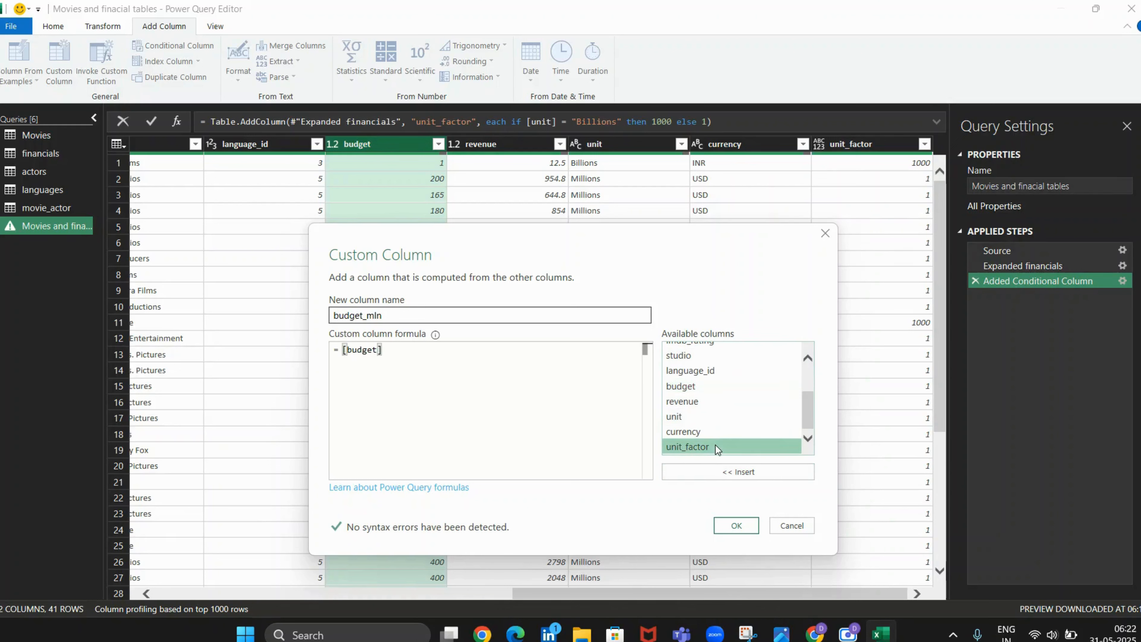
click(719, 473)
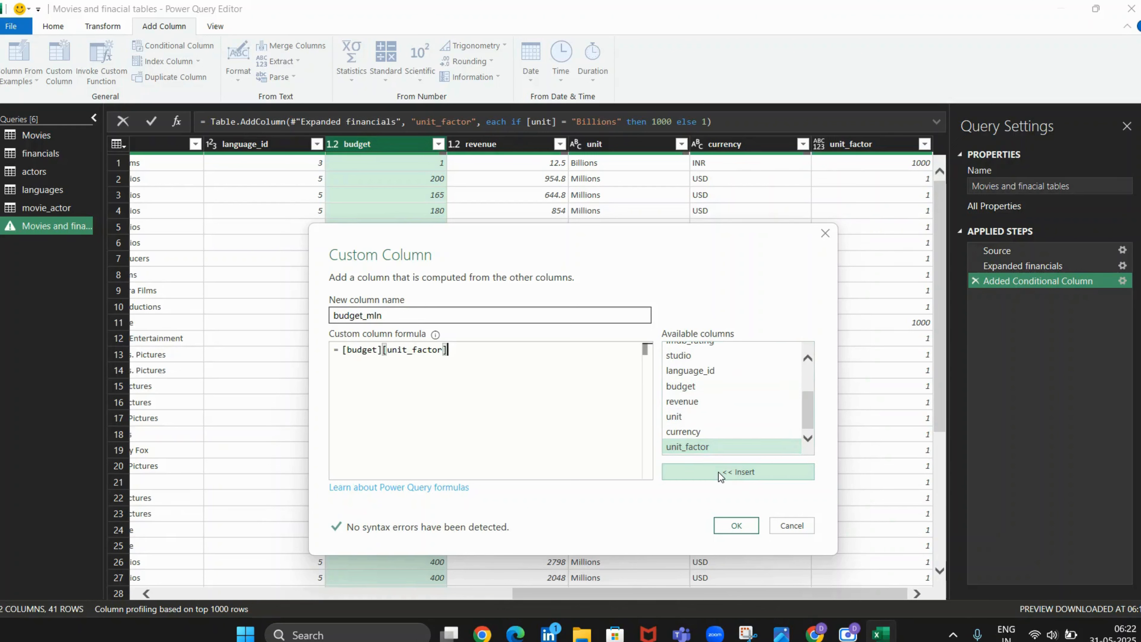
click(384, 350)
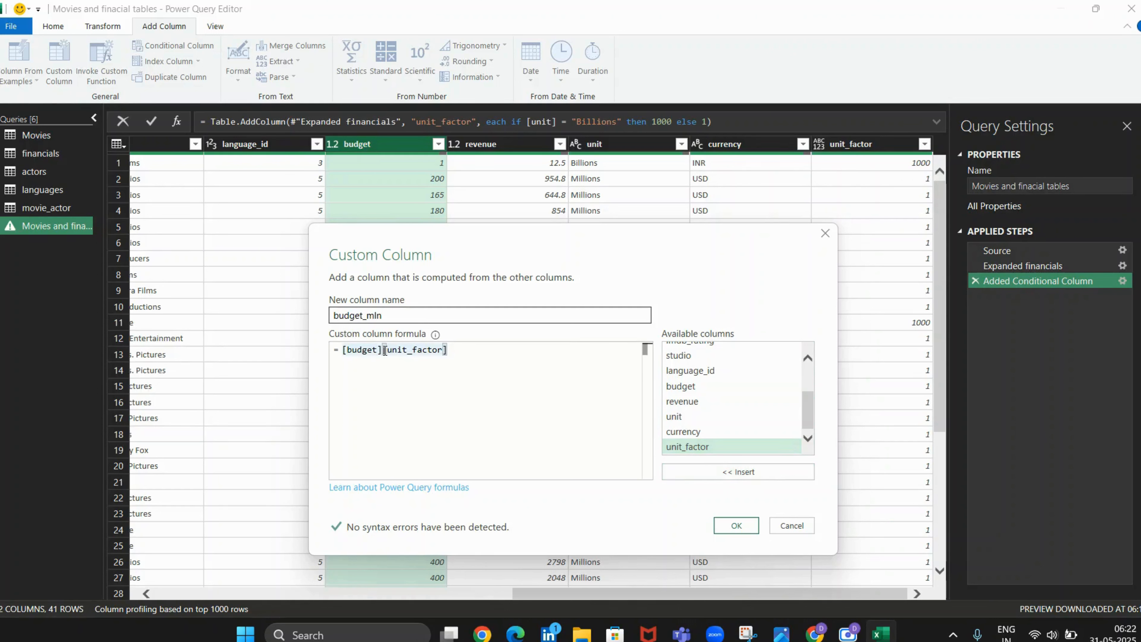
text(*)
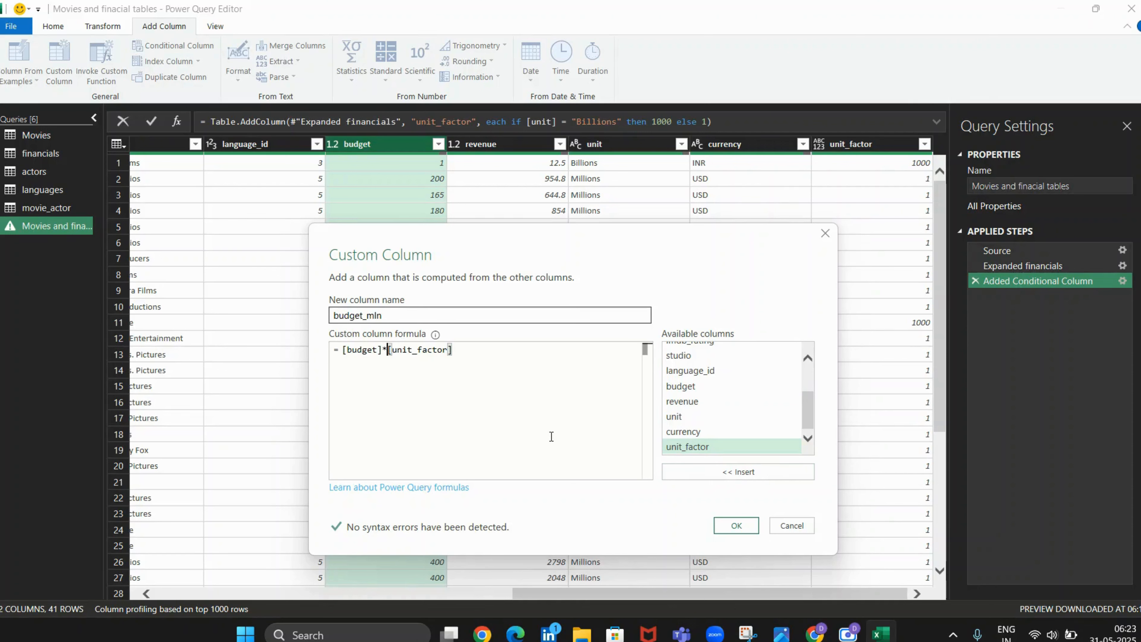
click(729, 529)
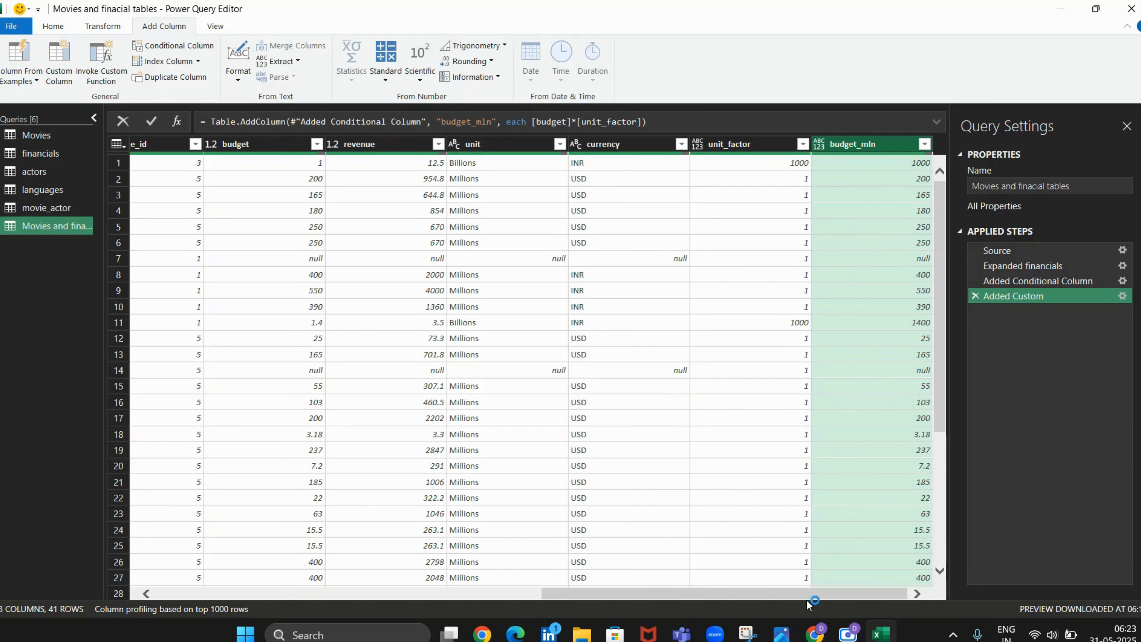
drag(812, 591, 849, 577)
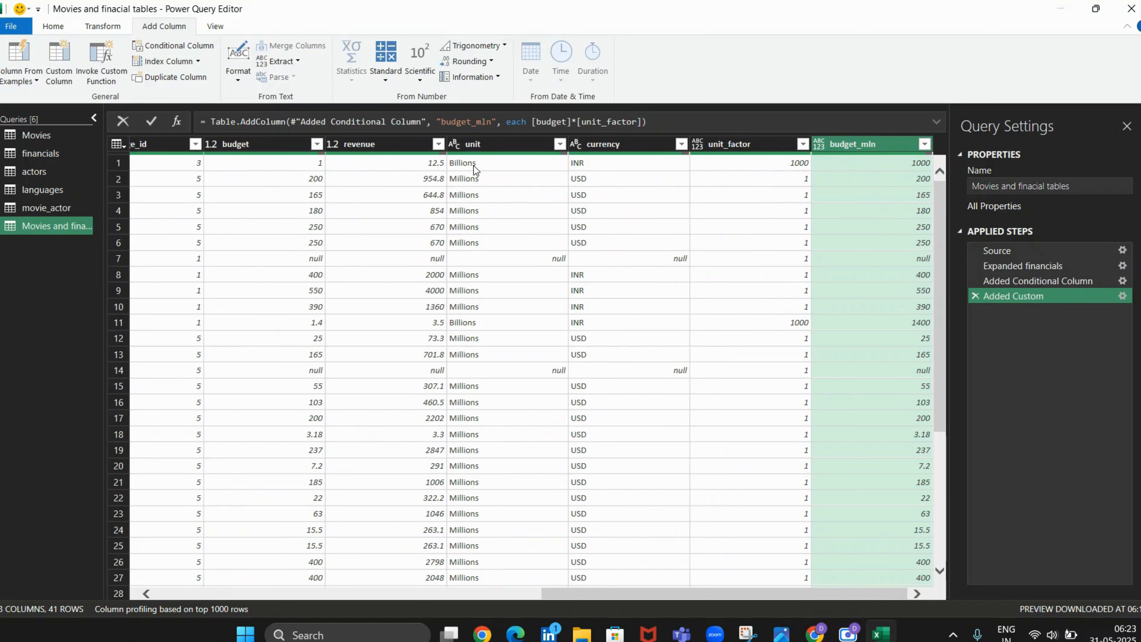
Start another custom column on the merged query and name it revenue_mln.
mouse_move(848, 152)
click(59, 73)
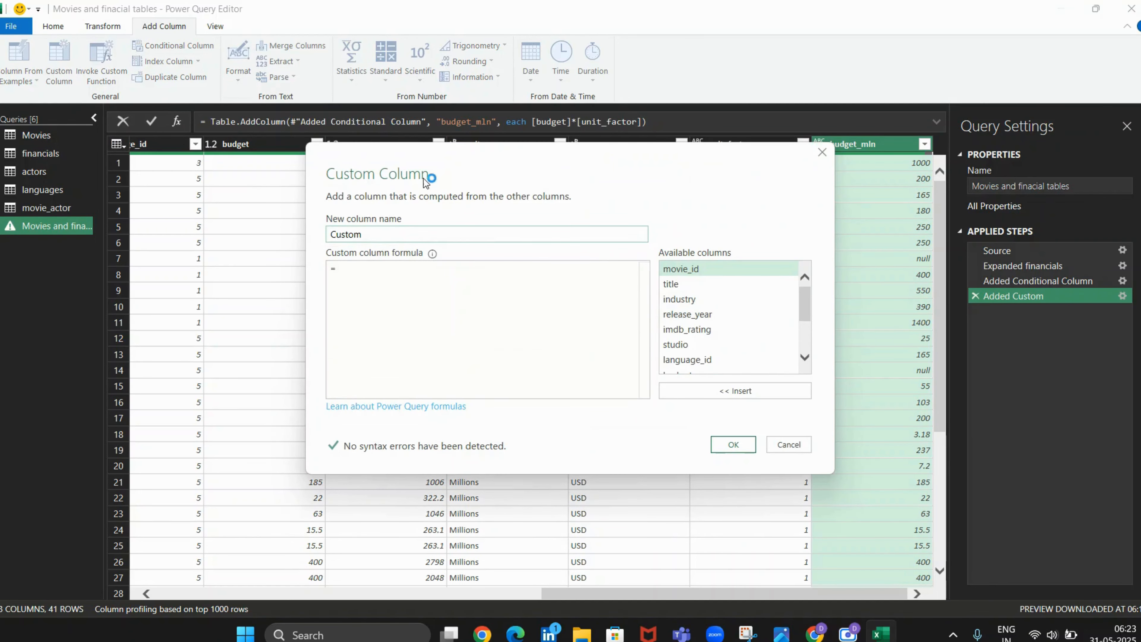
drag(431, 160, 447, 253)
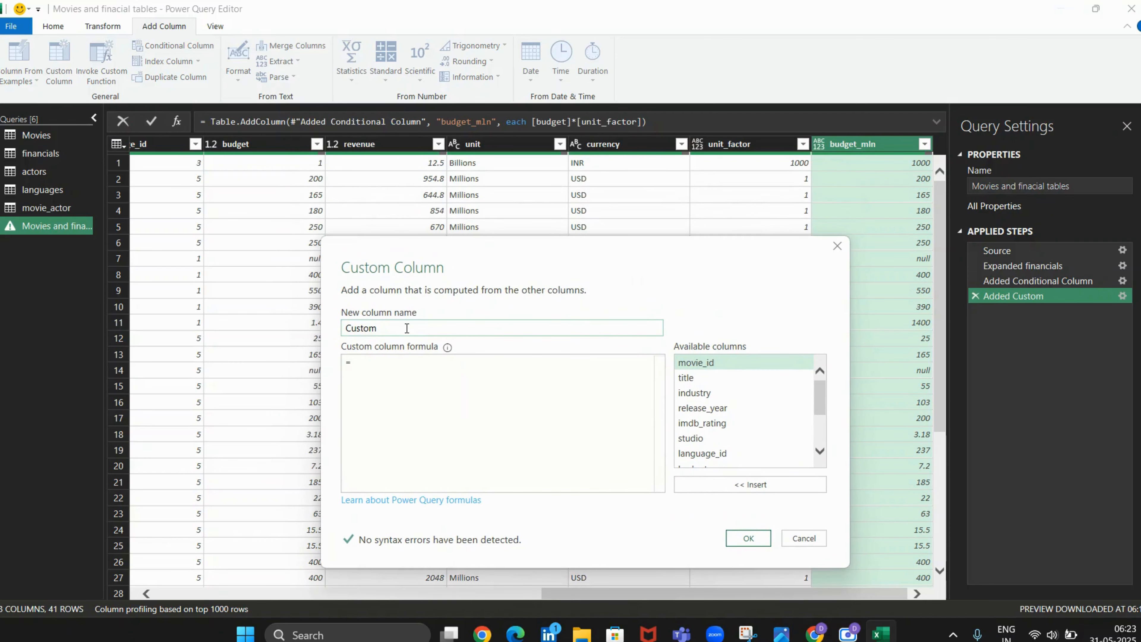
key(BackSpace)
key(BackSpace)
key(BackSpace)
key(BackSpace)
key(BackSpace)
key(BackSpace)
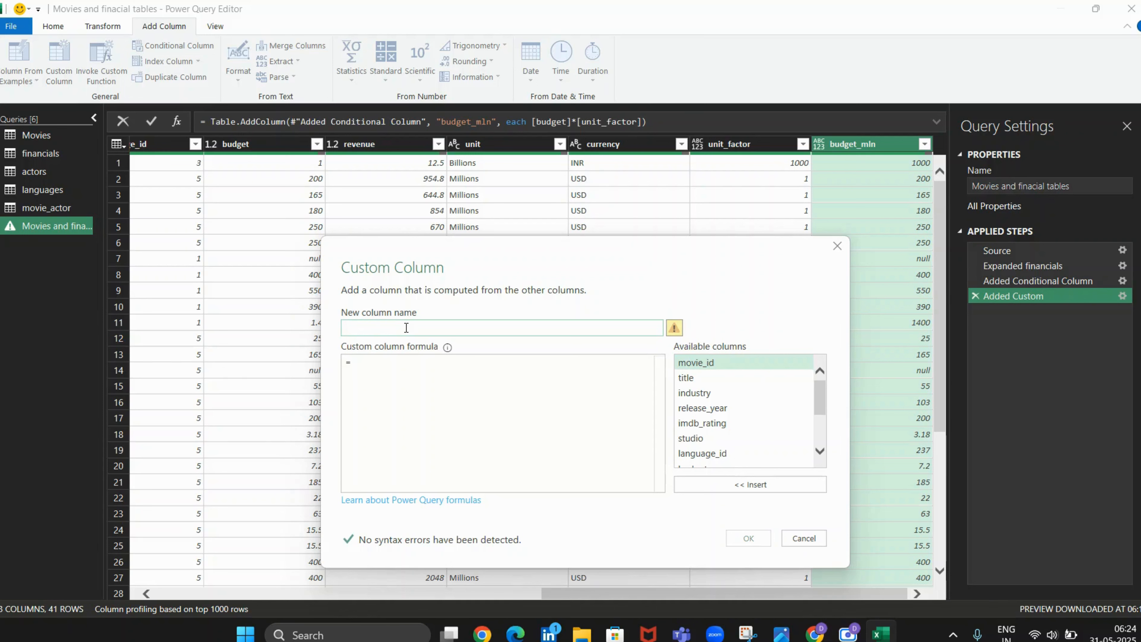
text(reve)
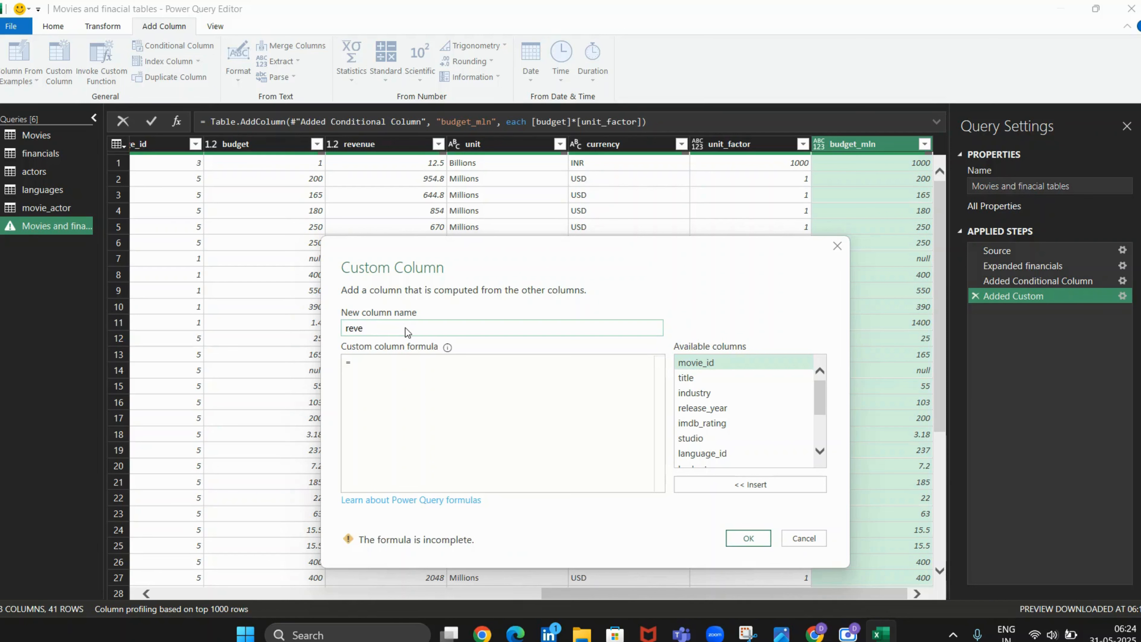
text(nue_mln)
Set the revenue_mln formula to [revenue]*[unit_factor] and create the custom column.
click(370, 370)
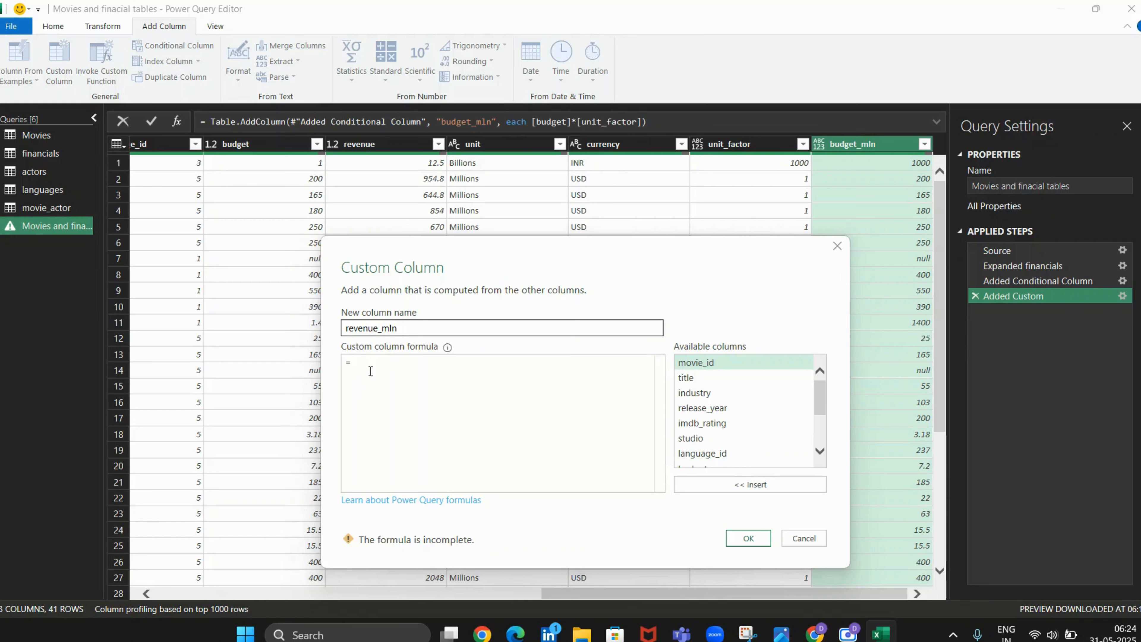
scroll(741, 455, down, 3)
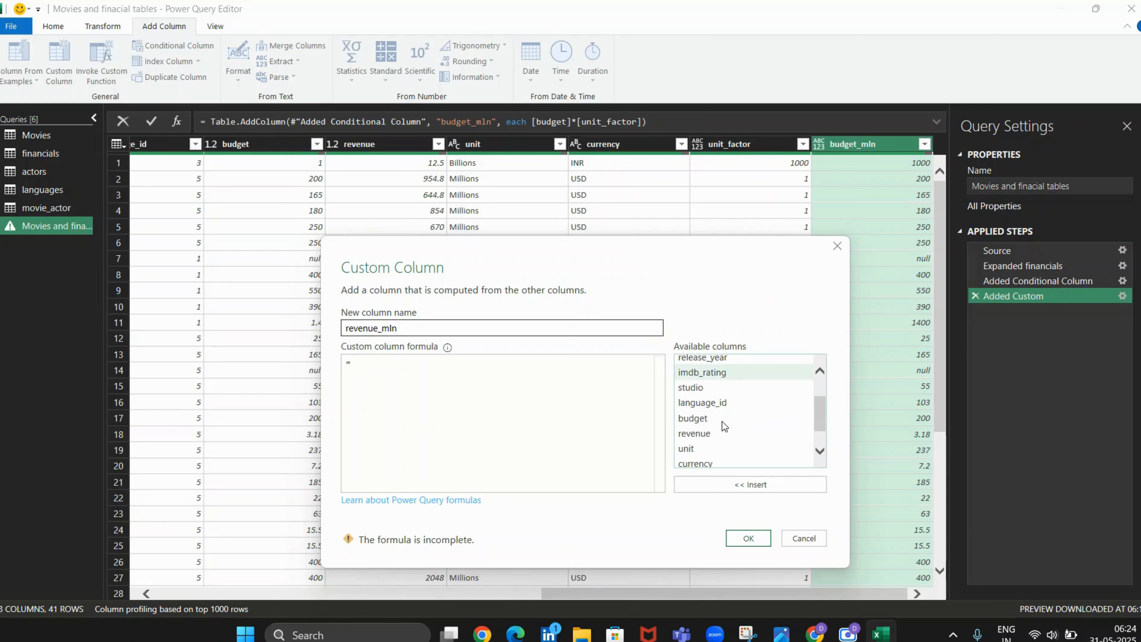
click(712, 431)
click(728, 485)
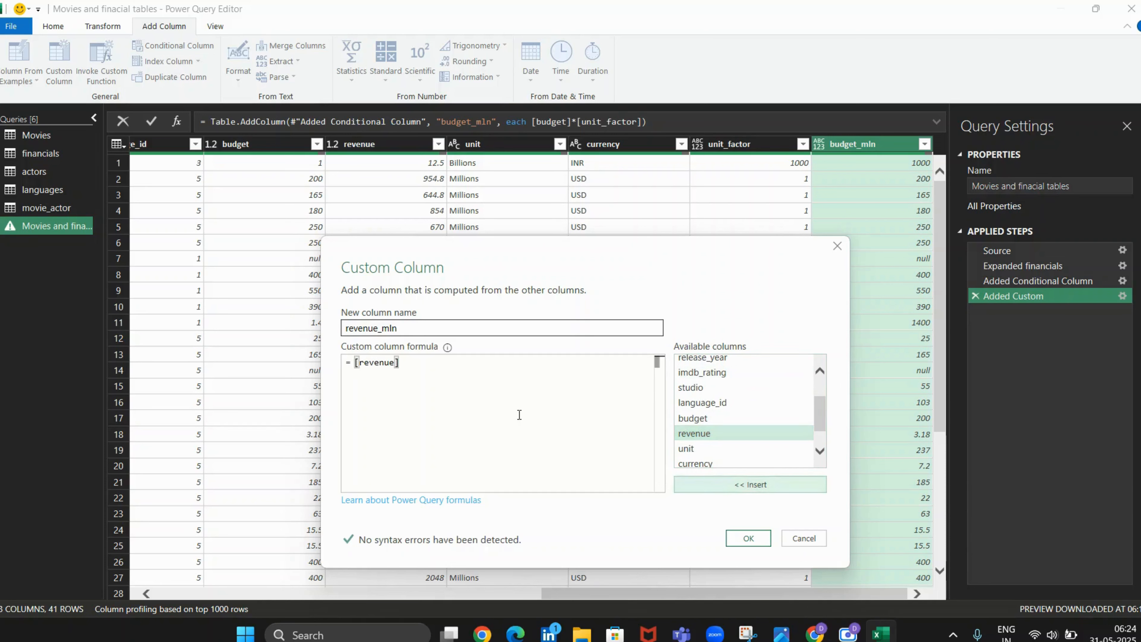
text(*)
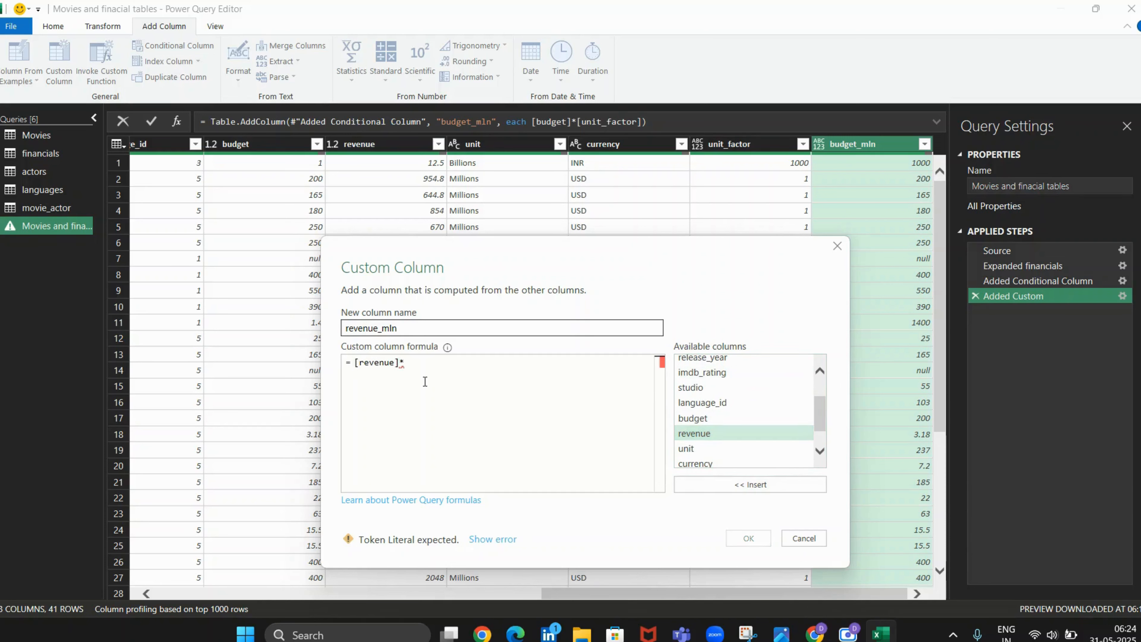
scroll(720, 409, down, 2)
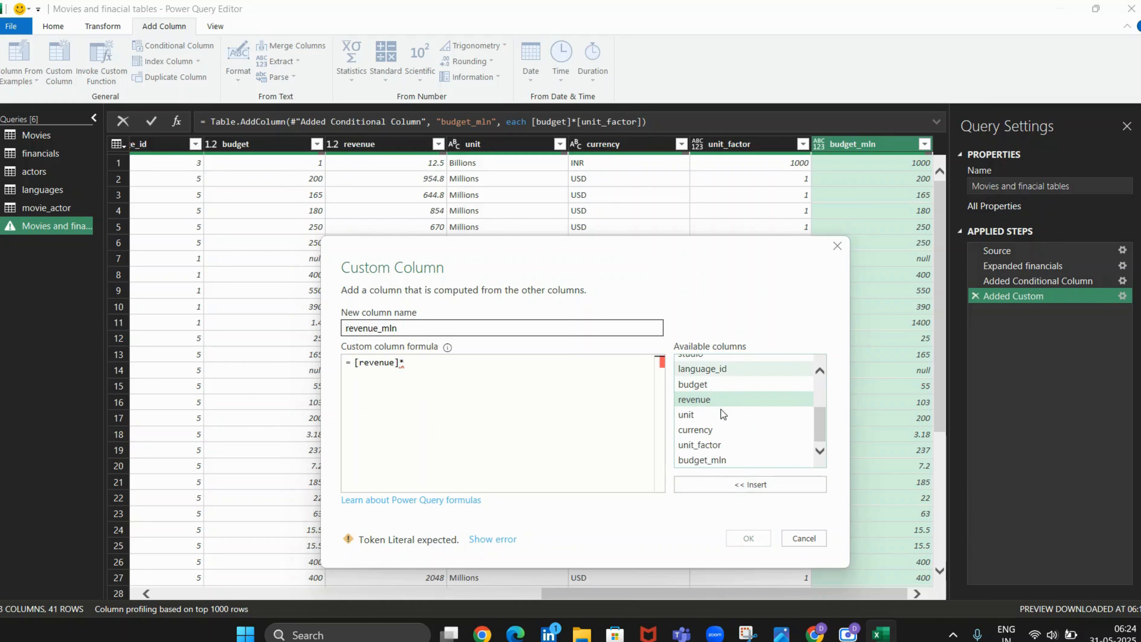
click(729, 443)
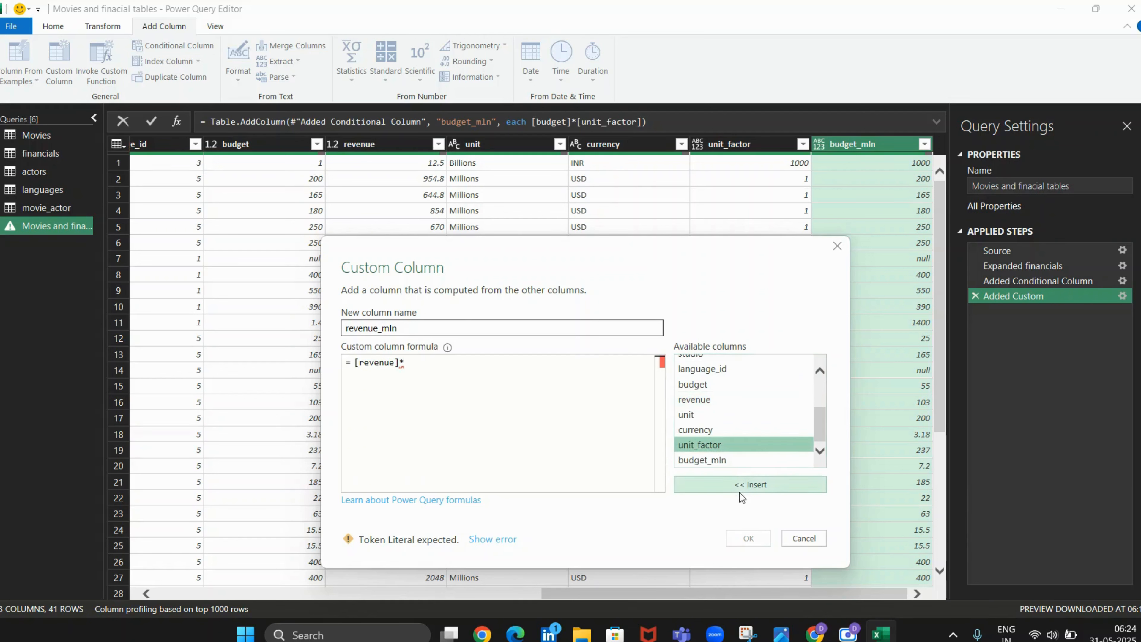
click(744, 485)
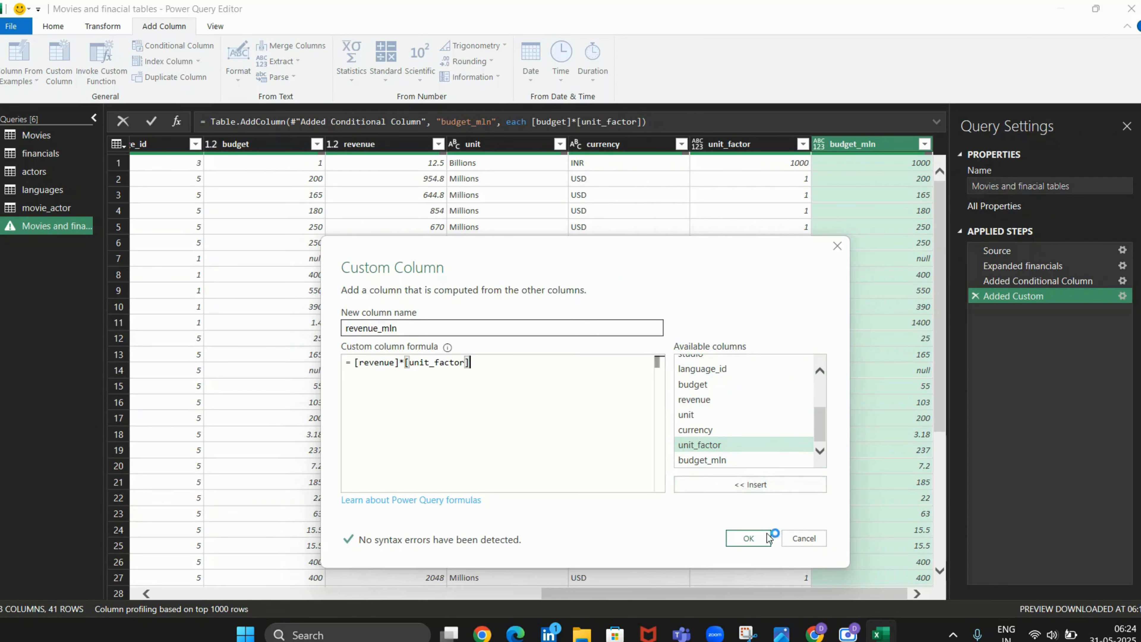
click(750, 539)
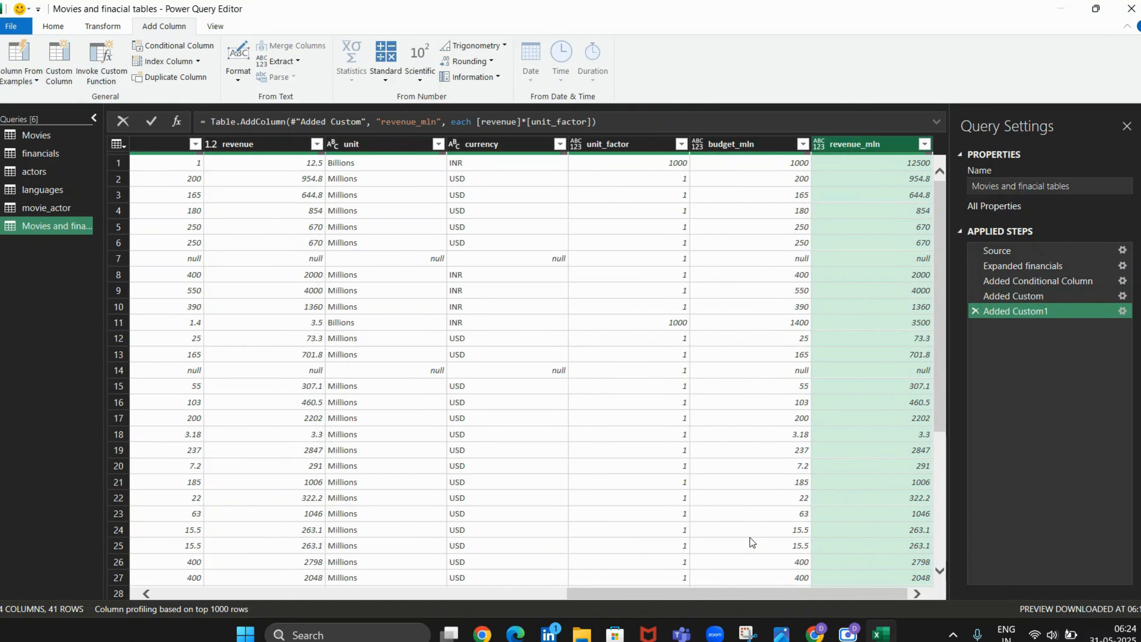
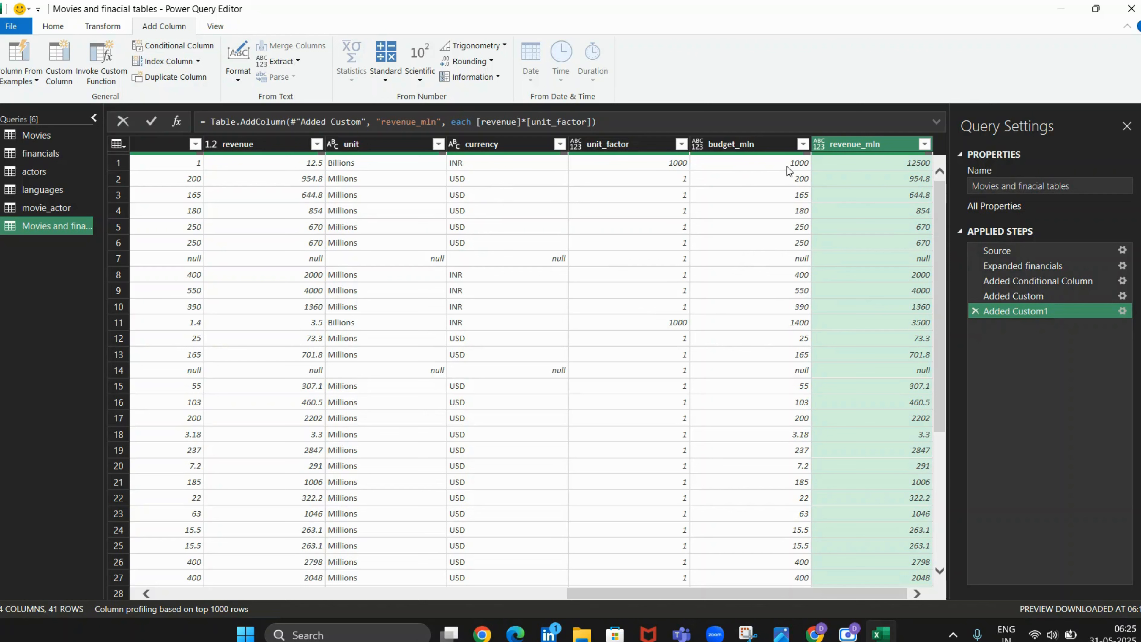
Start a further custom column on the merged query and name it budget_INR.
mouse_move(873, 152)
mouse_move(507, 153)
click(519, 231)
click(65, 78)
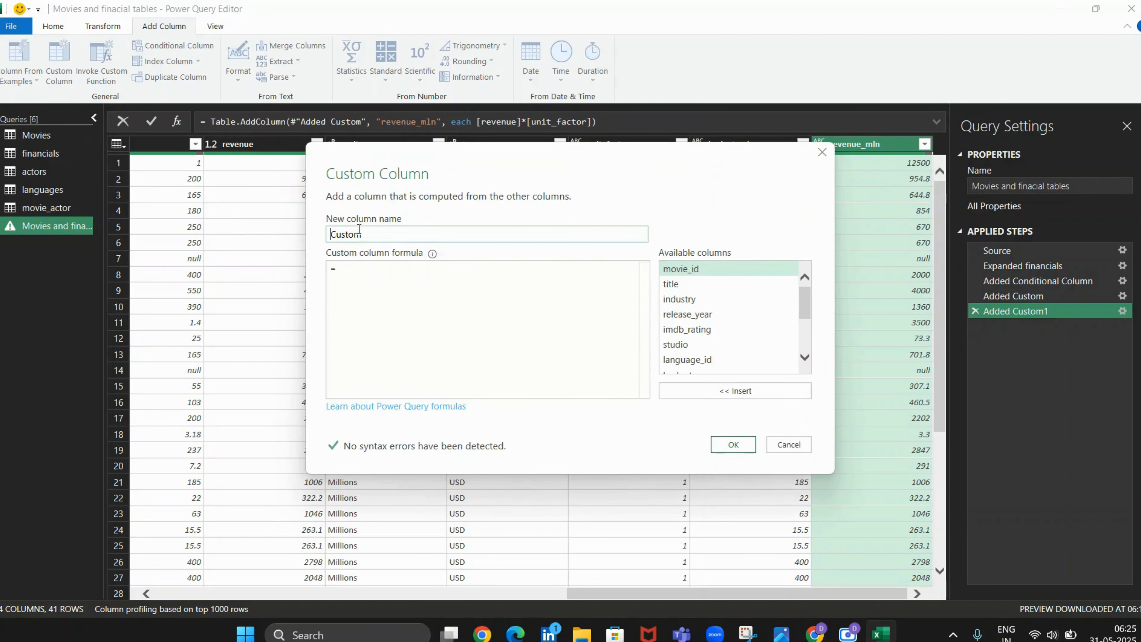
drag(514, 154, 505, 274)
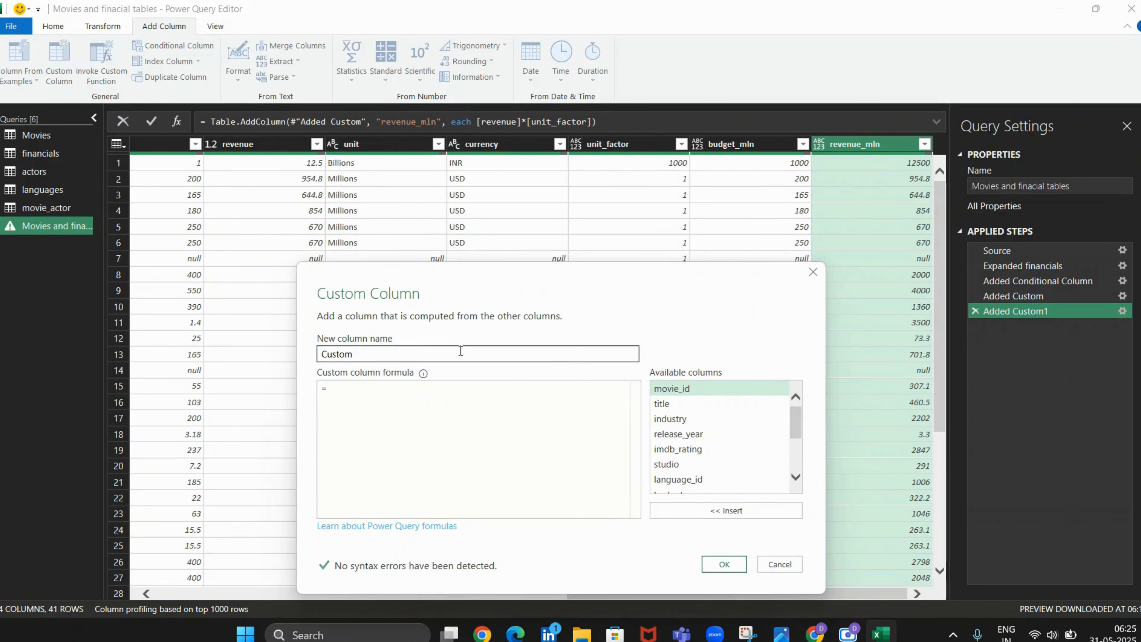
key(BackSpace)
key(BackSpace)
key(BackSpace)
key(BackSpace)
key(BackSpace)
key(BackSpace)
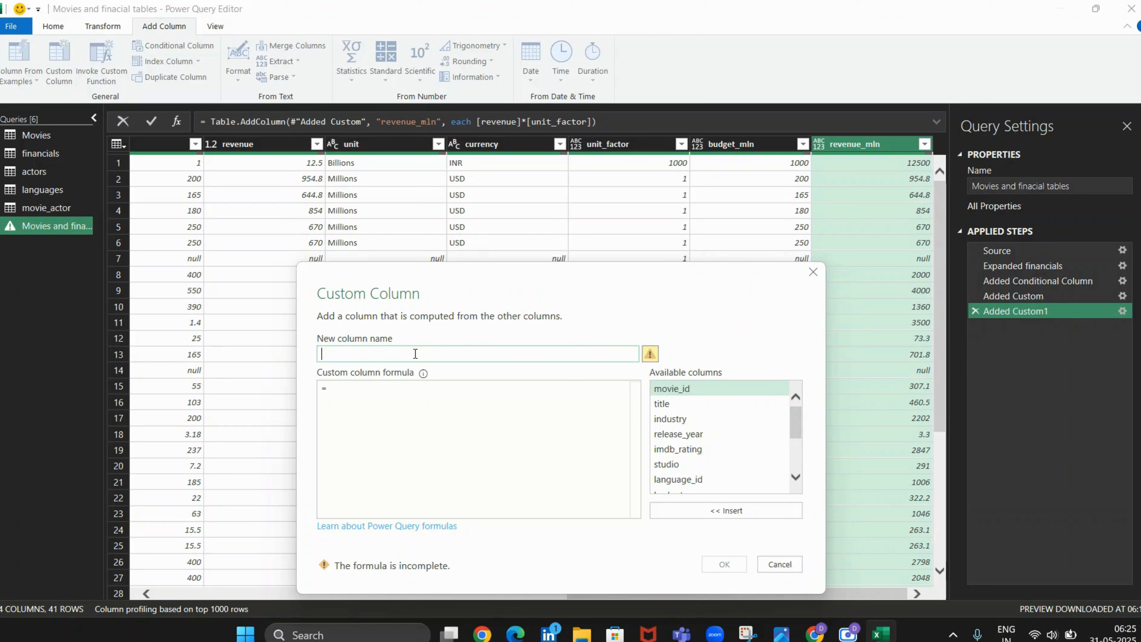
text(bud)
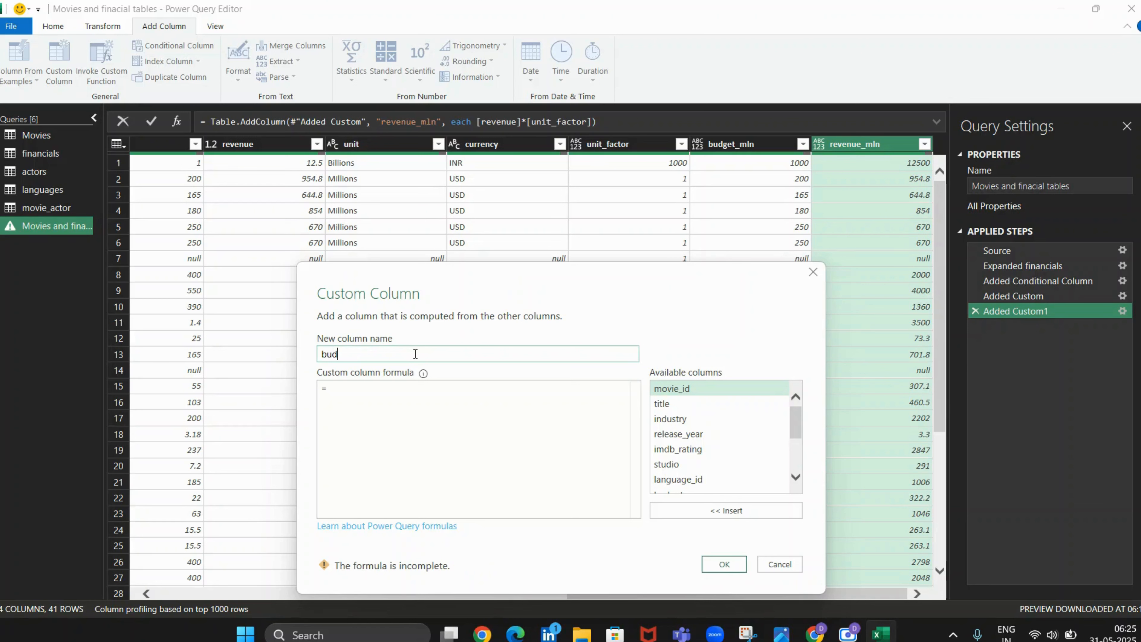
text(get_INR)
Begin the budget_INR formula with an if condition that tests the [currency] column.
click(372, 398)
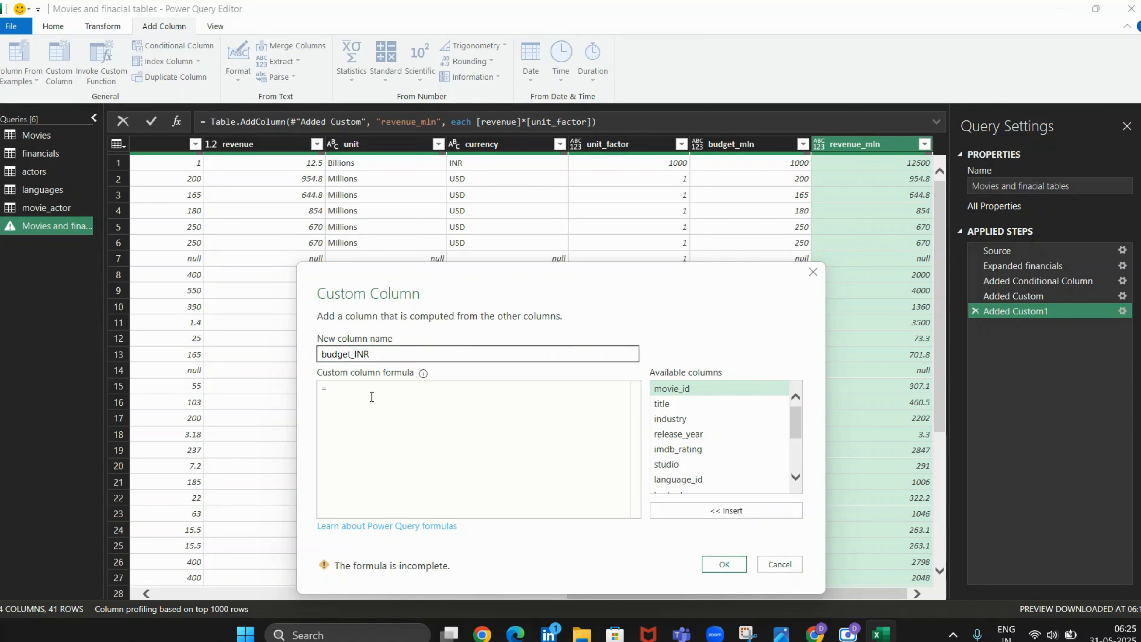
text(if)
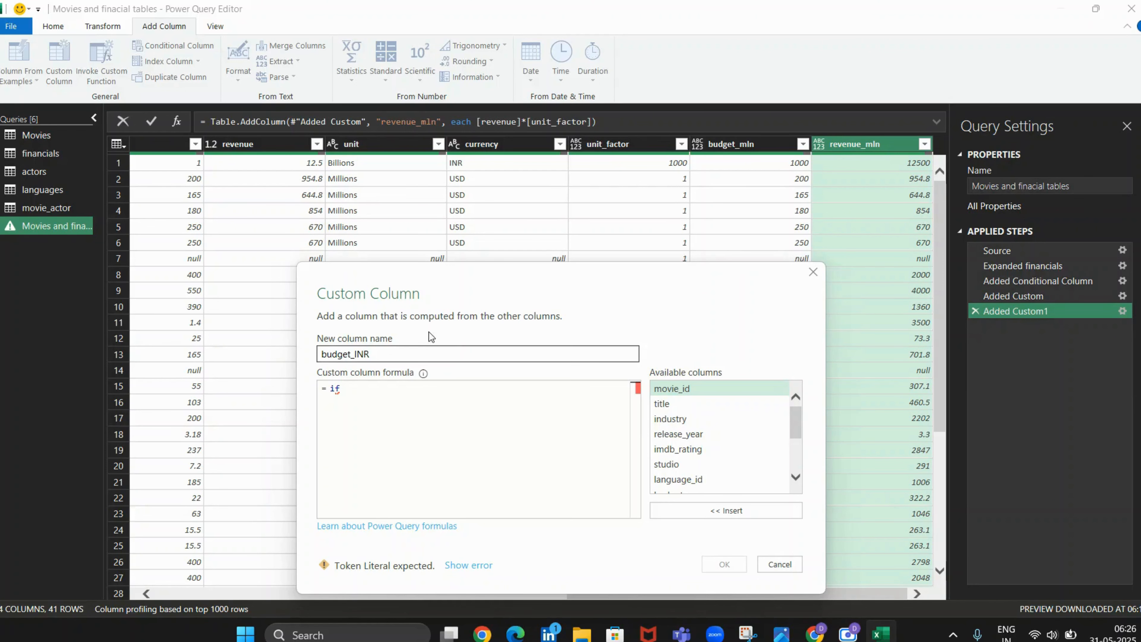
drag(477, 274, 427, 280)
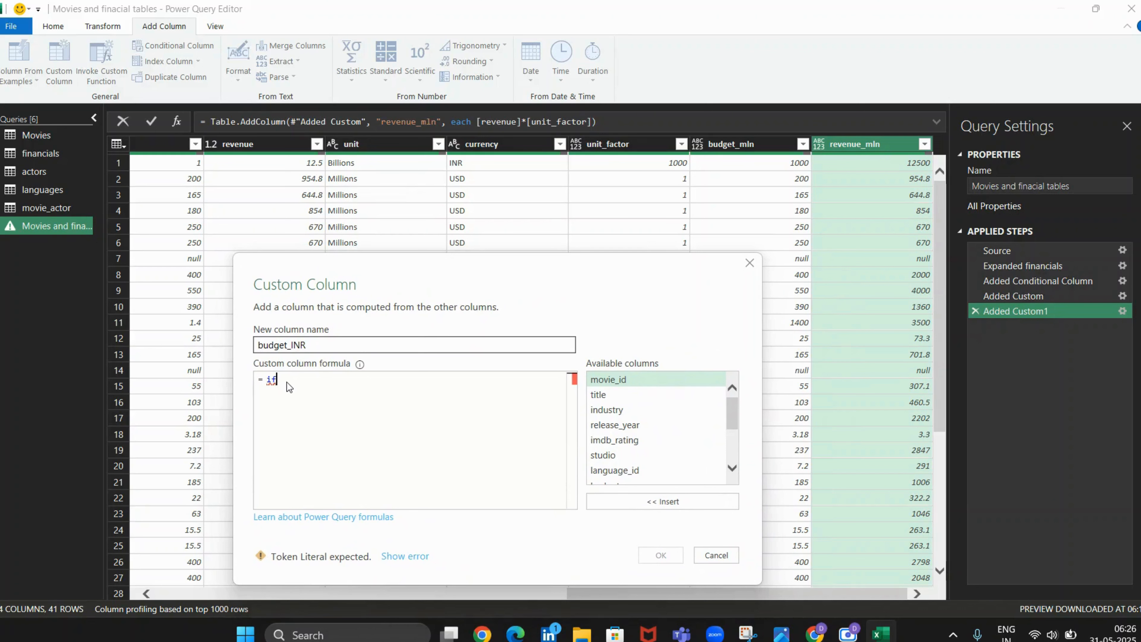
text(()
key(BackSpace)
scroll(647, 434, down, 3)
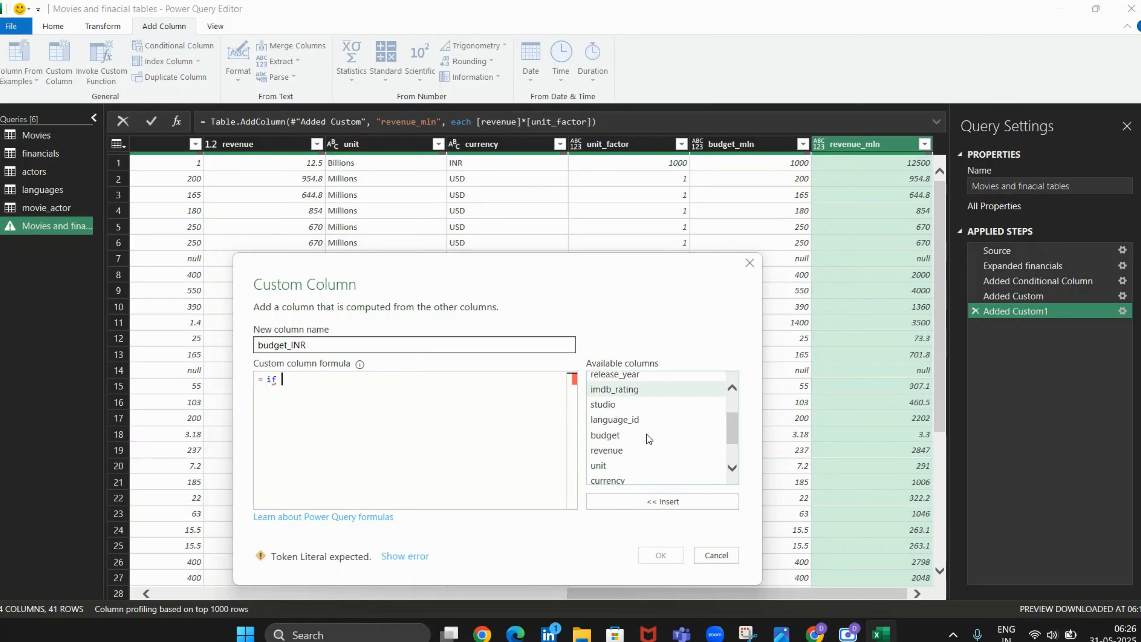
scroll(643, 451, down, 1)
click(627, 465)
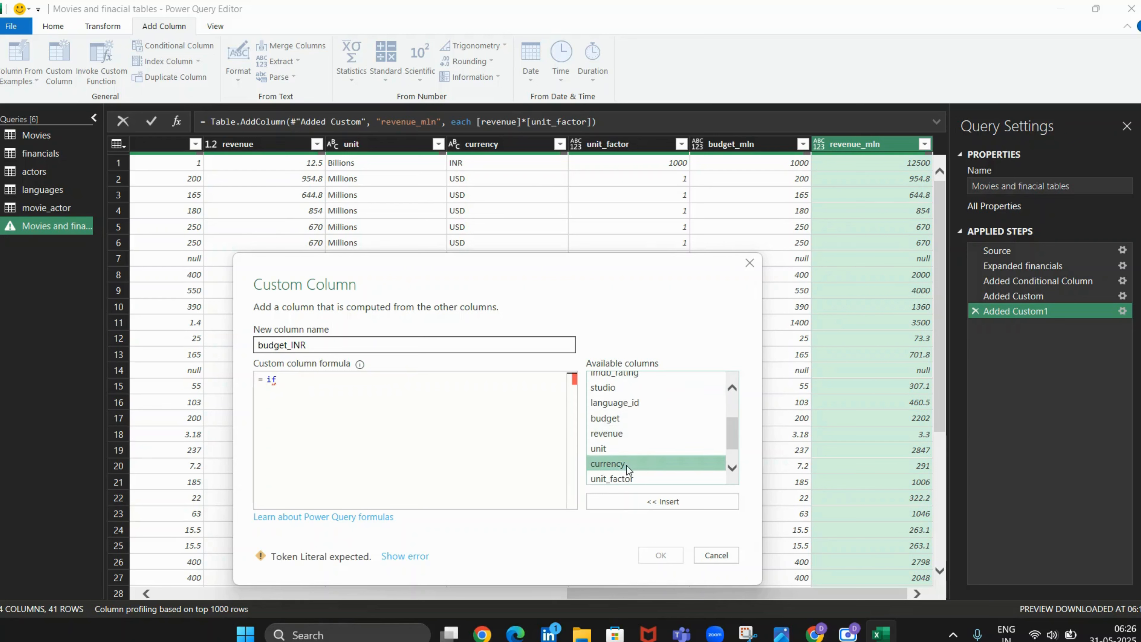
click(642, 500)
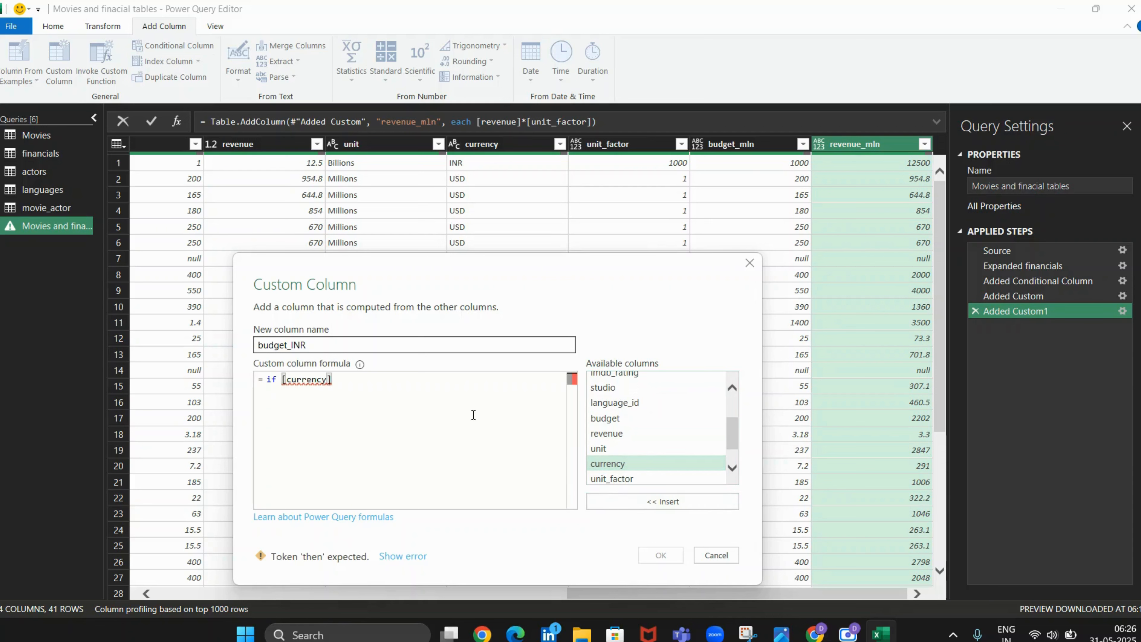
Complete the condition so that [currency] is compared with "USD", followed by then.
text(=")
text(USD)
key(Right)
text(the)
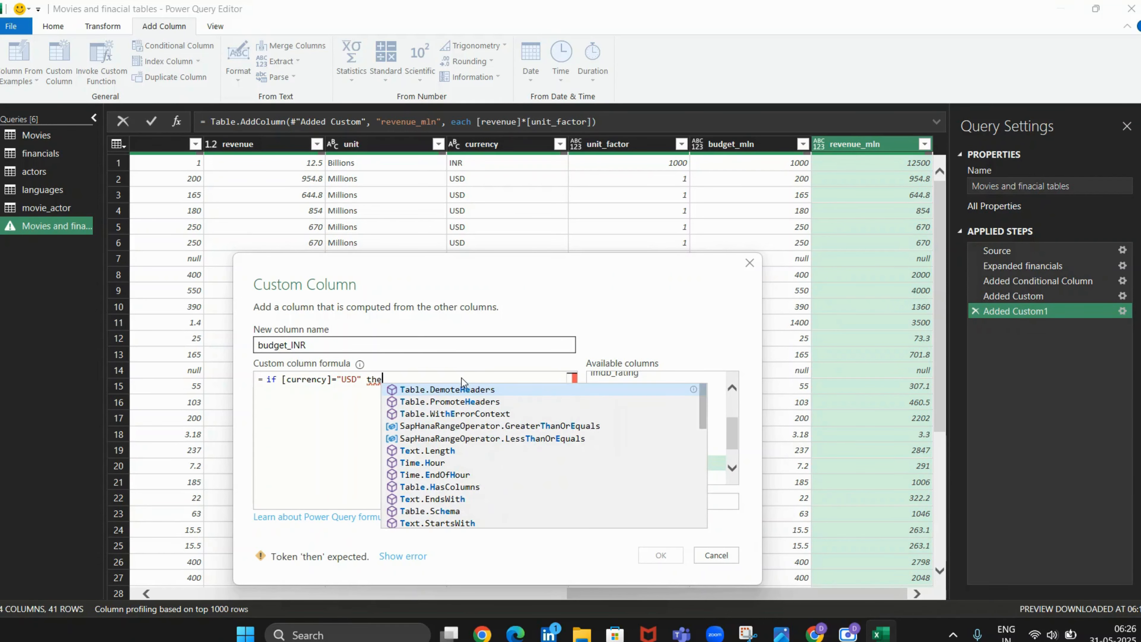
text(n)
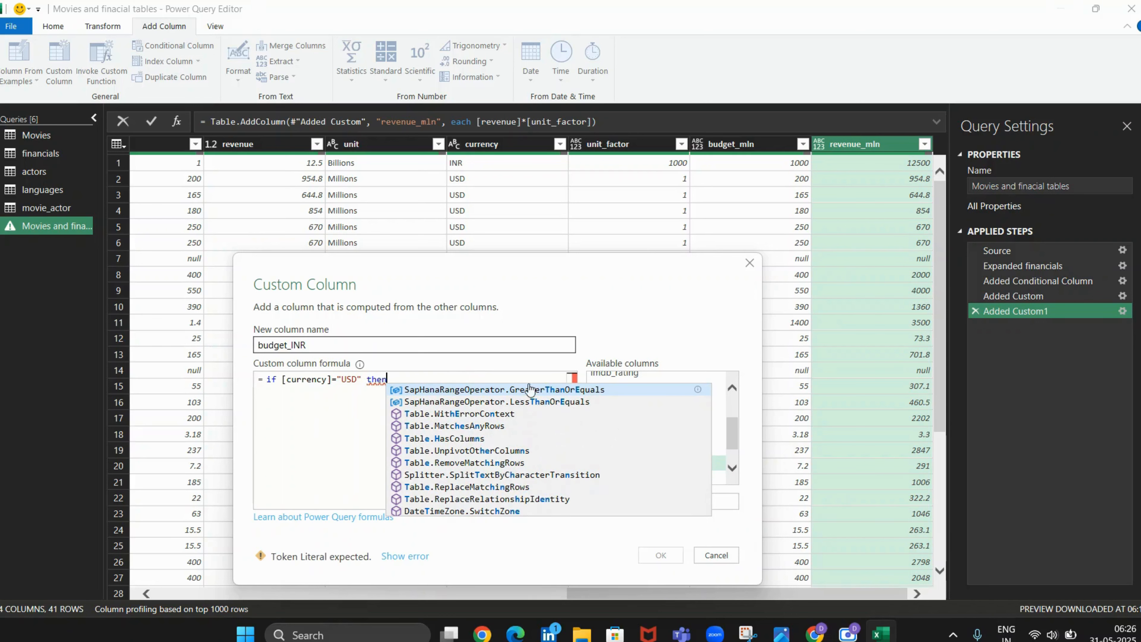
Add [budget_mln]*80 as the result for USD rows, separated from then by a space and followed by else.
click(632, 340)
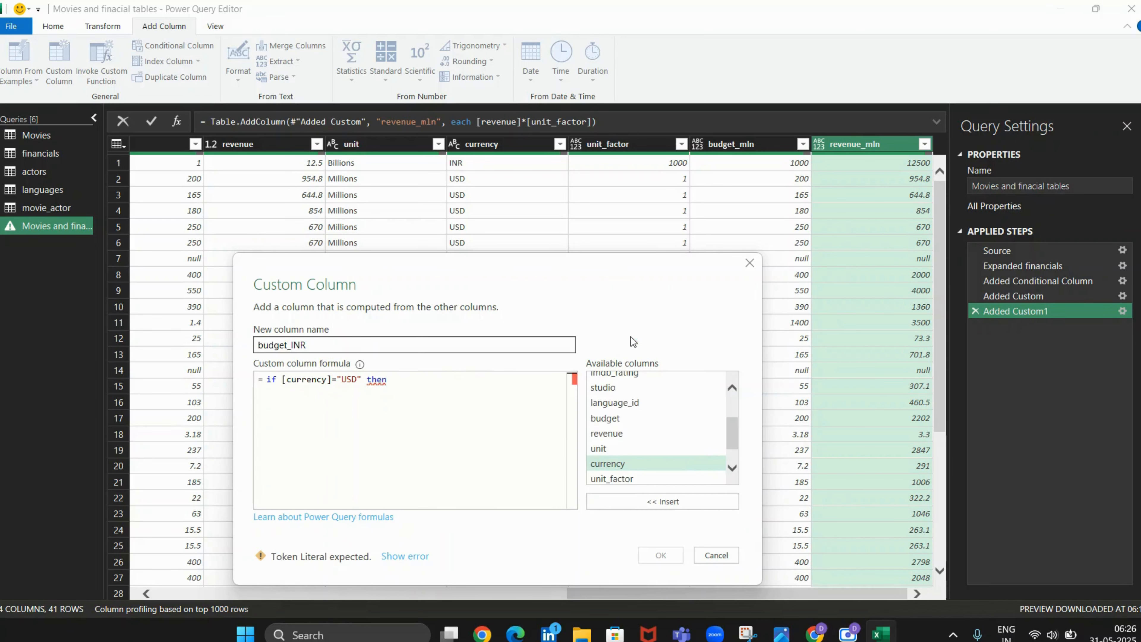
scroll(640, 450, down, 1)
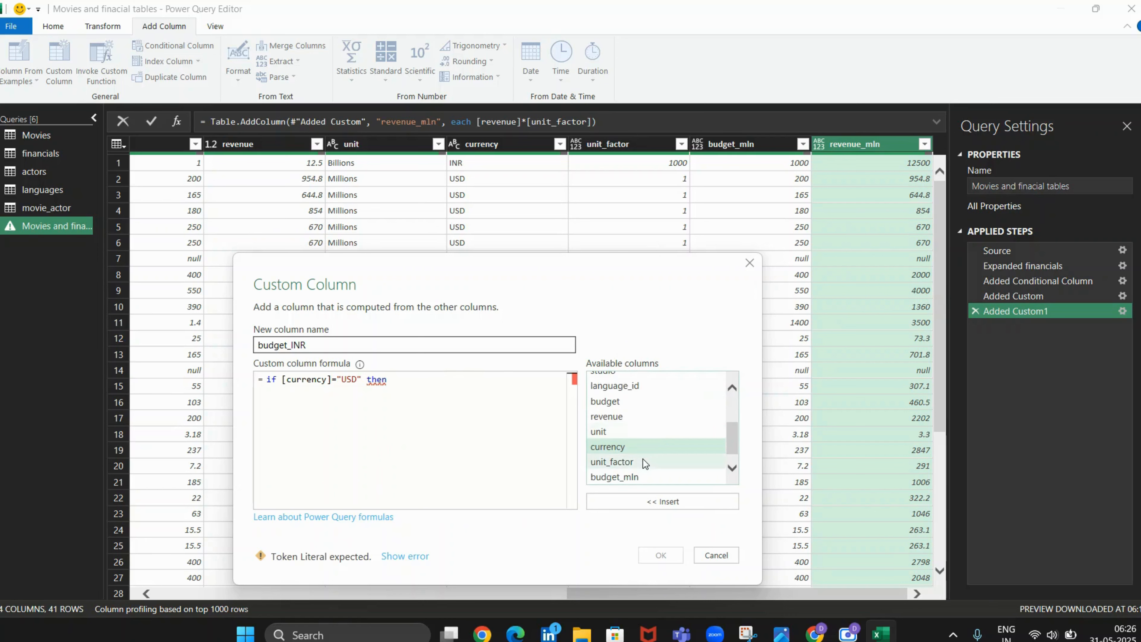
click(632, 475)
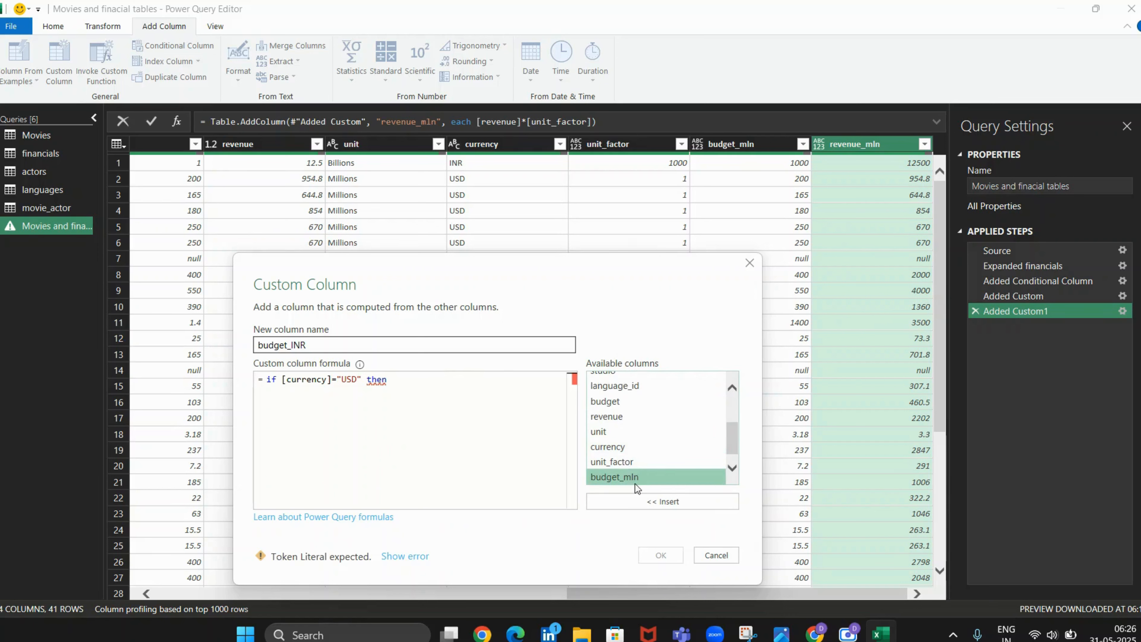
click(638, 498)
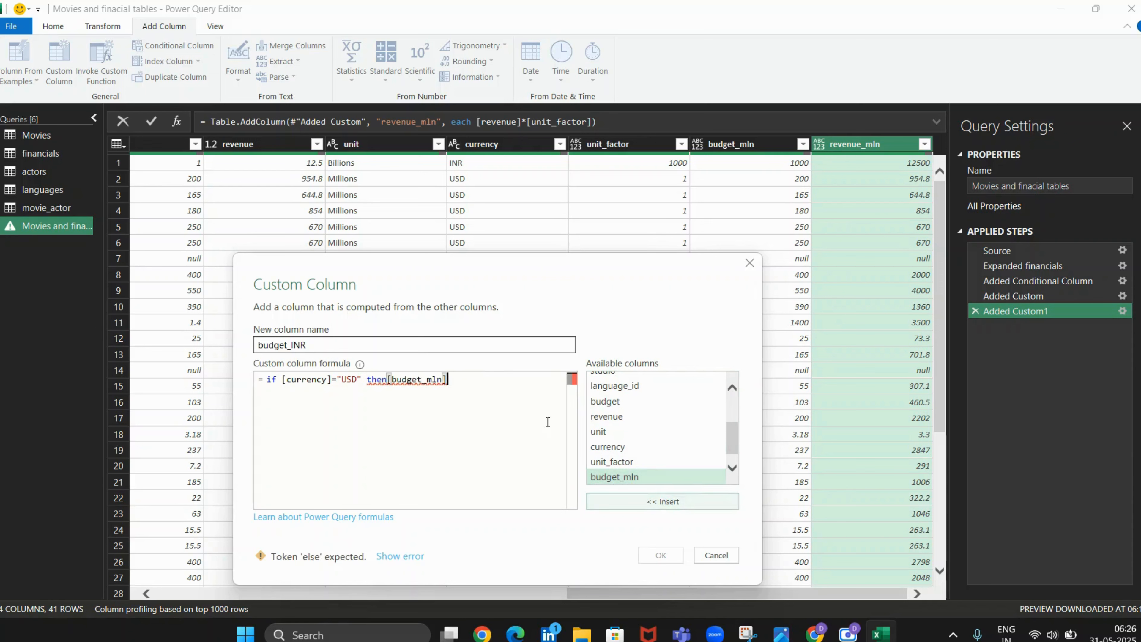
click(389, 380)
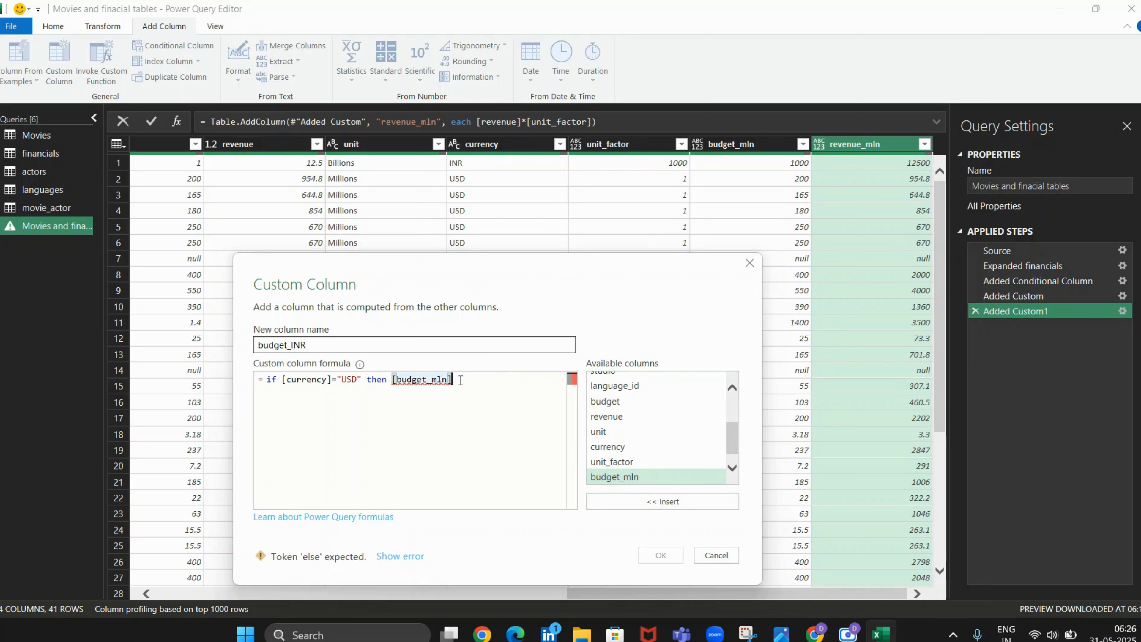
text(*)
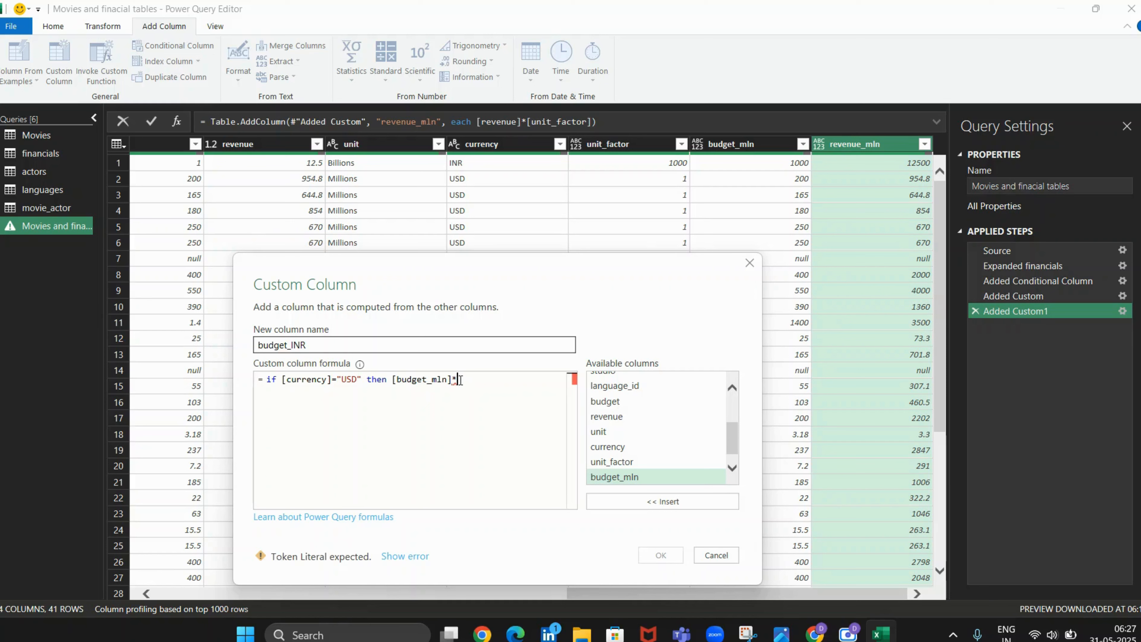
text(80)
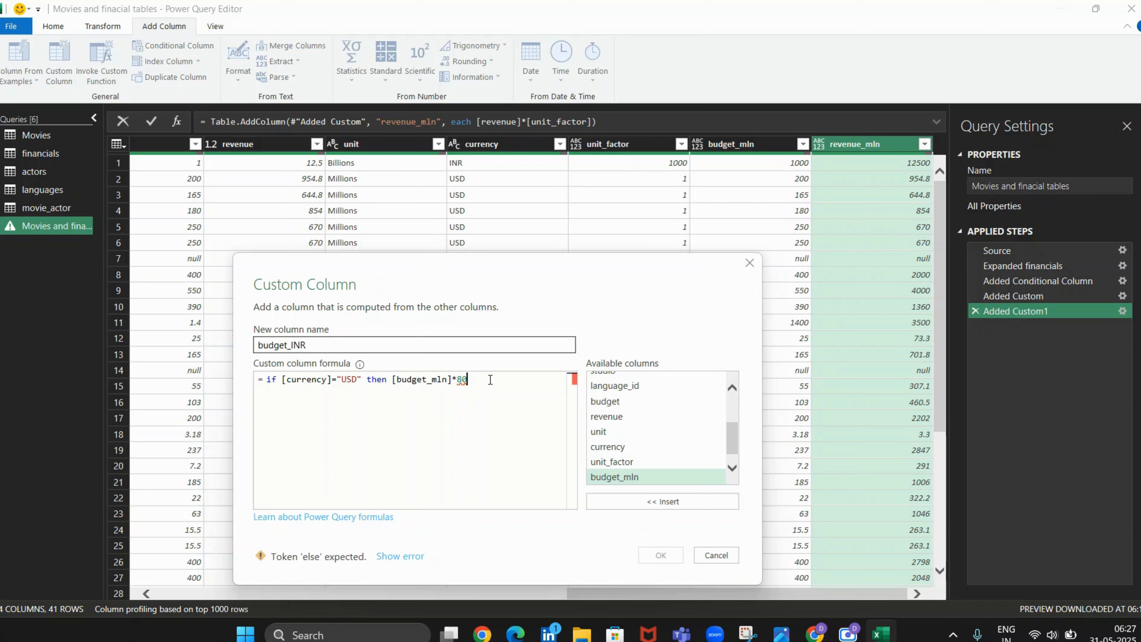
text(else)
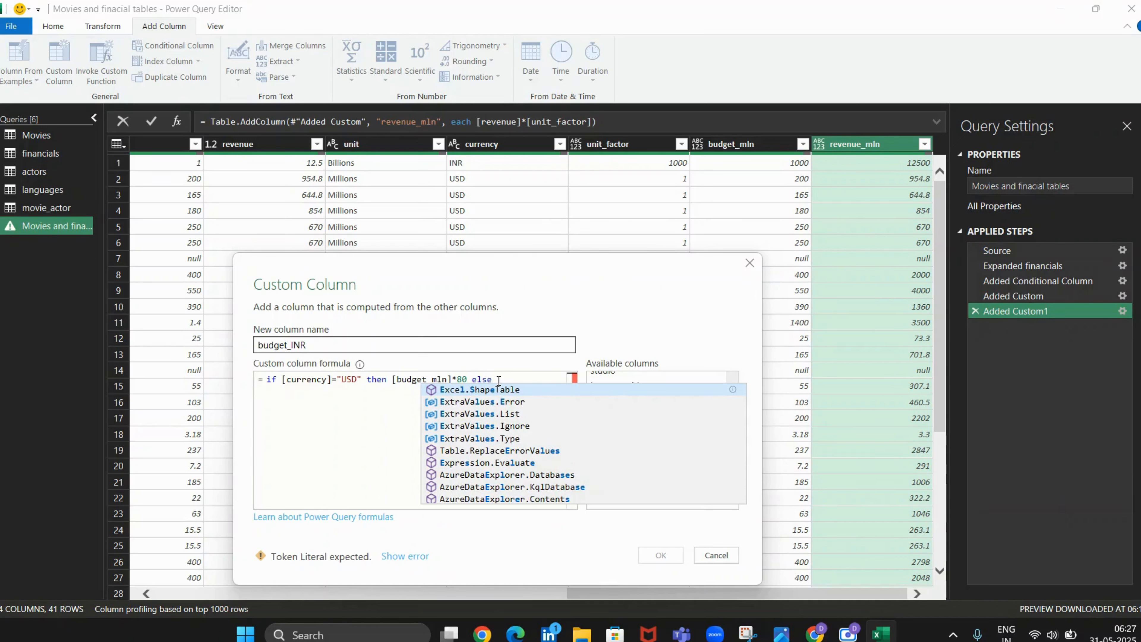
text( bud)
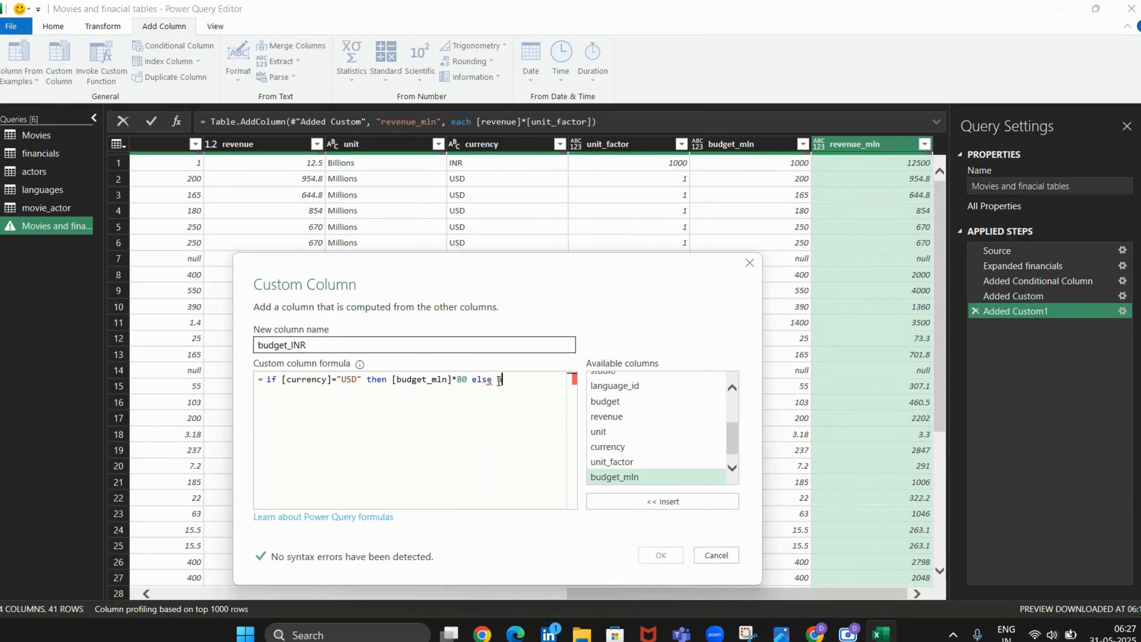
text(get)
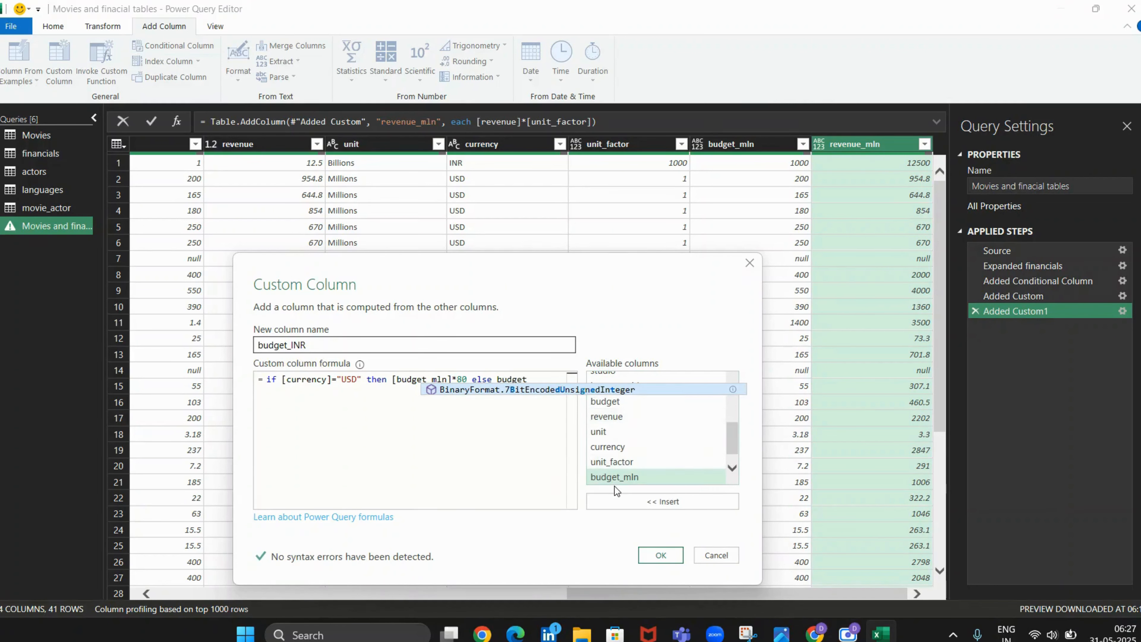
key(BackSpace)
key(BackSpace)
key(BackSpace)
key(BackSpace)
key(BackSpace)
key(BackSpace)
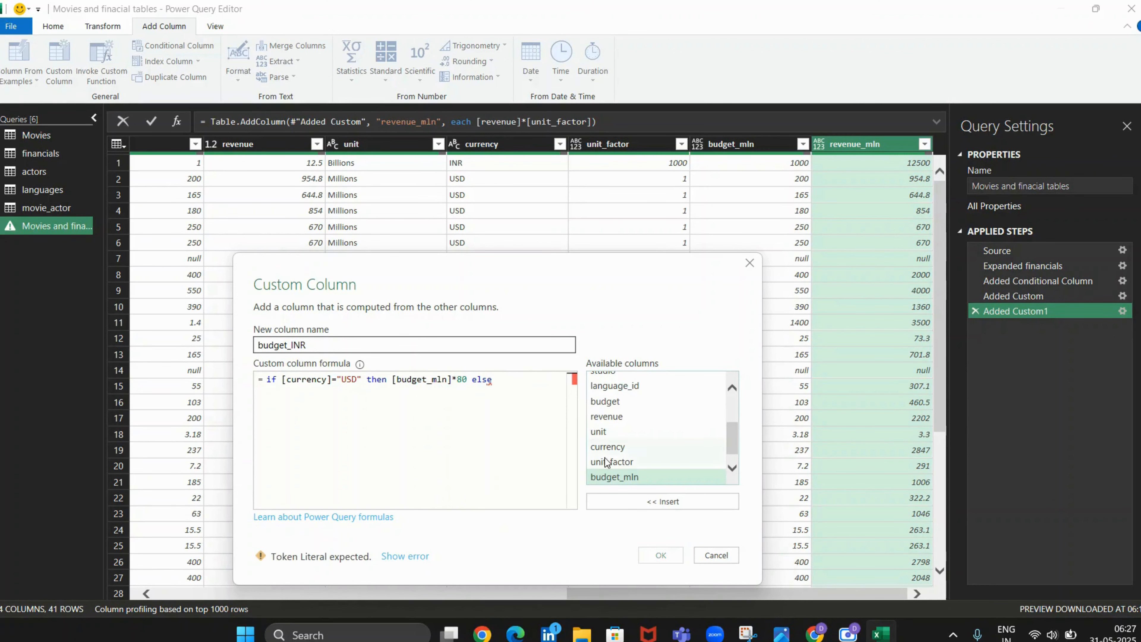
Insert [budget_mln] as the else result and create the budget_INR column.
click(611, 479)
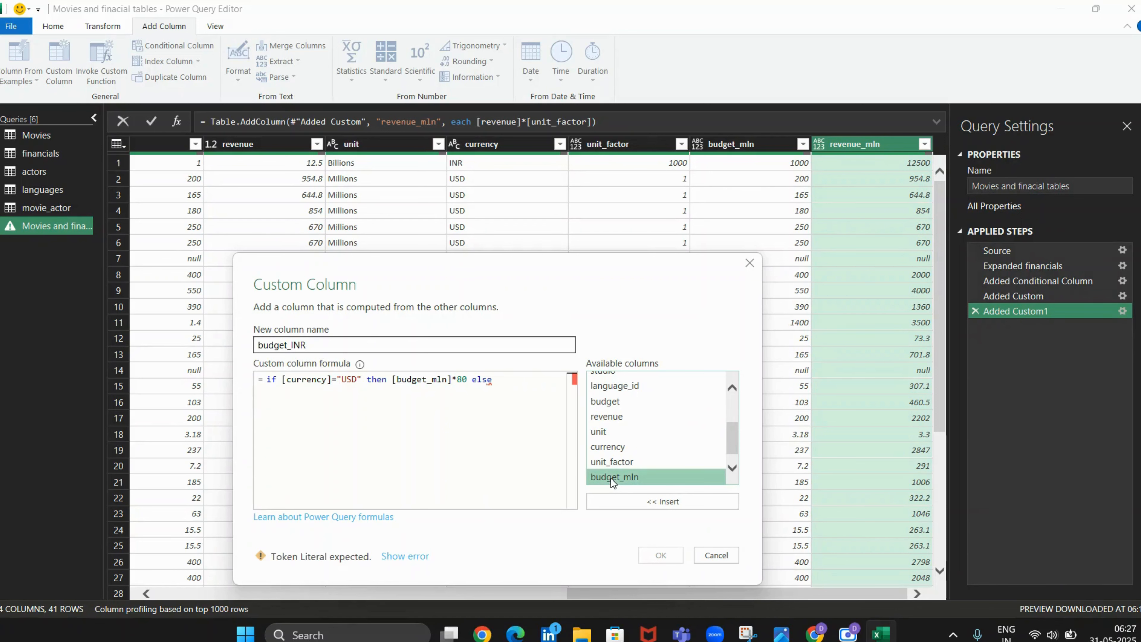
click(629, 499)
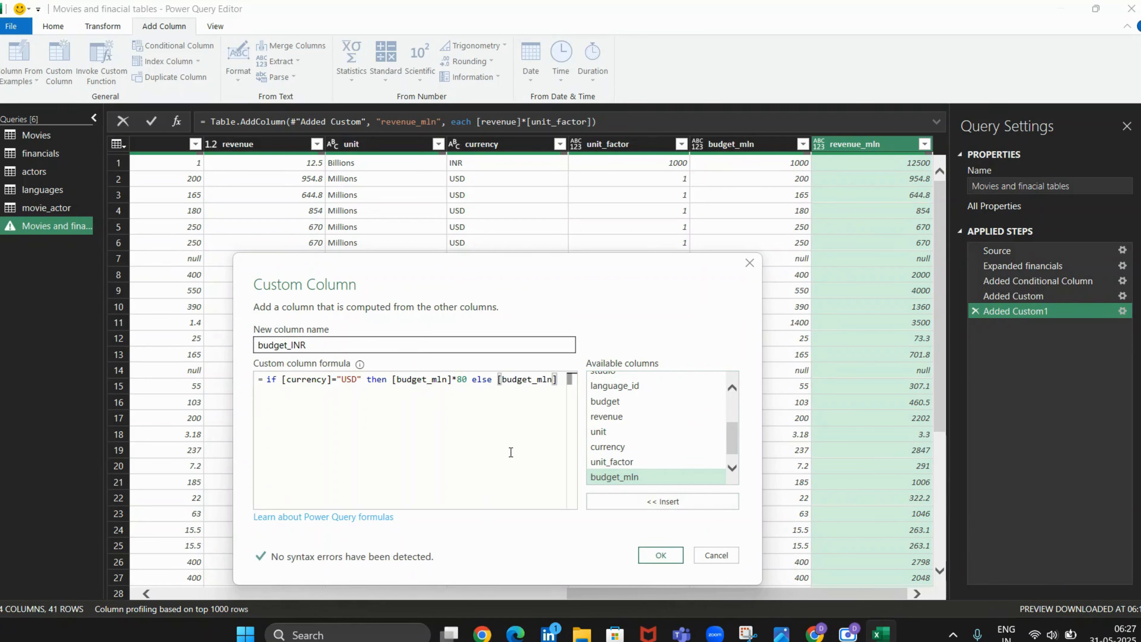
click(658, 555)
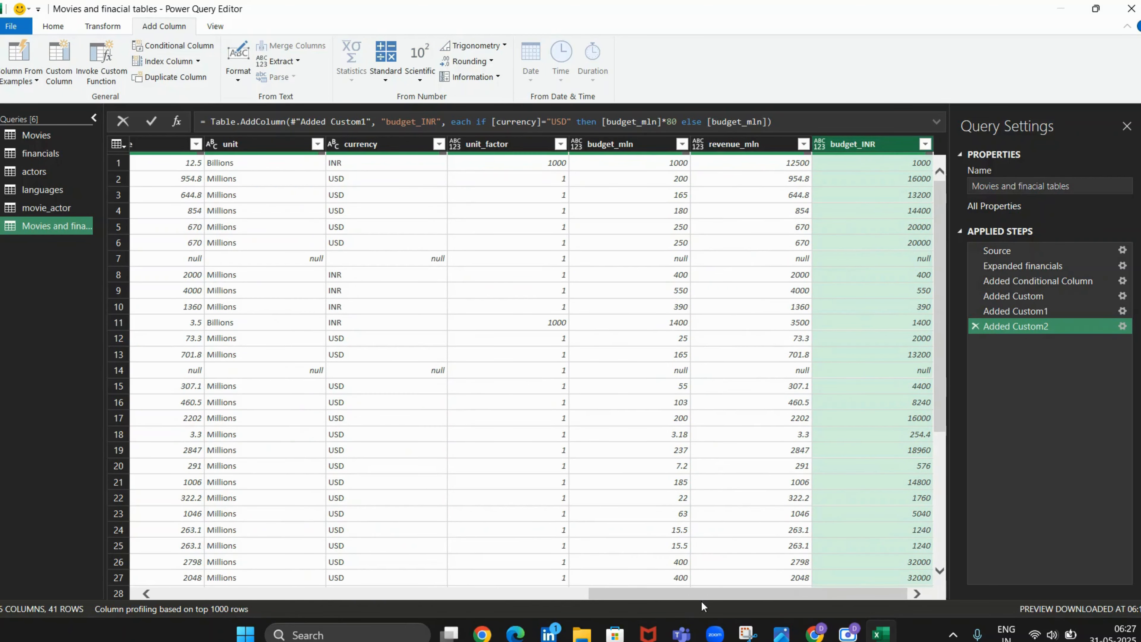
Start another custom column on the merged query and name it Revenue_INR.
drag(701, 599, 804, 586)
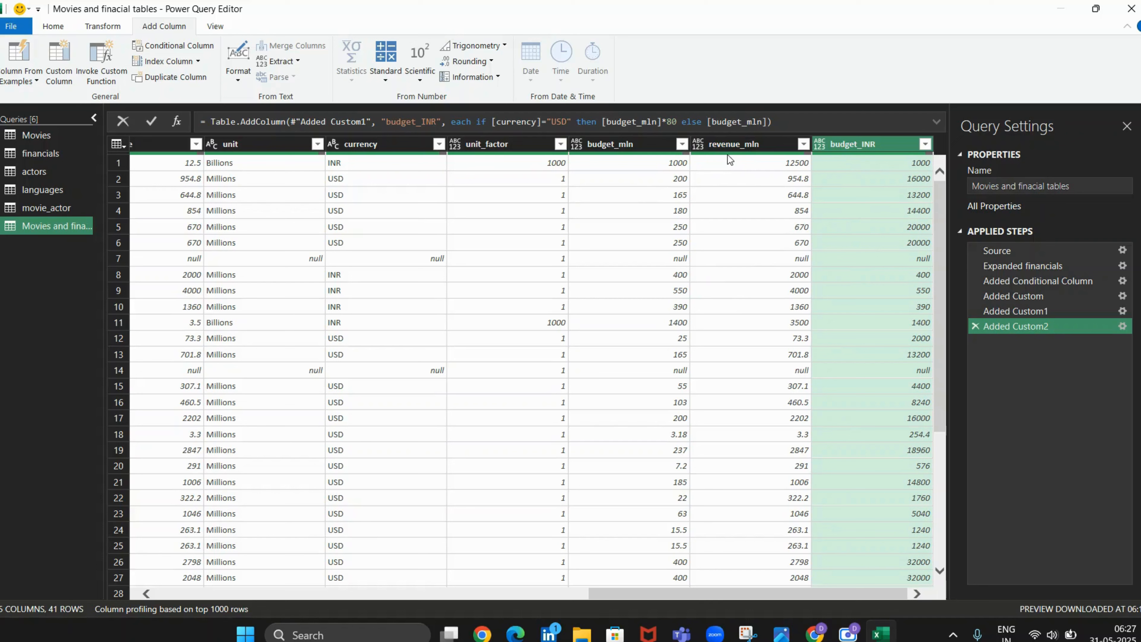
mouse_move(728, 155)
click(67, 61)
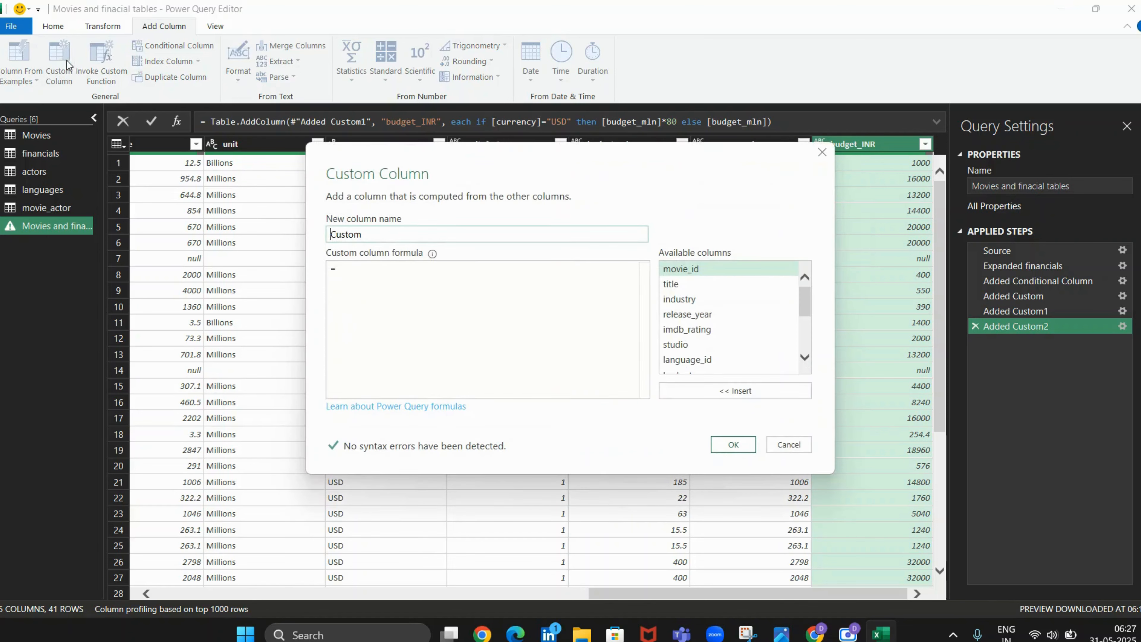
drag(468, 161, 481, 223)
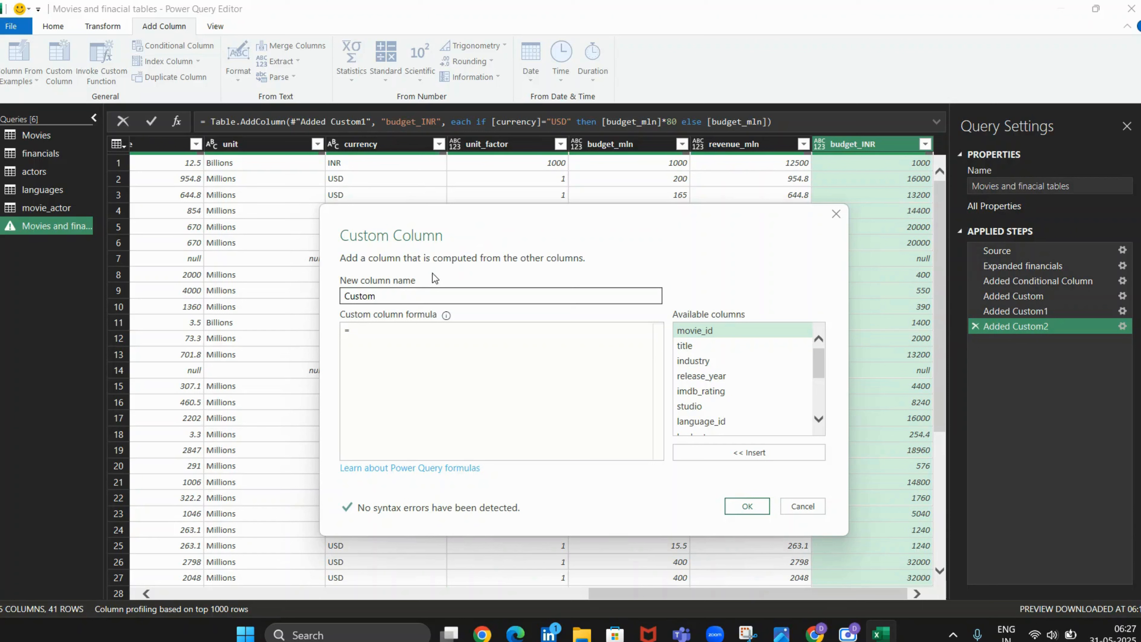
click(410, 296)
key(BackSpace)
key(BackSpace)
key(BackSpace)
key(BackSpace)
key(BackSpace)
key(BackSpace)
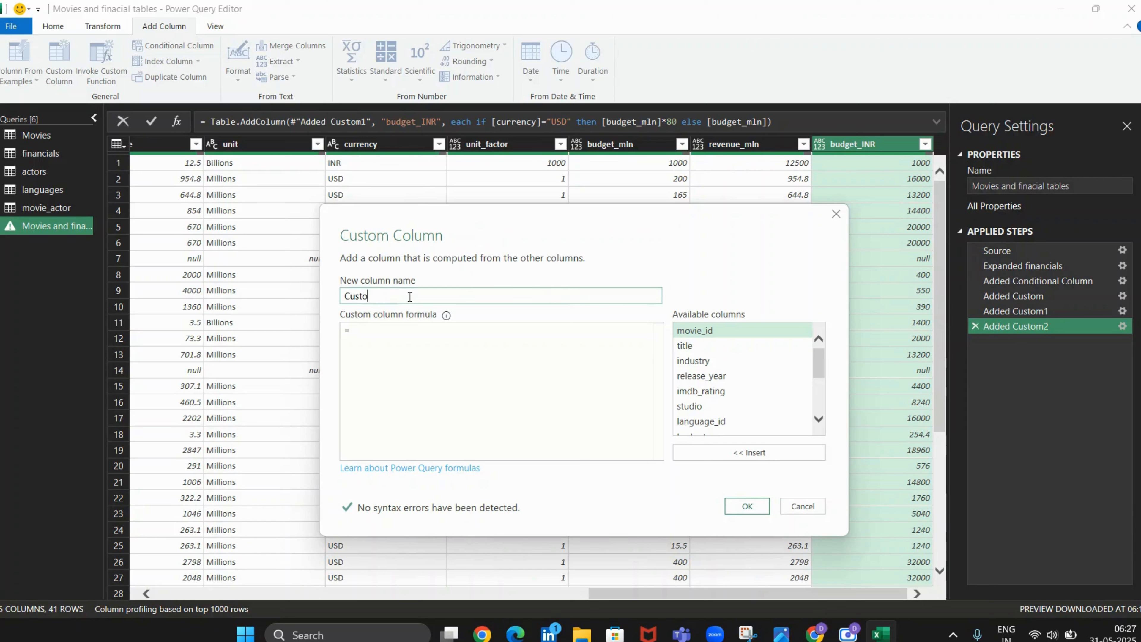
text(RE)
key(BackSpace)
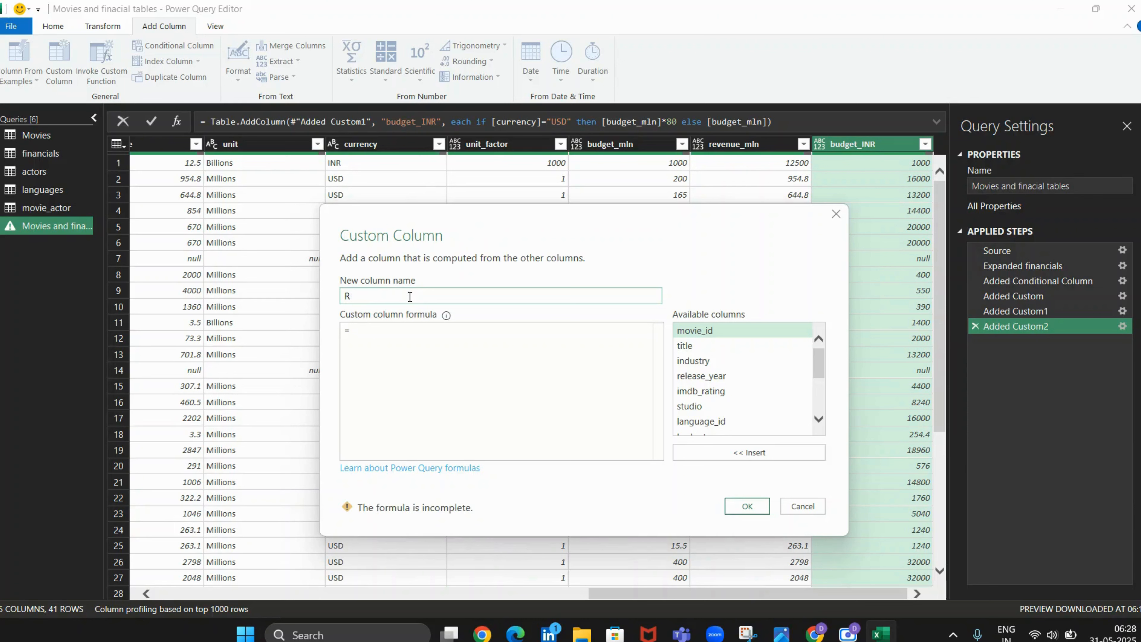
text(evenue_INR)
Begin the Revenue_INR formula with if and insert the [currency] column as the value to test.
click(364, 333)
text(i)
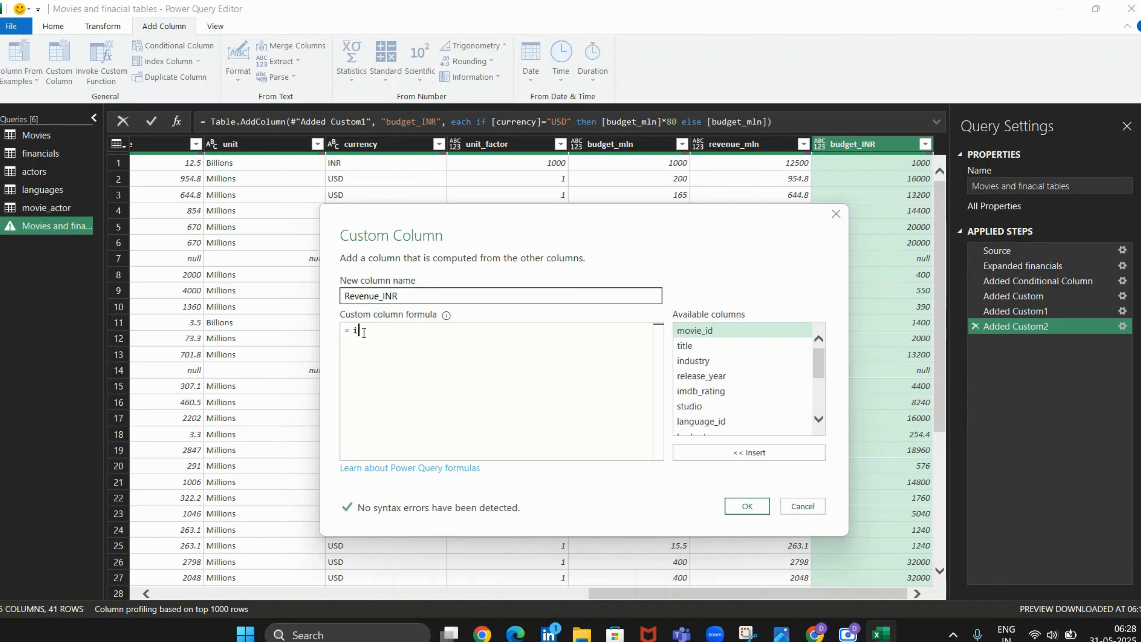
text(f)
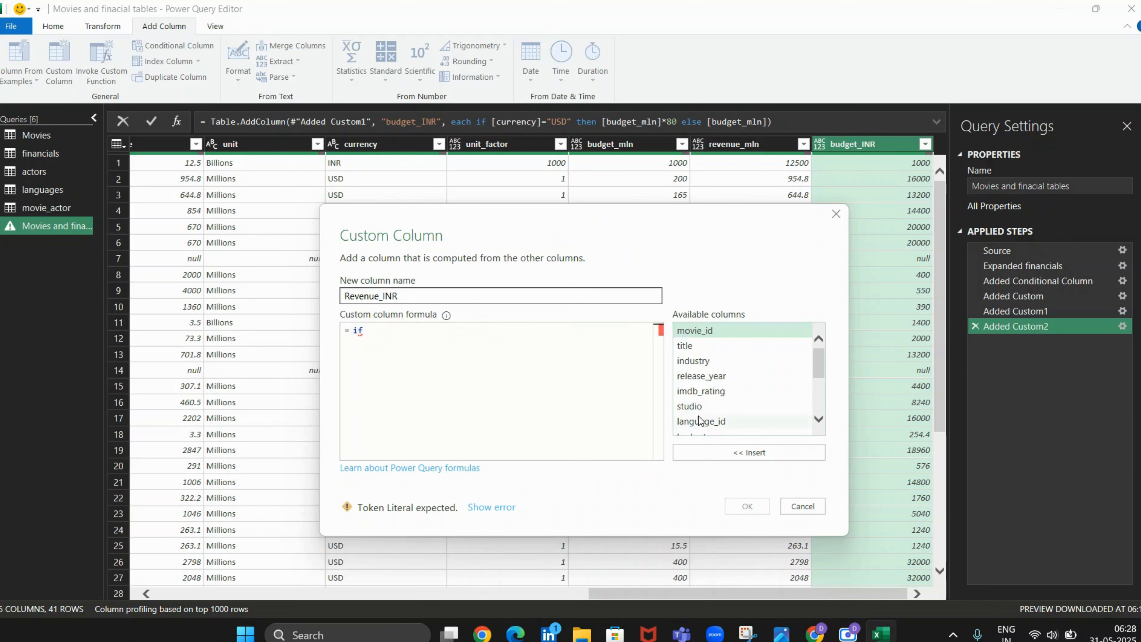
scroll(699, 417, down, 3)
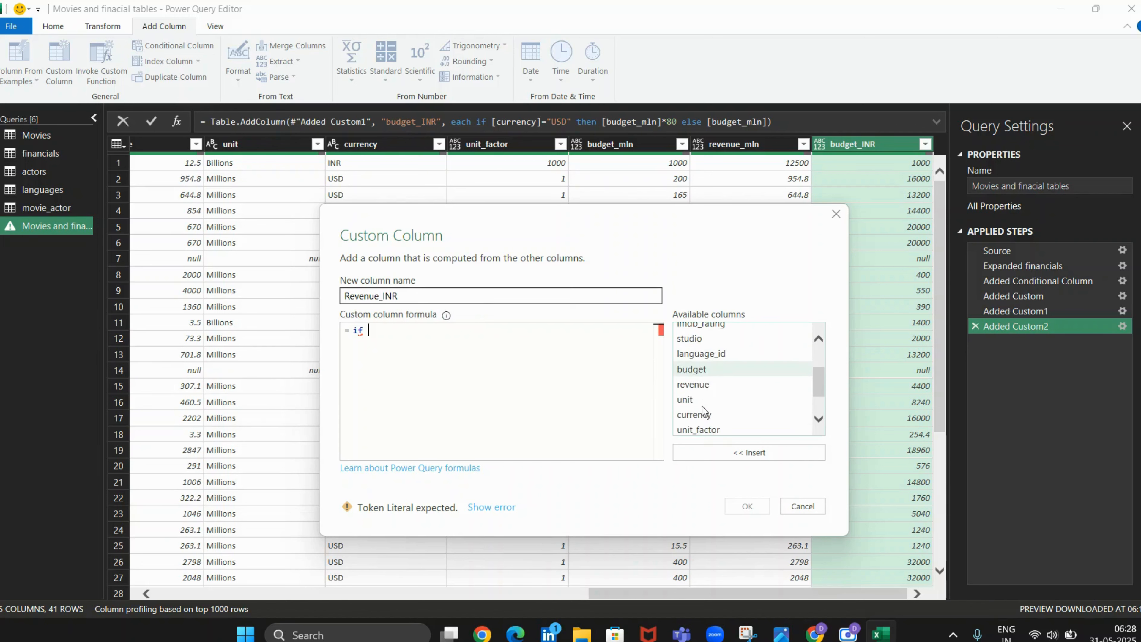
scroll(702, 406, down, 1)
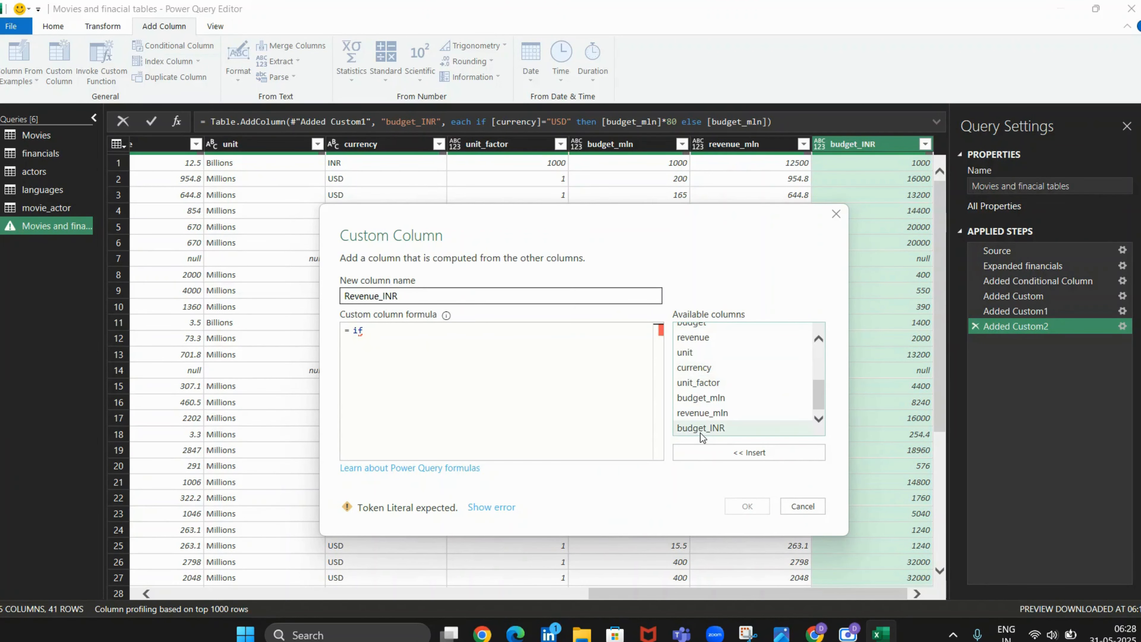
scroll(701, 432, up, 1)
click(703, 386)
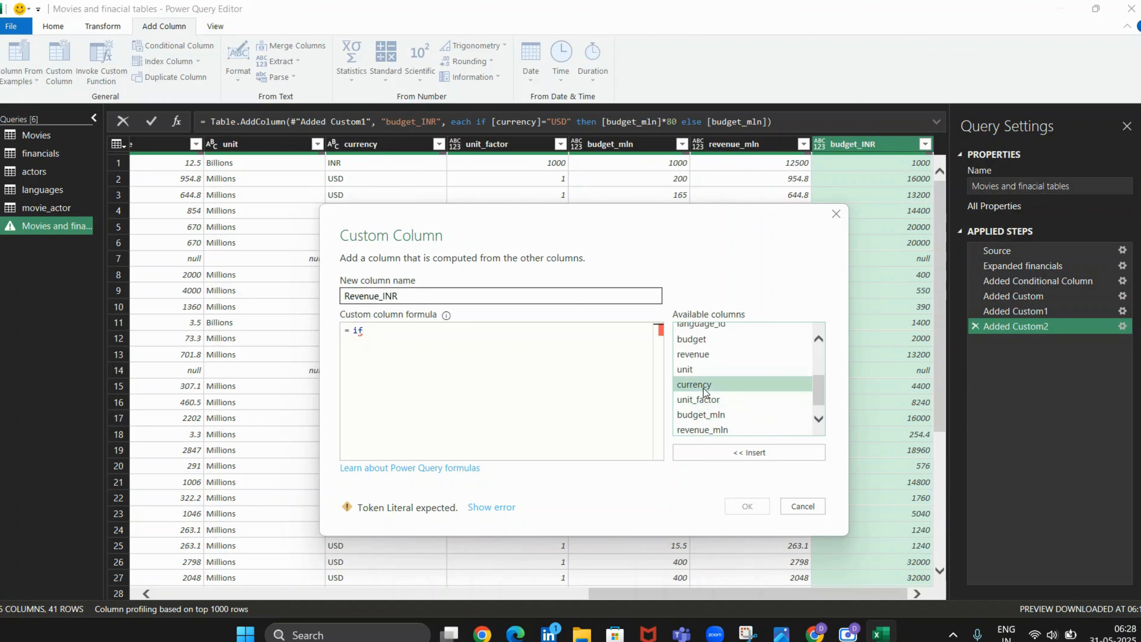
click(719, 450)
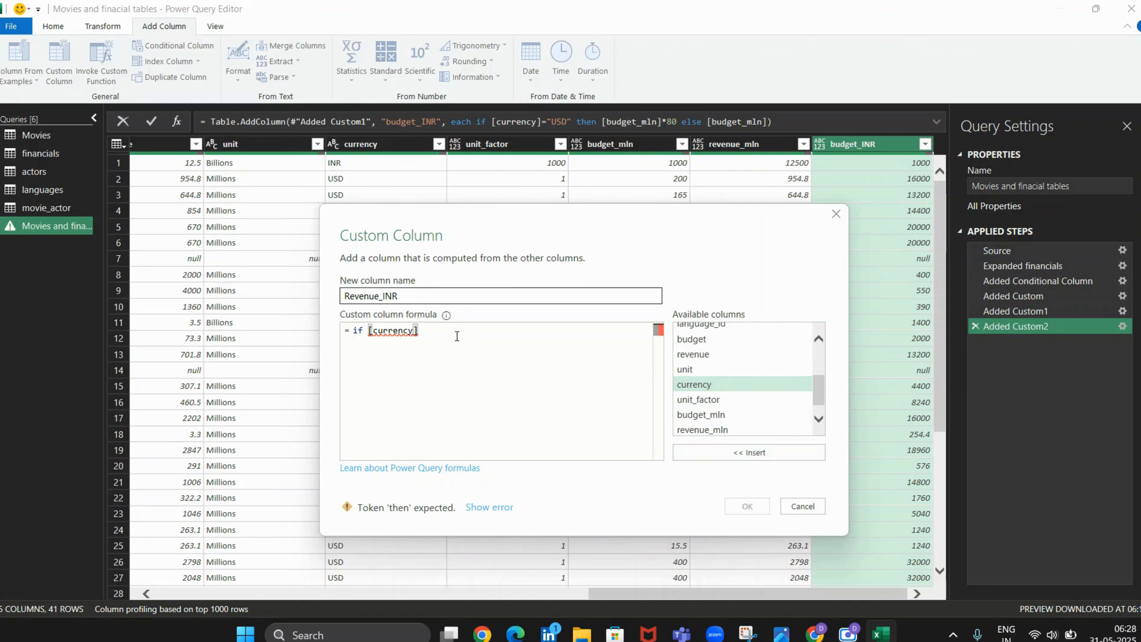
Complete the Revenue_INR condition so that [currency] is compared with "USD", followed by then.
text(=)
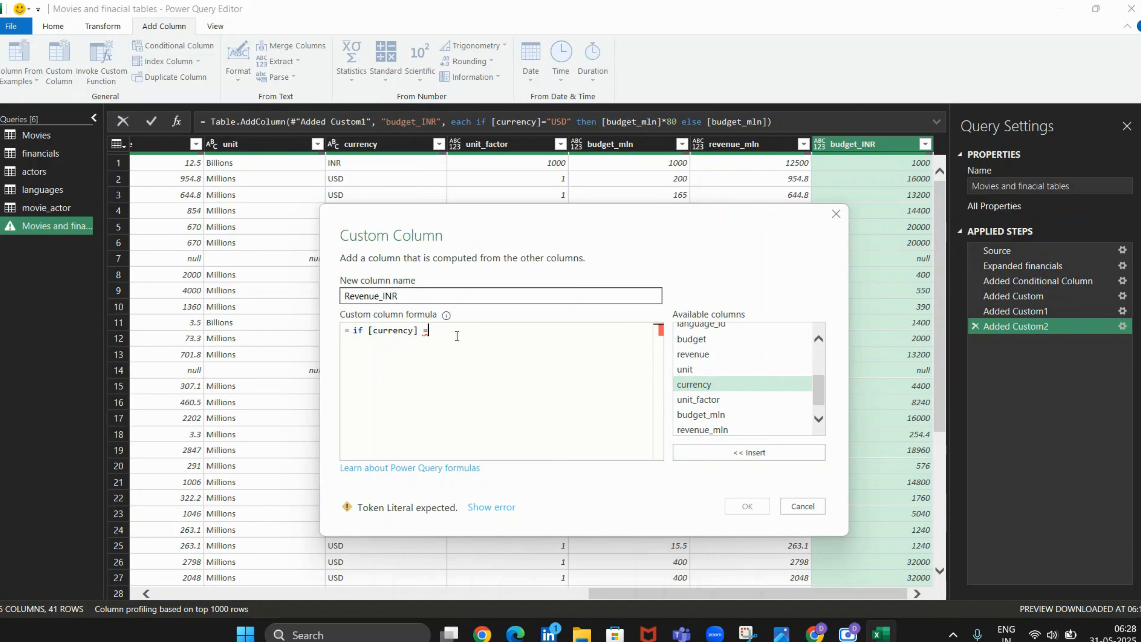
text("usd)
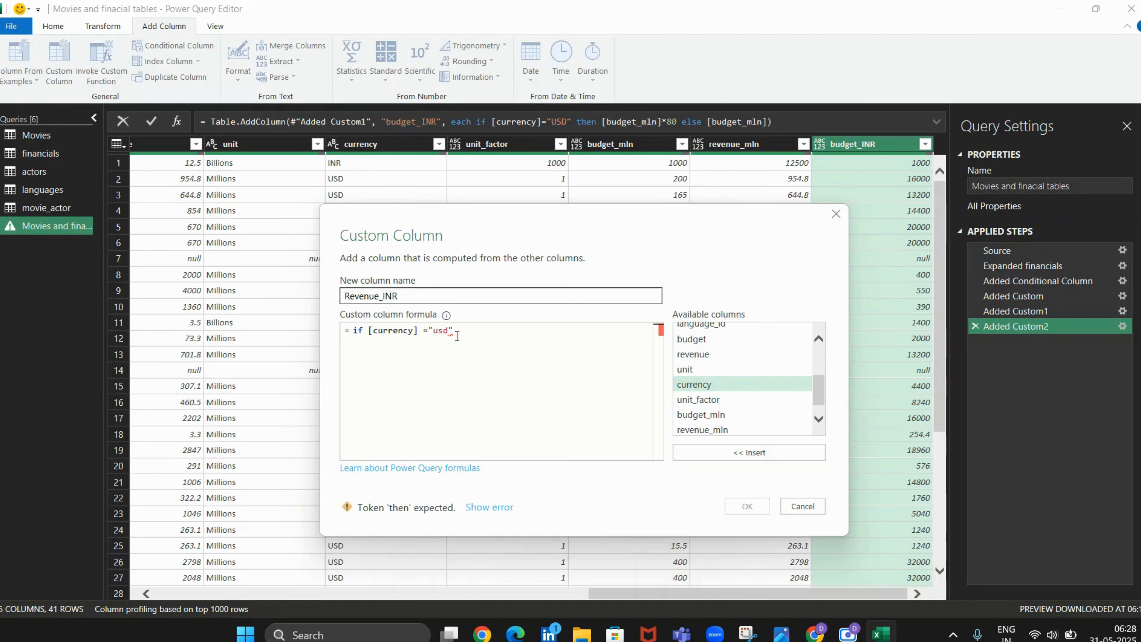
key(BackSpace)
key(BackSpace)
key(BackSpace)
text(USD" then)
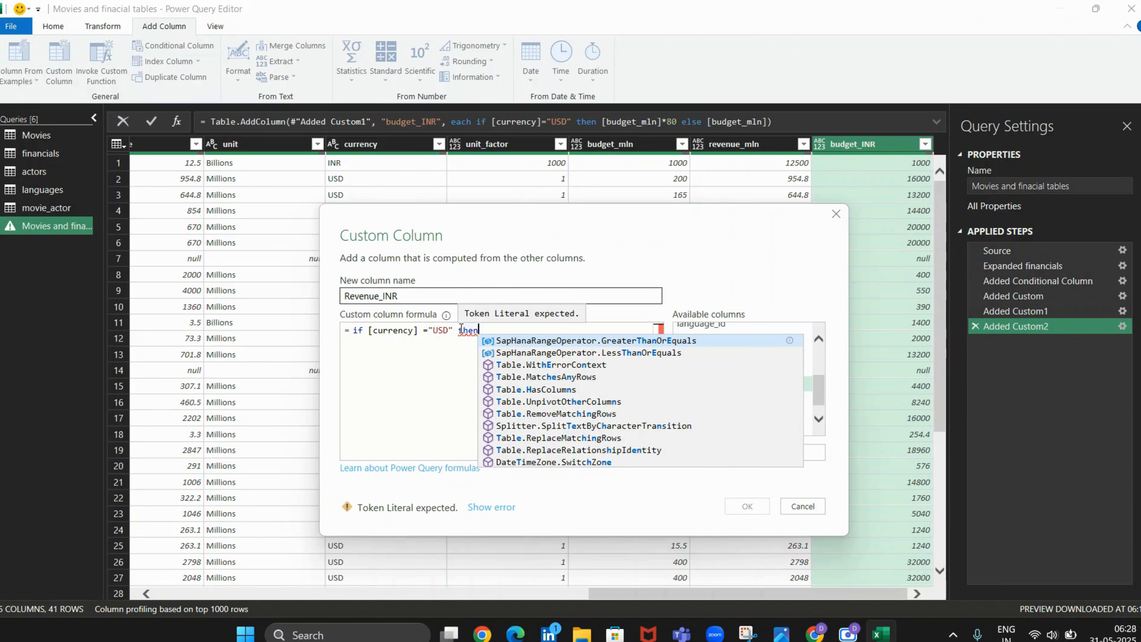
key(Escape)
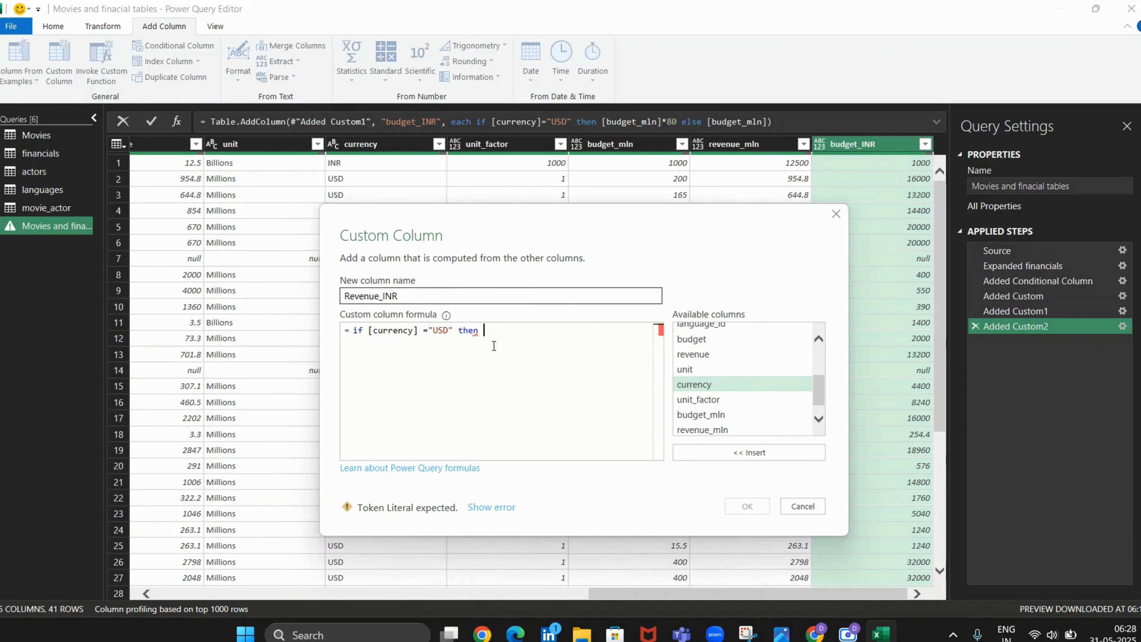
scroll(719, 414, down, 1)
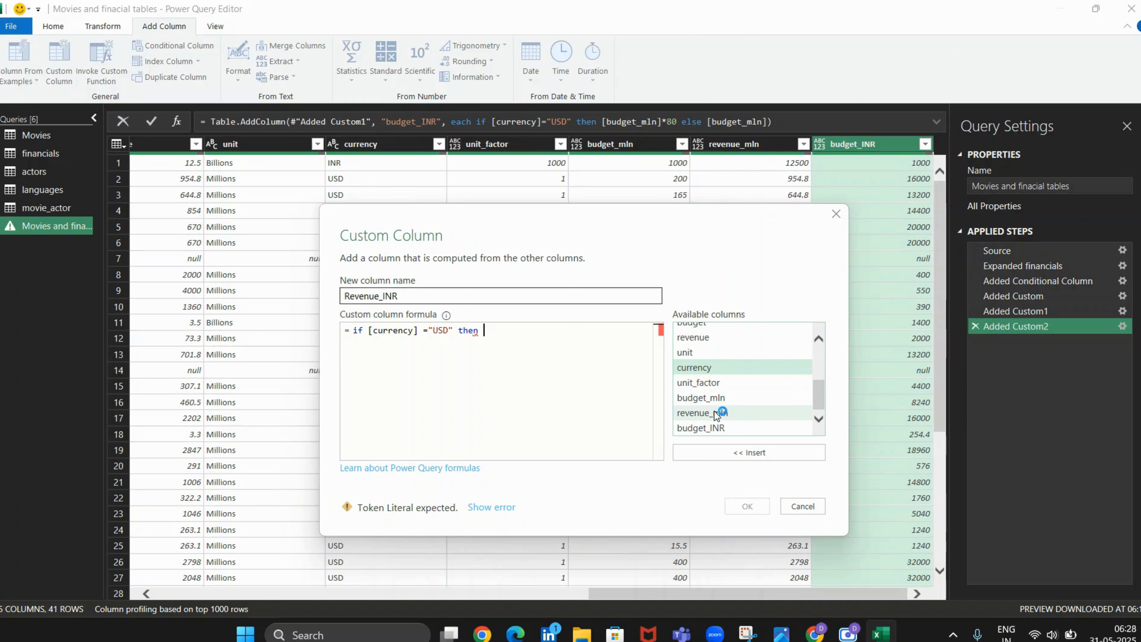
click(718, 415)
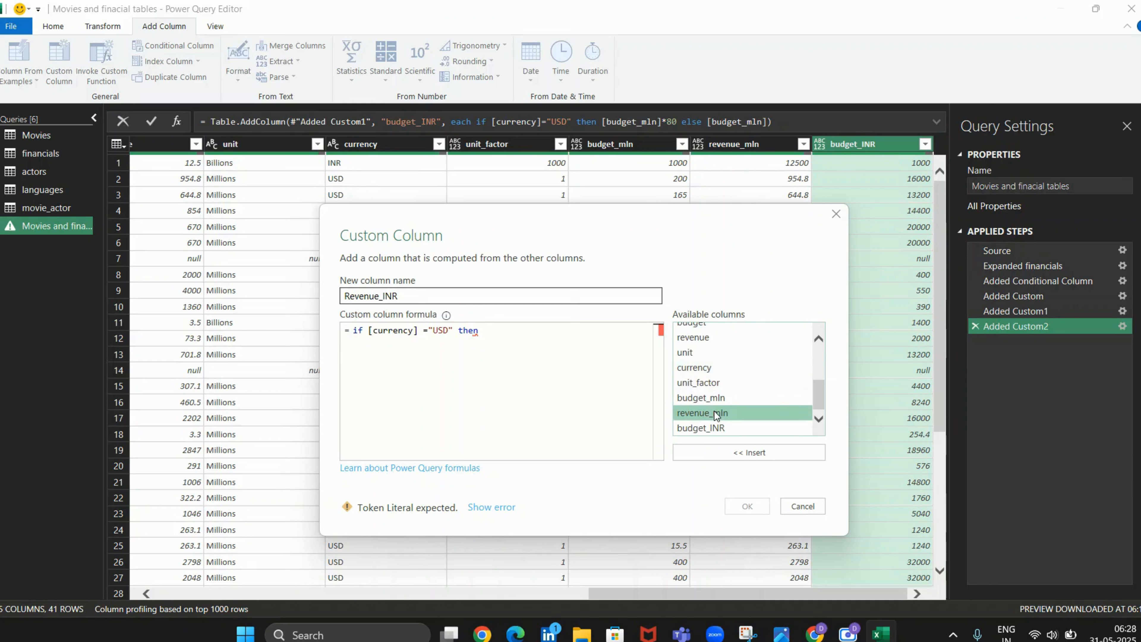
double_click(718, 414)
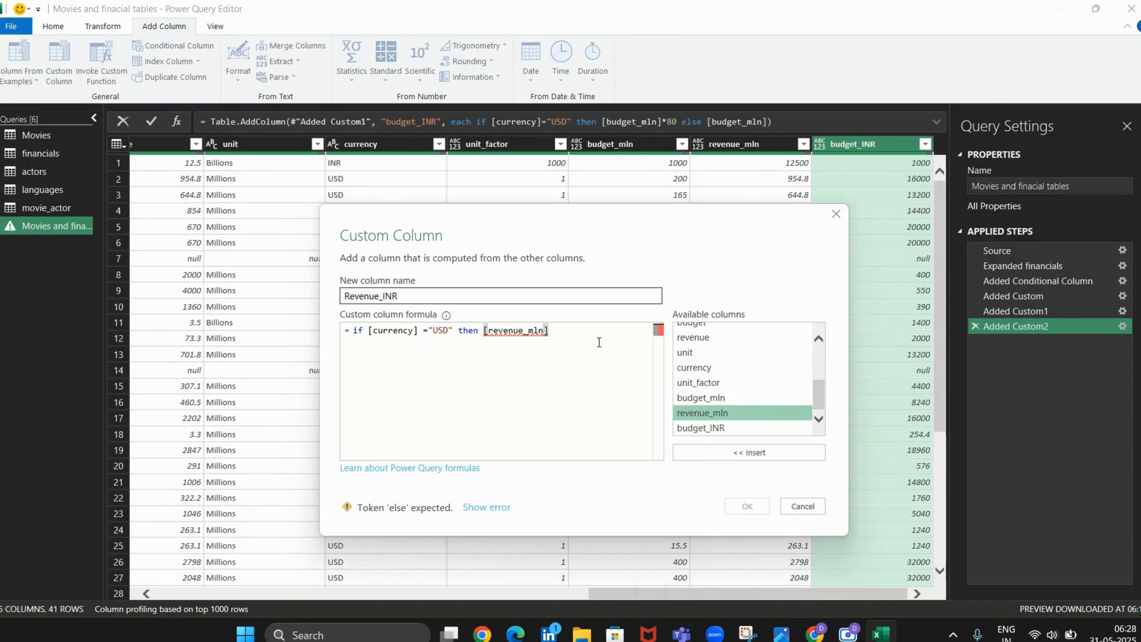
key(BackSpace)
key(BackSpace)
key(BackSpace)
key(BackSpace)
key(BackSpace)
key(BackSpace)
key(BackSpace)
key(BackSpace)
key(BackSpace)
key(BackSpace)
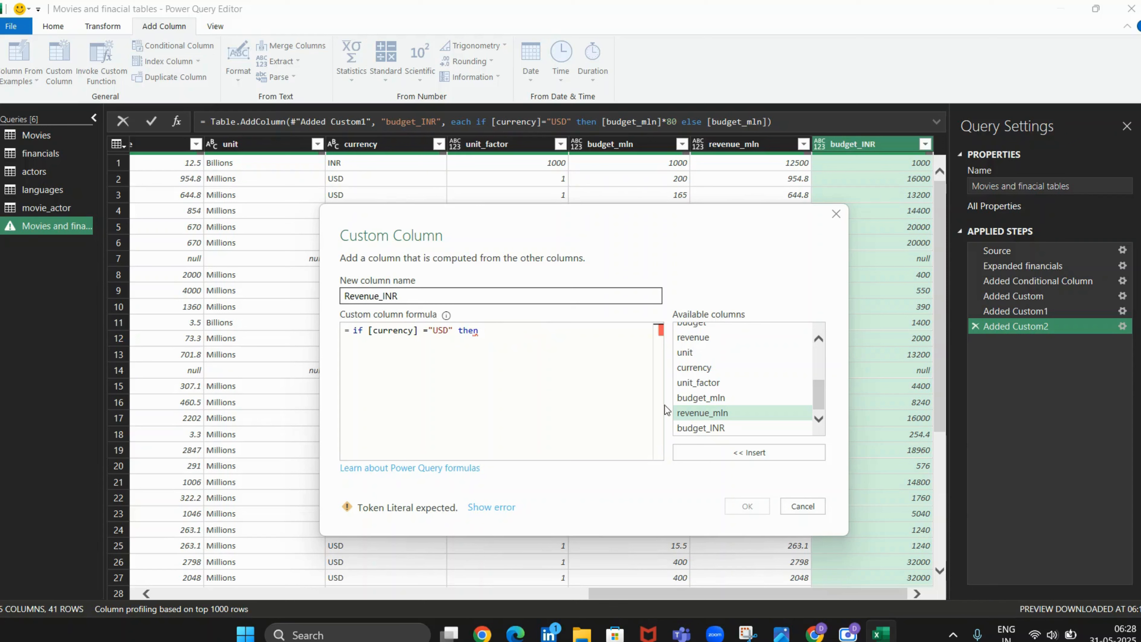
Add [revenue_mln]*80 as the result for USD rows, followed by else.
click(750, 453)
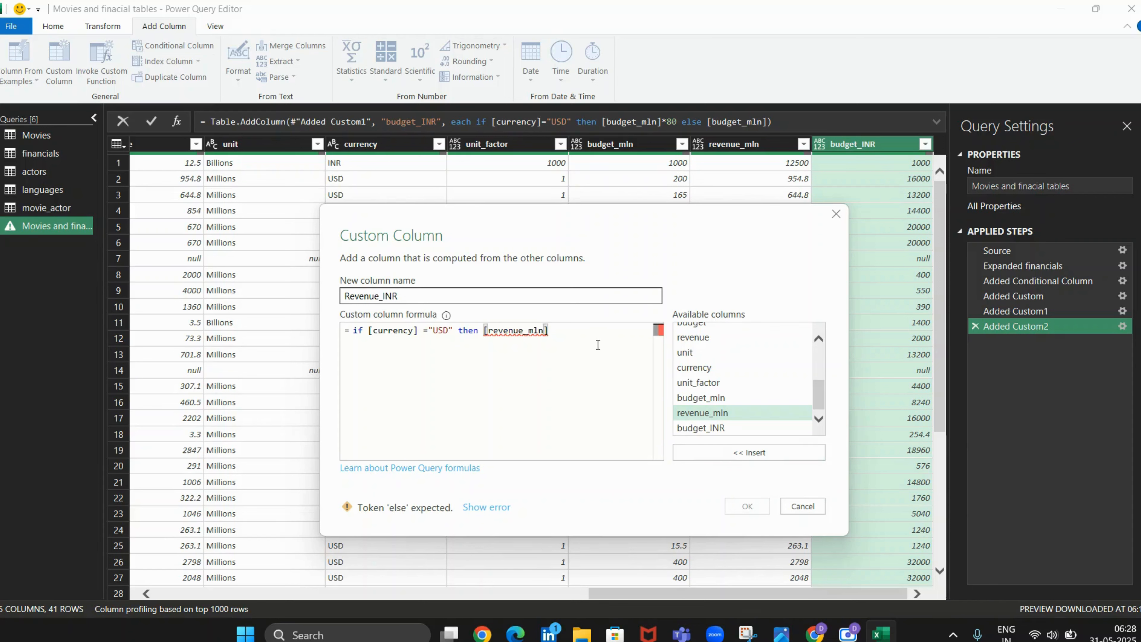
text(*)
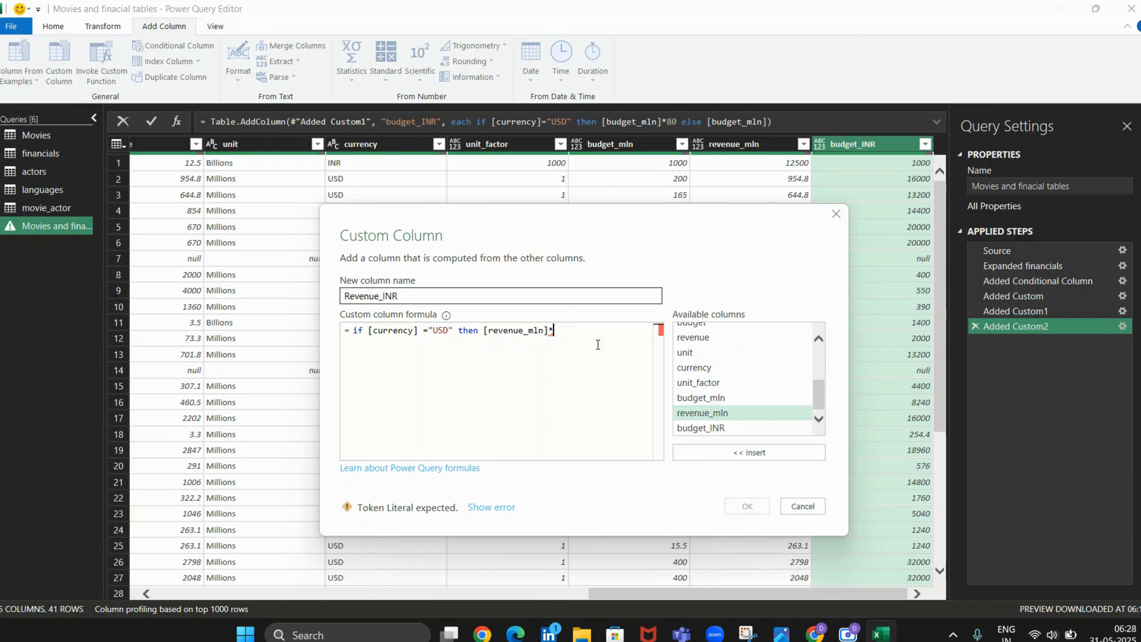
text(80)
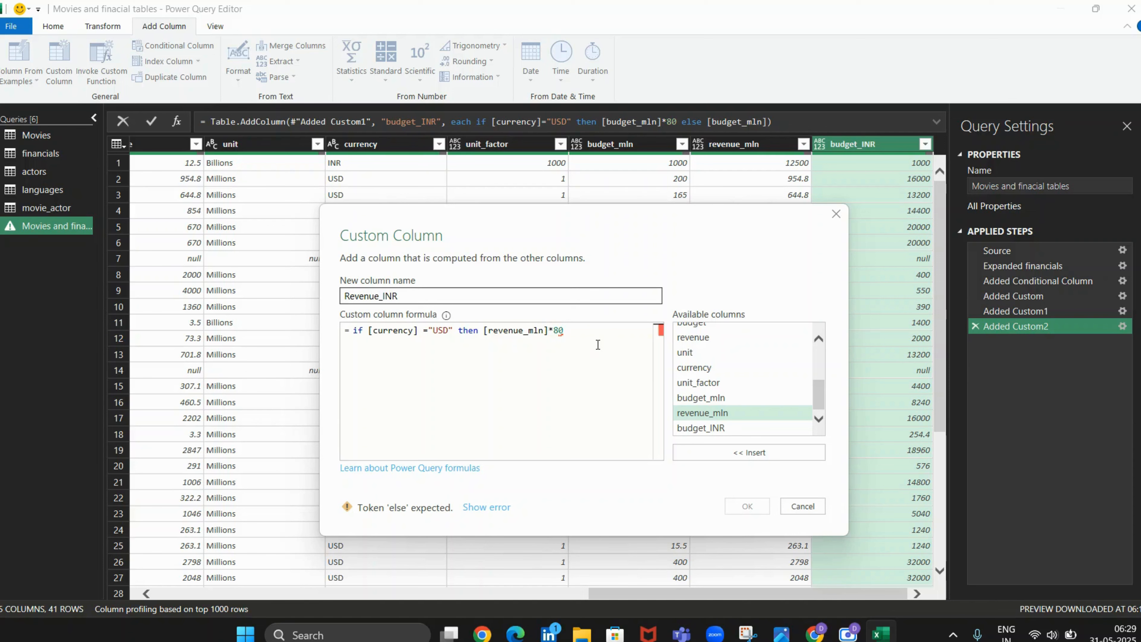
text( else)
text( re)
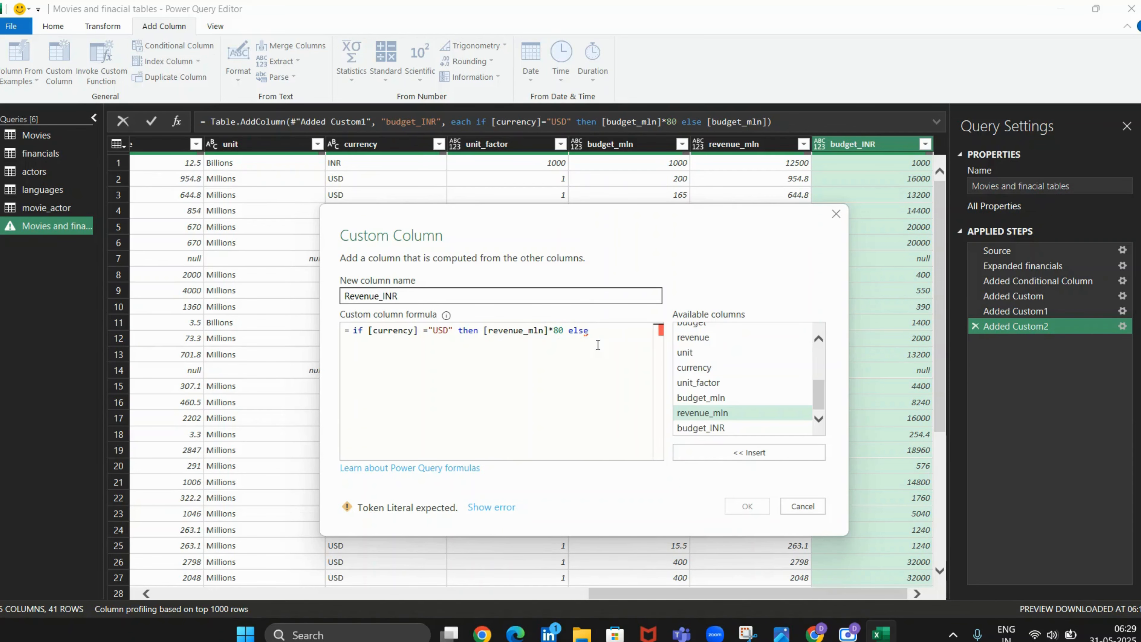
text(venu)
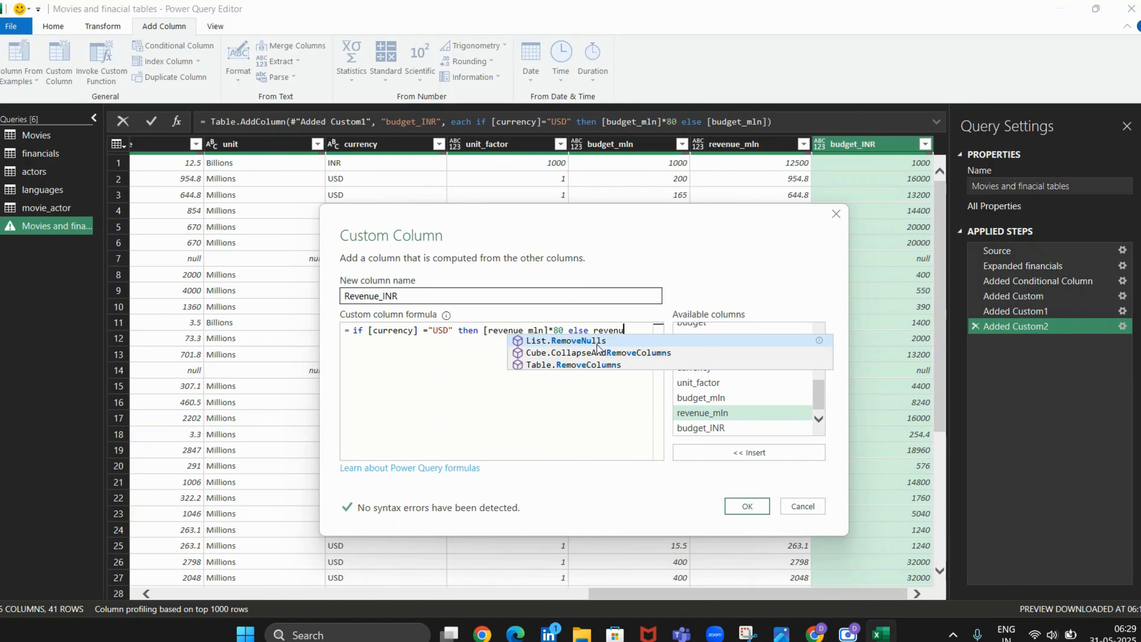
key(BackSpace)
key(BackSpace)
key(BackSpace)
key(BackSpace)
key(BackSpace)
key(BackSpace)
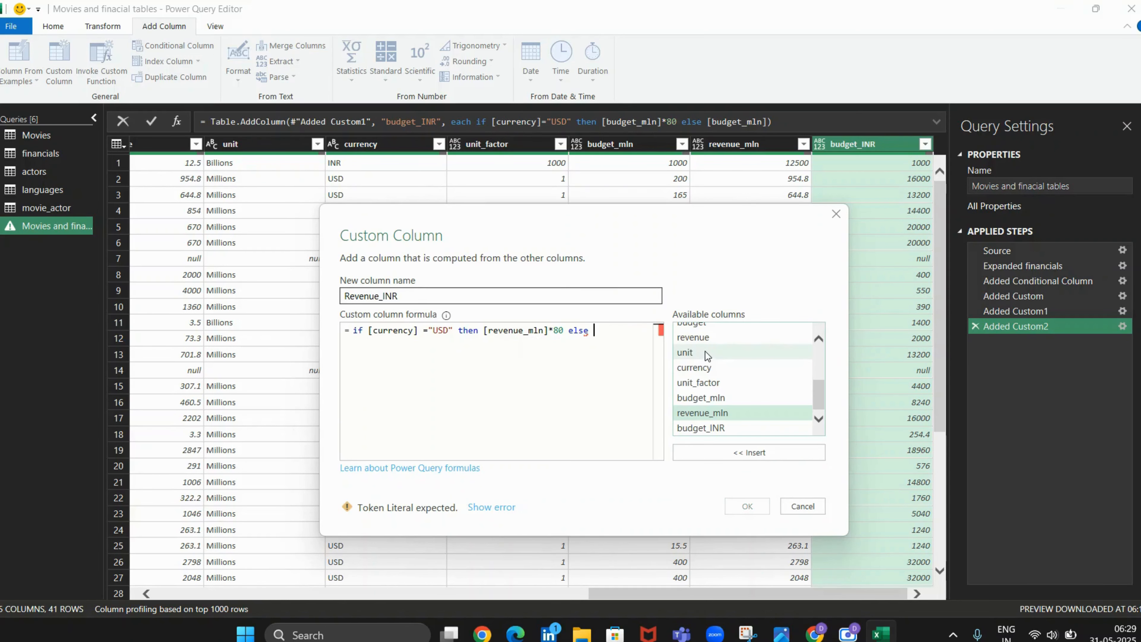
Insert [revenue_mln] as the else result and create the Revenue_INR column.
click(712, 413)
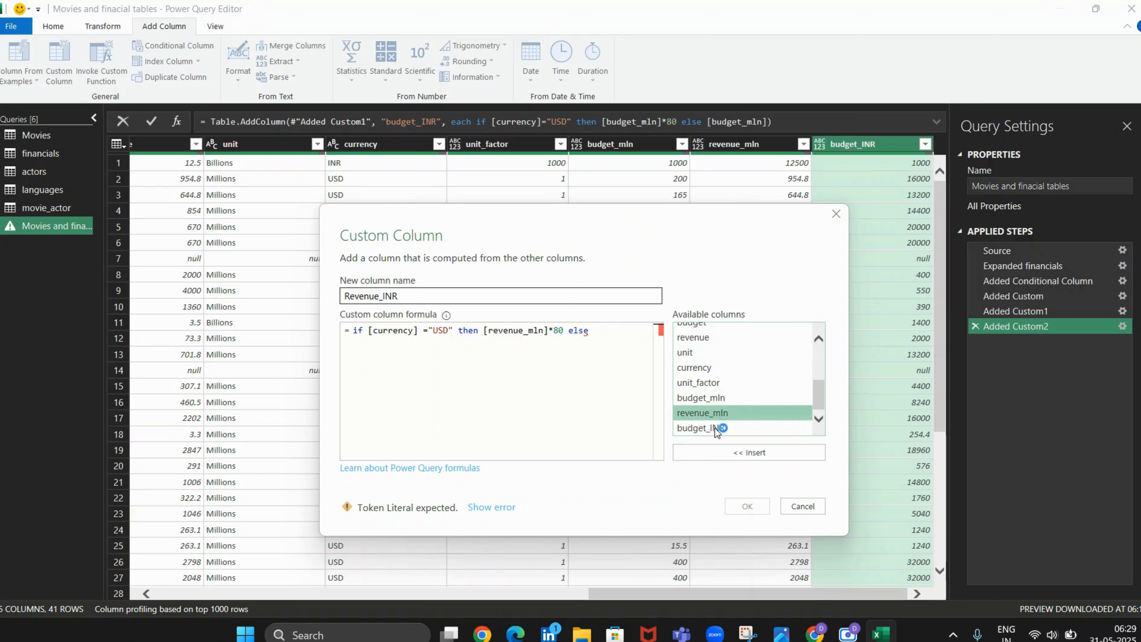
click(725, 452)
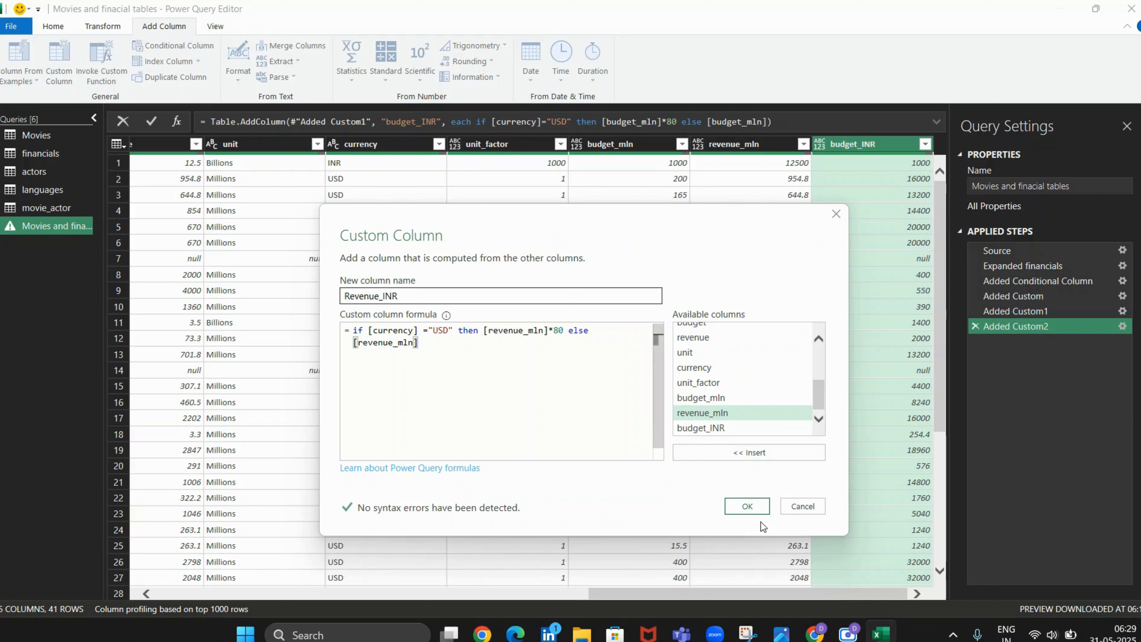
click(755, 507)
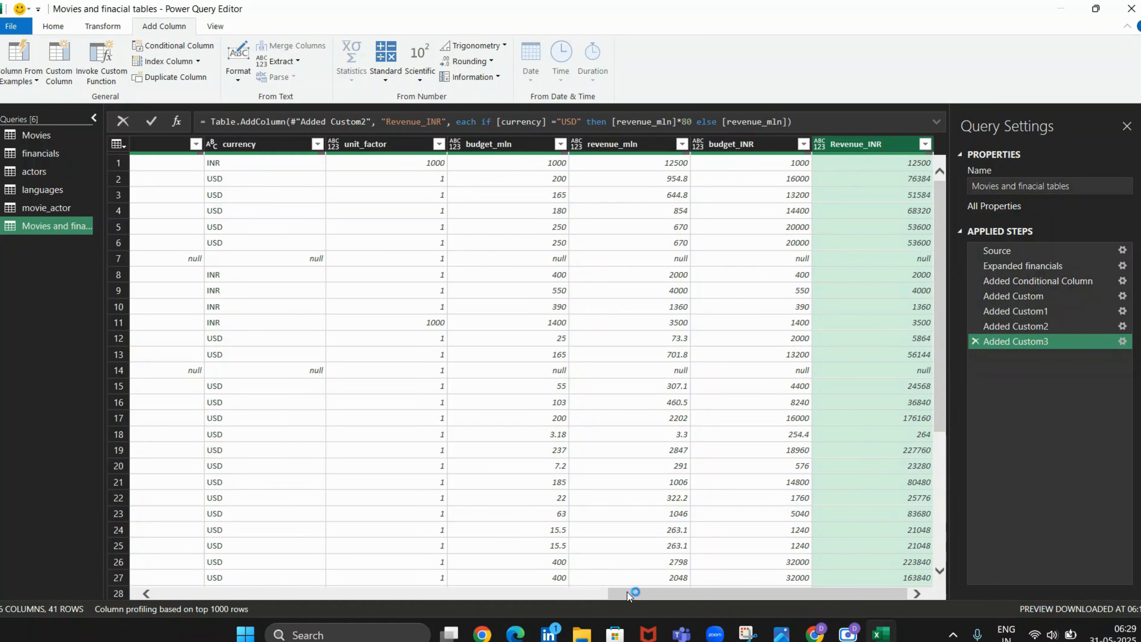
Compare the budget_INR and Revenue_INR columns with the original budget, revenue, unit and currency columns.
drag(627, 592, 577, 607)
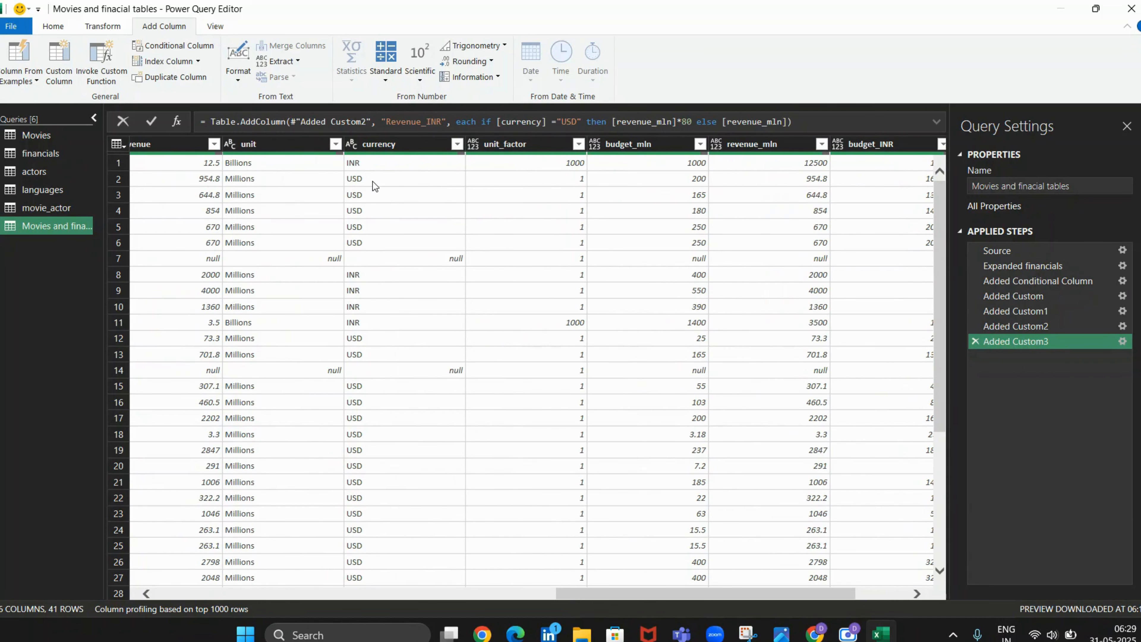
drag(664, 593, 716, 593)
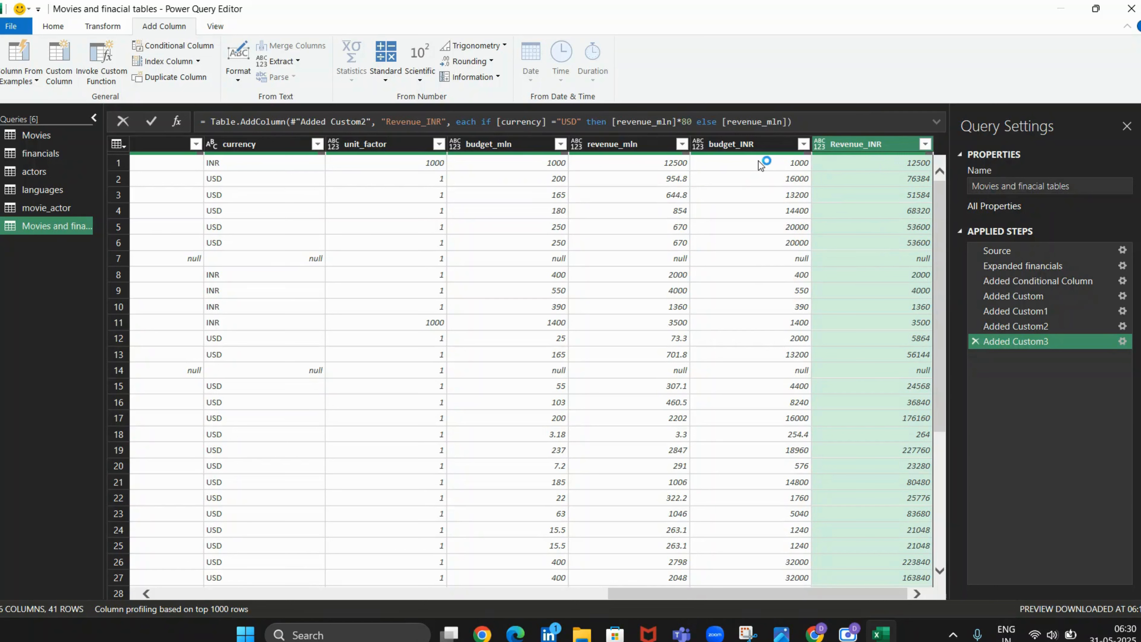
mouse_move(737, 153)
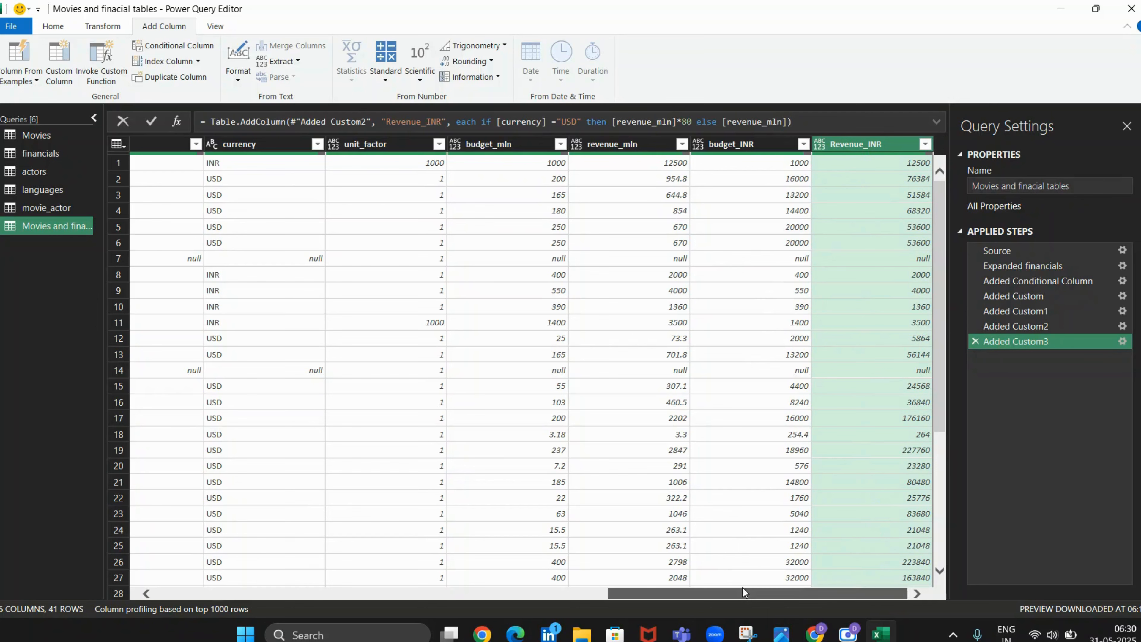
drag(743, 588, 621, 594)
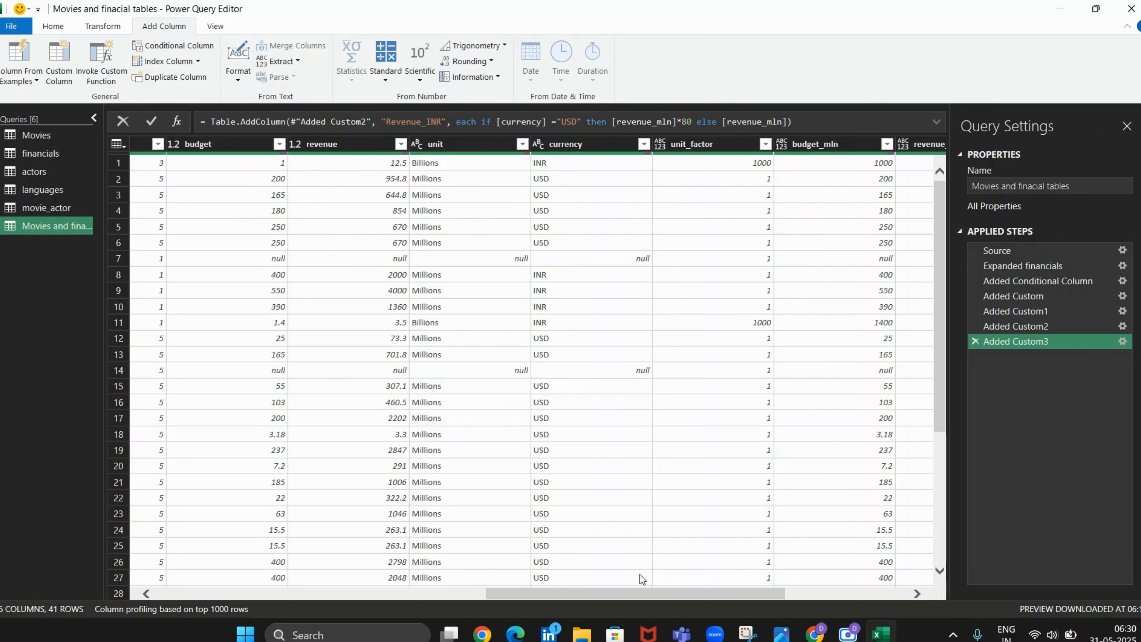
drag(640, 595, 799, 586)
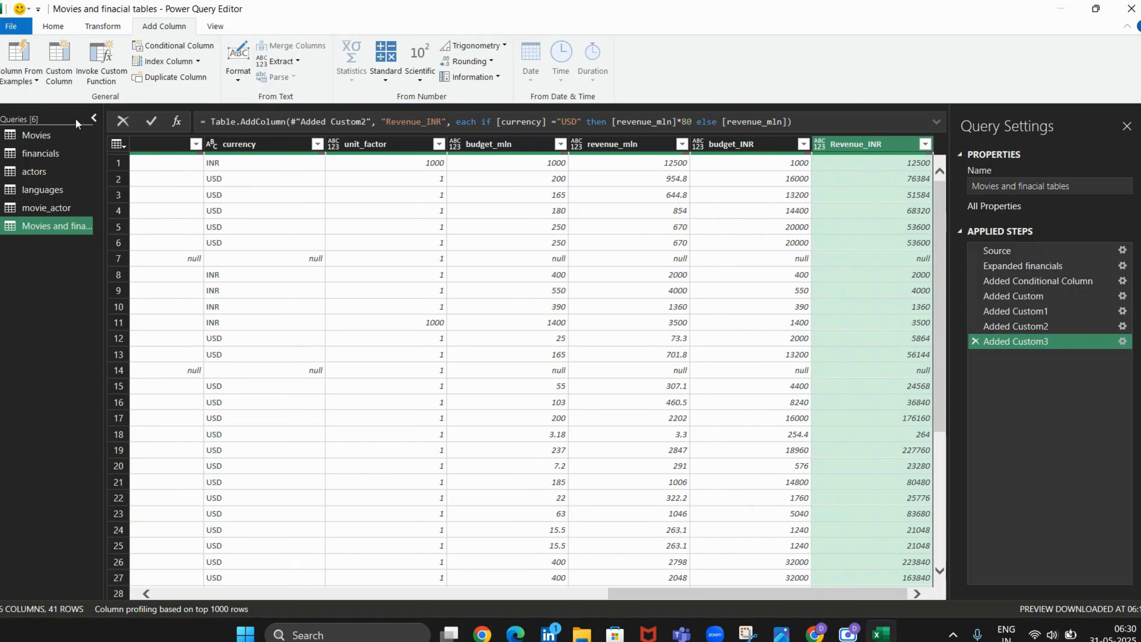
Start another custom column on the merged query and name it bugget_usd.
click(64, 65)
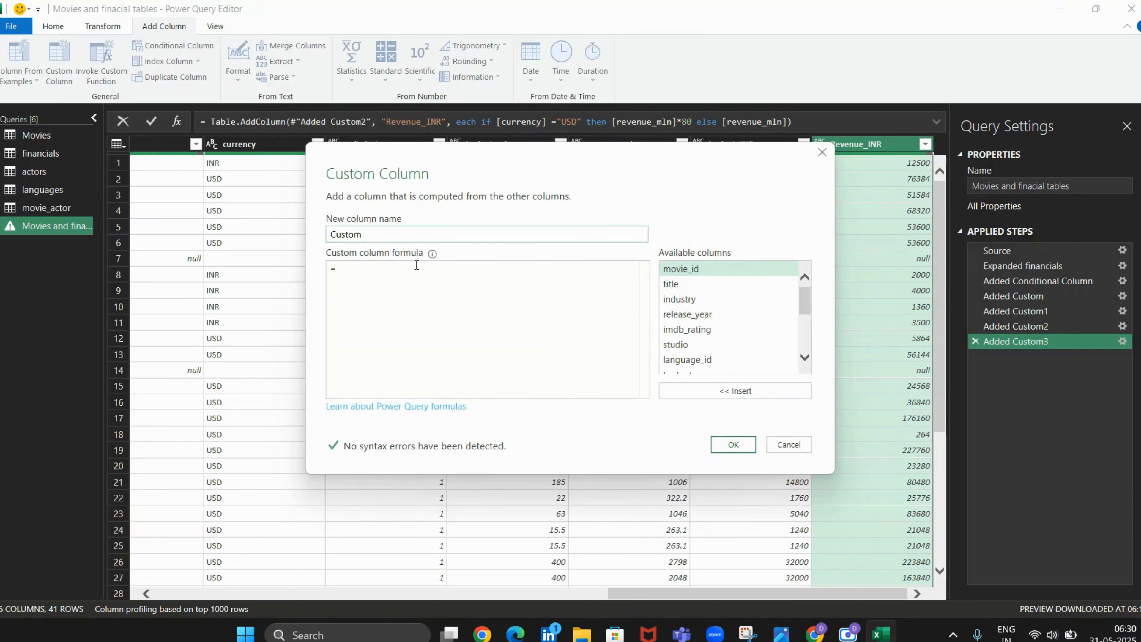
click(403, 237)
key(BackSpace)
key(BackSpace)
key(BackSpace)
key(BackSpace)
key(BackSpace)
key(BackSpace)
drag(454, 154, 478, 263)
click(430, 340)
text(bu)
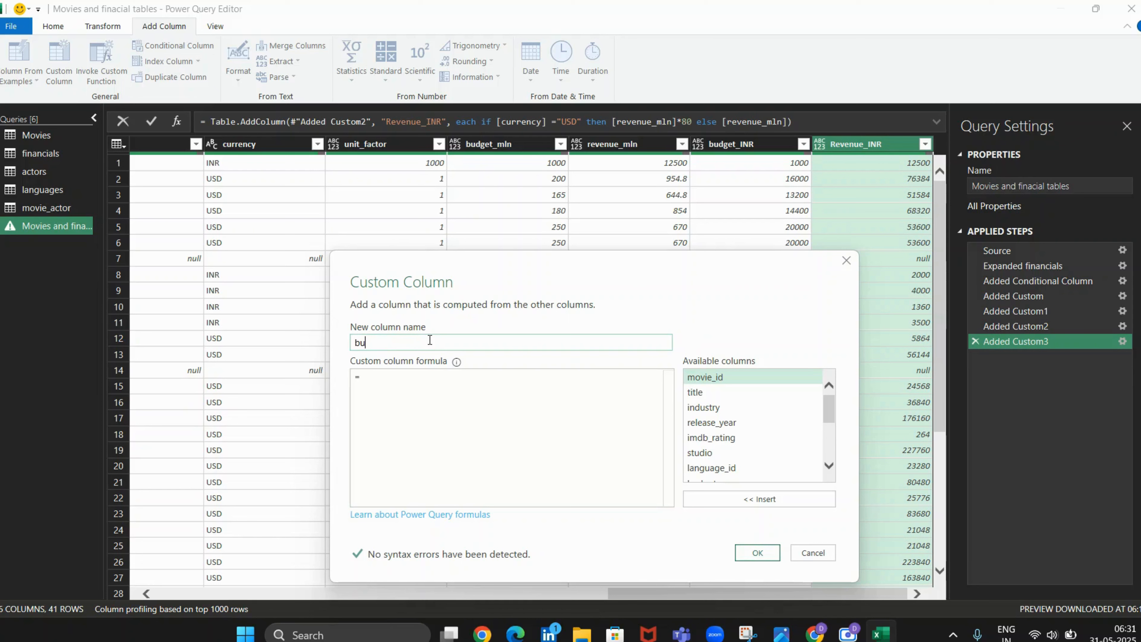
text(gget)
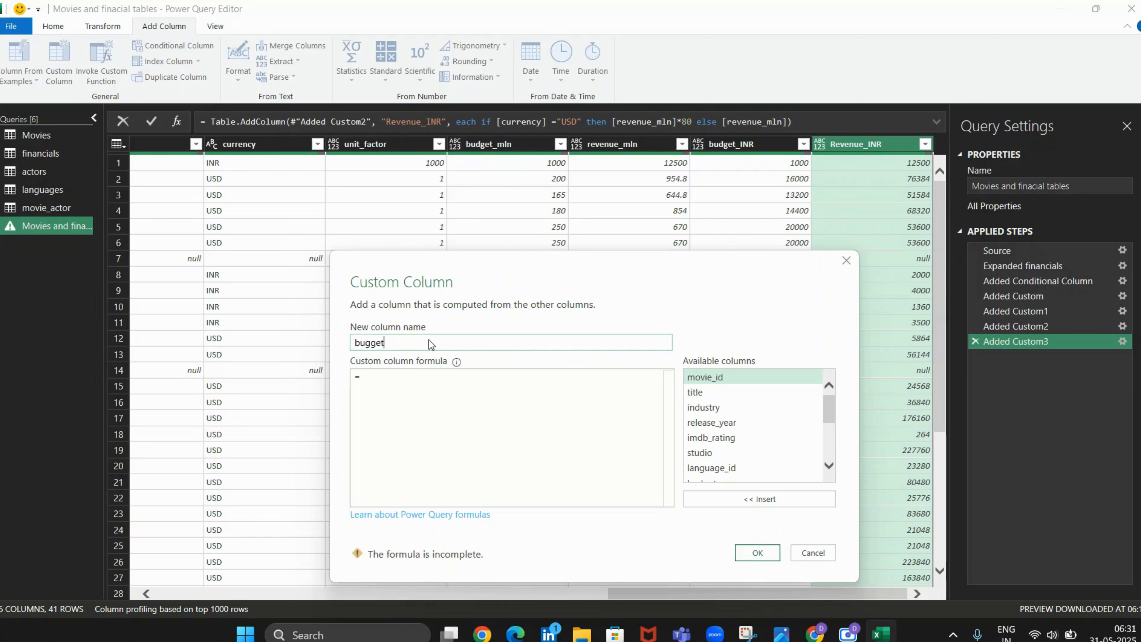
text(_usd)
Begin the bugget_usd formula with if followed by the [currency] column.
click(396, 388)
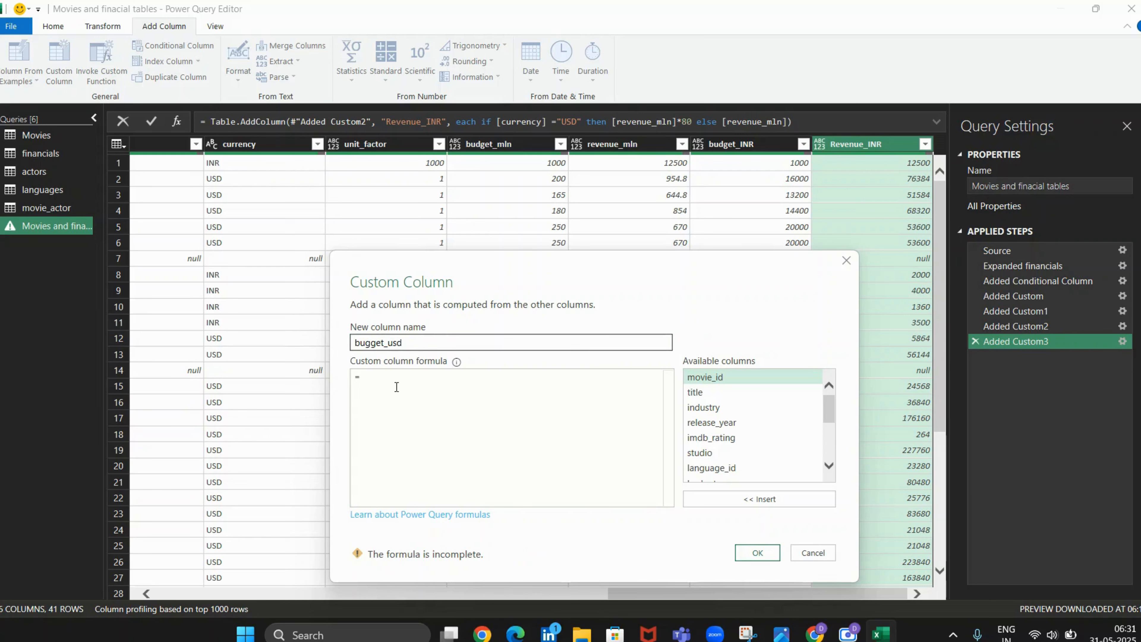
text(if)
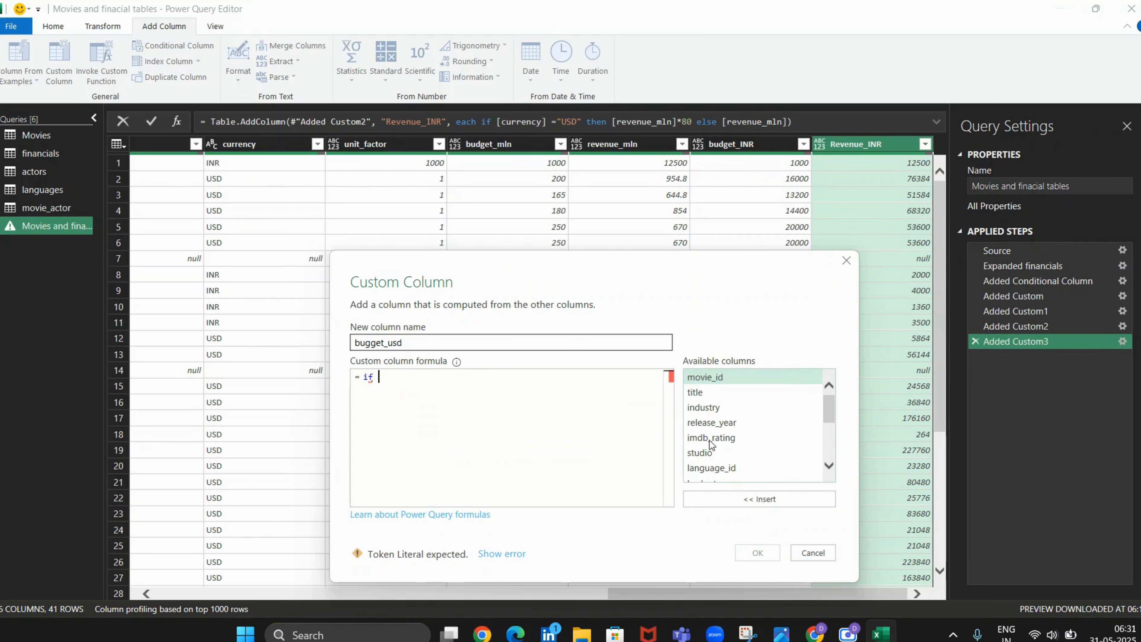
scroll(710, 440, down, 3)
scroll(710, 440, down, 2)
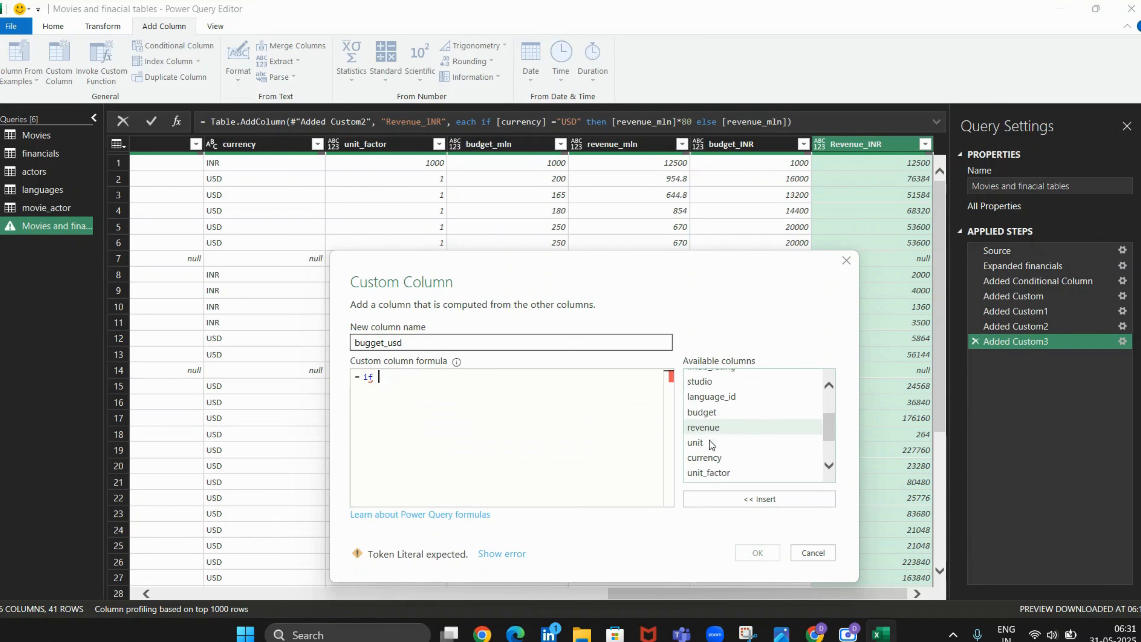
double_click(710, 444)
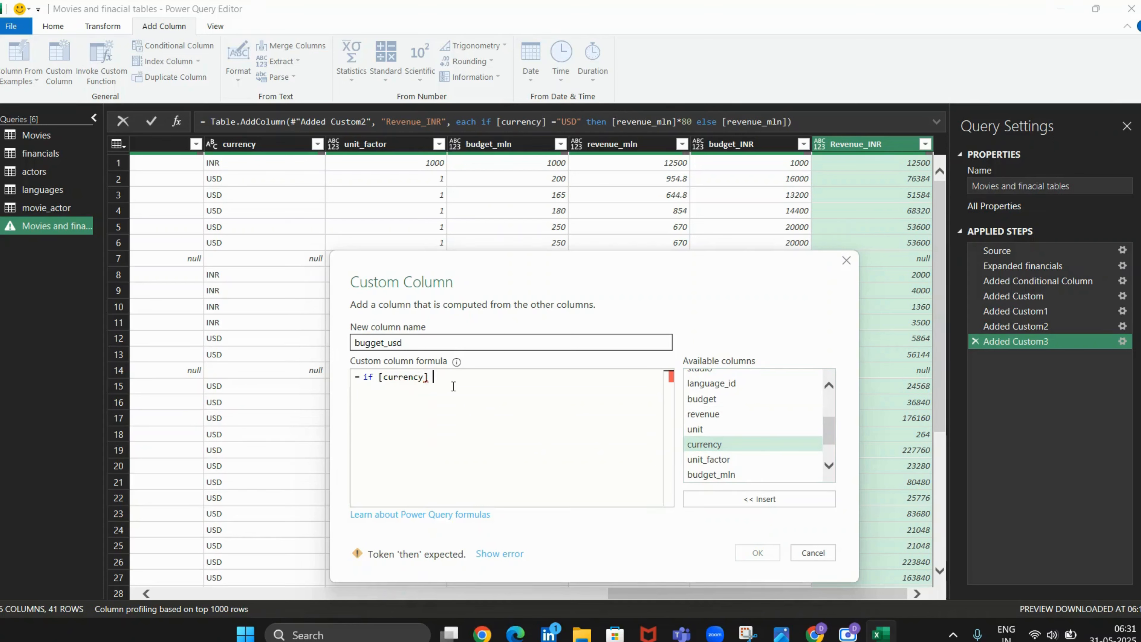
Complete the bugget_usd condition so [currency] equals "INR", followed by the then keyword.
text(=)
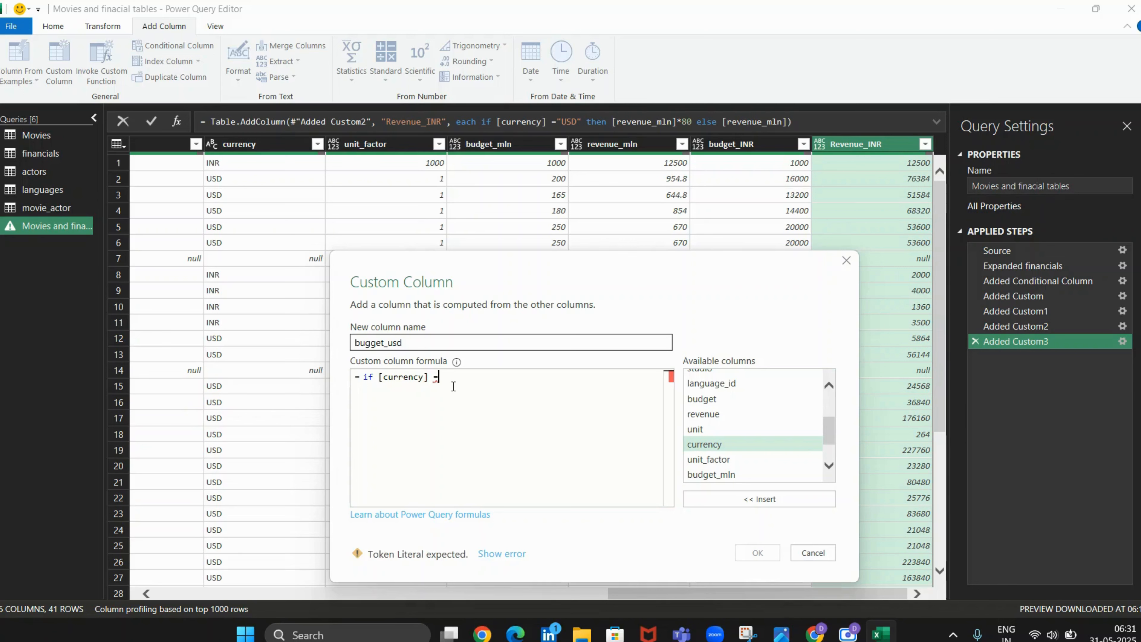
text("IN)
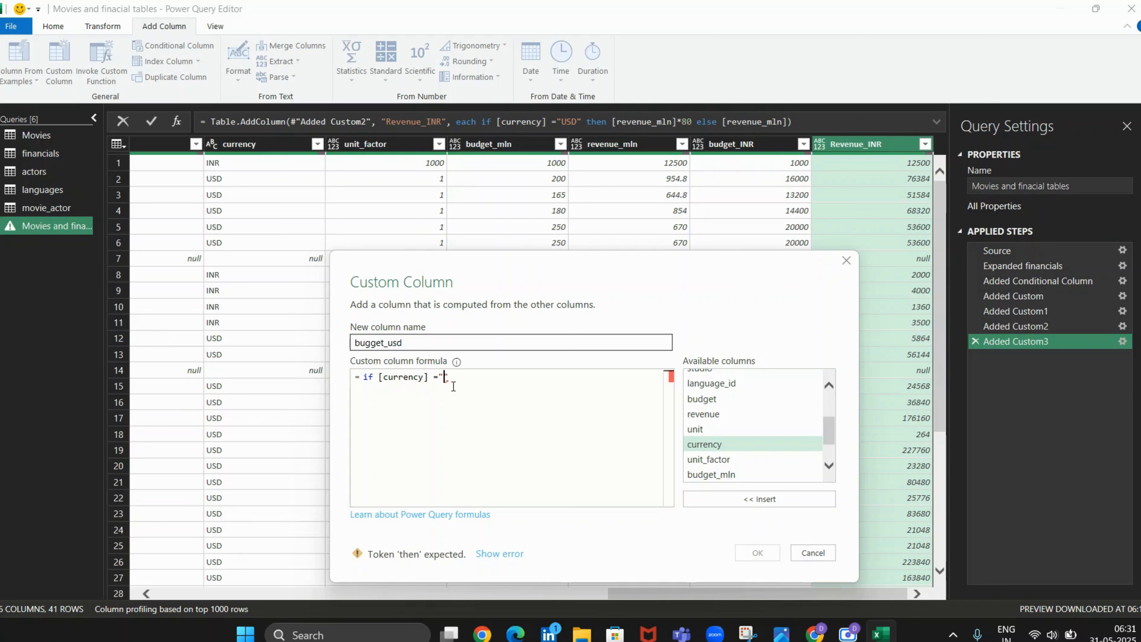
text(R)
click(477, 378)
text(then)
key(BackSpace)
key(BackSpace)
key(BackSpace)
key(BackSpace)
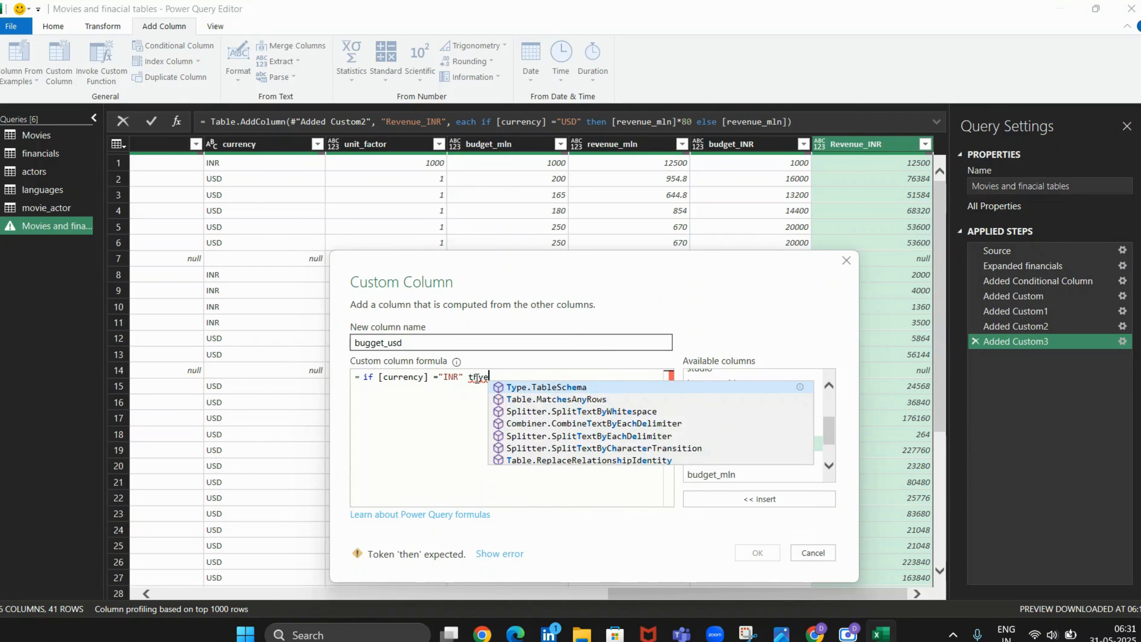
text(thye)
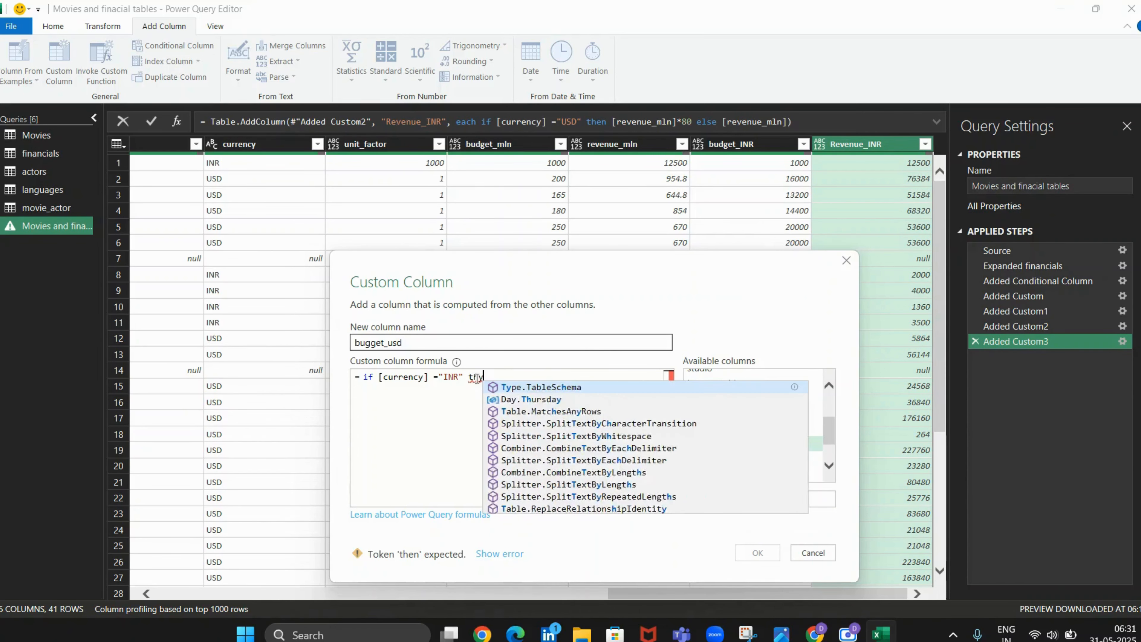
key(BackSpace)
key(BackSpace)
key(BackSpace)
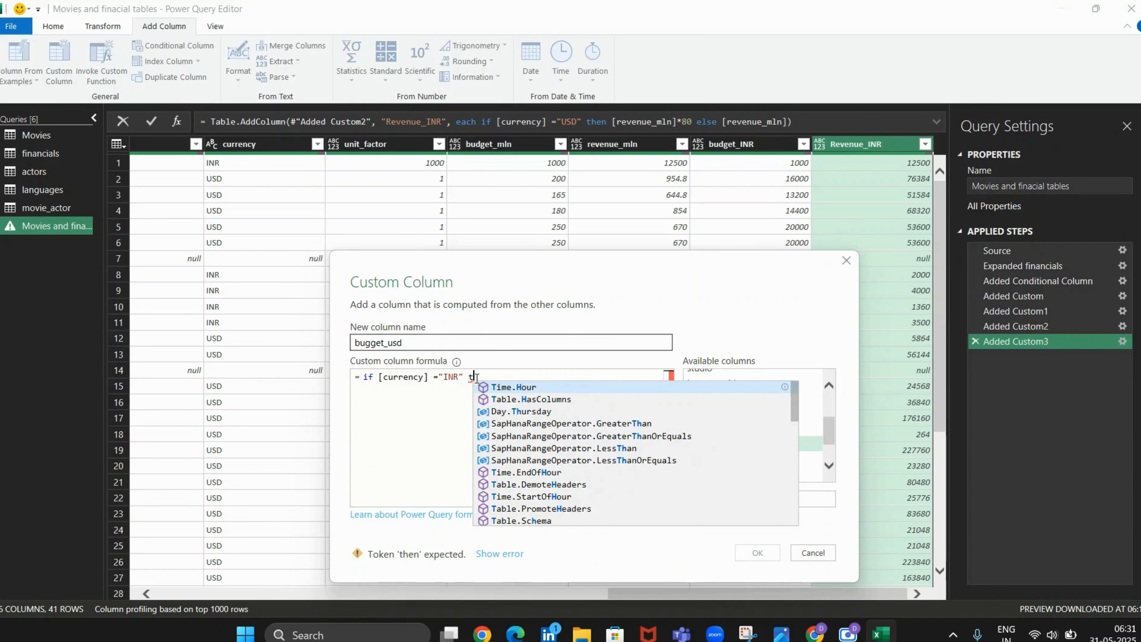
text(hen)
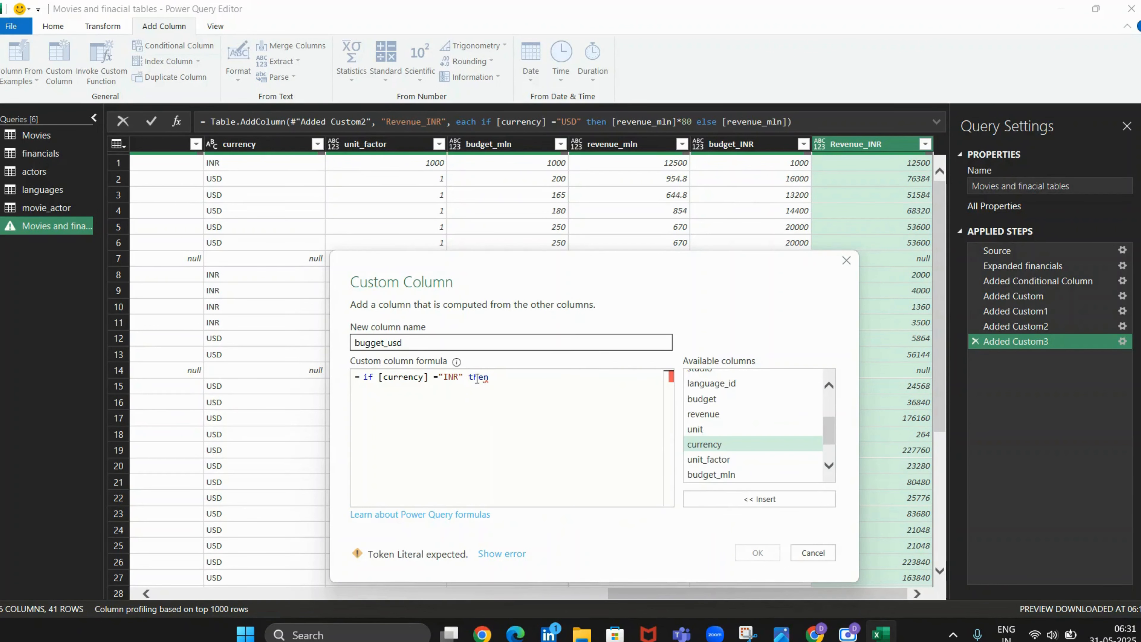
Add [budget_mln]/1000 as the then result of the bugget_usd formula, followed by else.
scroll(740, 423, down, 1)
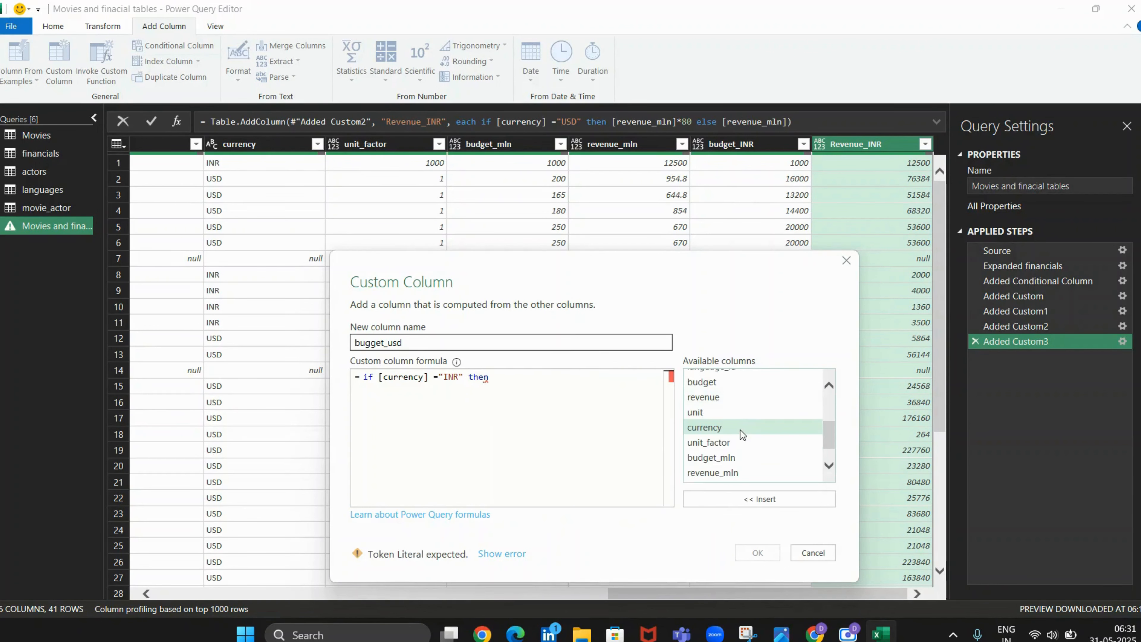
double_click(738, 459)
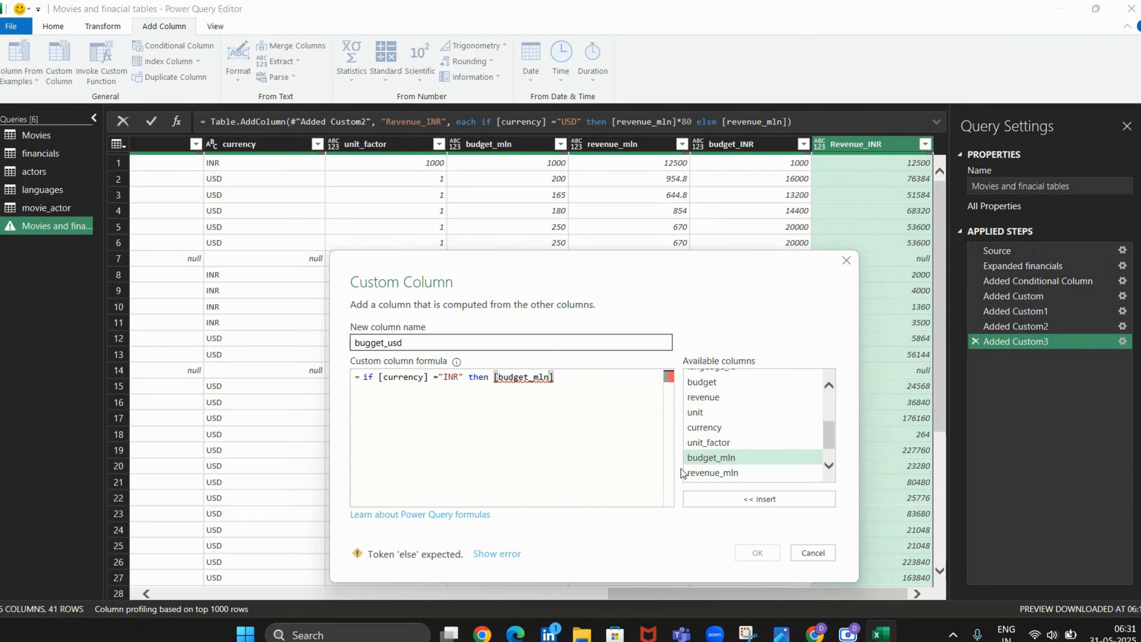
text(/1000)
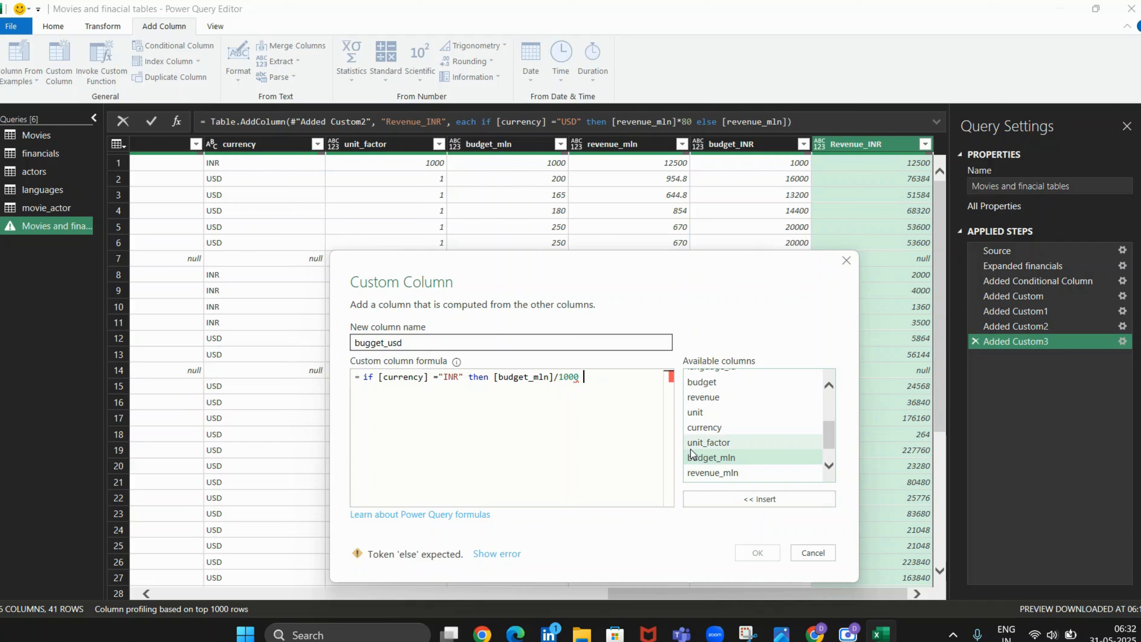
text( else)
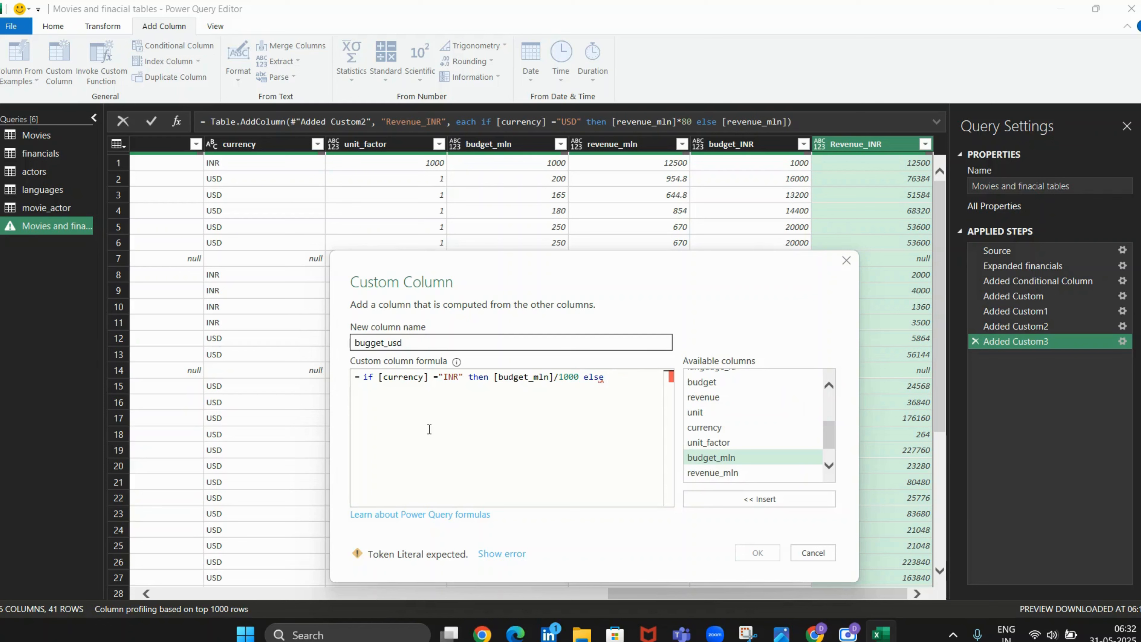
Set [budget_mln] alone as the else result and create the bugget_usd column.
text(bug)
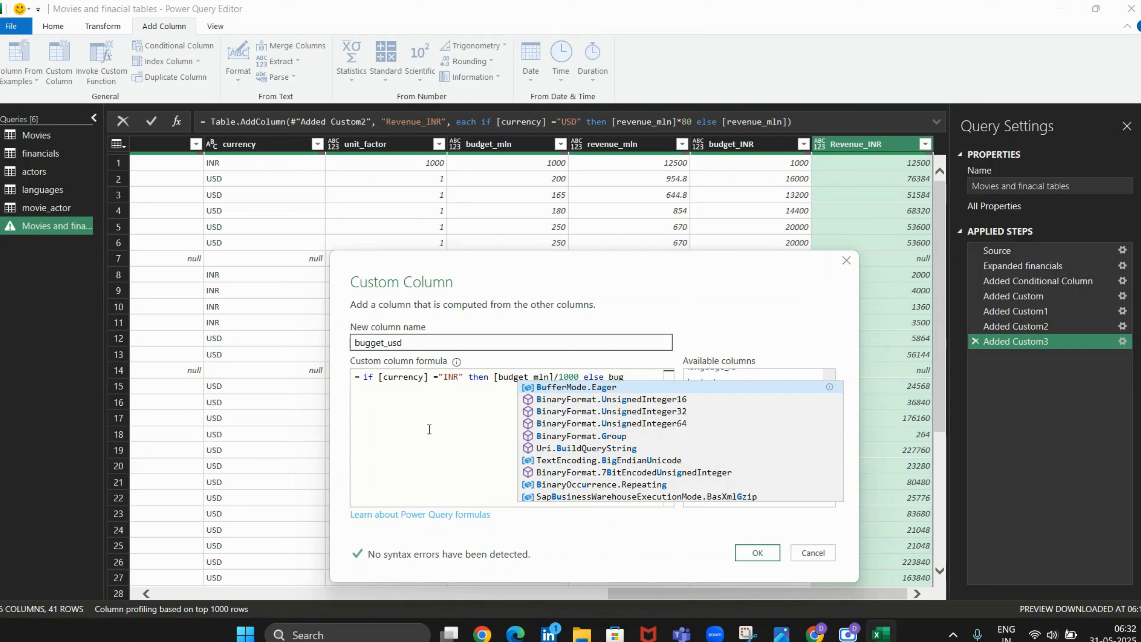
key(BackSpace)
text(dge)
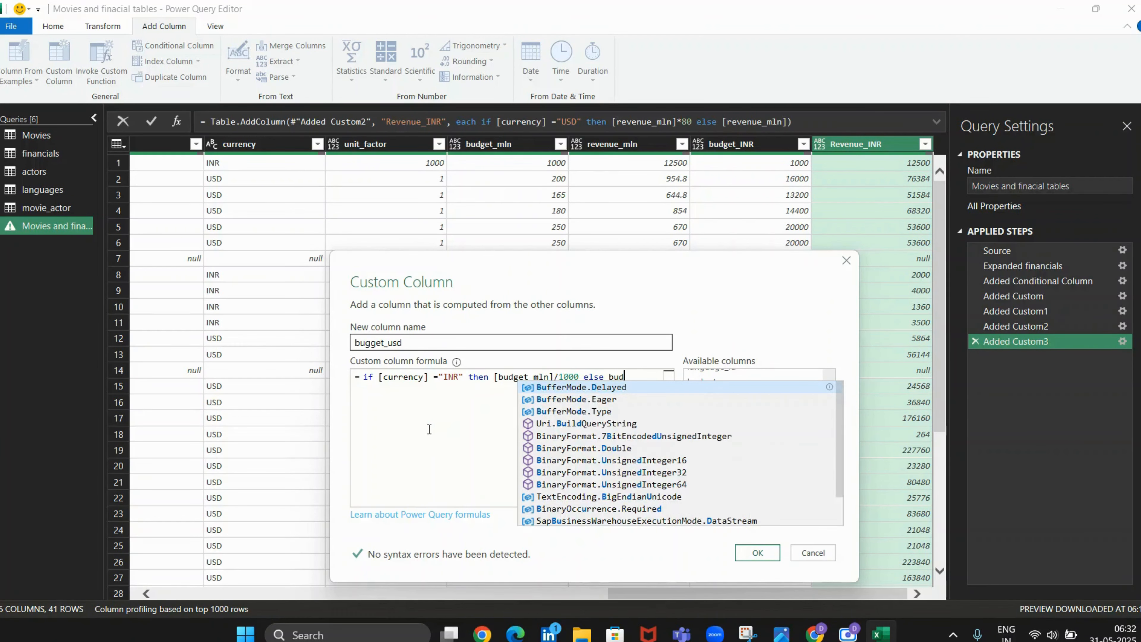
text(t)
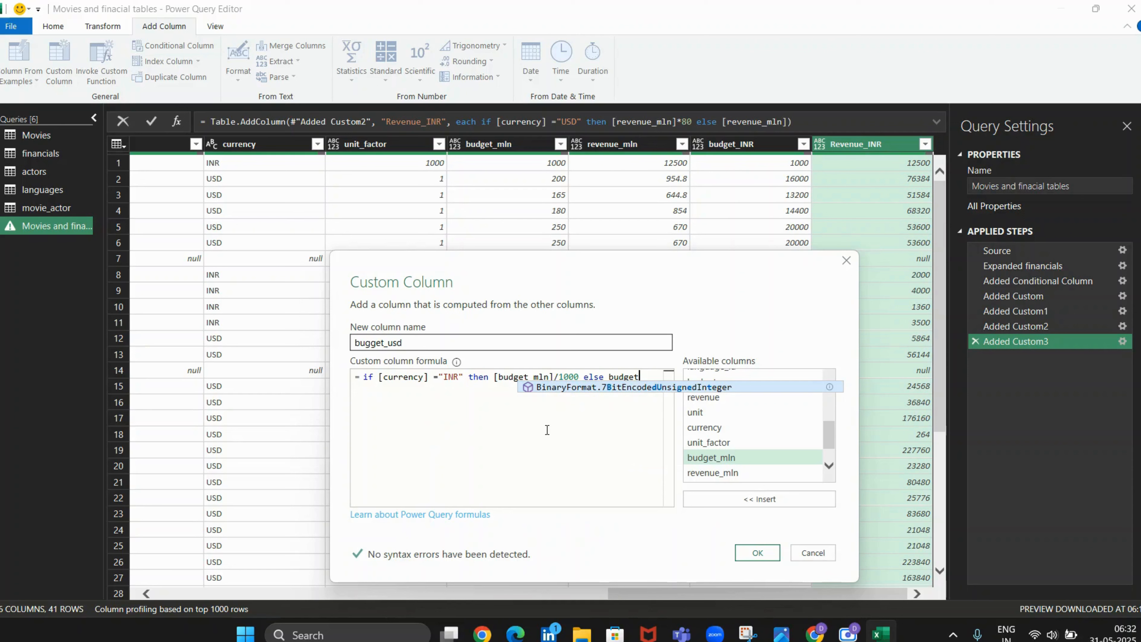
click(721, 464)
double_click(721, 463)
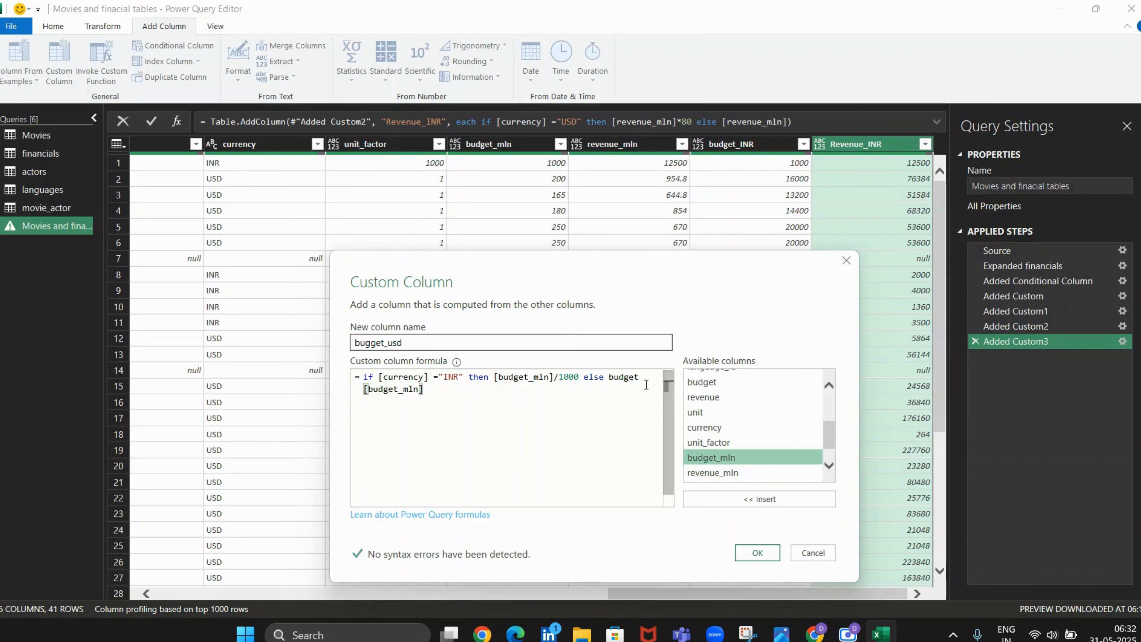
click(646, 385)
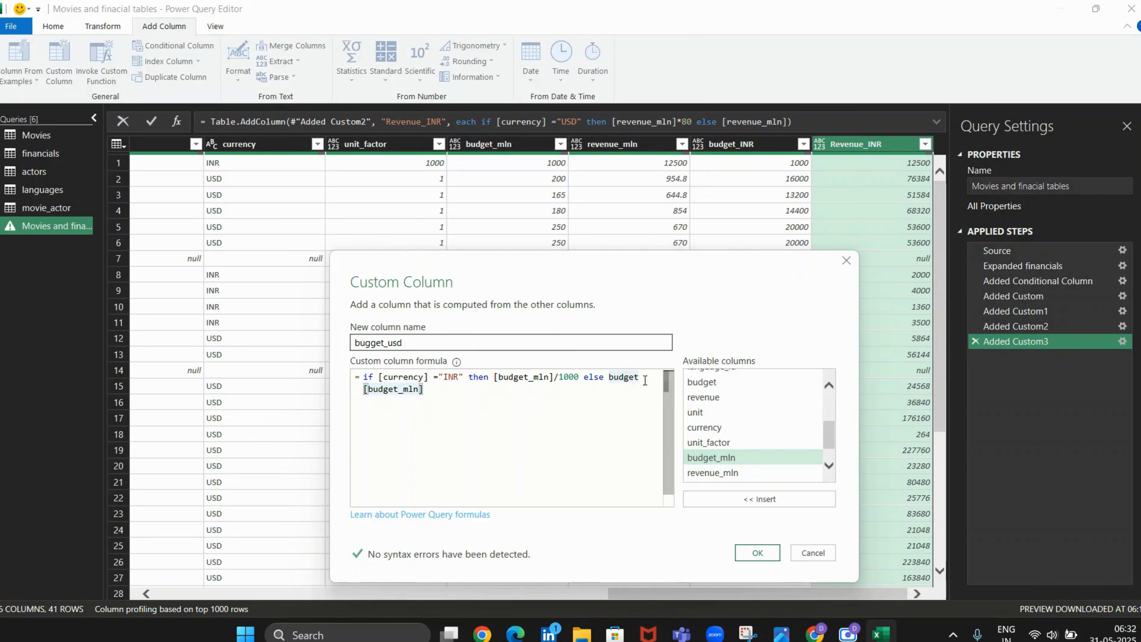
key(BackSpace)
key(BackSpace)
key(BackSpace)
key(BackSpace)
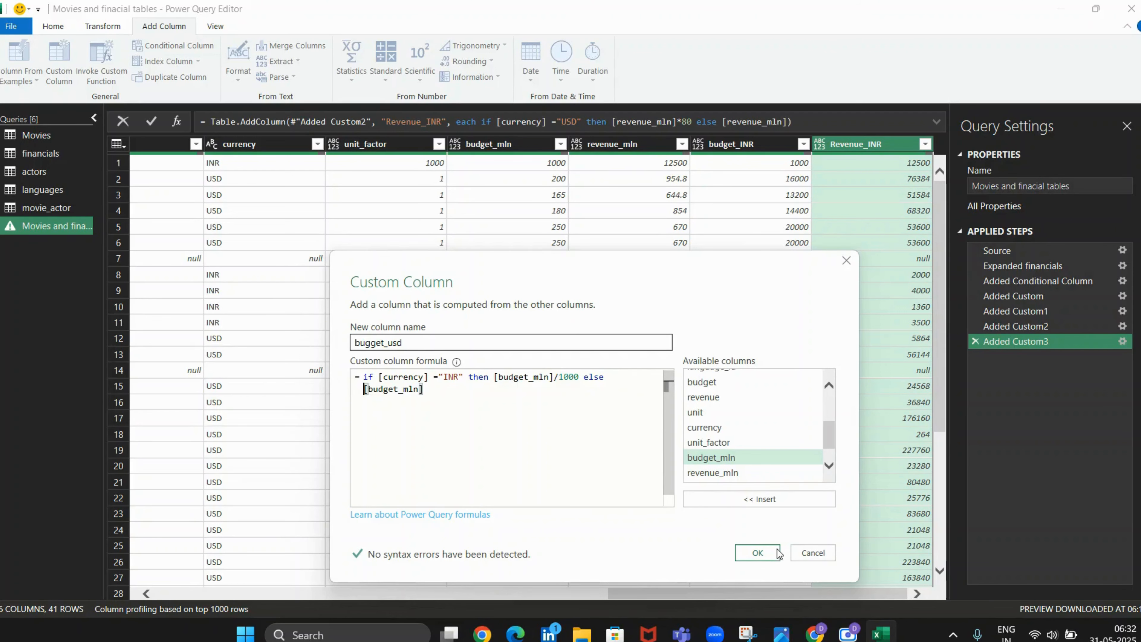
click(757, 554)
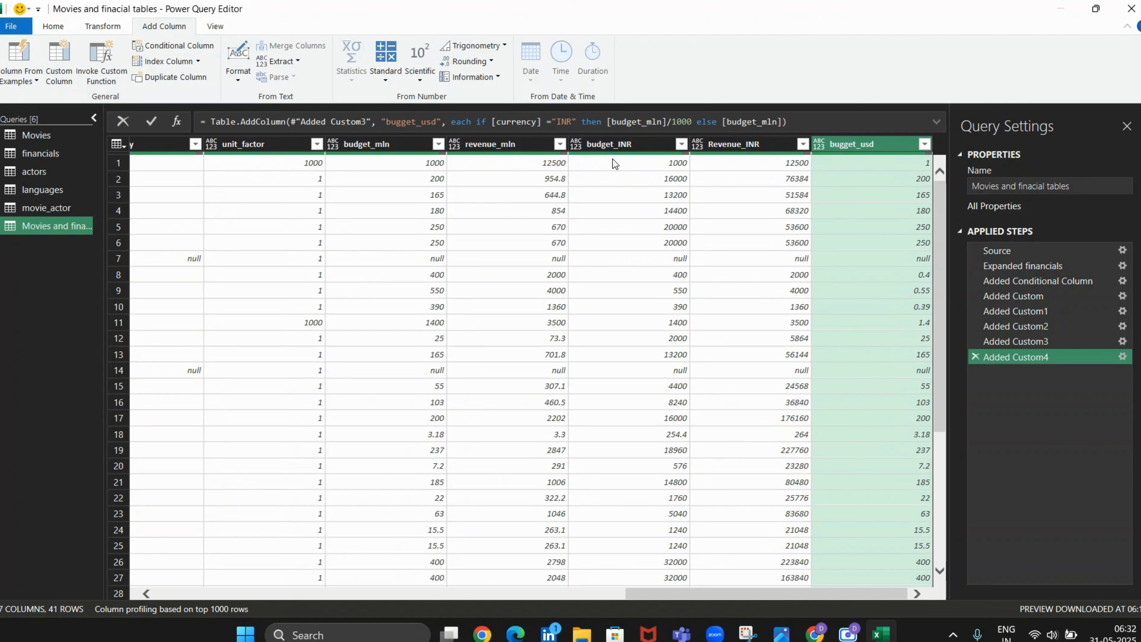
Check the new column against the original currency values, and start another custom column named revenue_usd.
drag(646, 593, 432, 605)
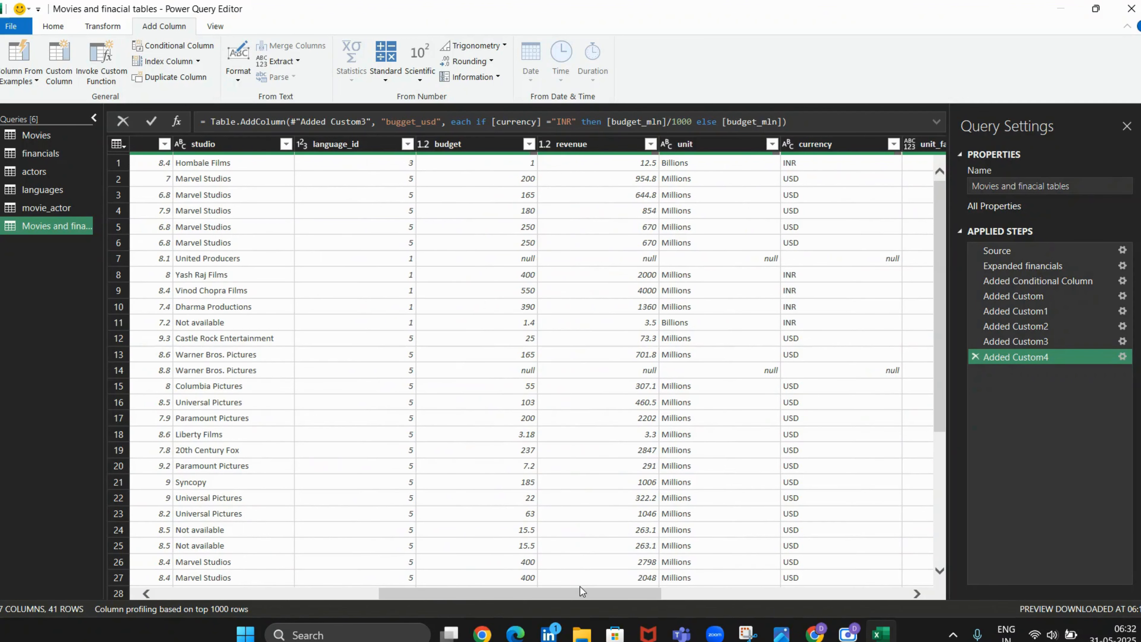
drag(583, 592, 827, 594)
click(929, 539)
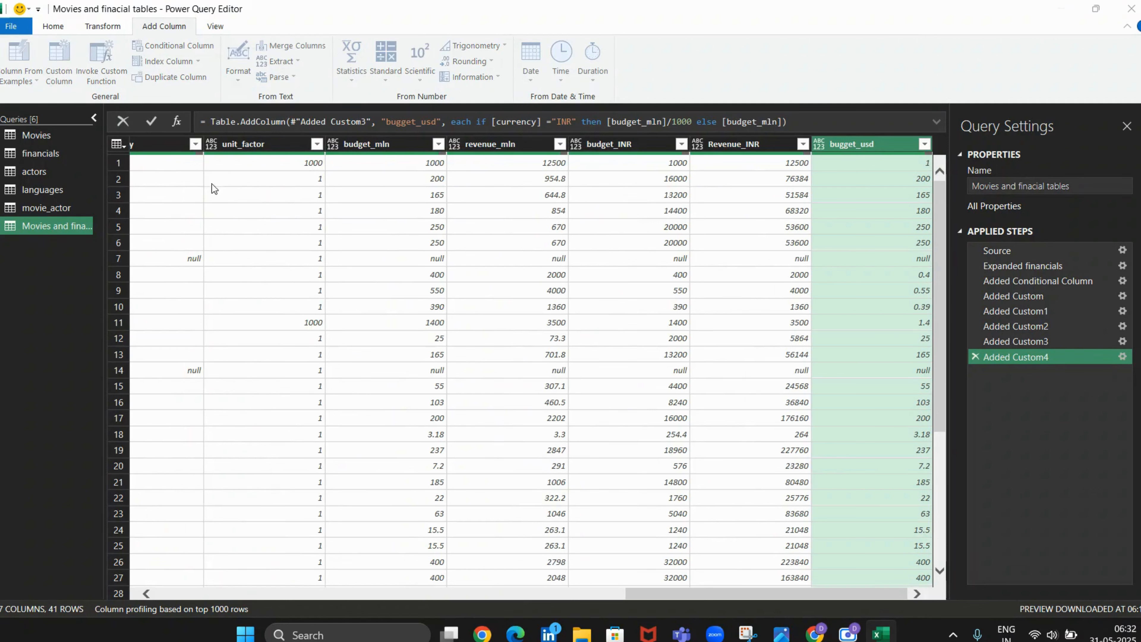
click(376, 230)
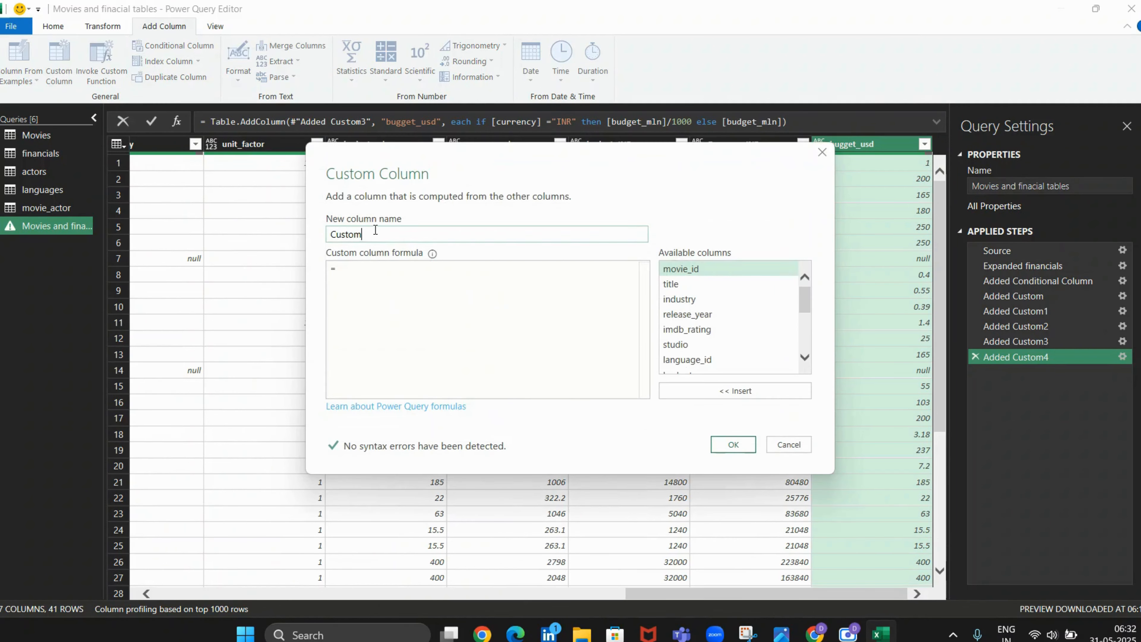
key(BackSpace)
key(BackSpace)
key(BackSpace)
key(BackSpace)
key(BackSpace)
key(BackSpace)
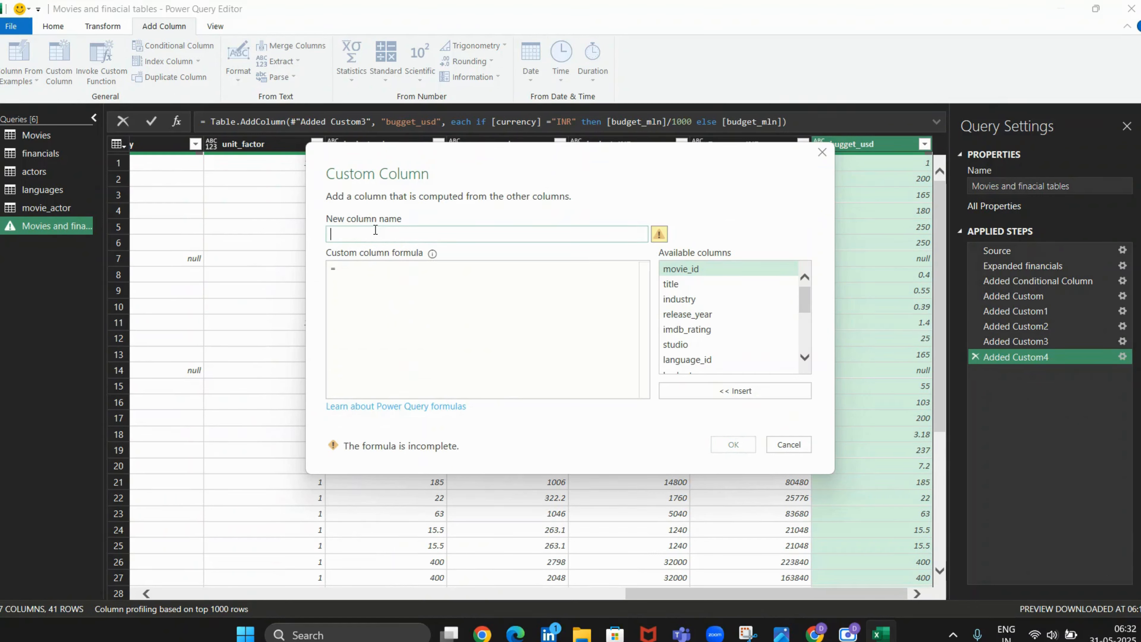
text(revenue)
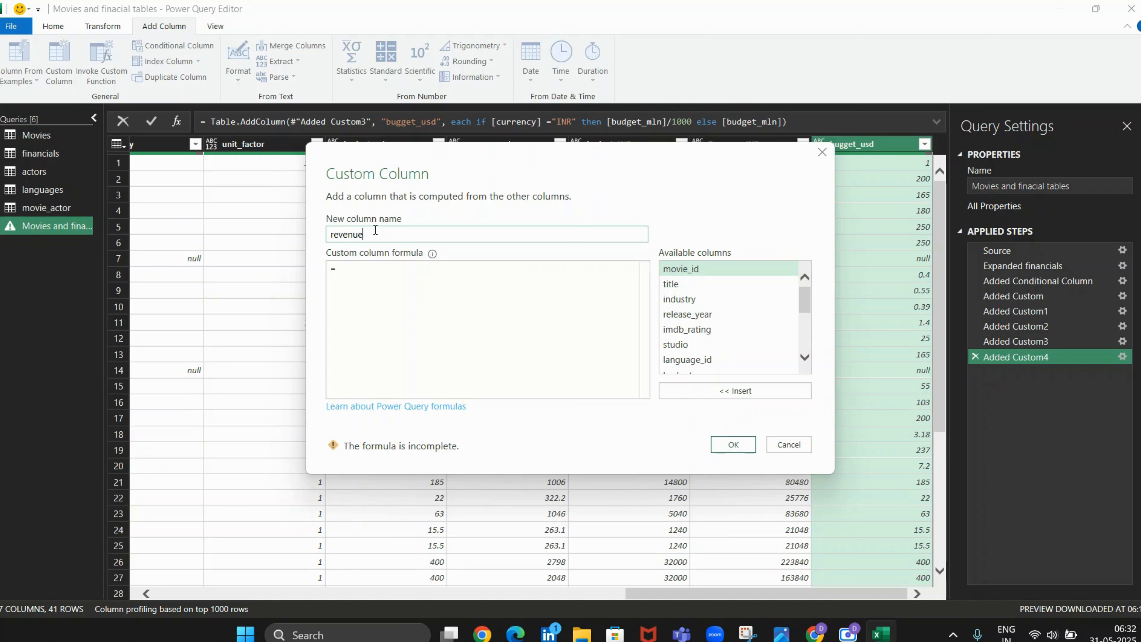
text(_usd)
Begin the revenue_usd formula with the condition if [currency]= "INR" then.
click(370, 265)
text(if)
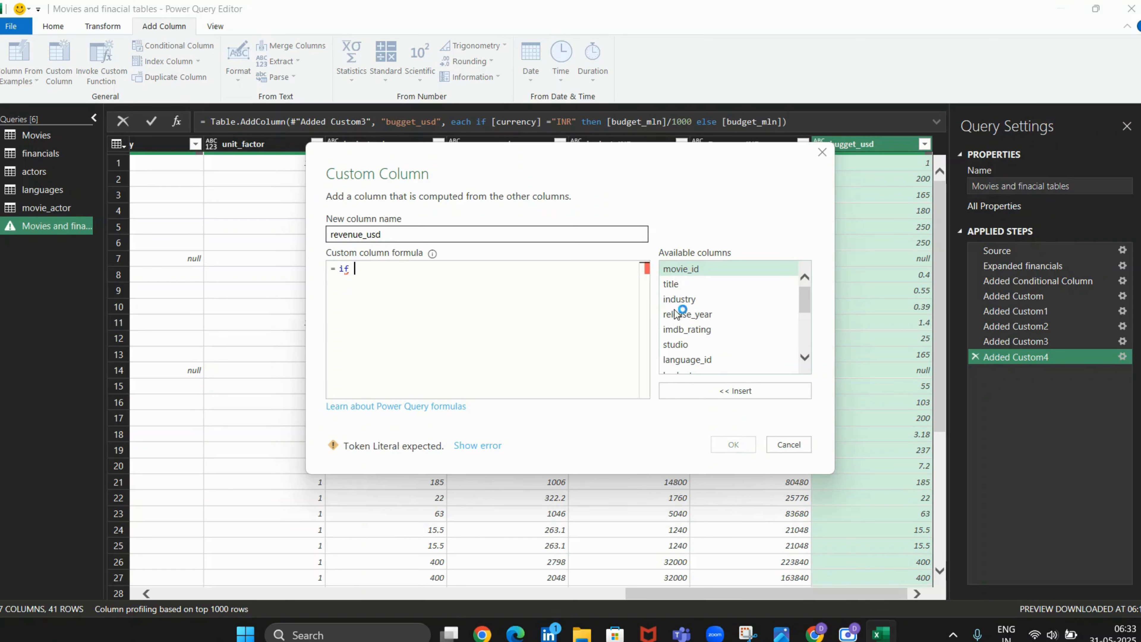
scroll(692, 314, down, 1)
scroll(695, 357, down, 1)
double_click(692, 354)
text(= )
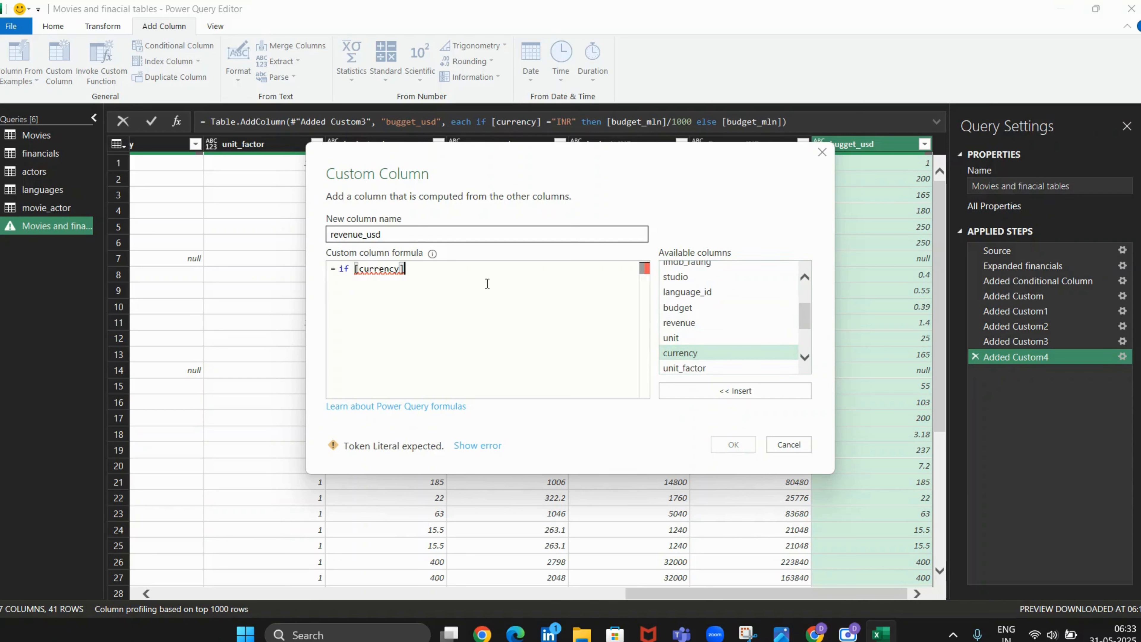
text(")
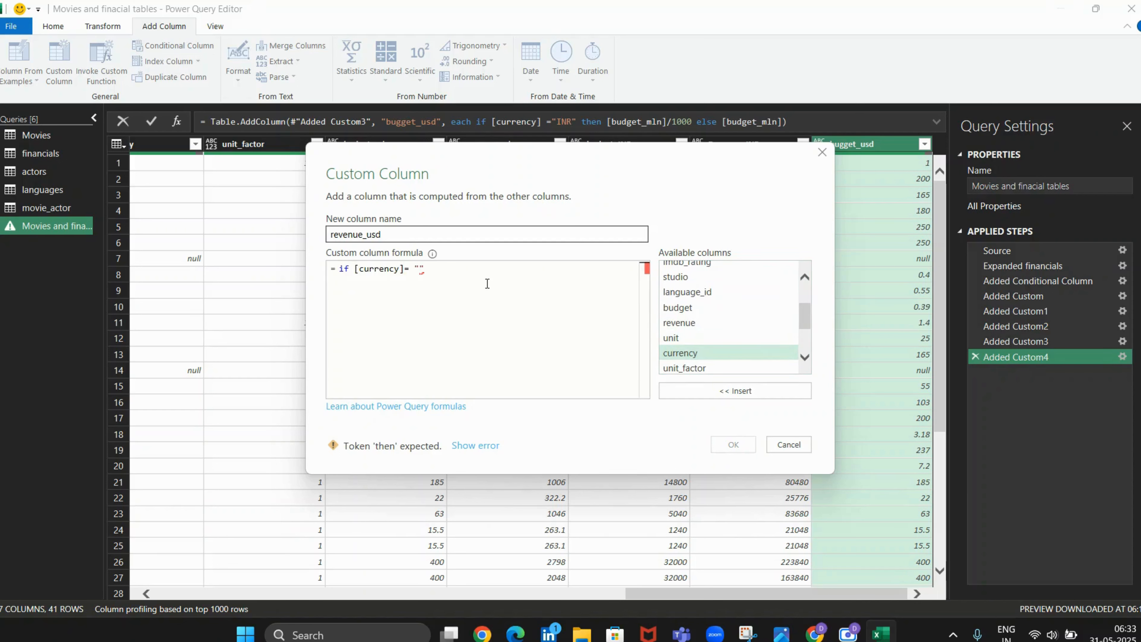
text(INR" then)
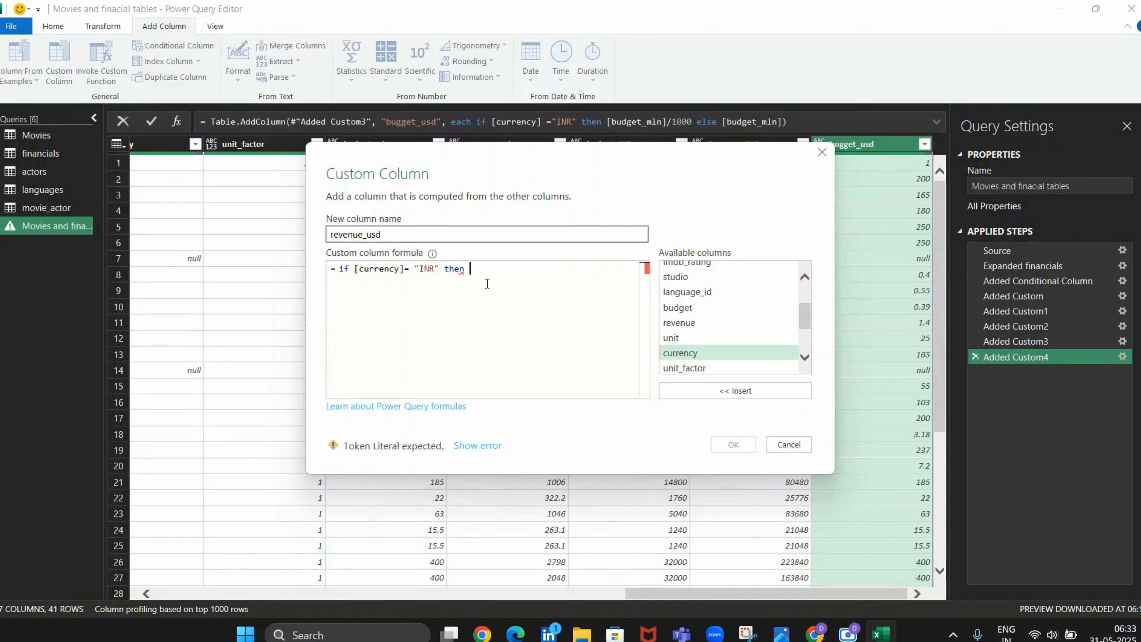
Add [revenue_mln]/1000 as the then result of the revenue_usd formula, followed by else.
scroll(708, 318, down, 1)
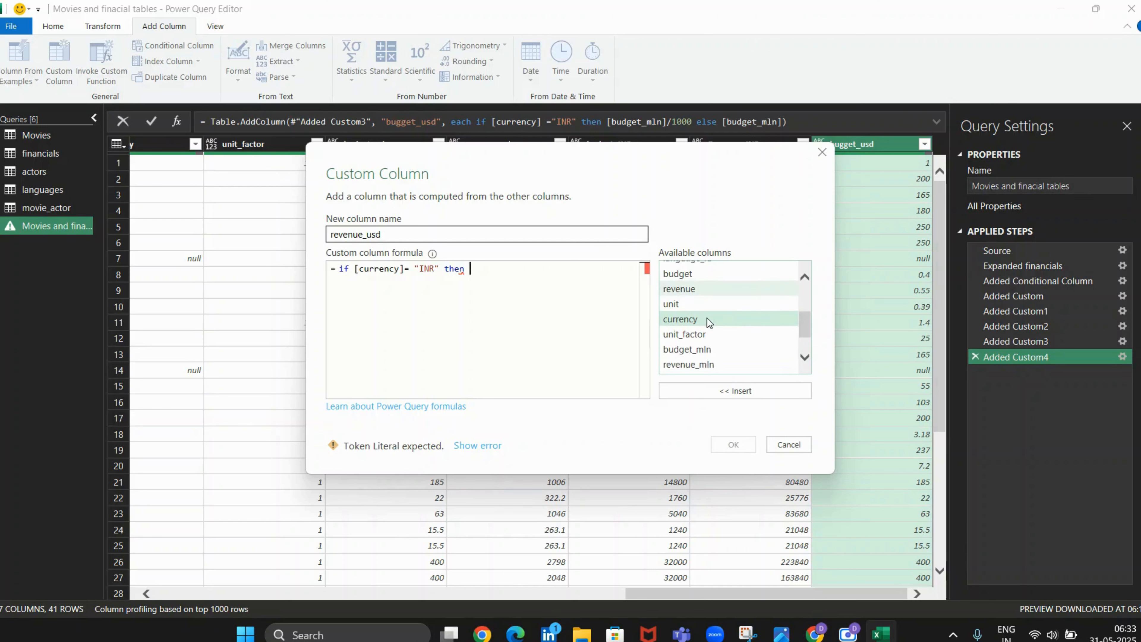
click(702, 365)
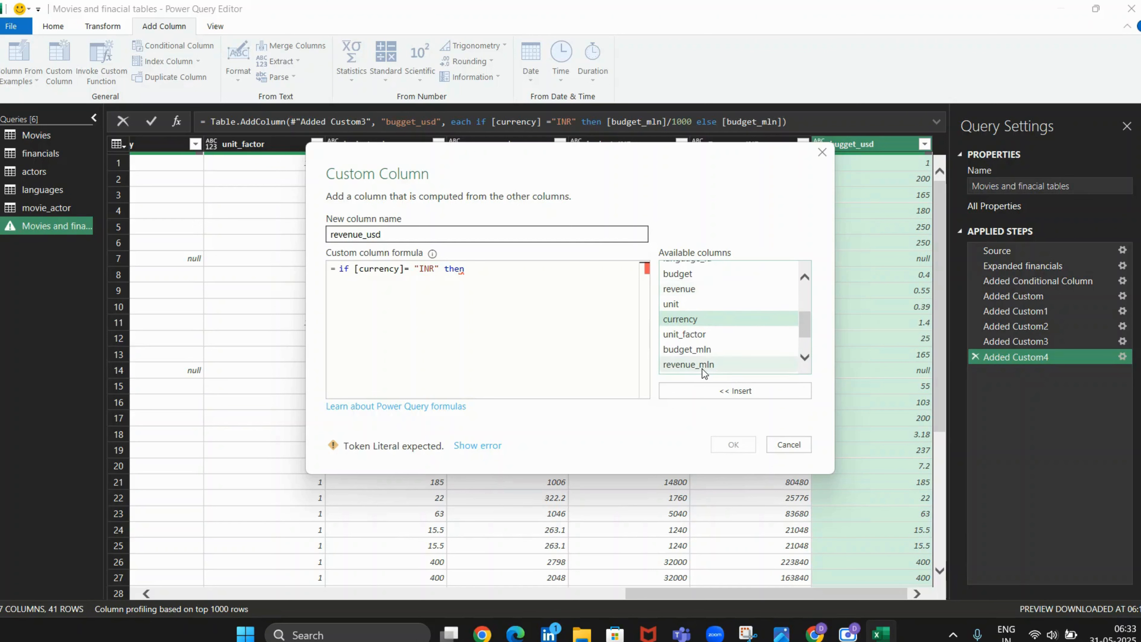
click(715, 391)
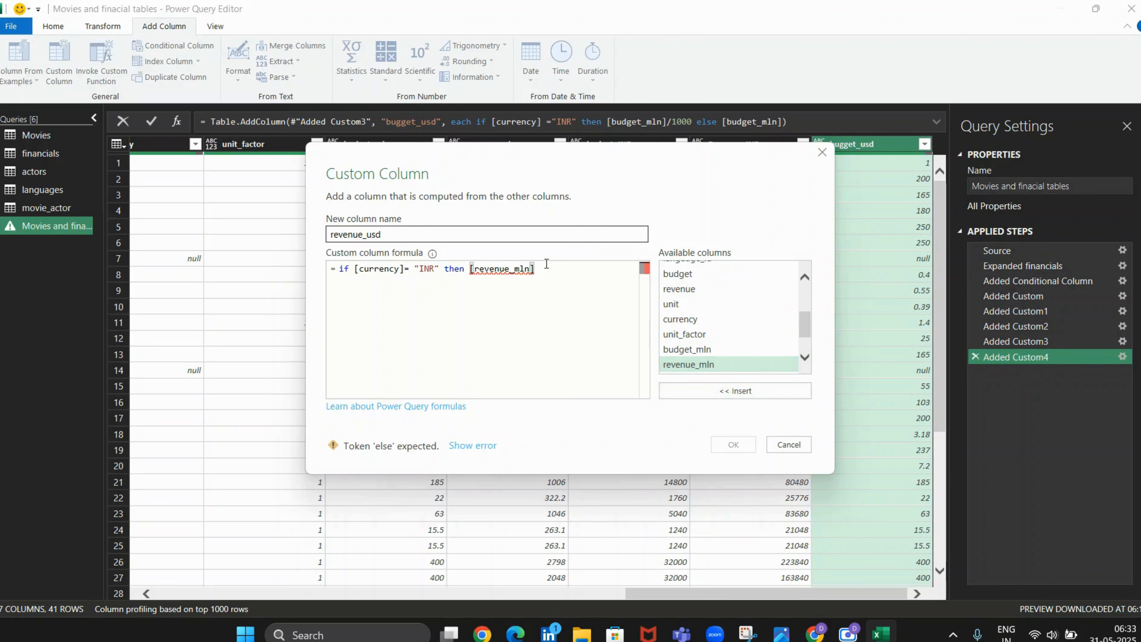
text(/1000 else )
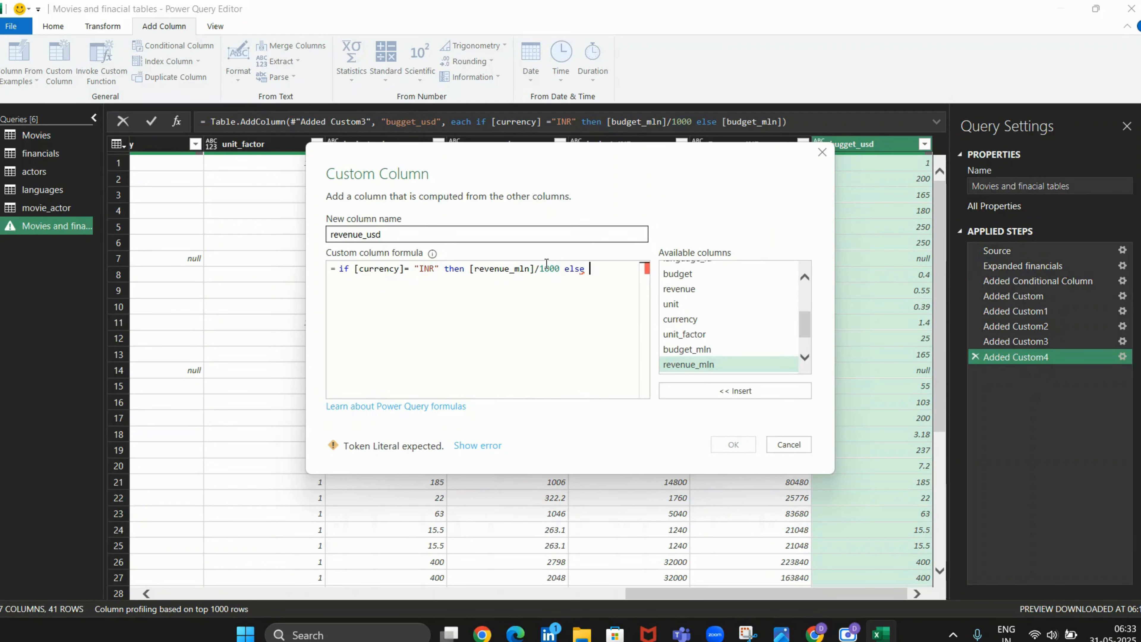
text(reve)
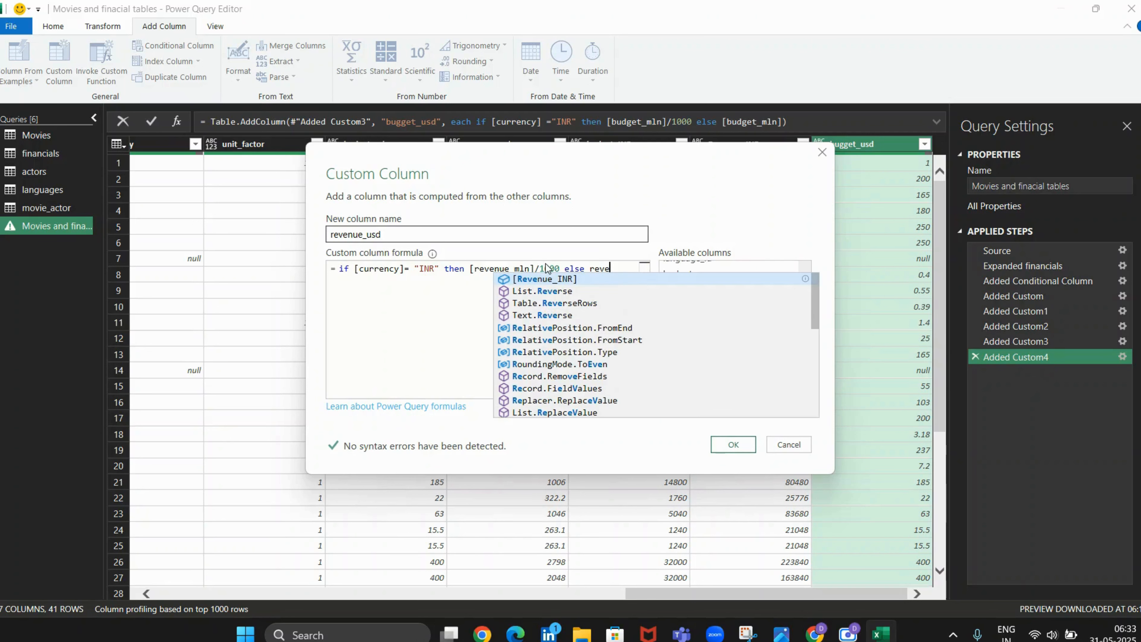
key(BackSpace)
key(BackSpace)
key(BackSpace)
key(BackSpace)
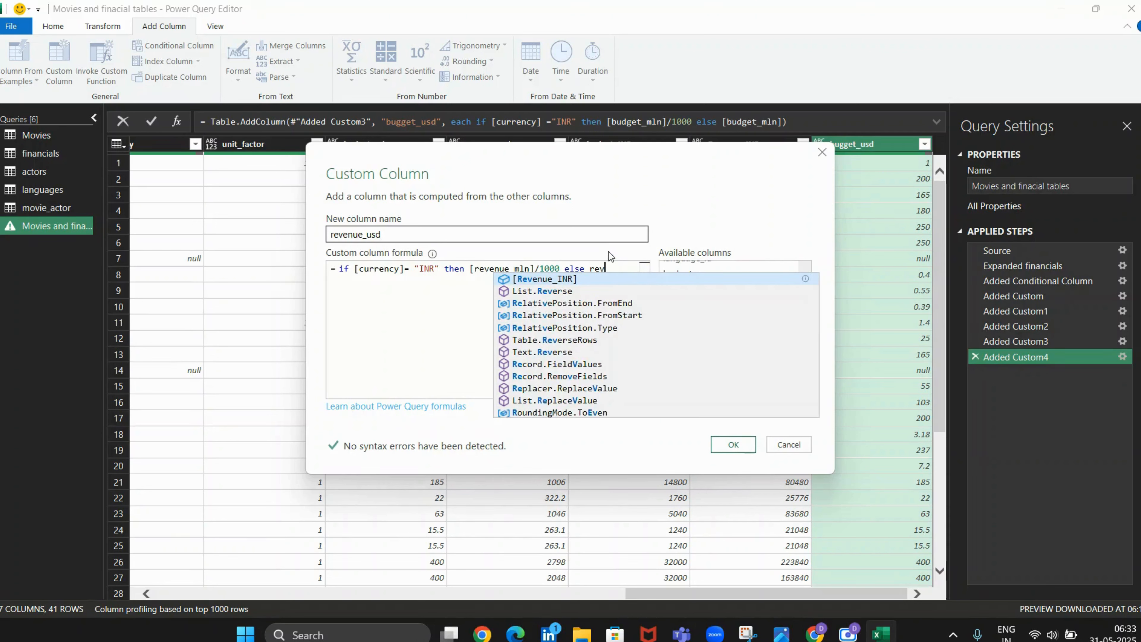
Insert [revenue_mln] as the else result and create the revenue_usd column.
click(722, 365)
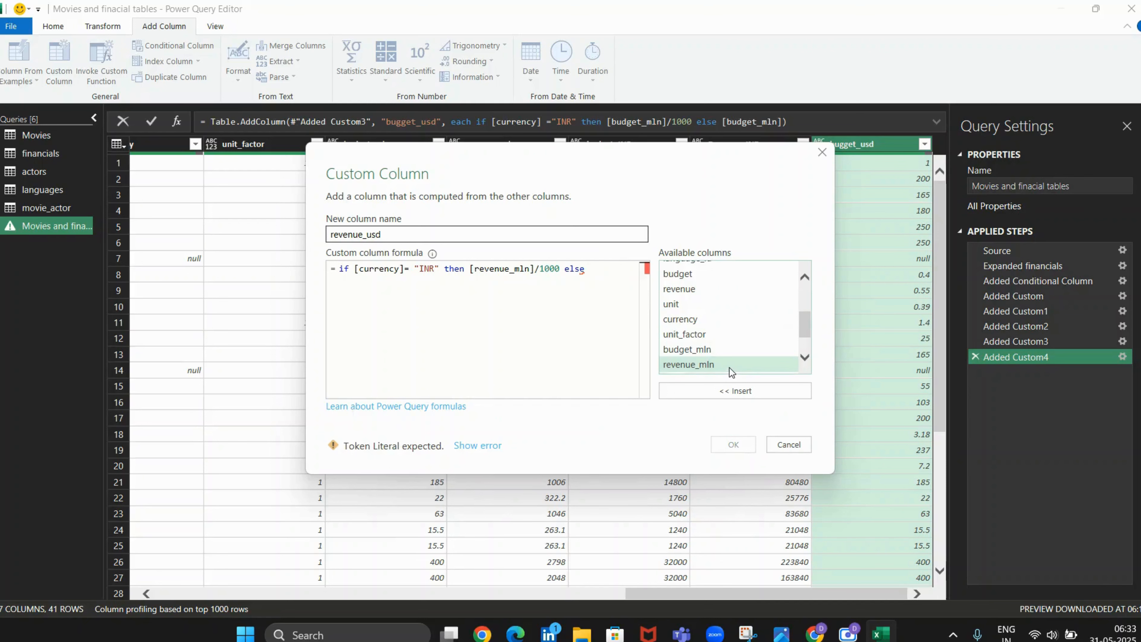
click(737, 396)
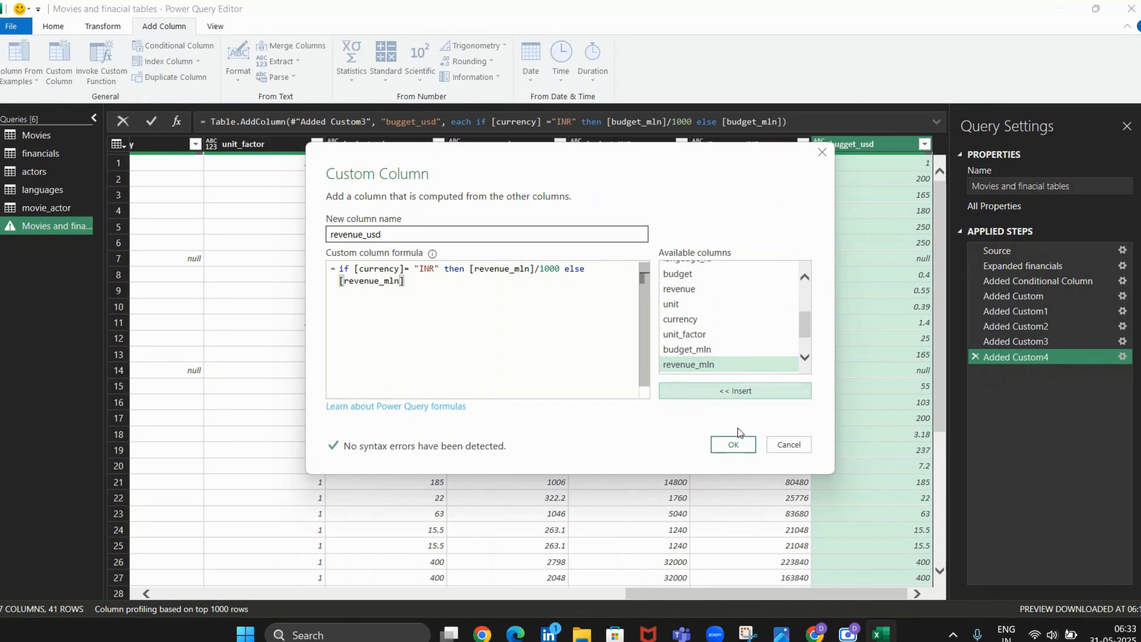
click(738, 439)
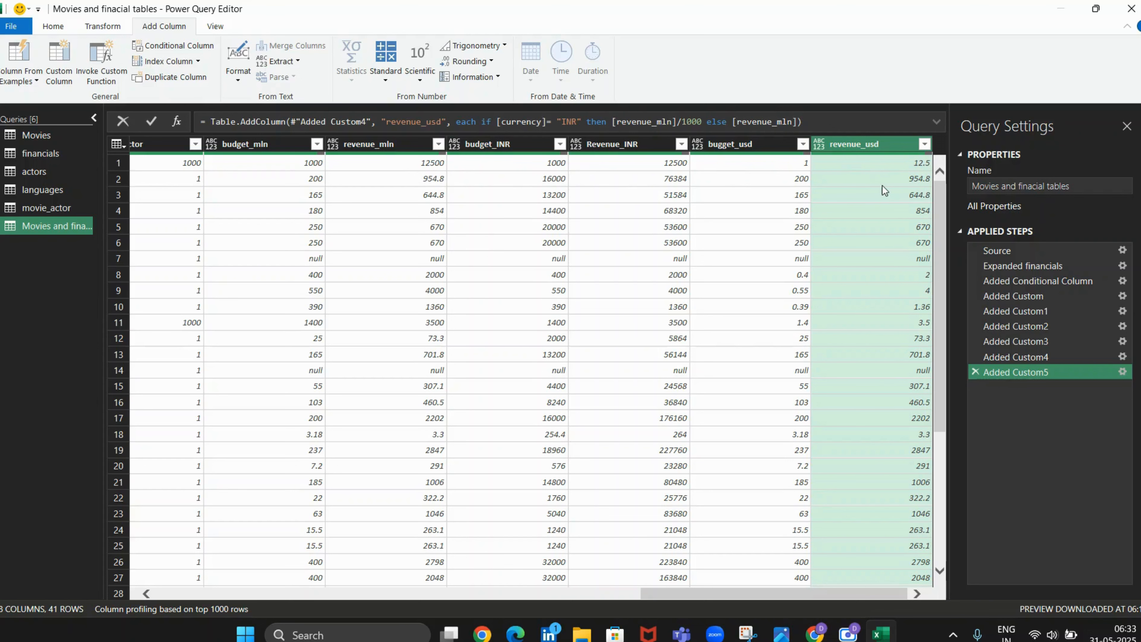
Review the revenue_usd values down to the last row, and close and load the queries into the workbook.
scroll(884, 186, down, 4)
scroll(879, 231, down, 1)
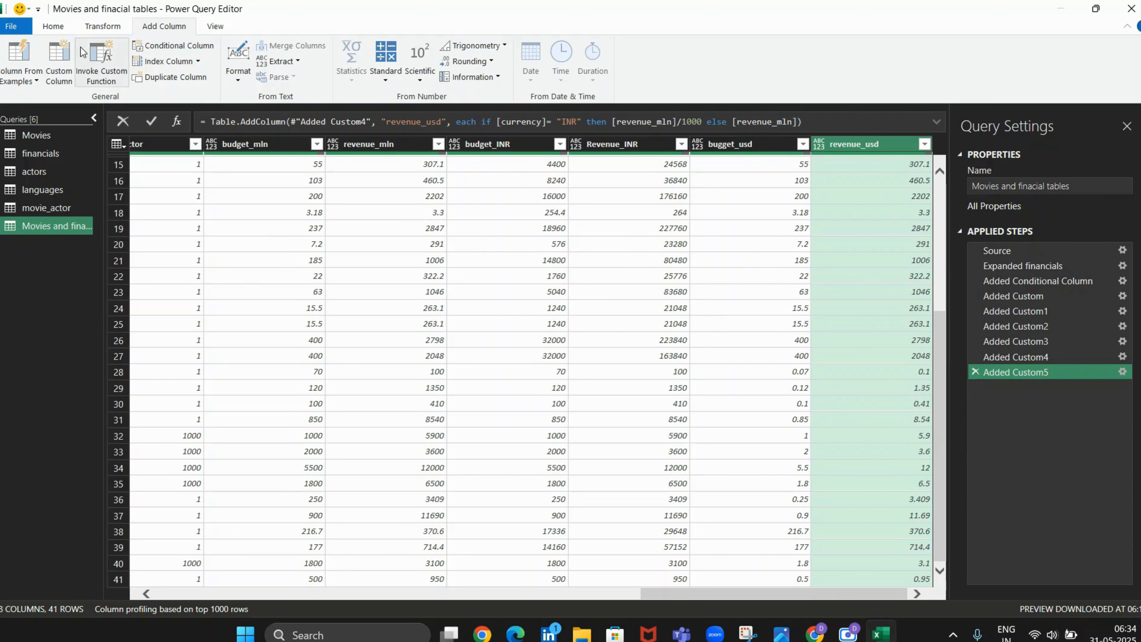
click(53, 26)
click(18, 80)
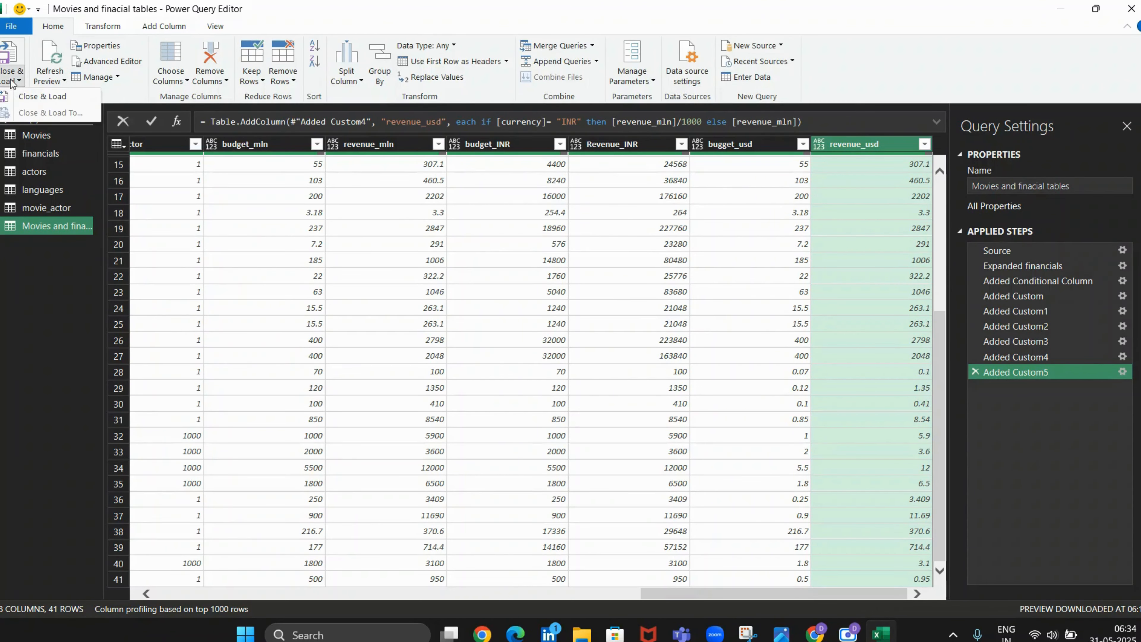
click(28, 97)
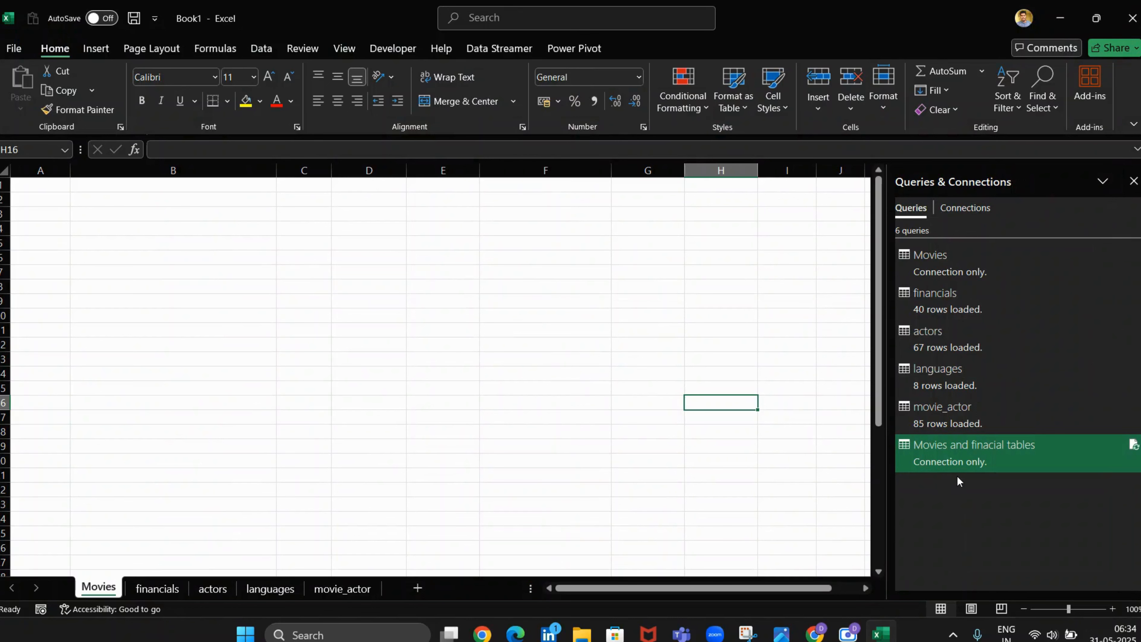
Preview the Movies and finacial tables query and check the Movies and financials sheets for its loaded data.
mouse_move(958, 456)
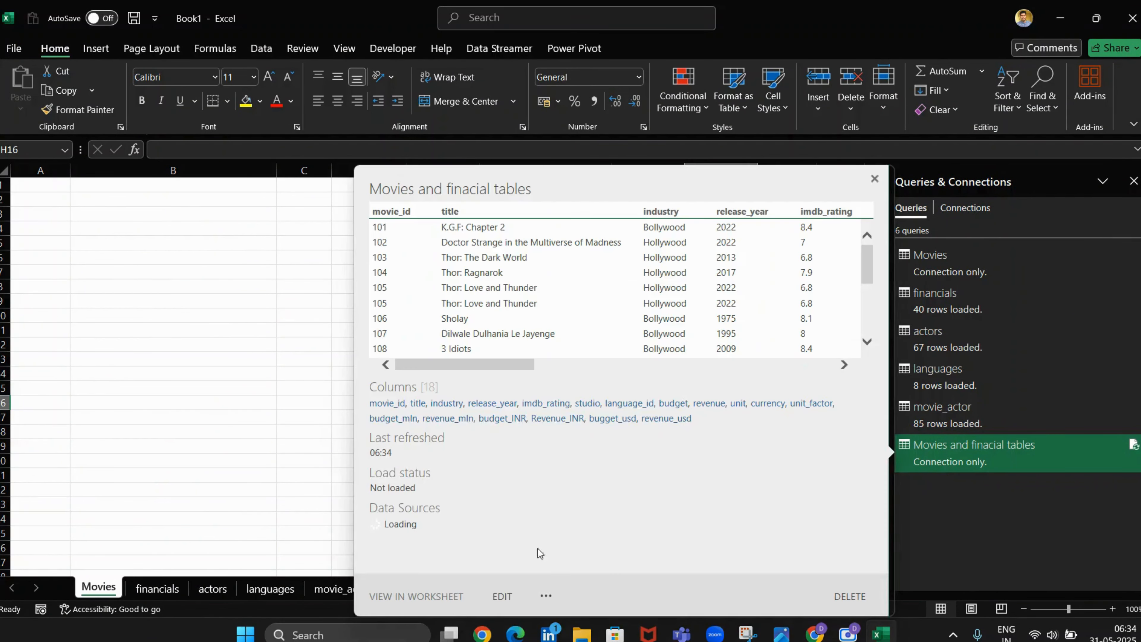
click(875, 178)
click(170, 588)
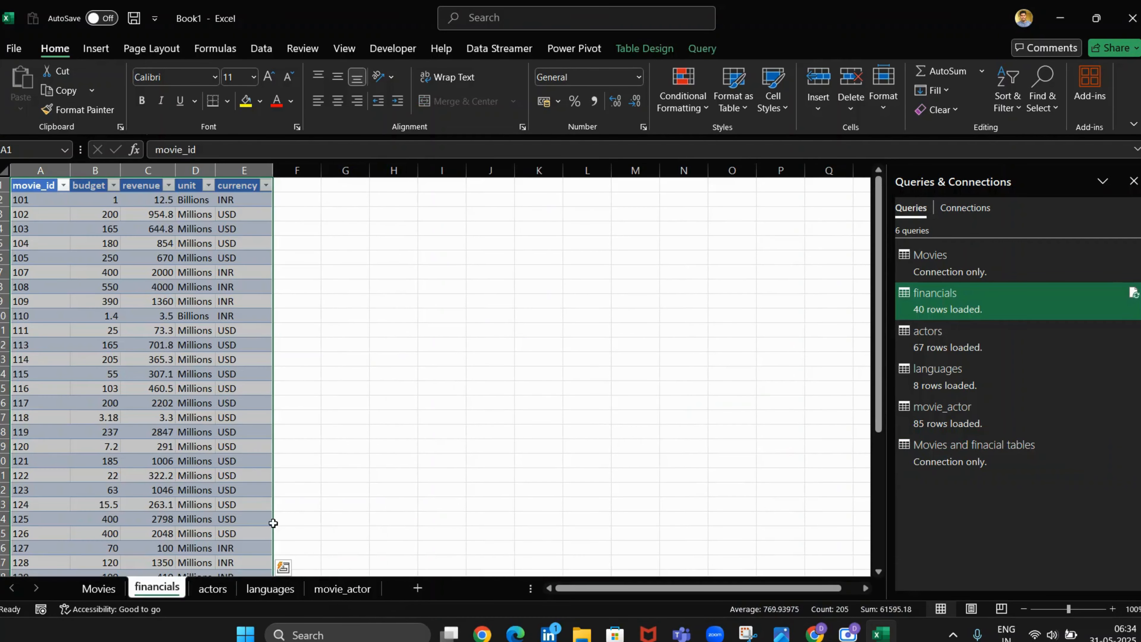
click(85, 590)
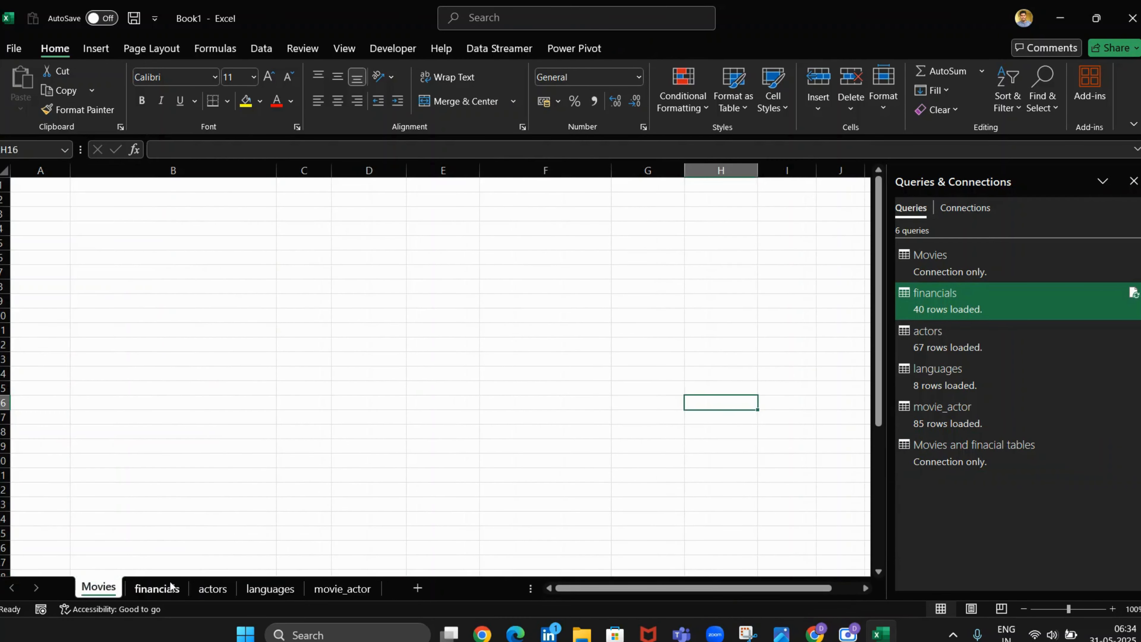
click(157, 587)
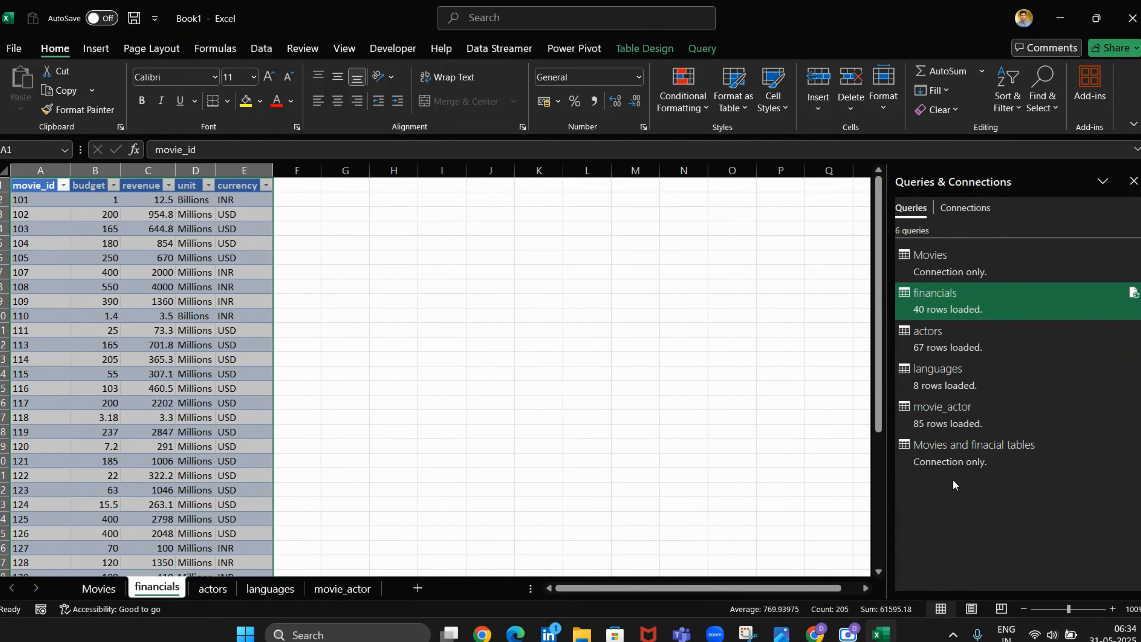
Load the Movies and finacial tables query as a table on a new worksheet.
click(953, 454)
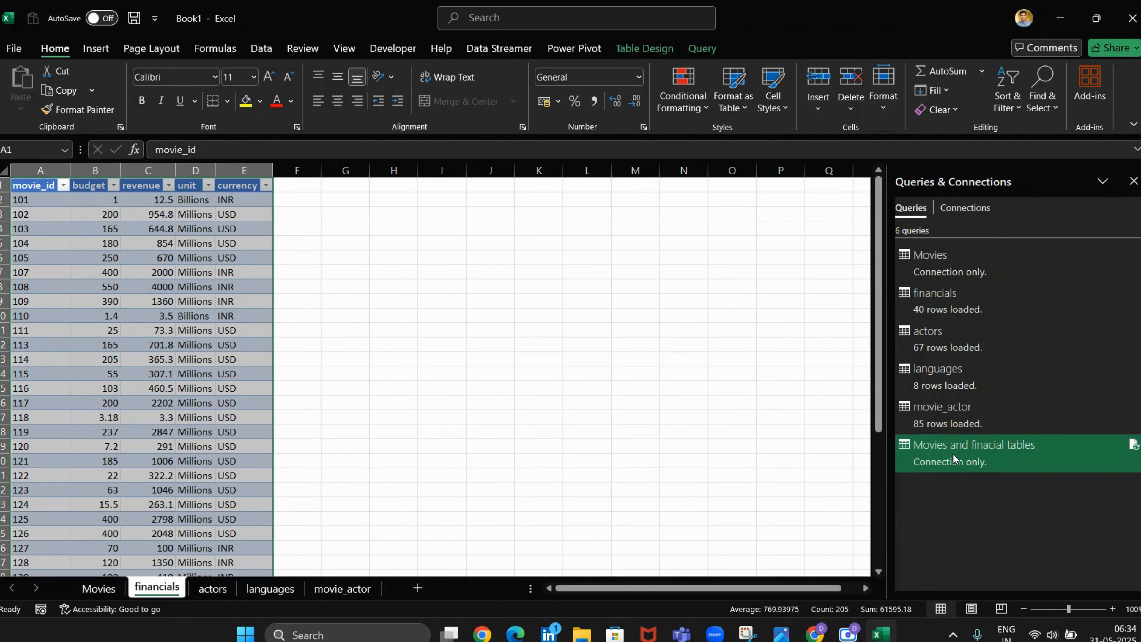
right_click(951, 449)
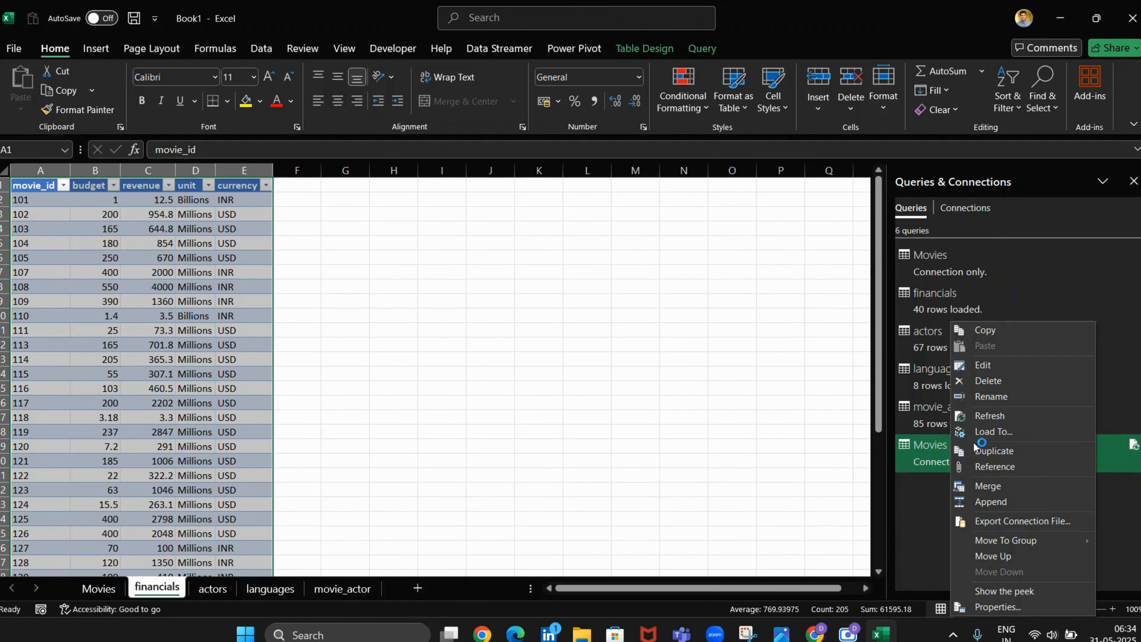
click(974, 432)
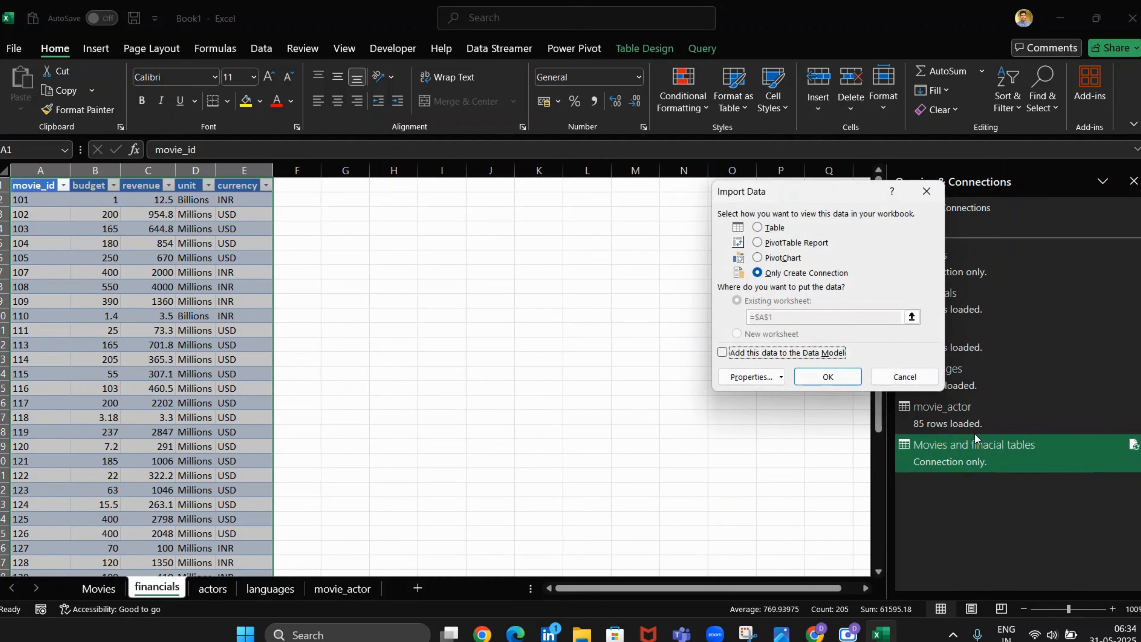
drag(843, 202, 642, 207)
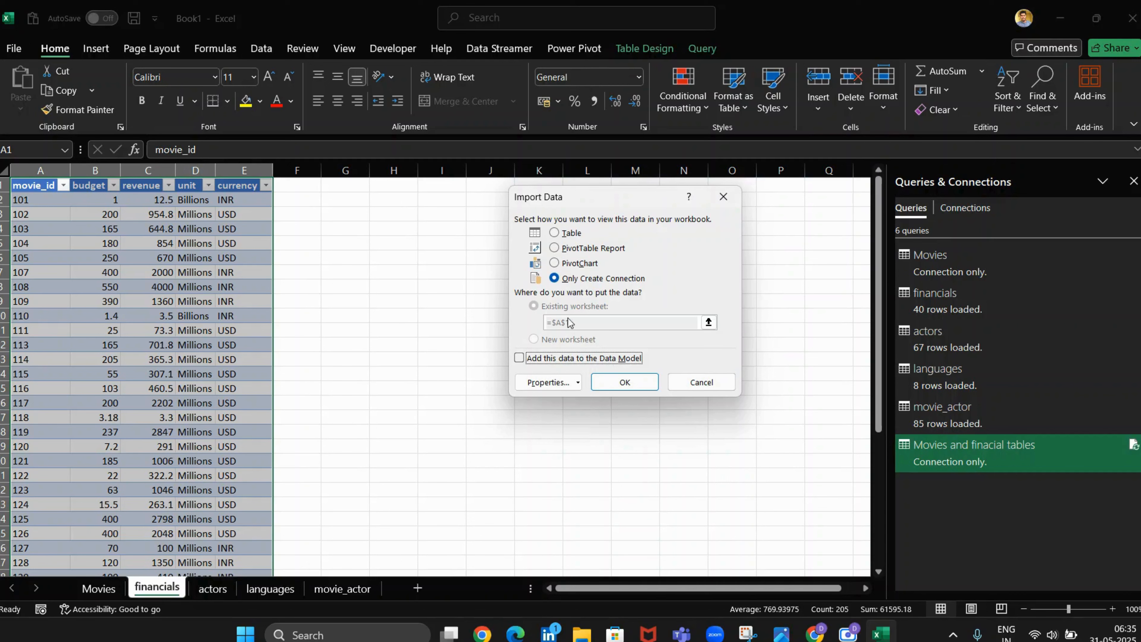
click(554, 233)
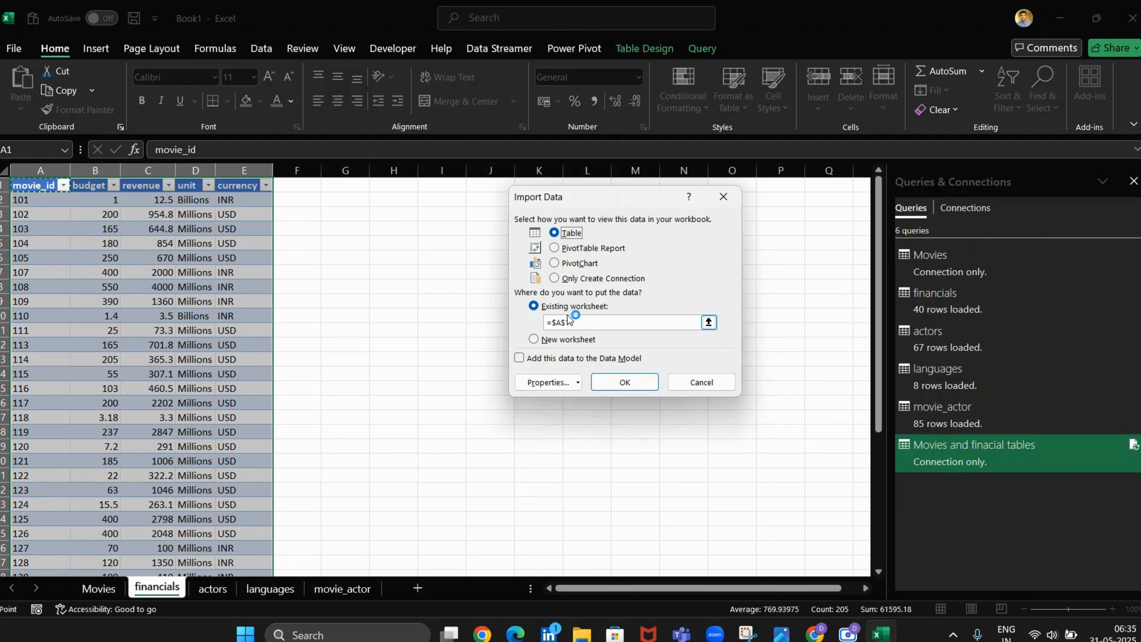
click(539, 340)
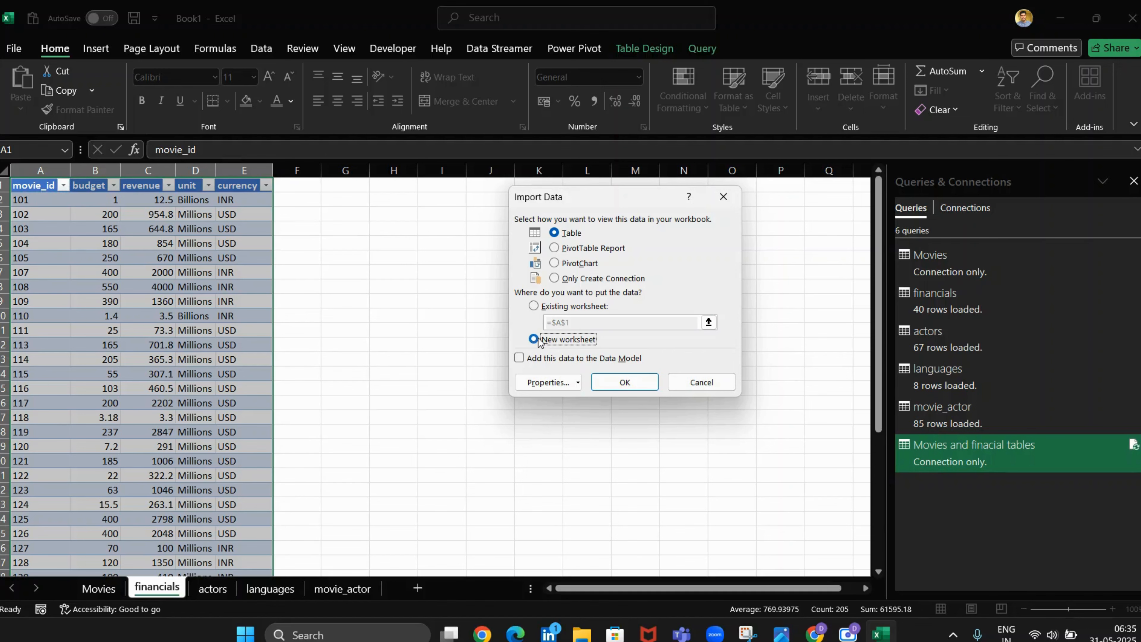
click(625, 383)
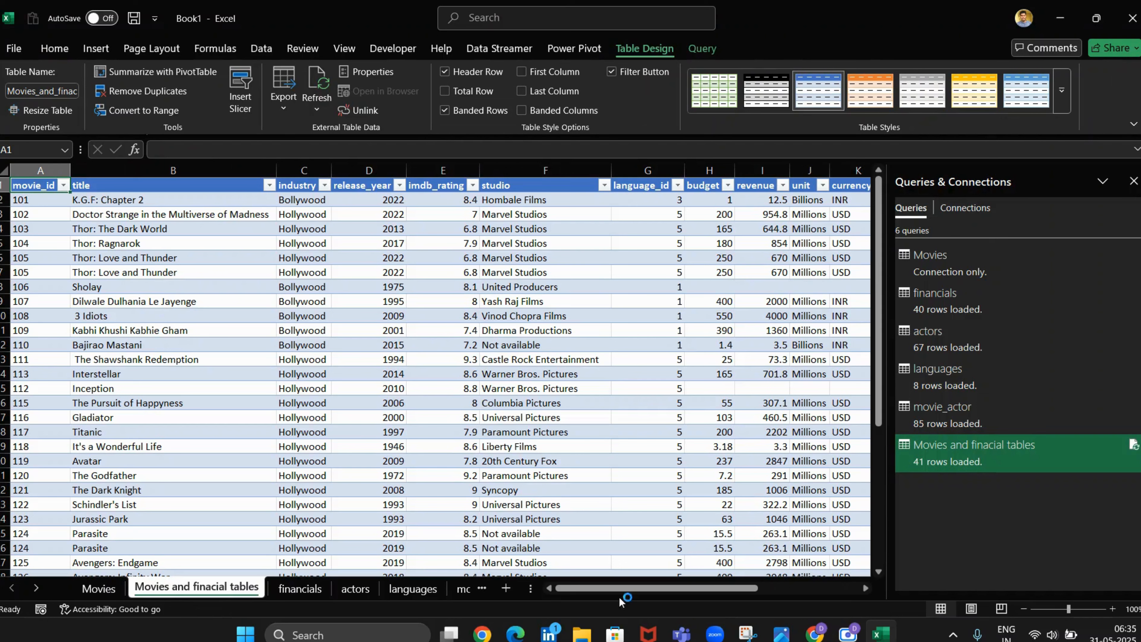
Check the loaded table's calculated columns, and reload the merged query as a PivotTable Report on a new worksheet, accepting deletion of the table.
drag(618, 591, 749, 587)
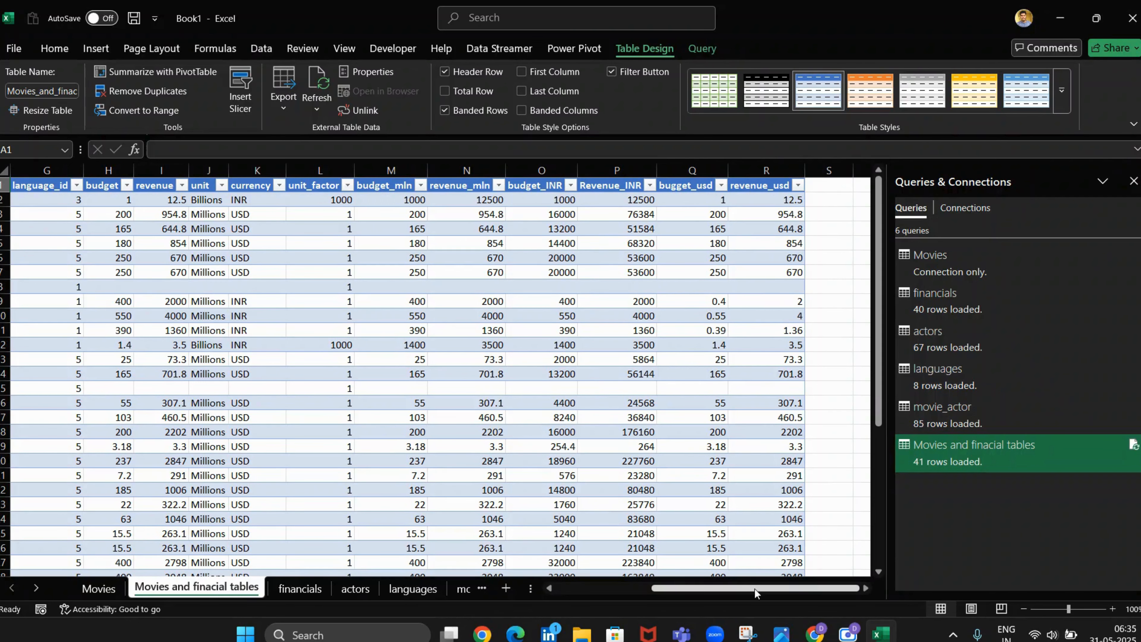
mouse_move(754, 588)
mouse_down()
mouse_move(672, 589)
mouse_move(737, 588)
mouse_up()
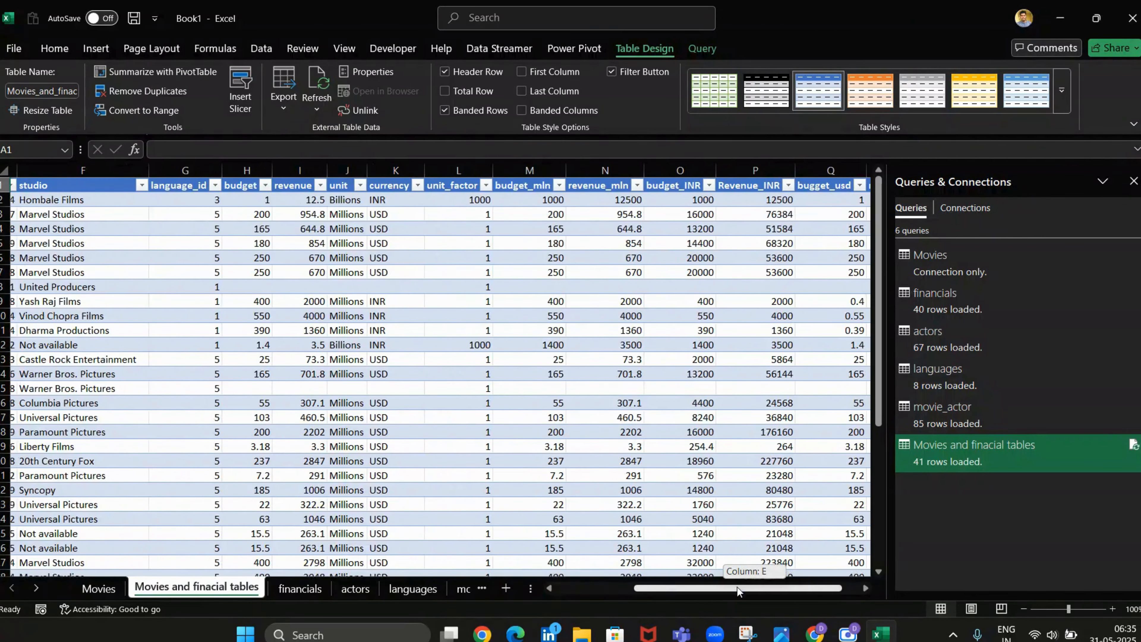
right_click(938, 454)
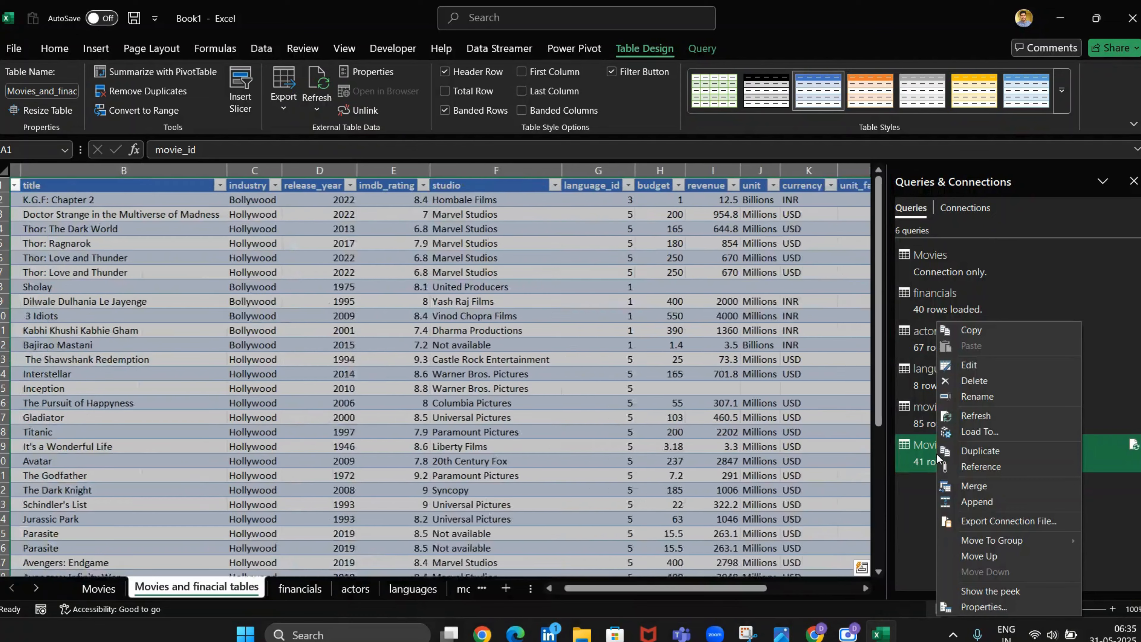
click(965, 430)
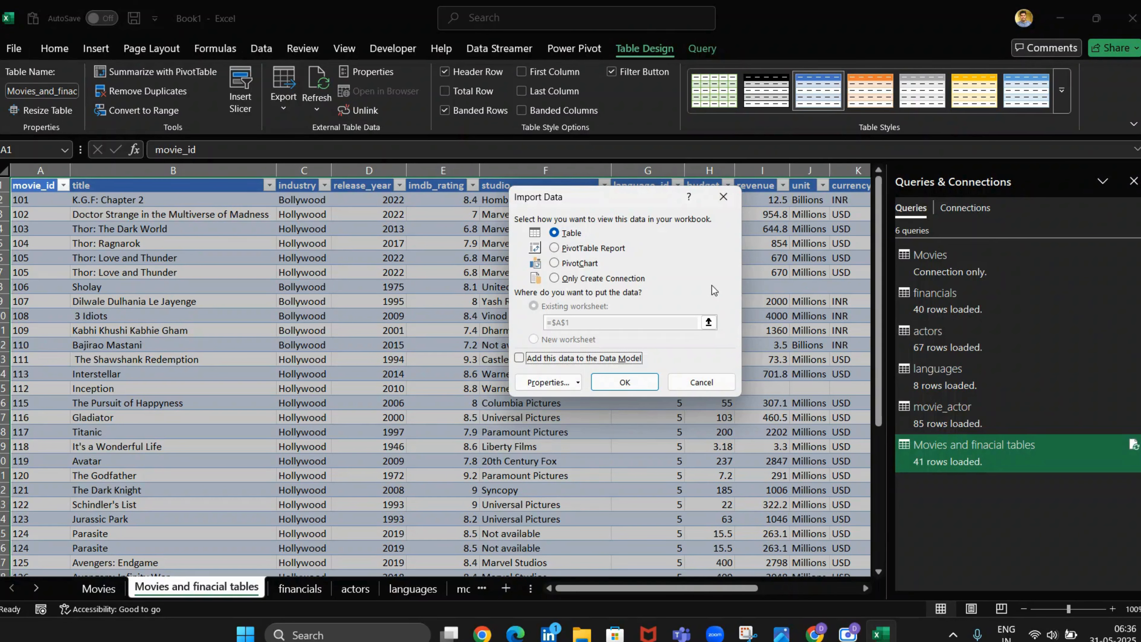
click(554, 249)
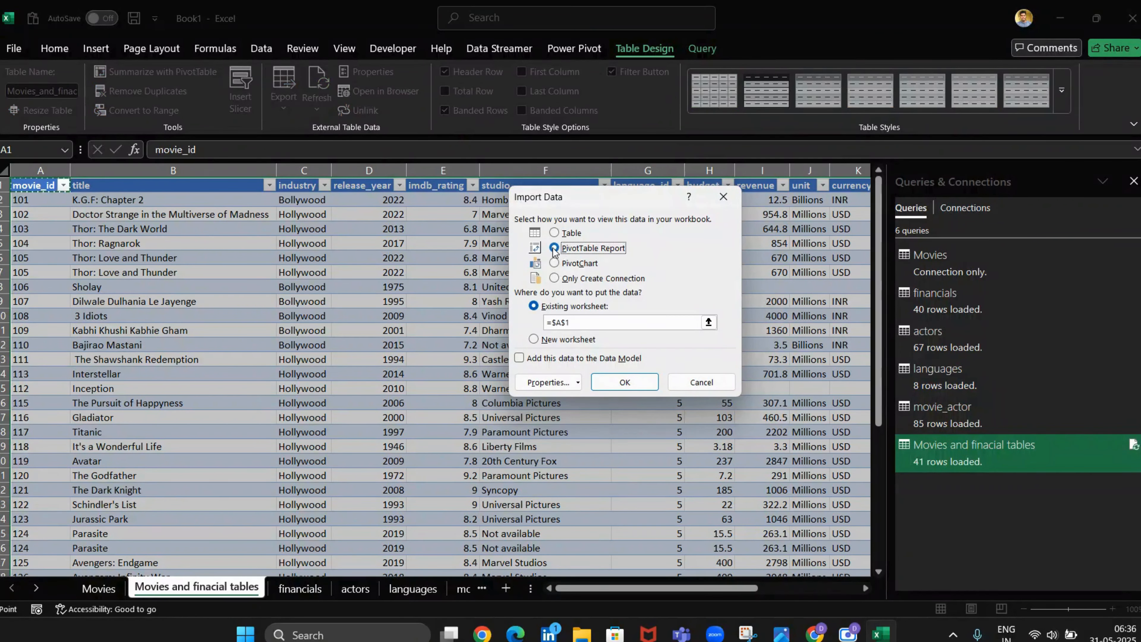
click(534, 341)
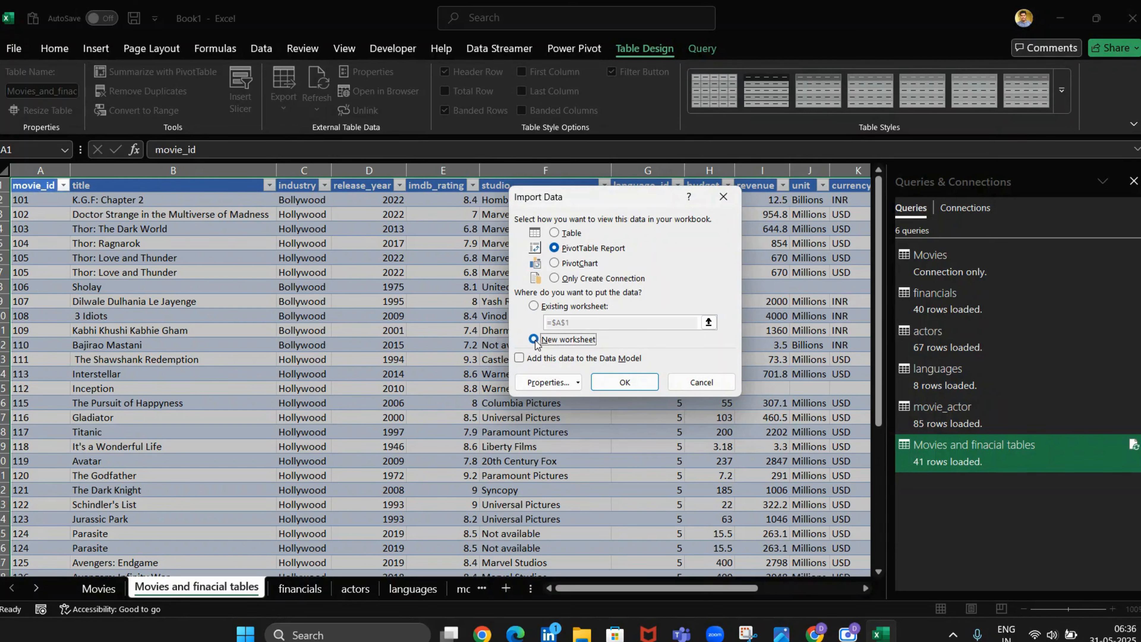
click(616, 381)
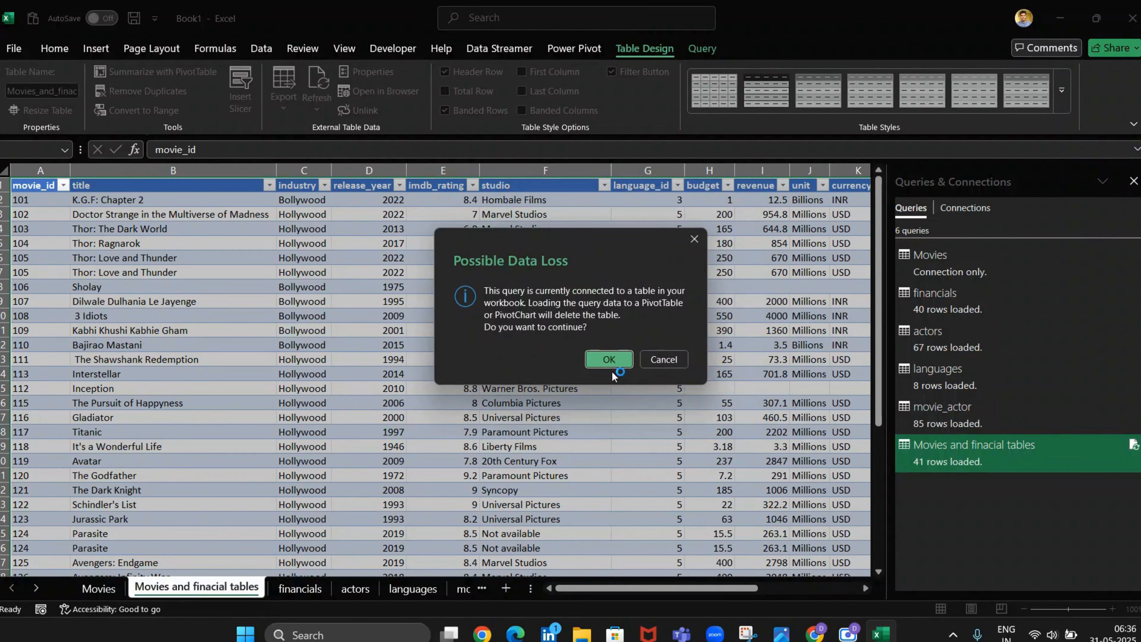
click(611, 362)
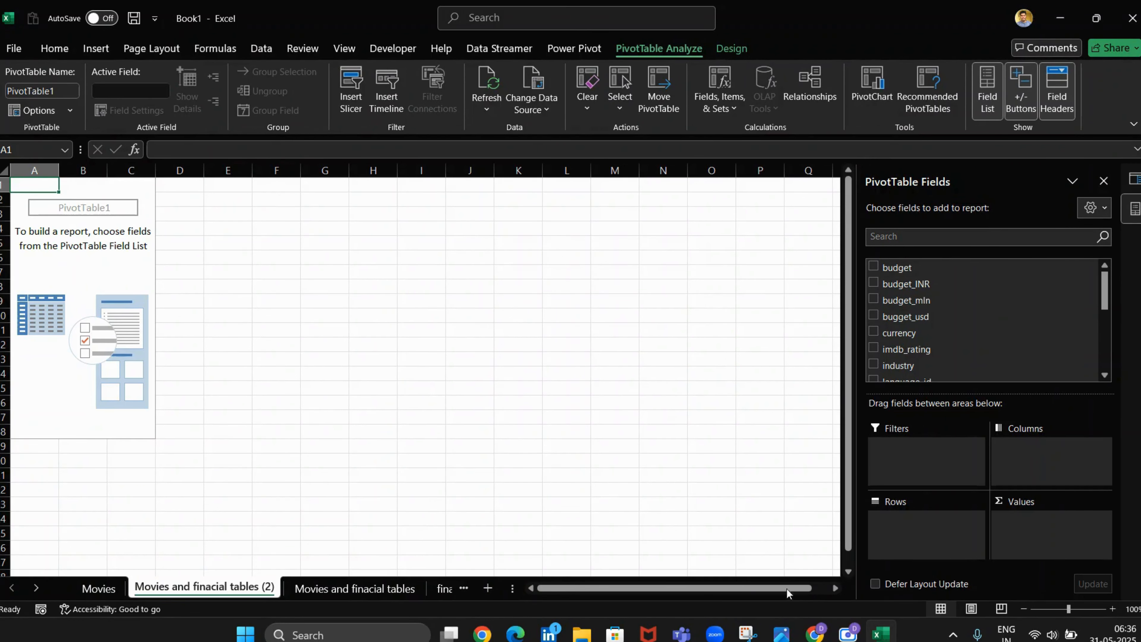
Switch to the image viewer to look at the sample pivot report screenshot, and return to the workbook.
click(792, 636)
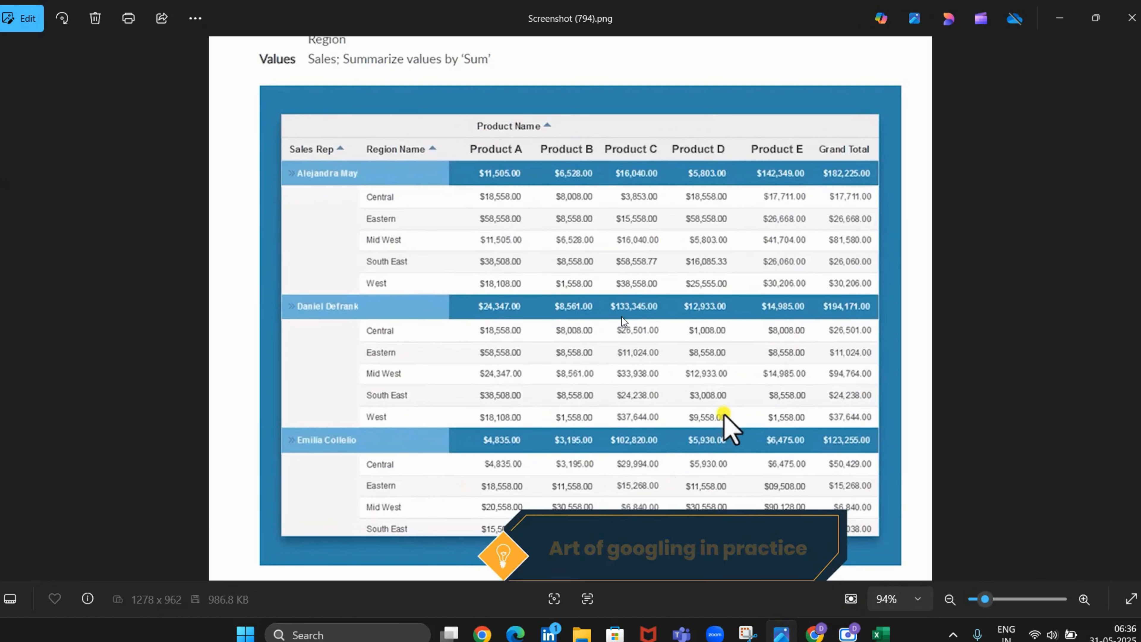
click(1049, 17)
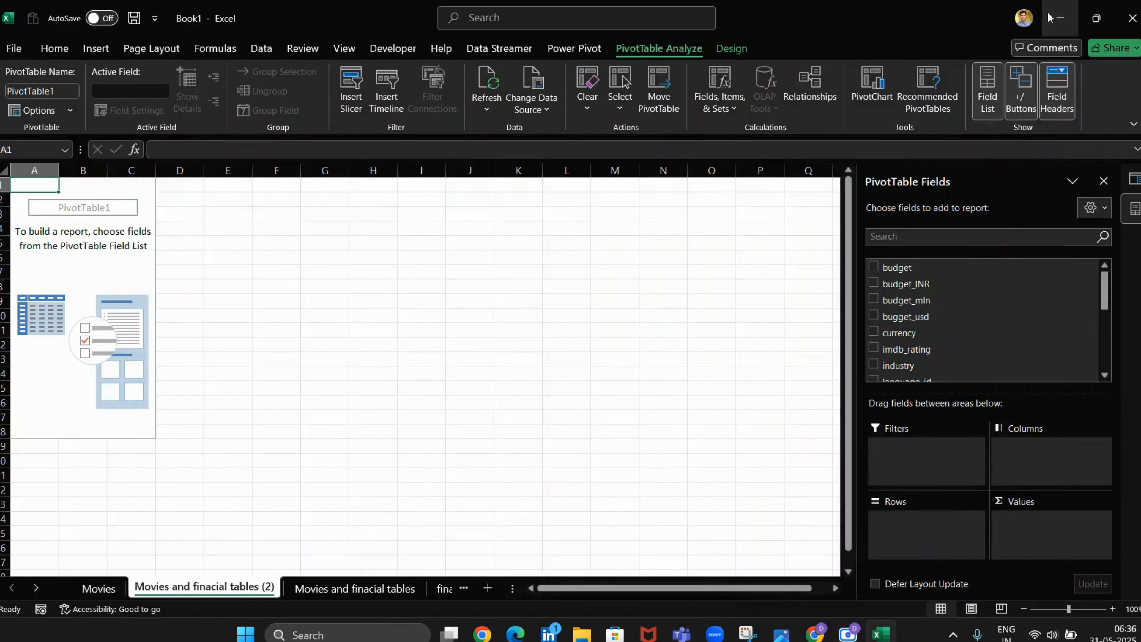